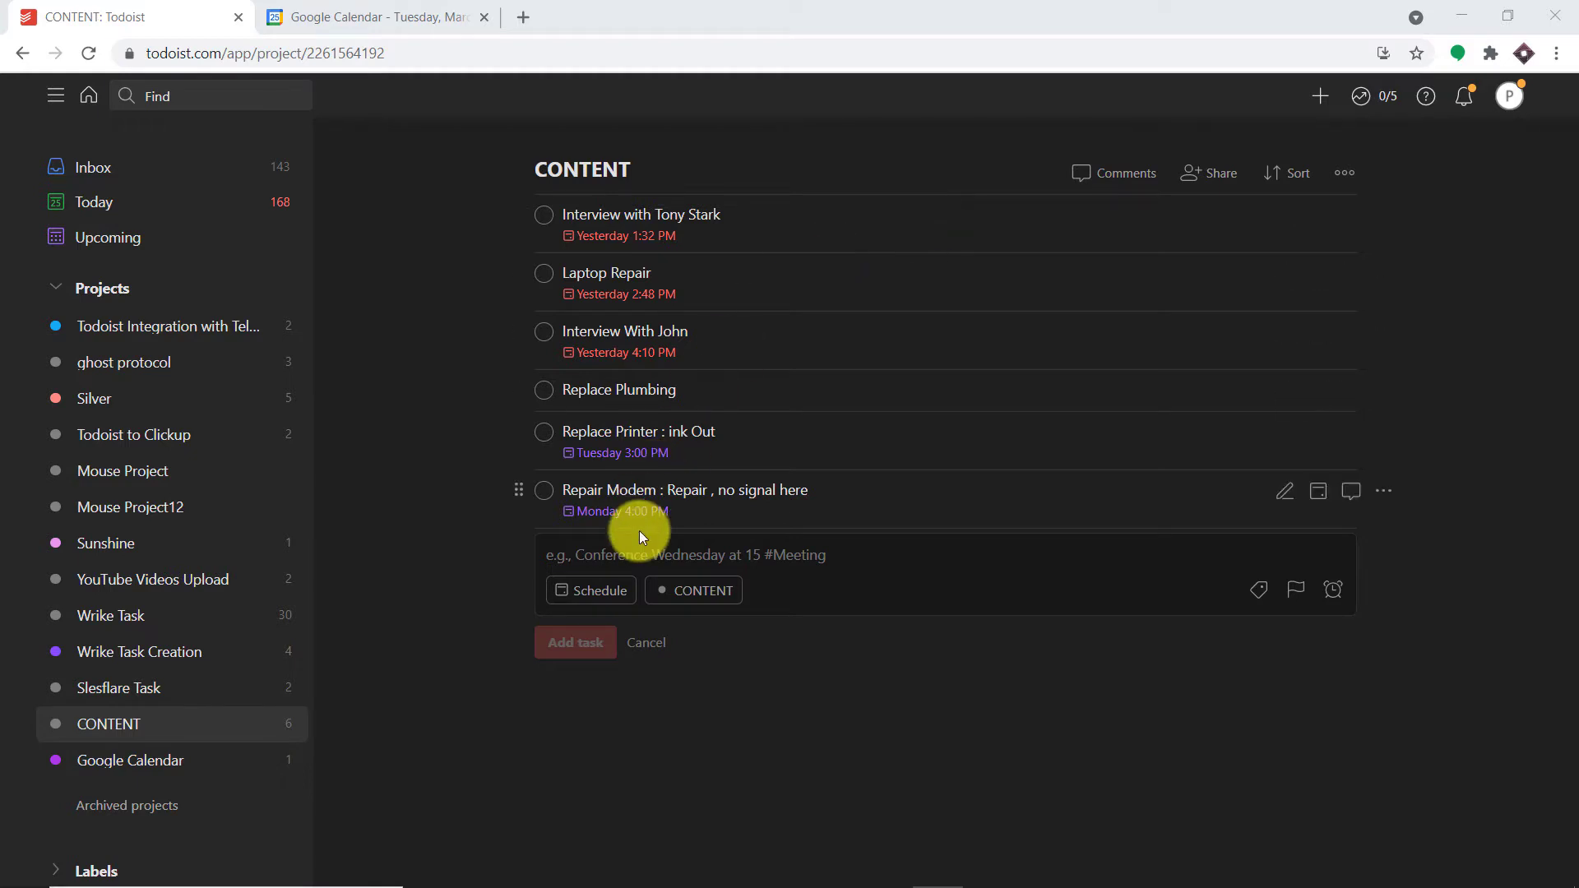
- Start a new task entry below the last task in Todoist's CONTENT project
left_click(643, 558)
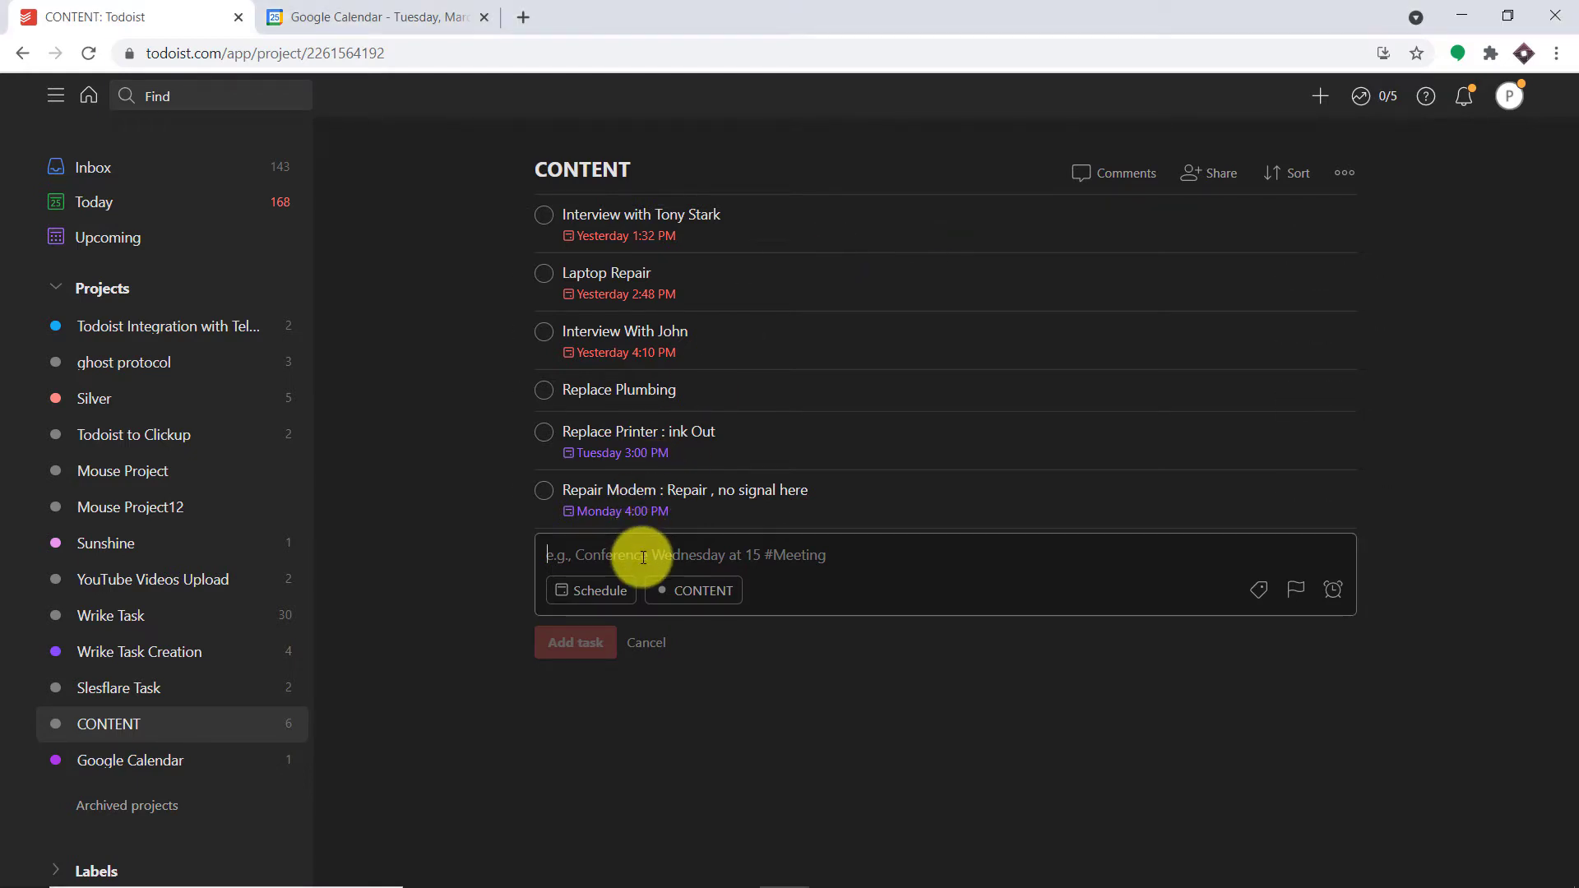
- Enter the task text 'Repair TV: The LCD has broken from inside and the capacitors are not working'
type("Reapair")
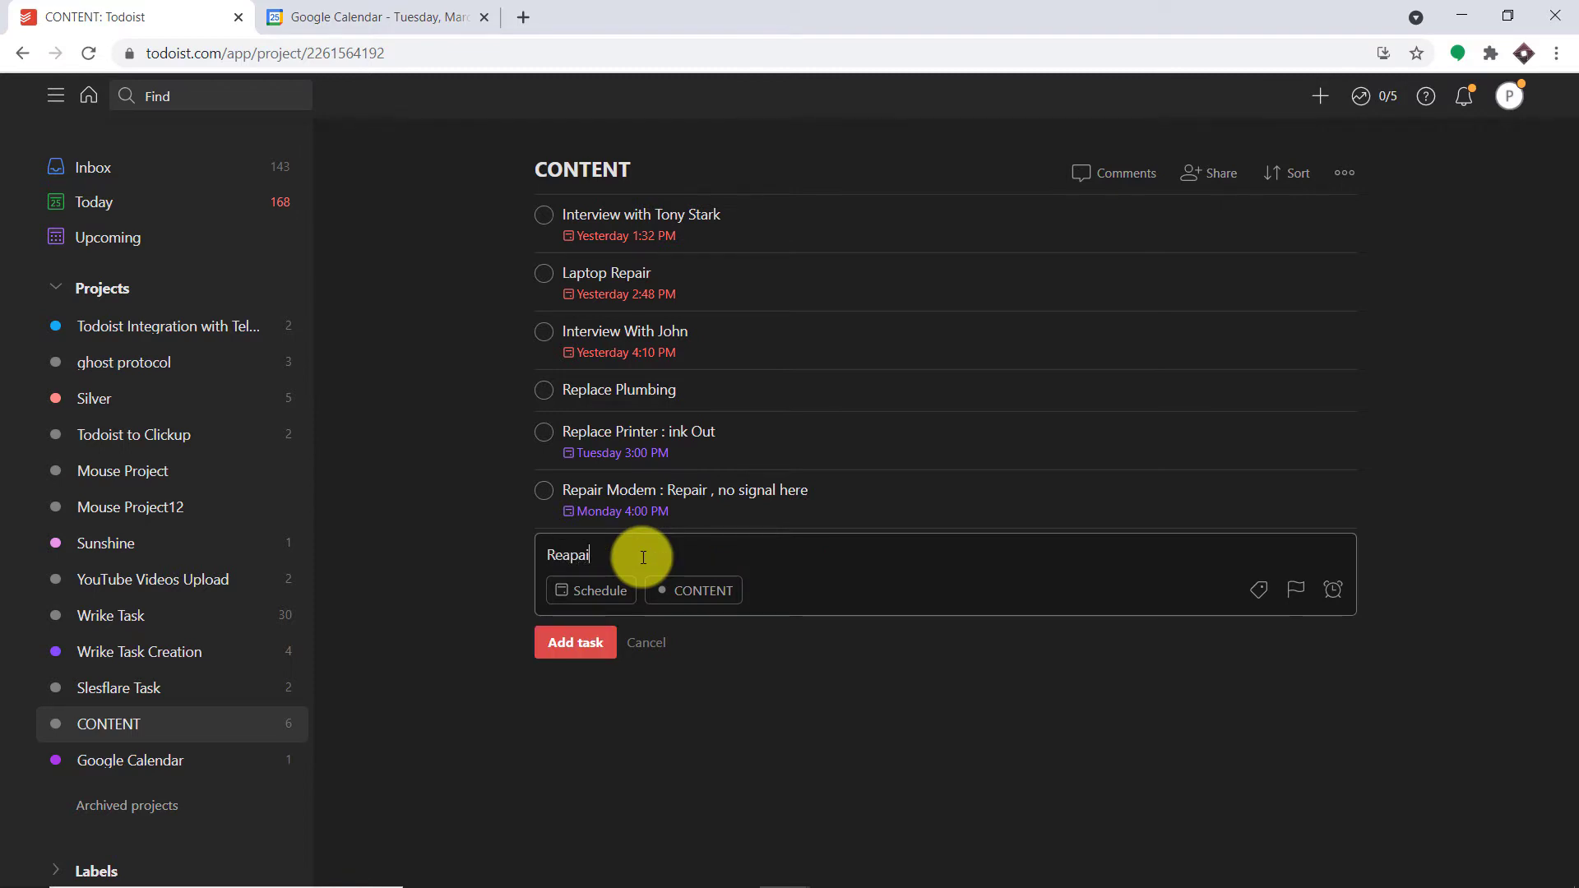
key("BackSpace")
key("BackSpace")
key("BackSpace")
key("BackSpace")
key("BackSpace")
key("BackSpace")
type("pair TC")
key("BackSpace")
type("V: The LCD has broken from inside and")
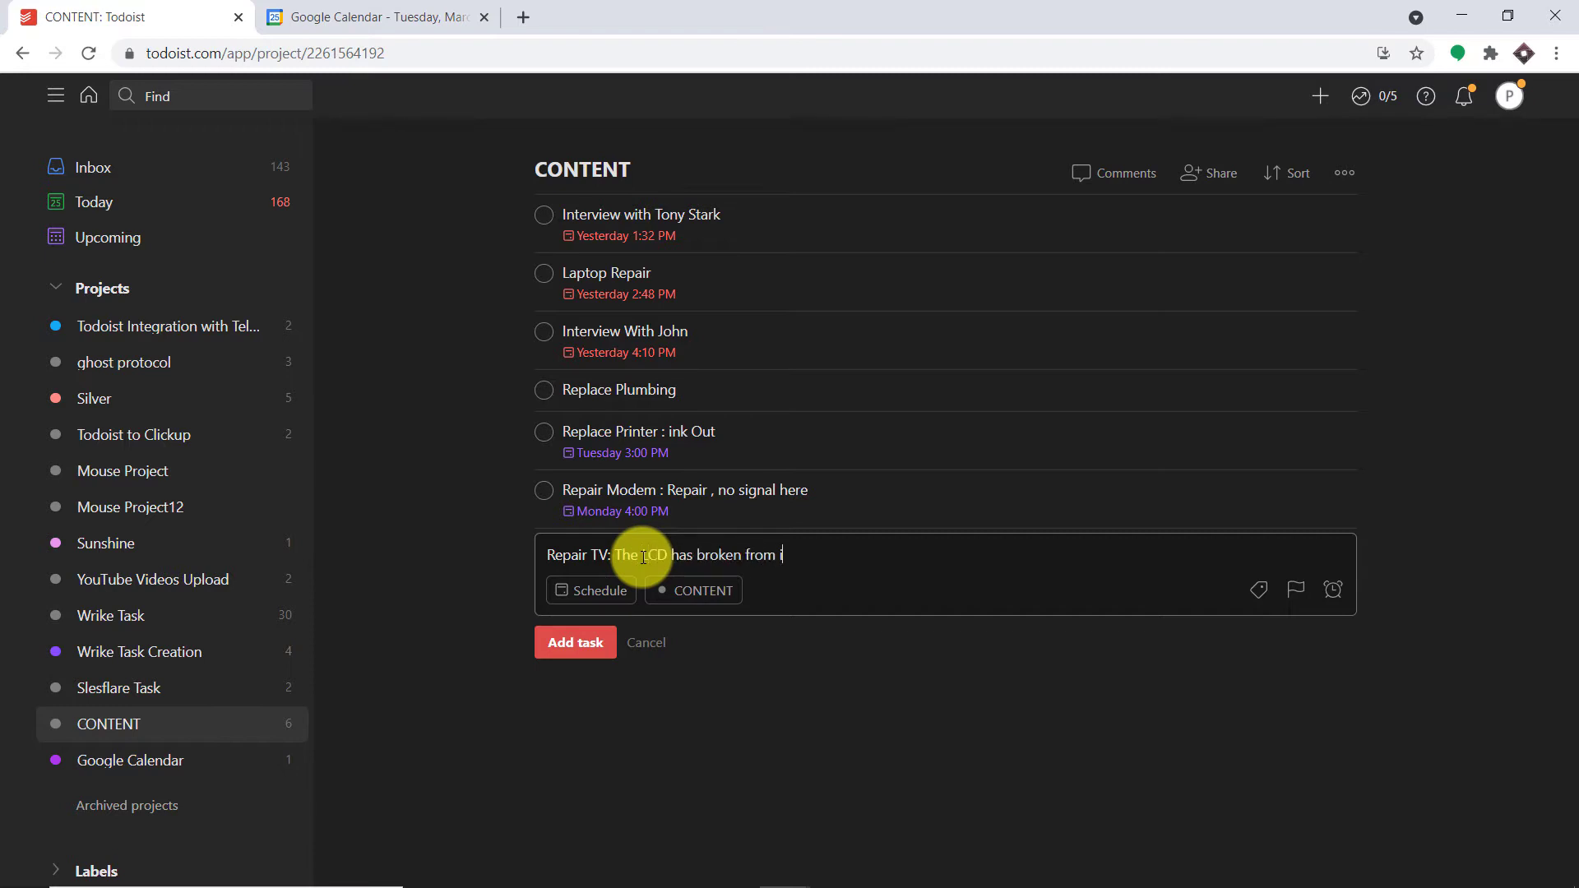
type(" the capap")
key("BackSpace")
type("citors are not working")
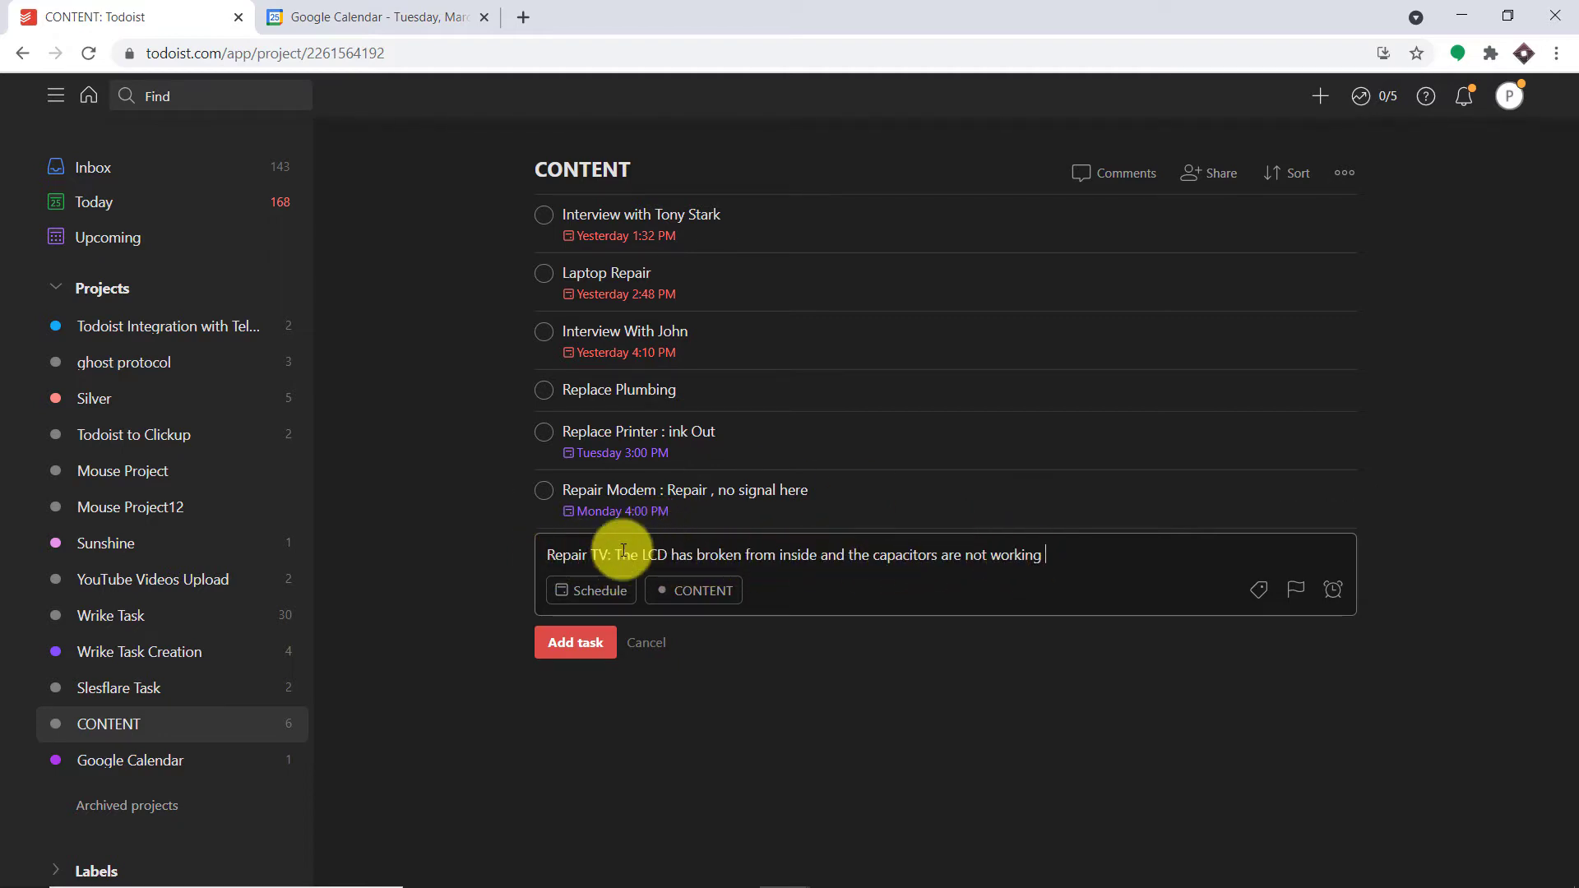
left_click(601, 594)
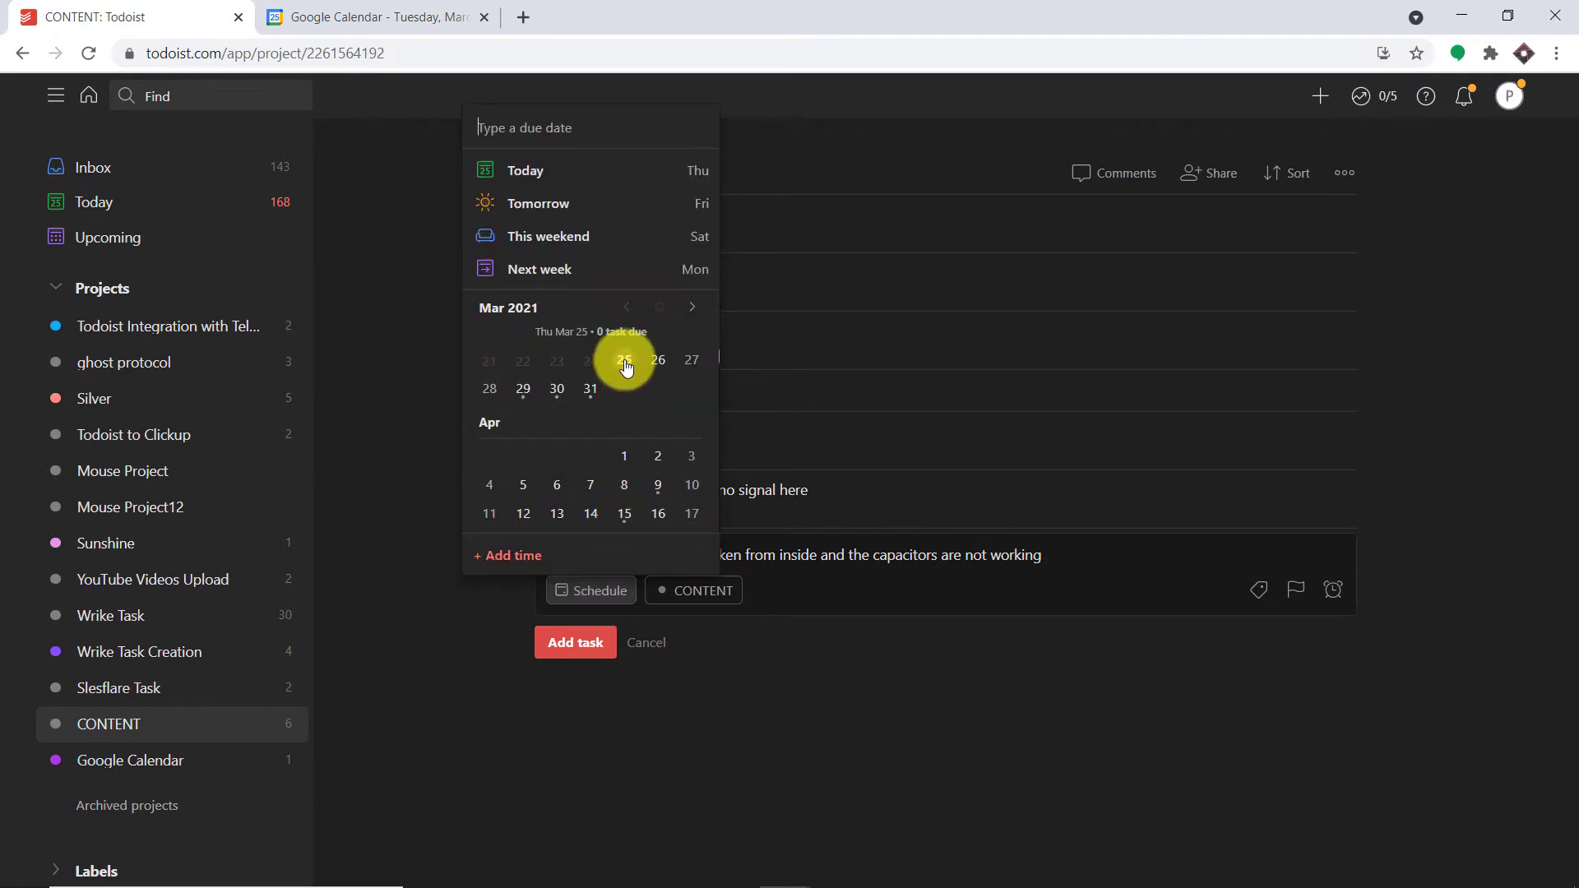
- Give the Repair TV task a due date of Sunday, March 28 at 3:00 PM and add it
left_click(492, 389)
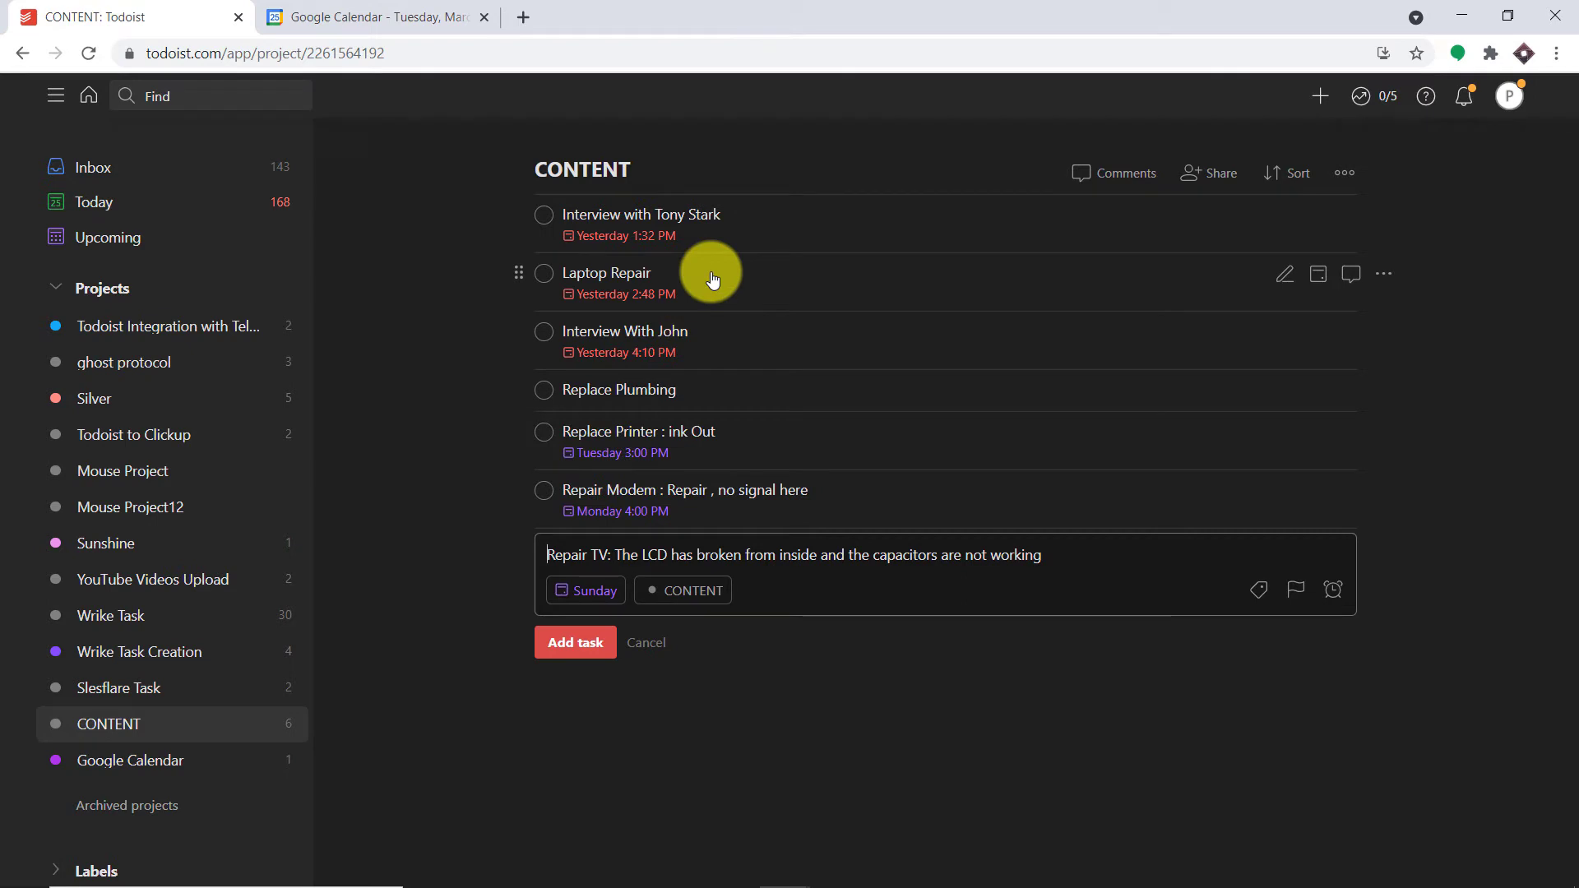
left_click(587, 590)
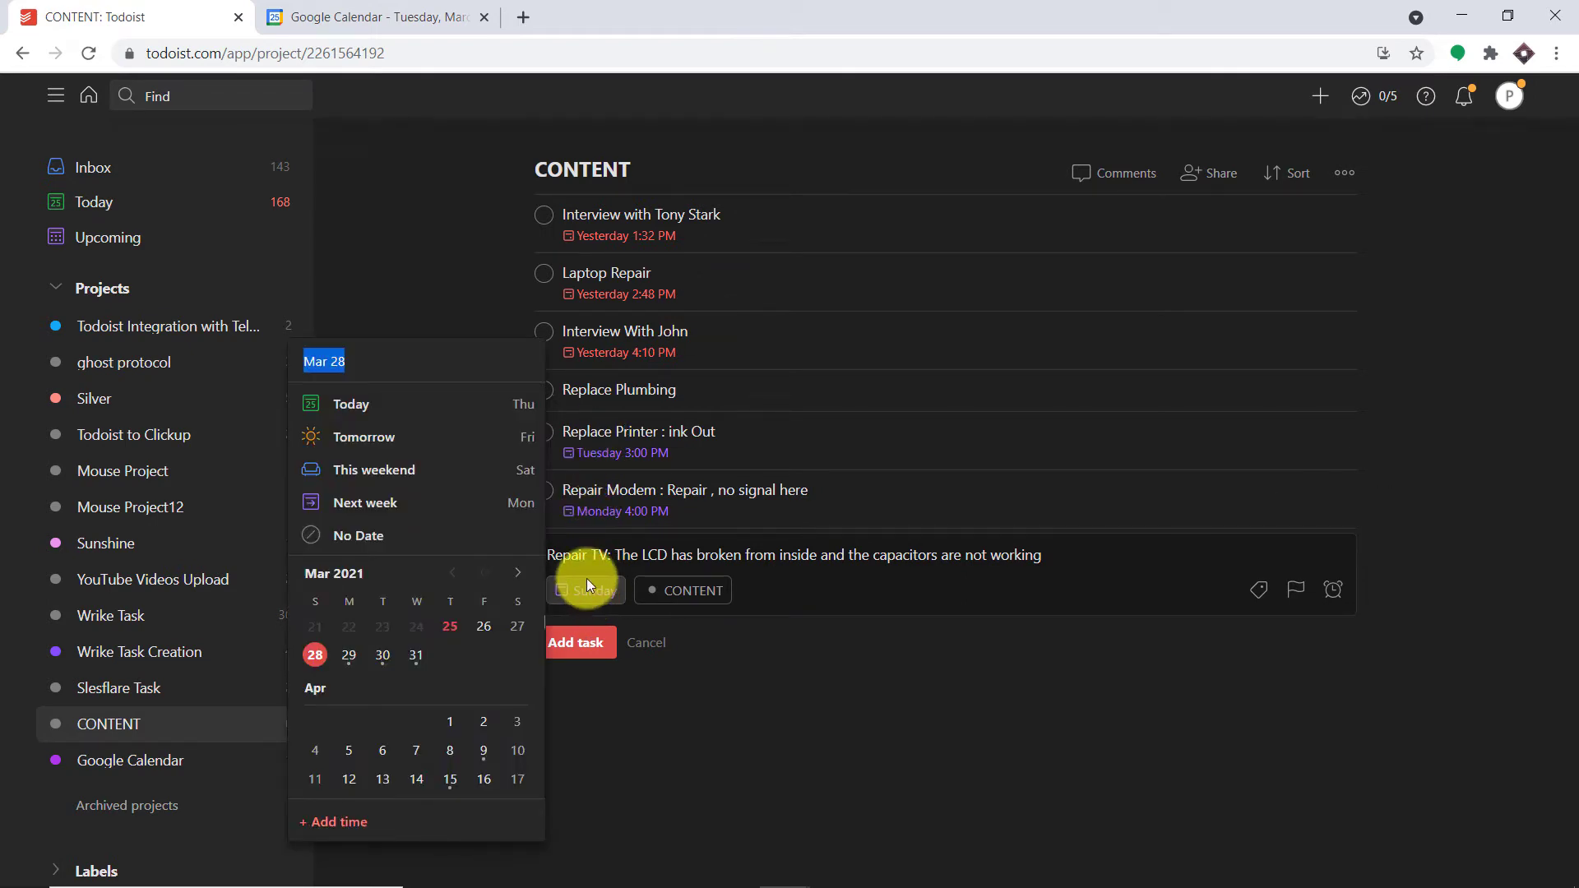
left_click(342, 823)
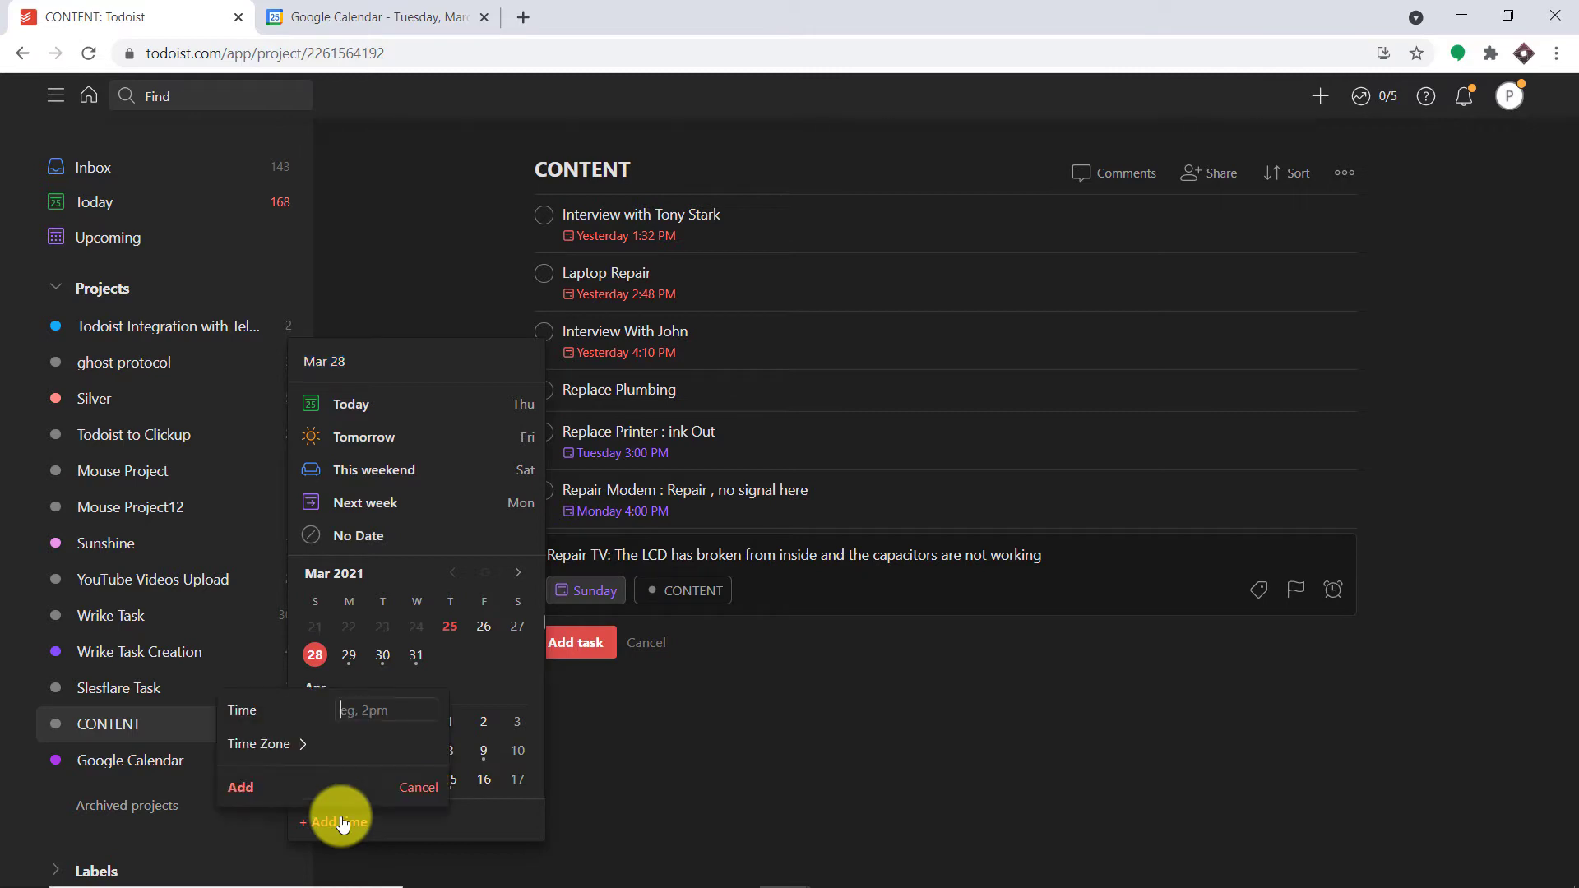
left_click(355, 711)
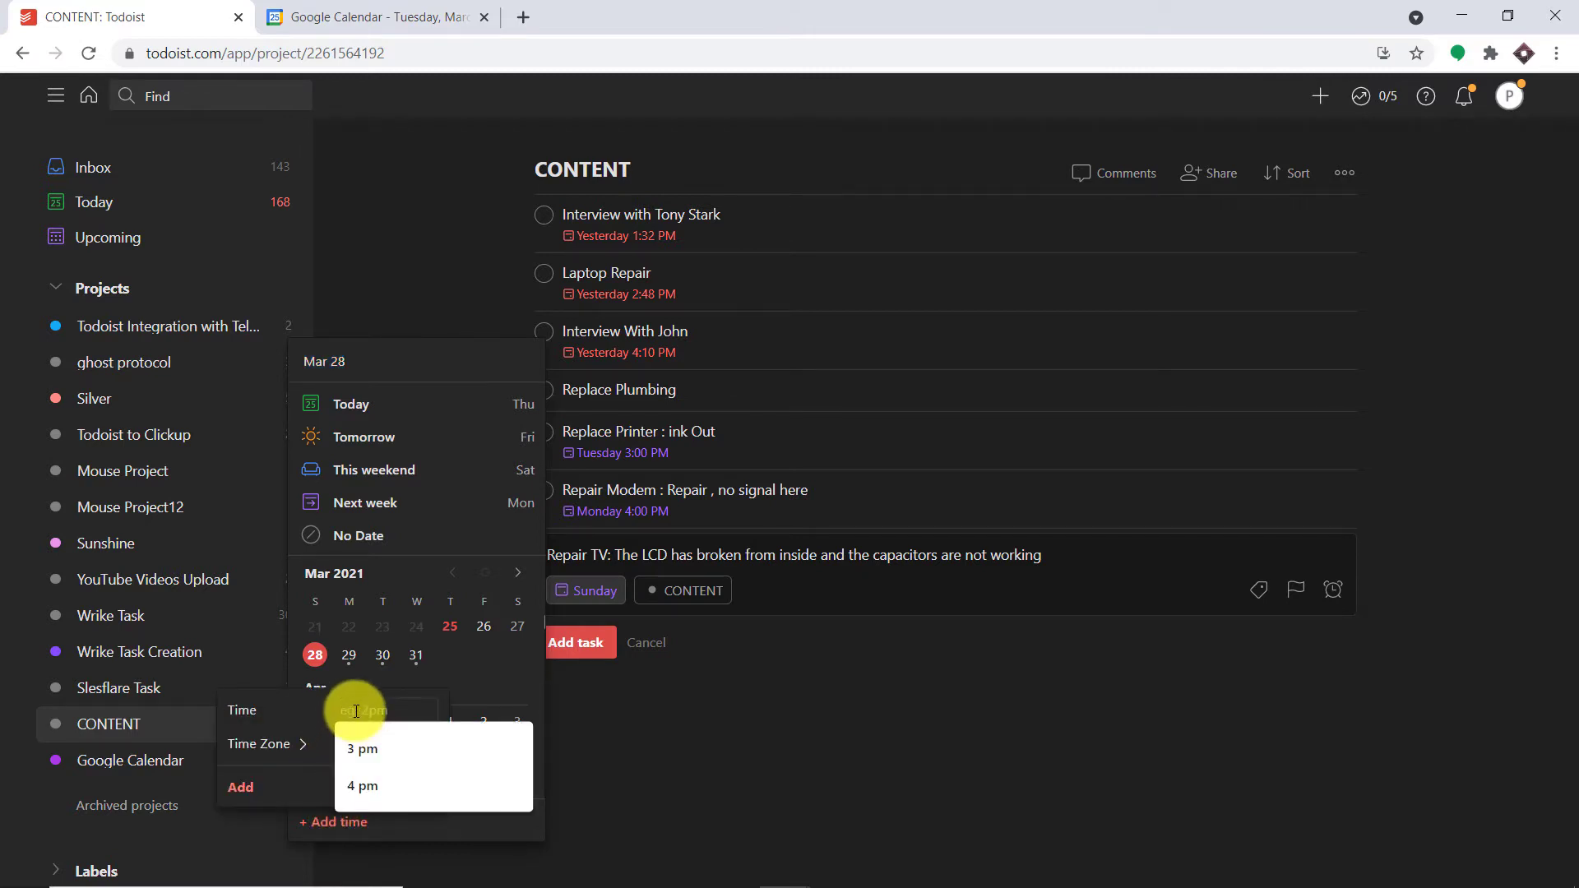
left_click(357, 749)
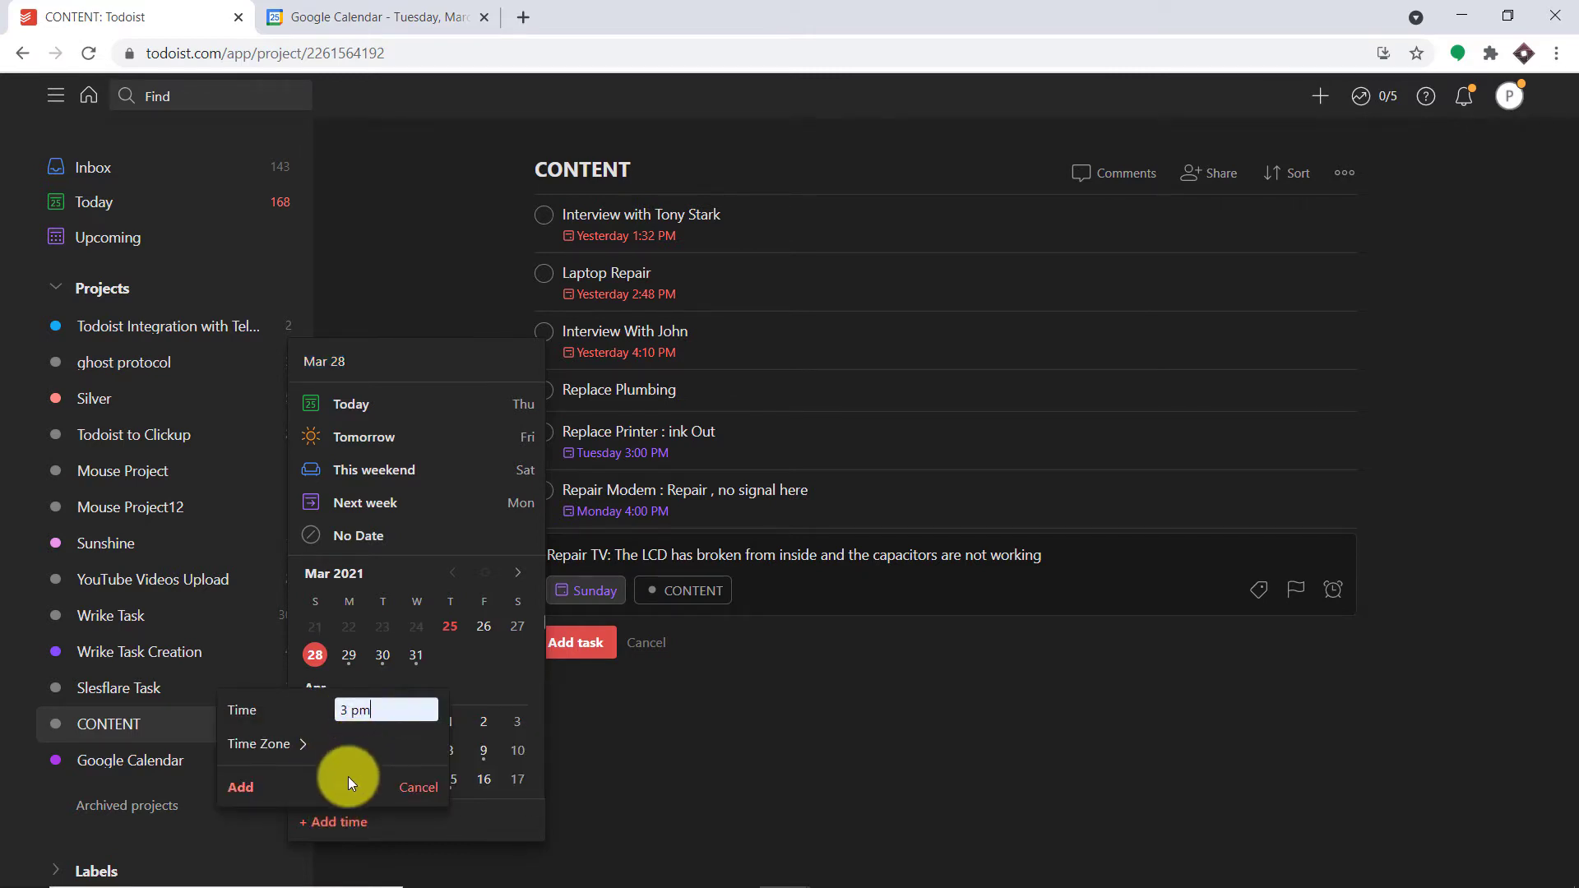
left_click(240, 790)
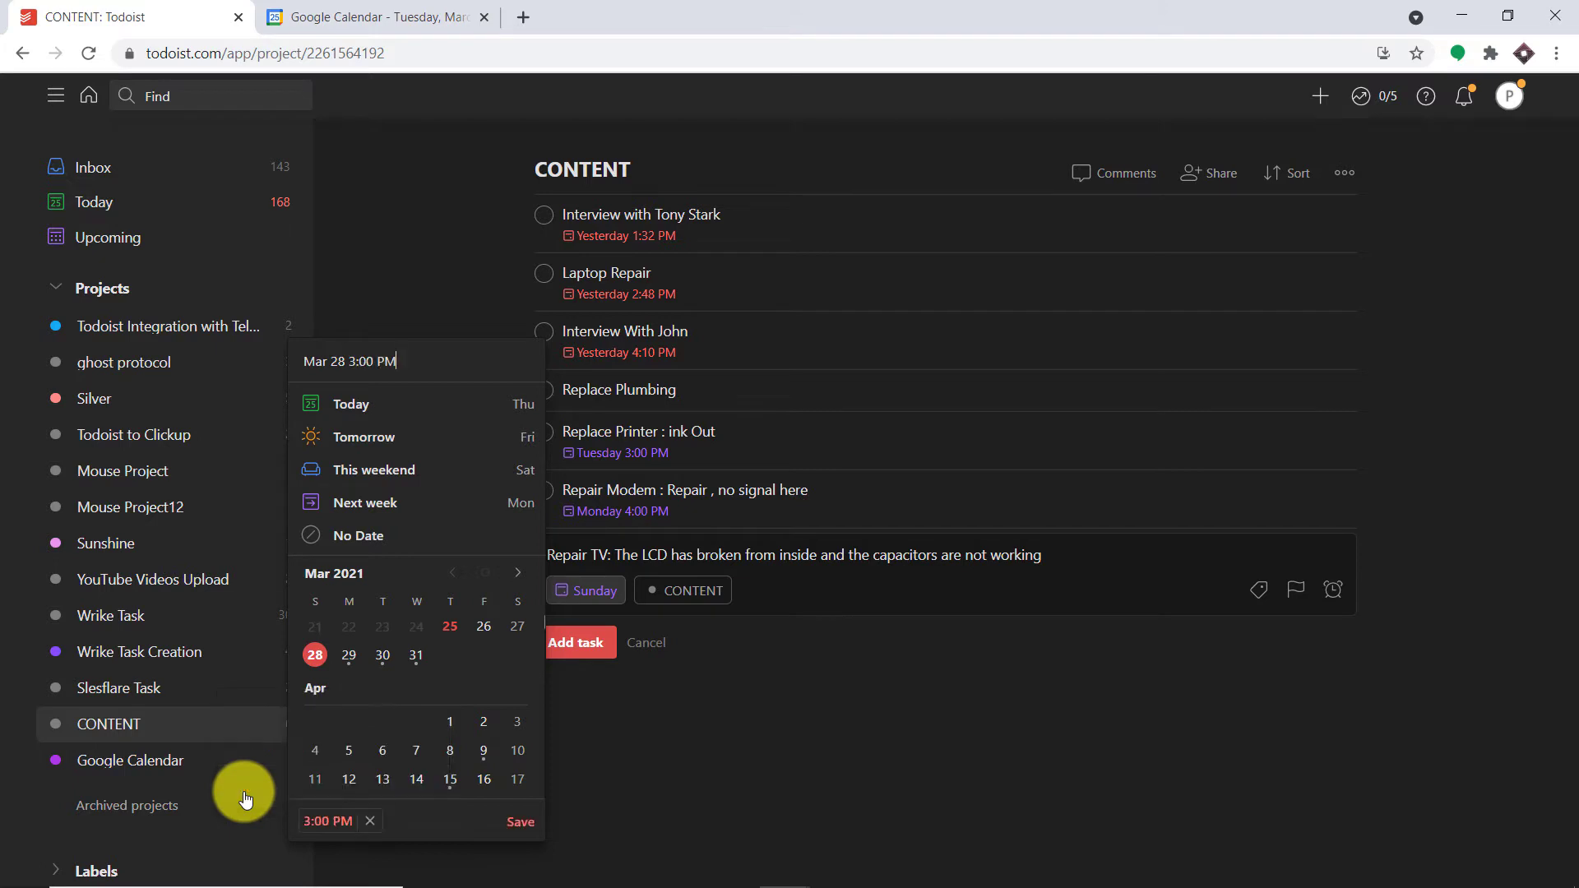
left_click(509, 824)
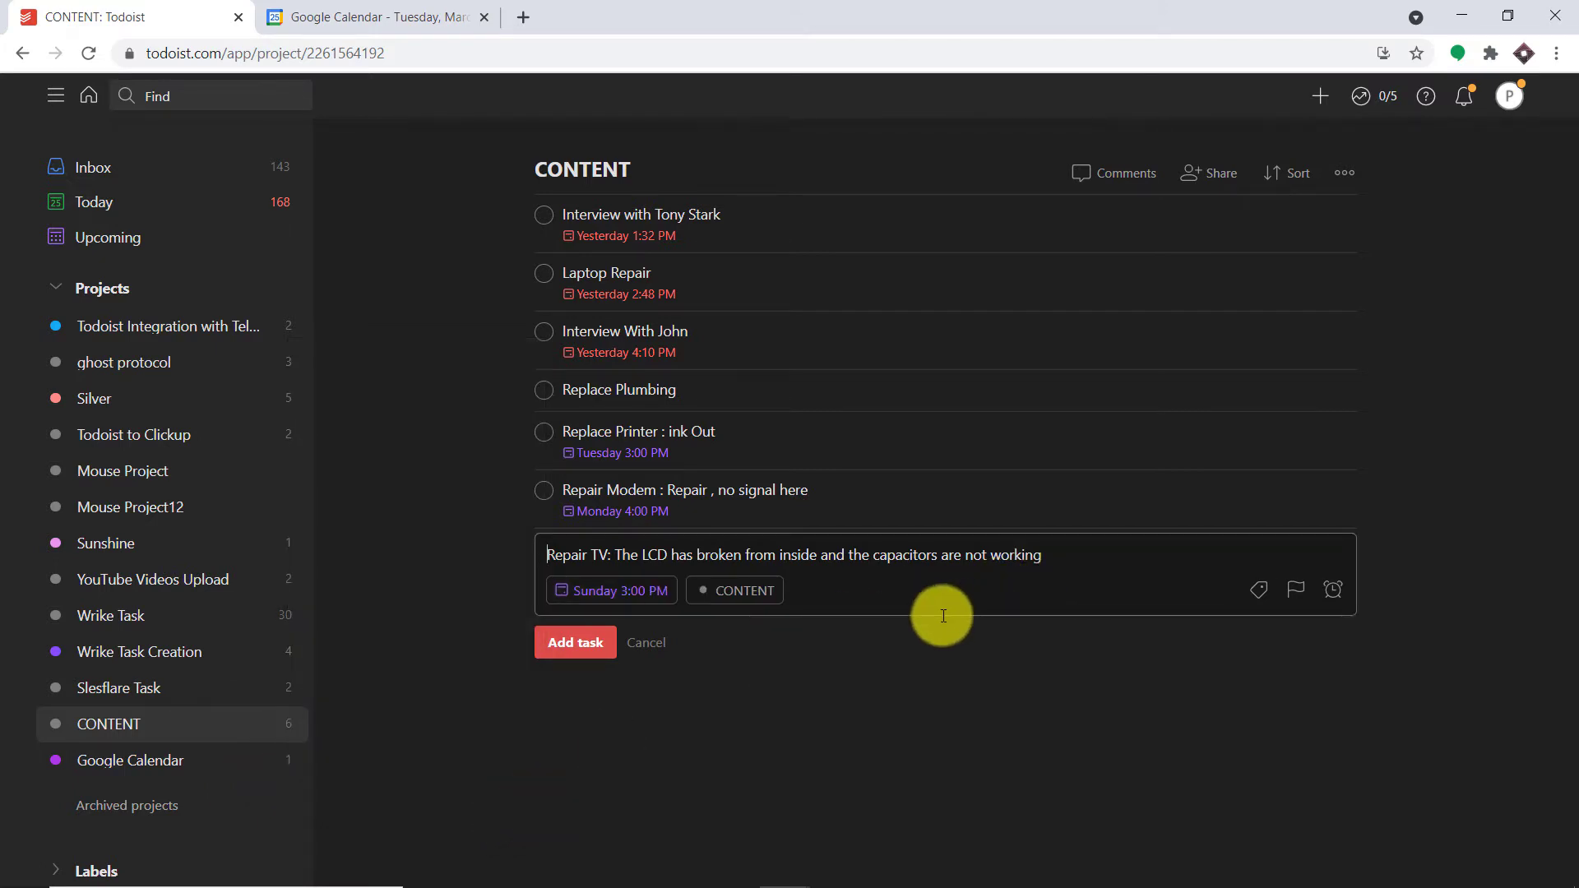
left_click(575, 643)
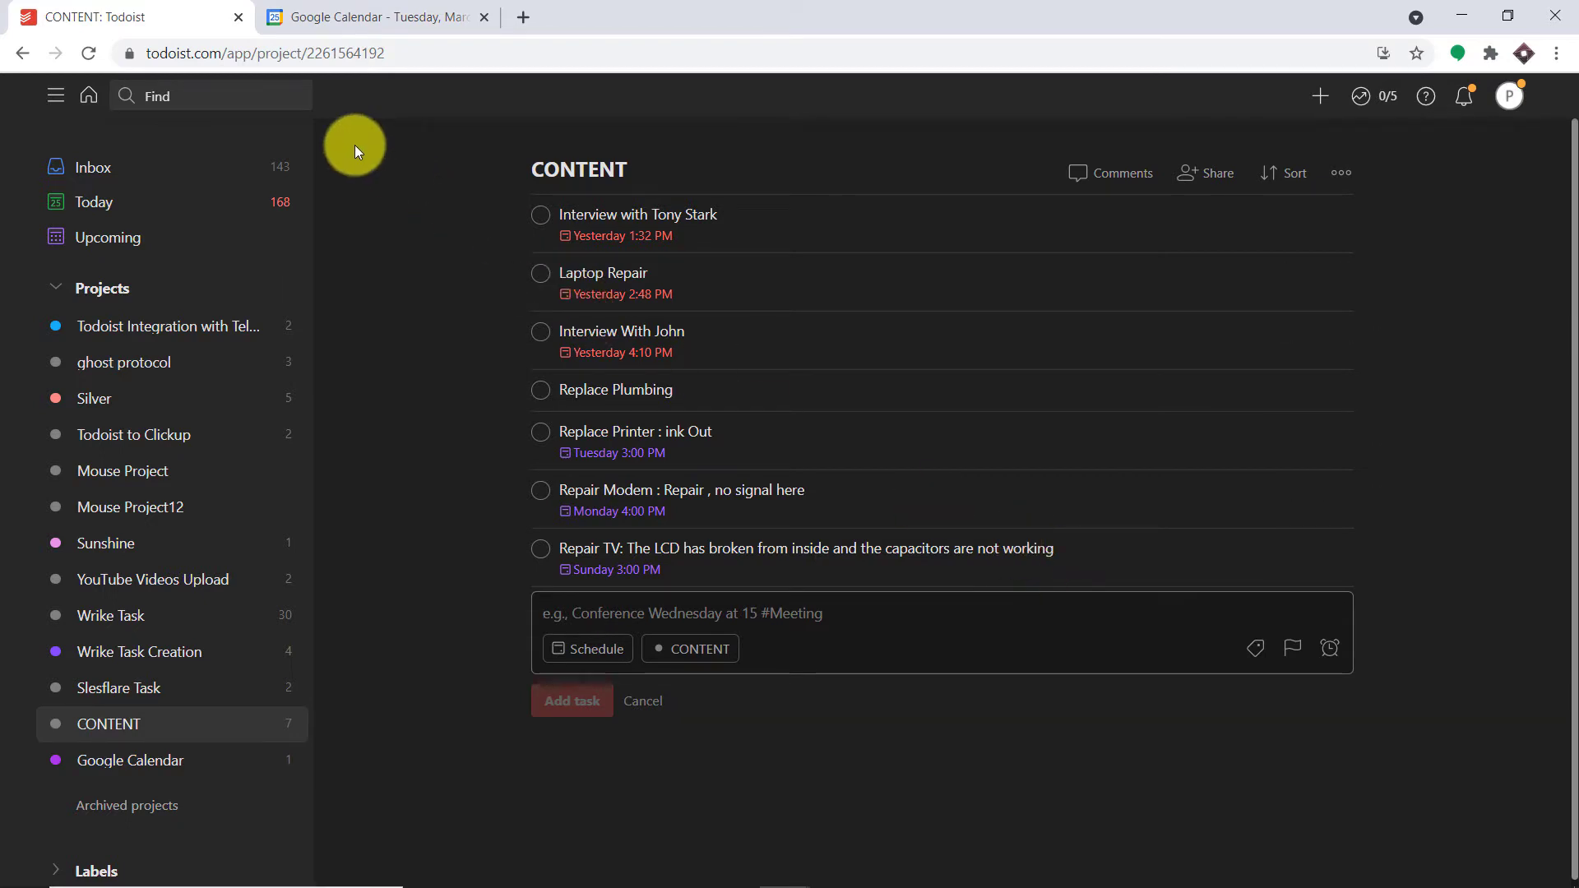
- Reload Google Calendar and open the Repair TV event on Sunday, March 28
left_click(385, 7)
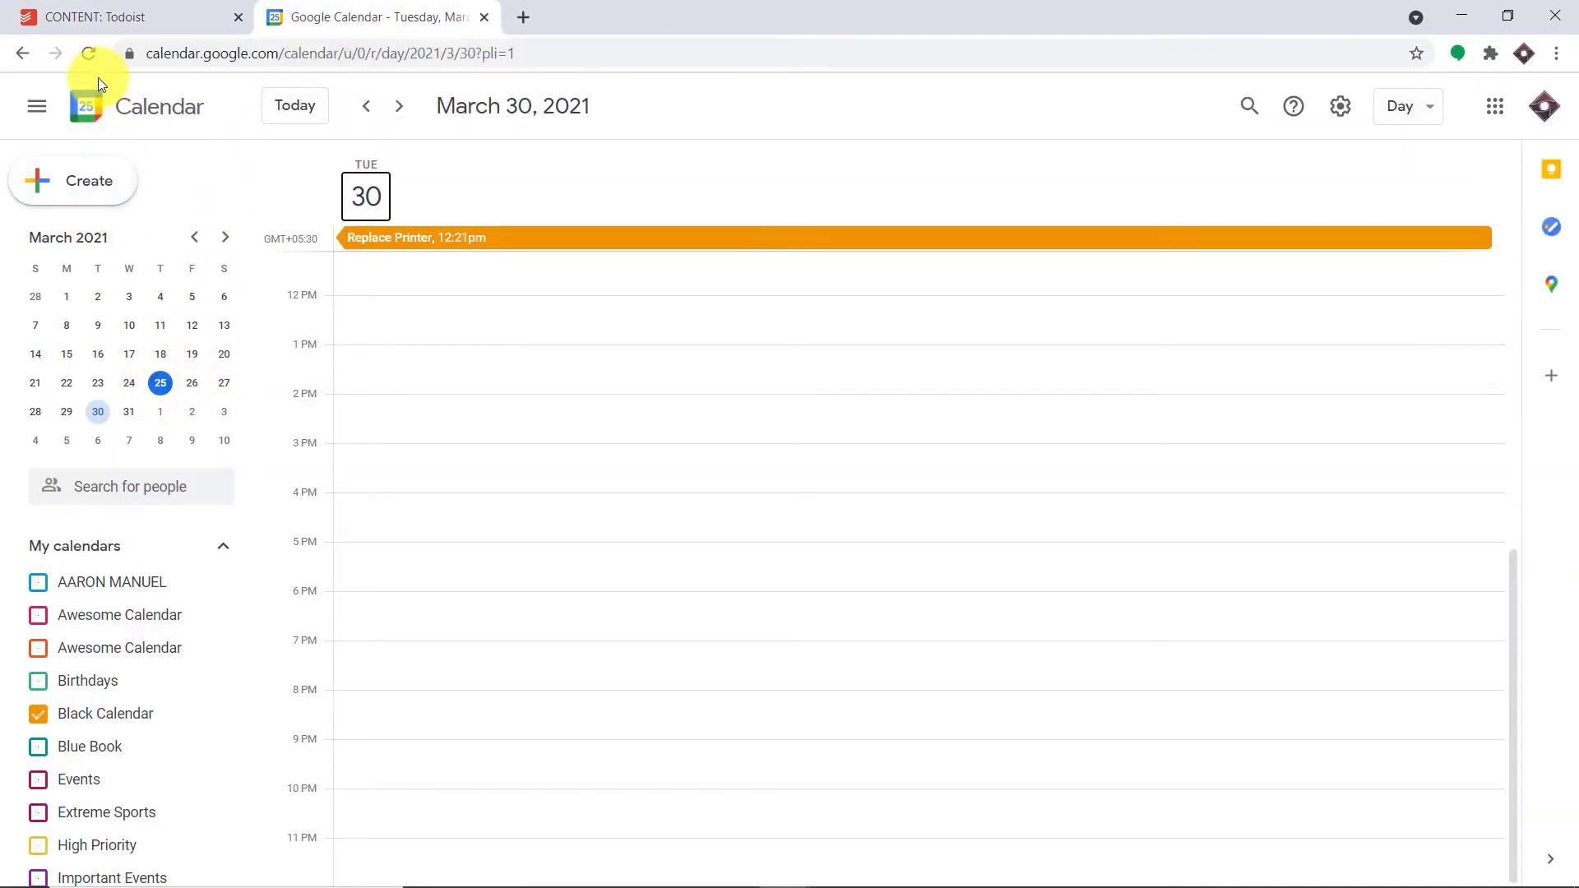
left_click(90, 55)
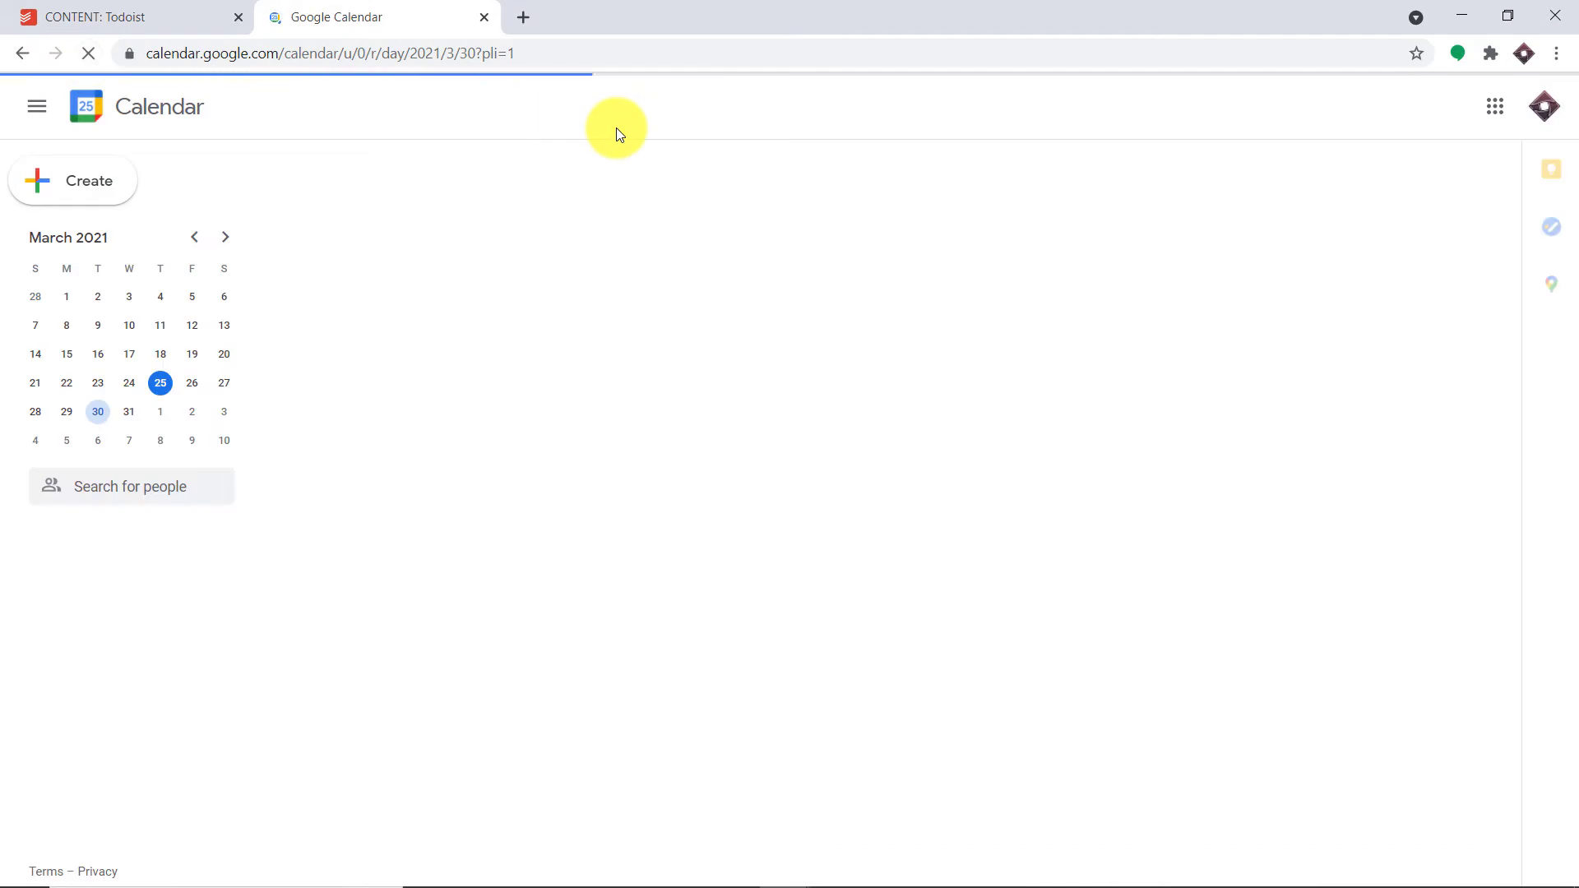
left_click(165, 385)
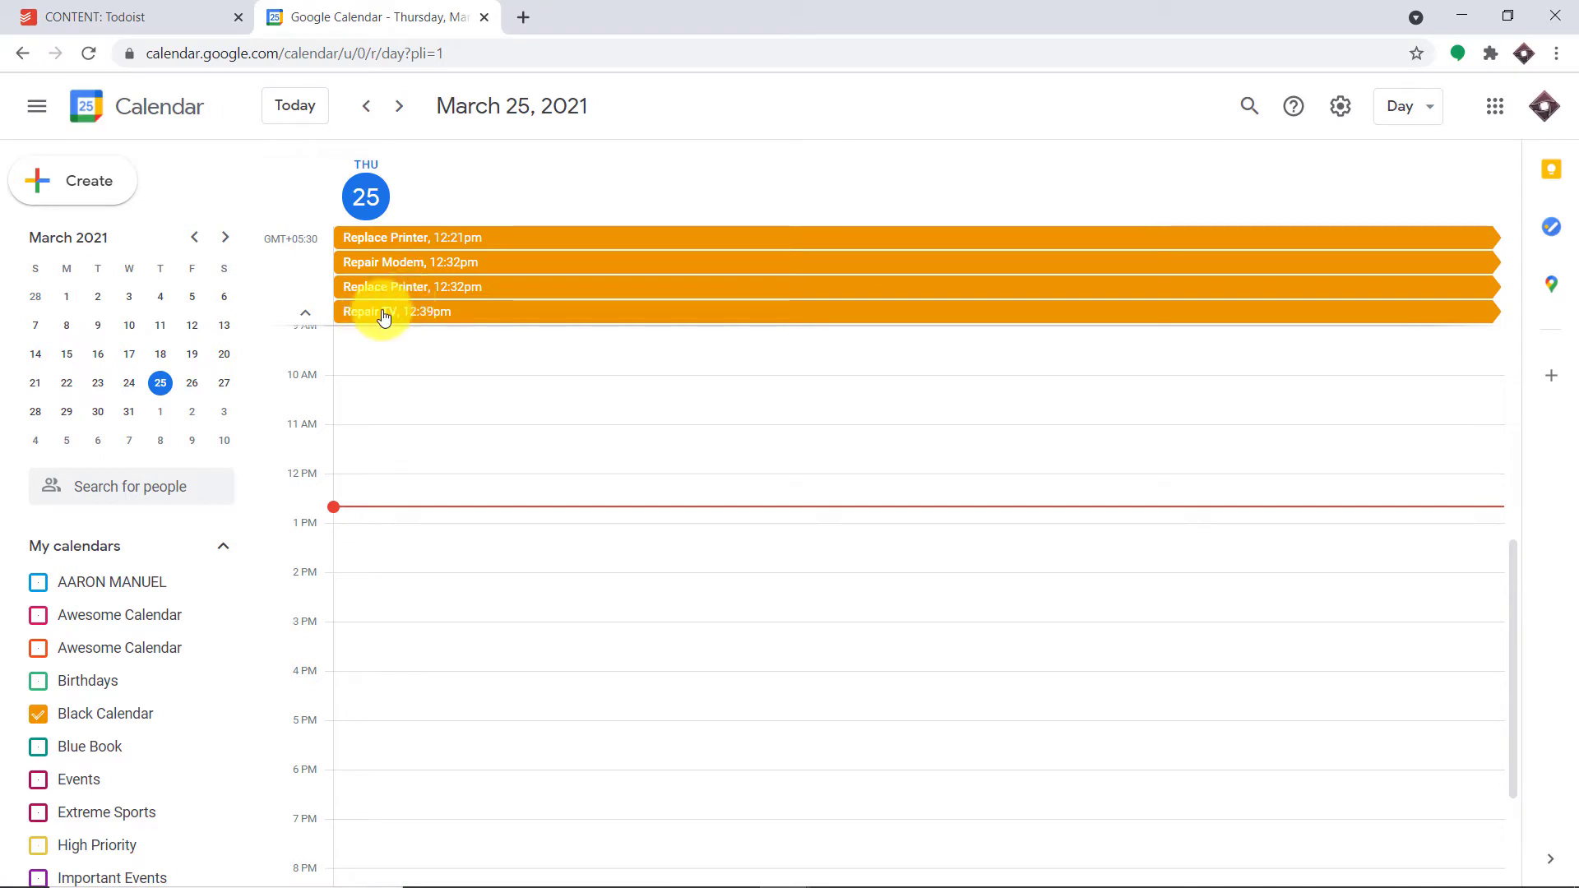
left_click(98, 412)
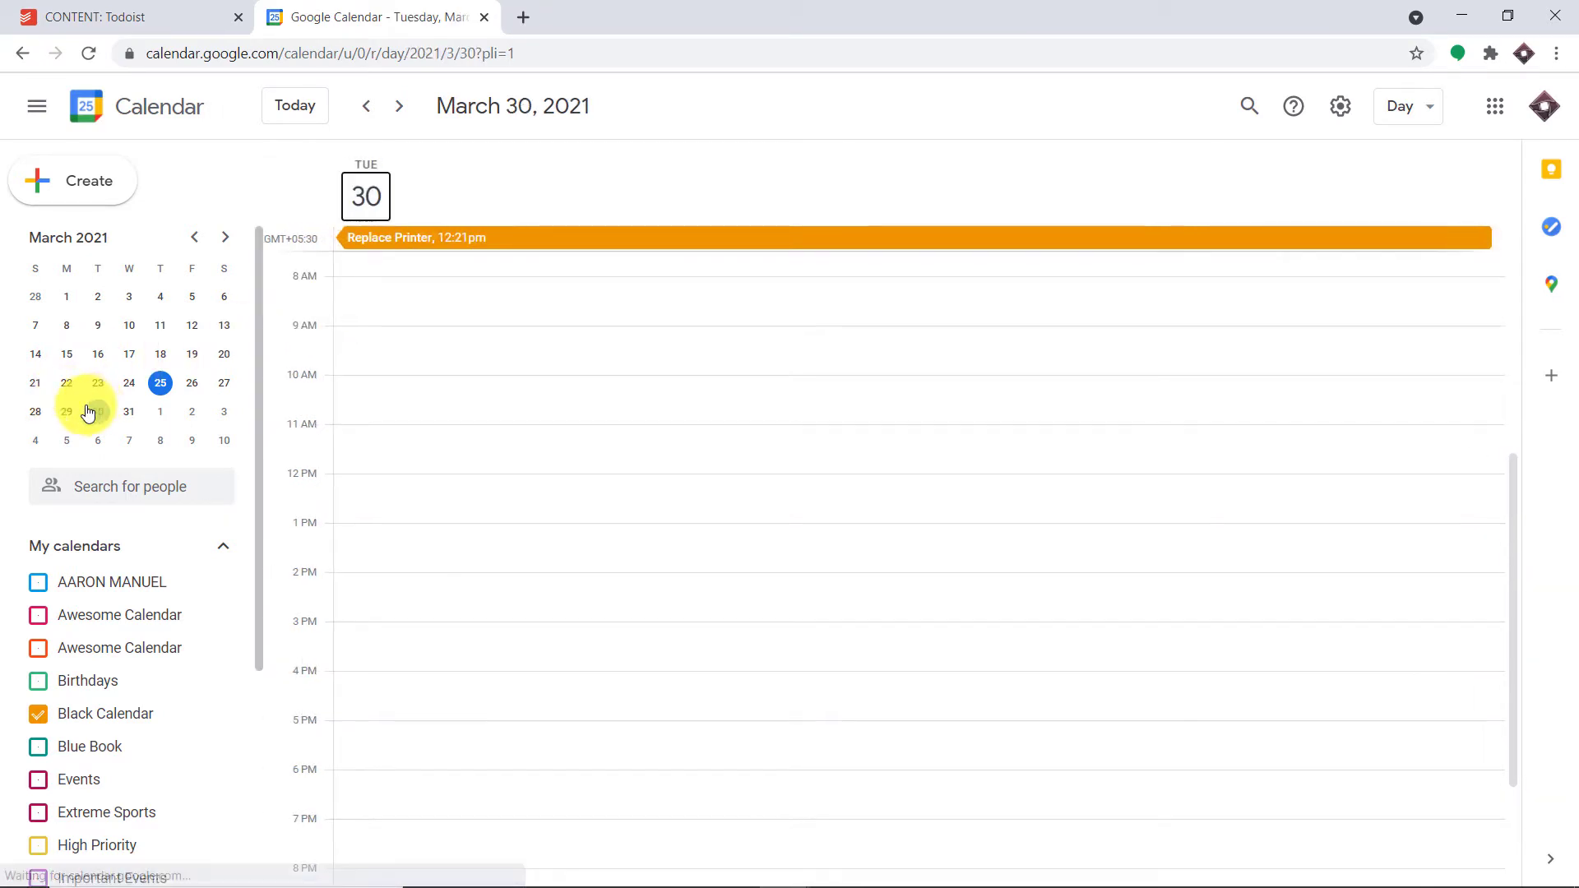
left_click(35, 411)
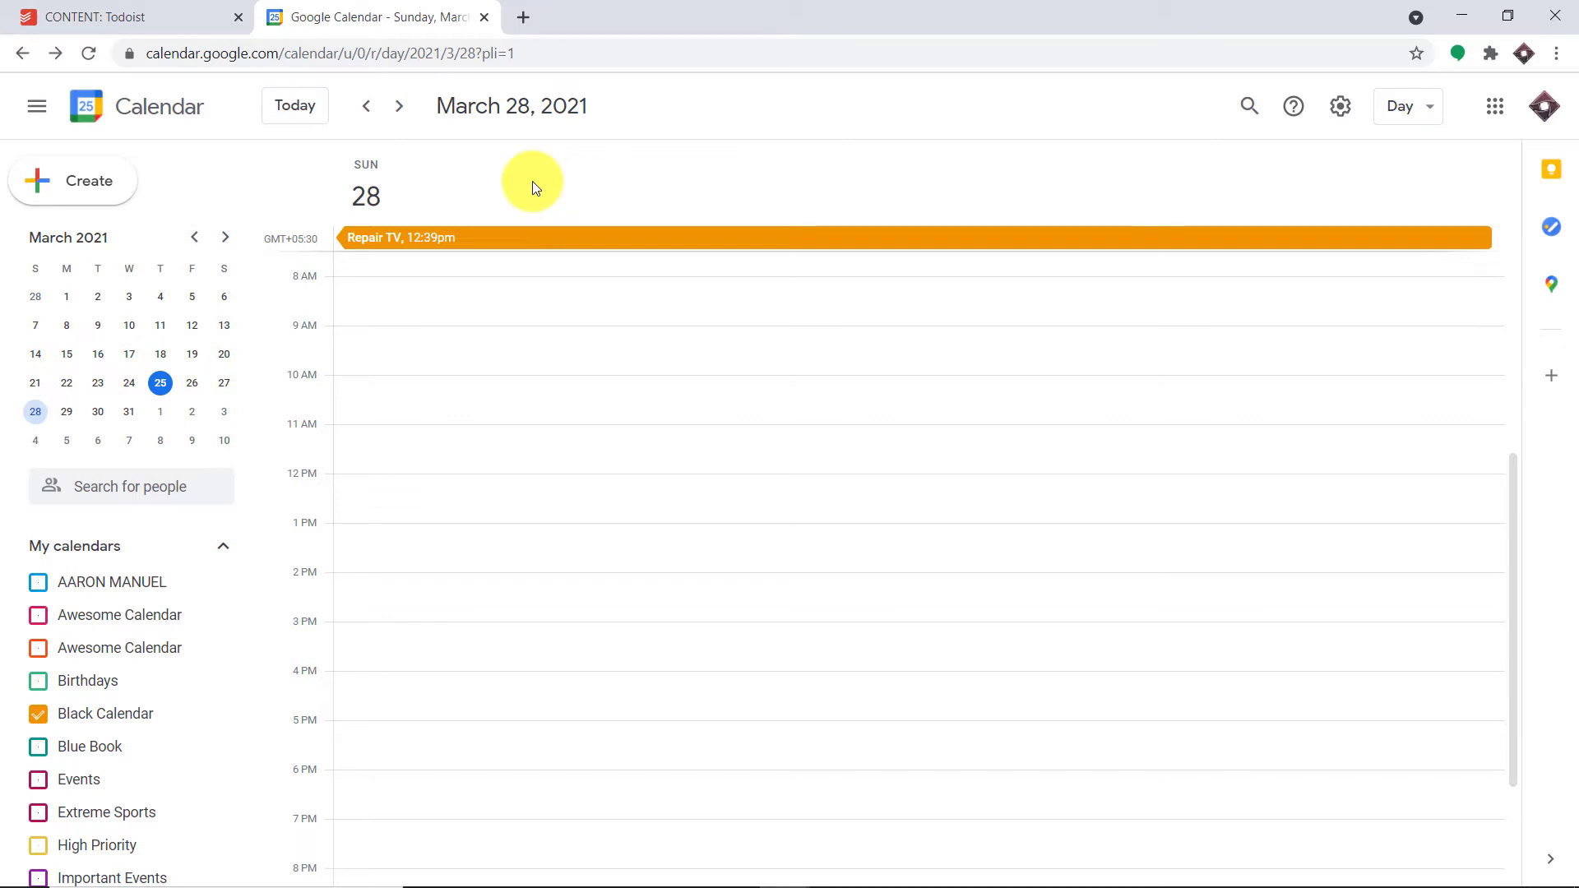
left_click(483, 241)
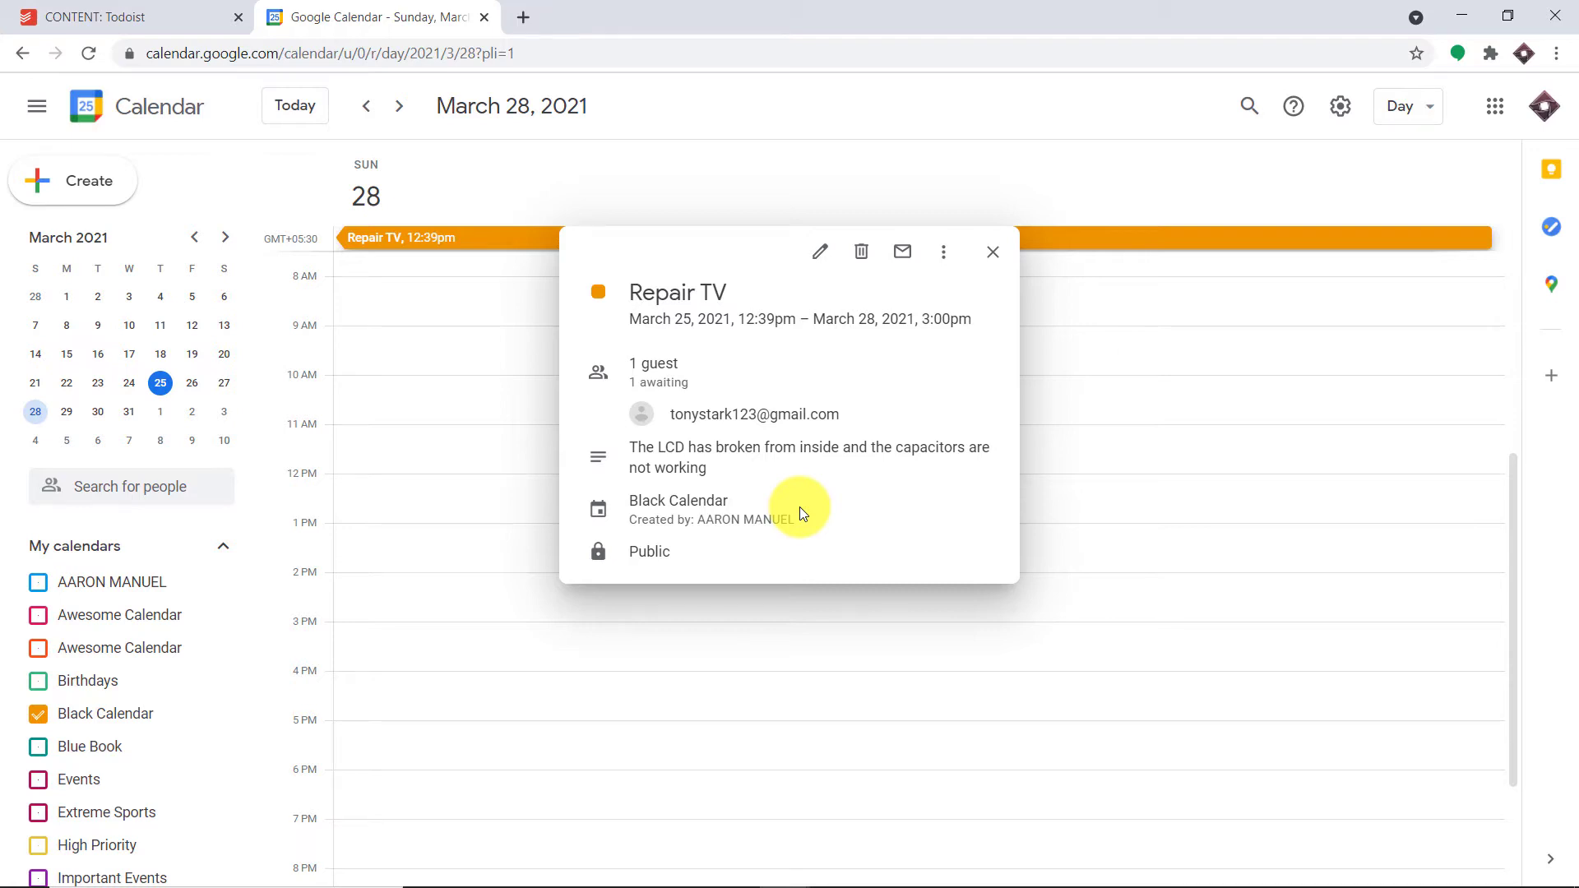
left_click(523, 17)
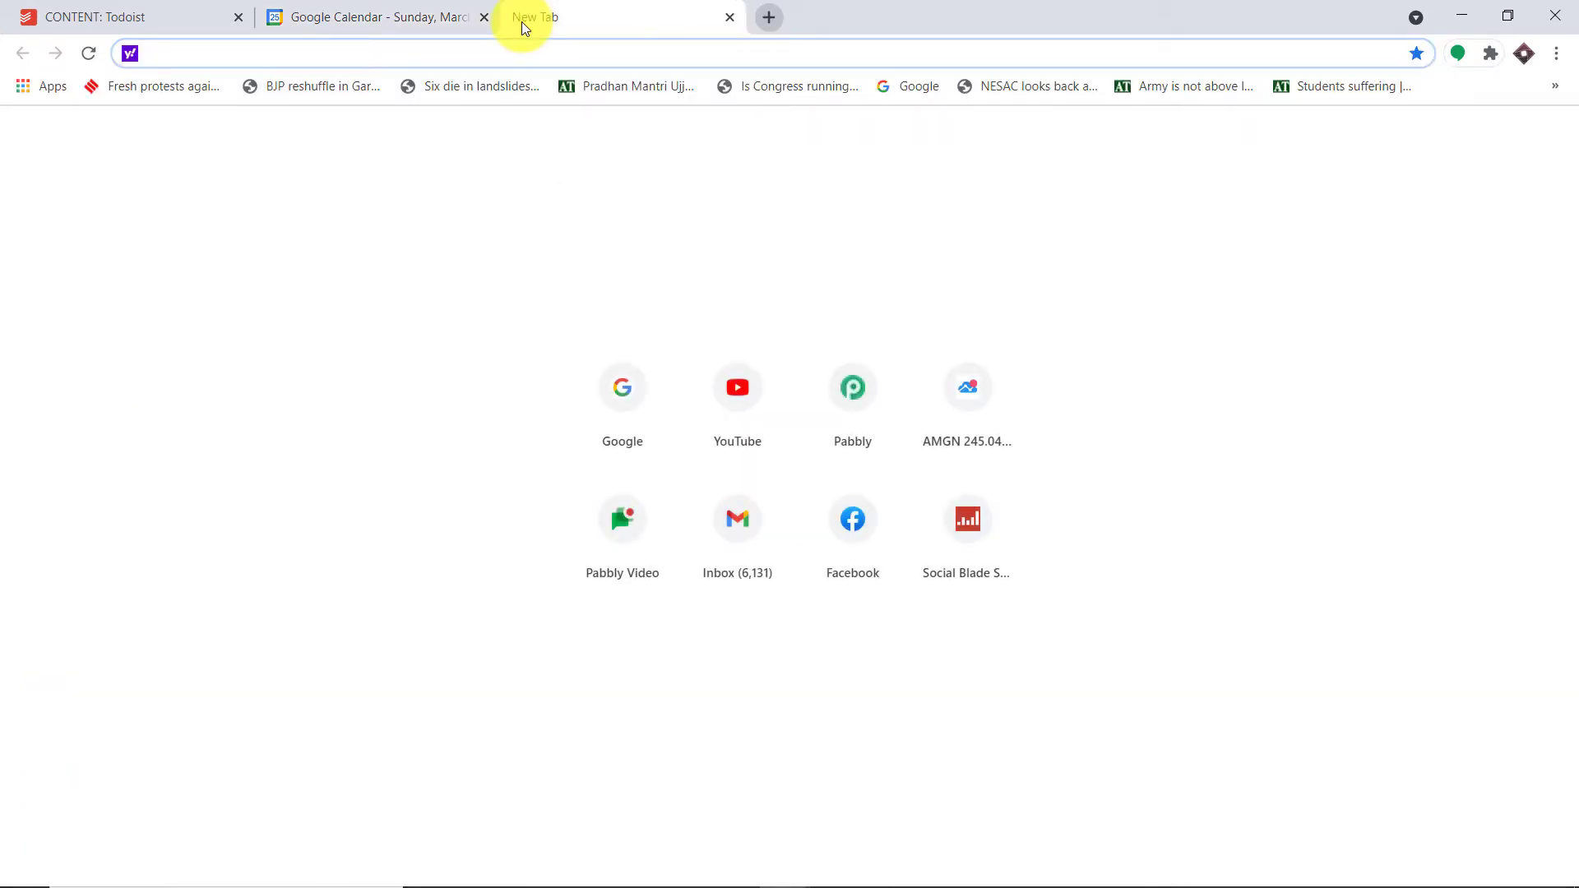
- Go to pabbly.com, sign in, and open the Pabbly Connect dashboard
type("pabbly.com")
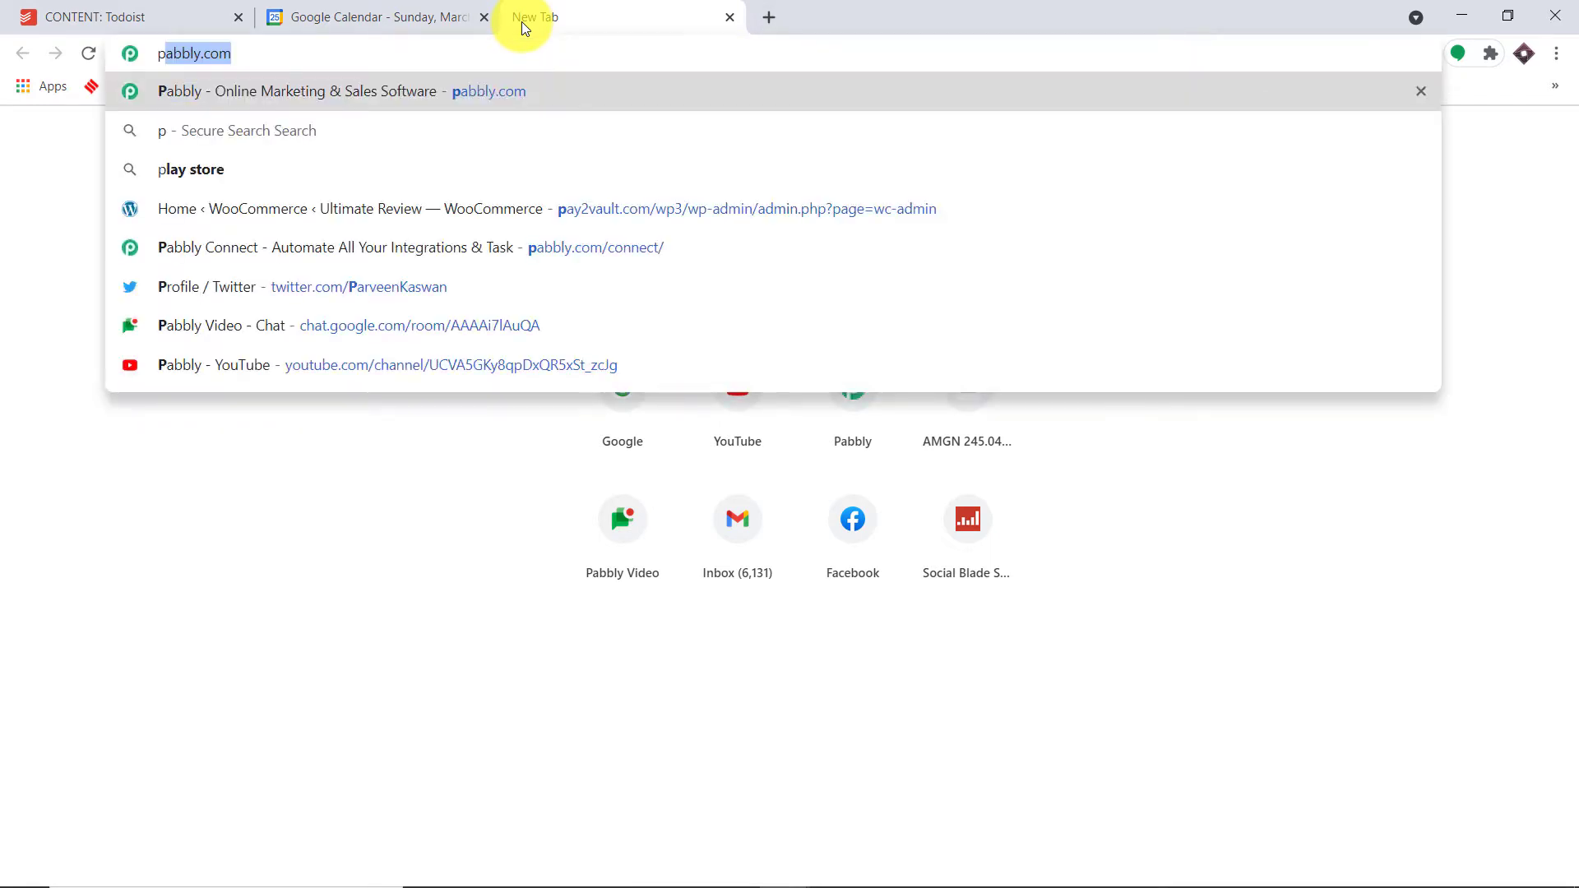
key("Return")
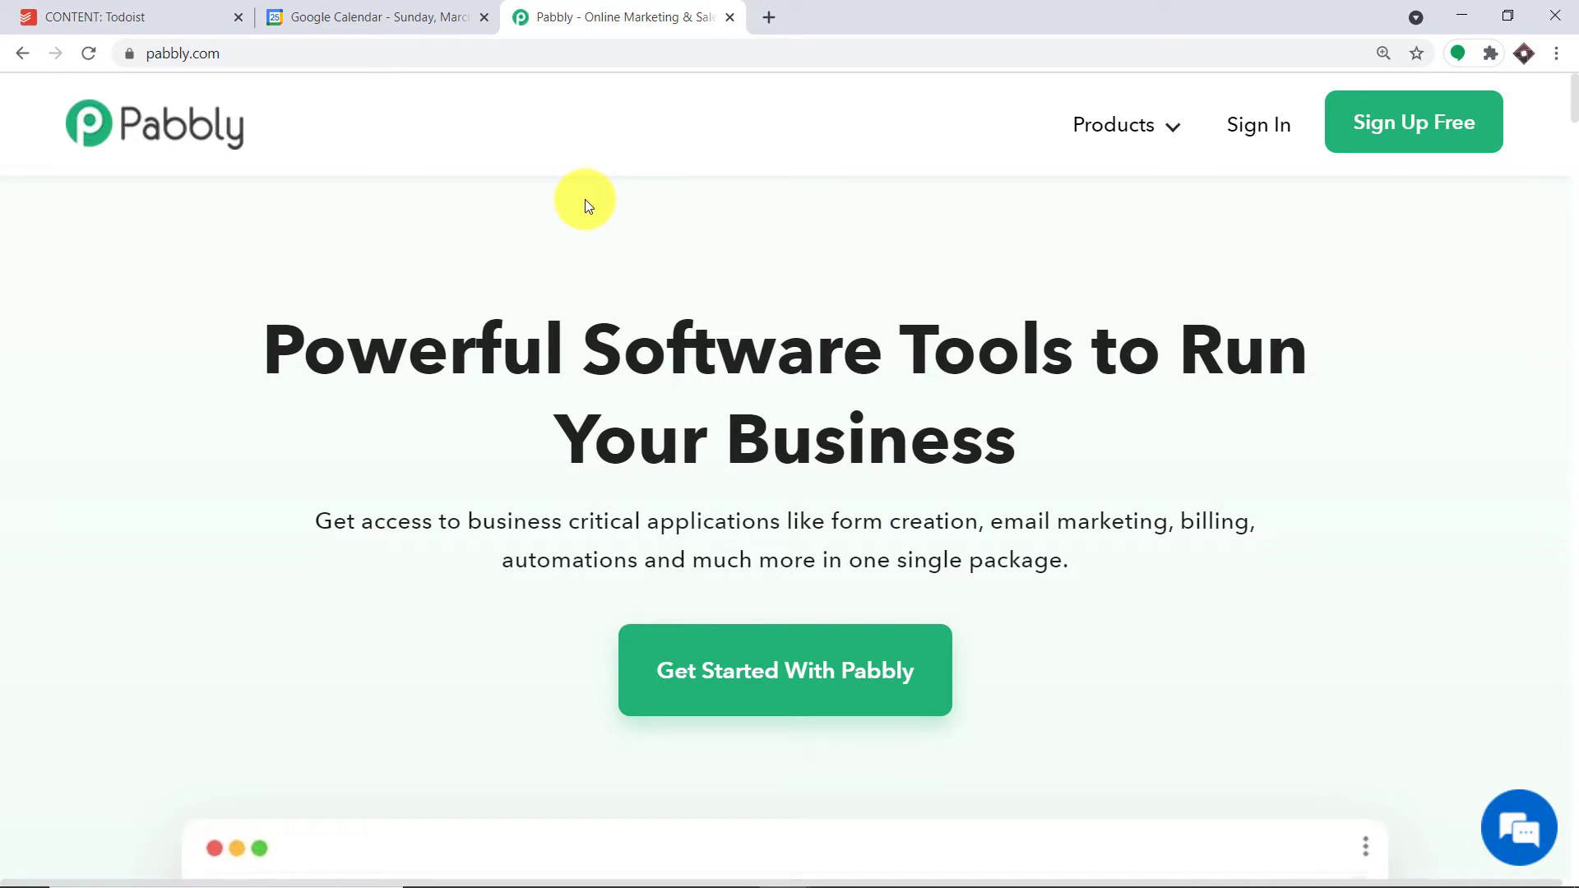
left_click(1241, 122)
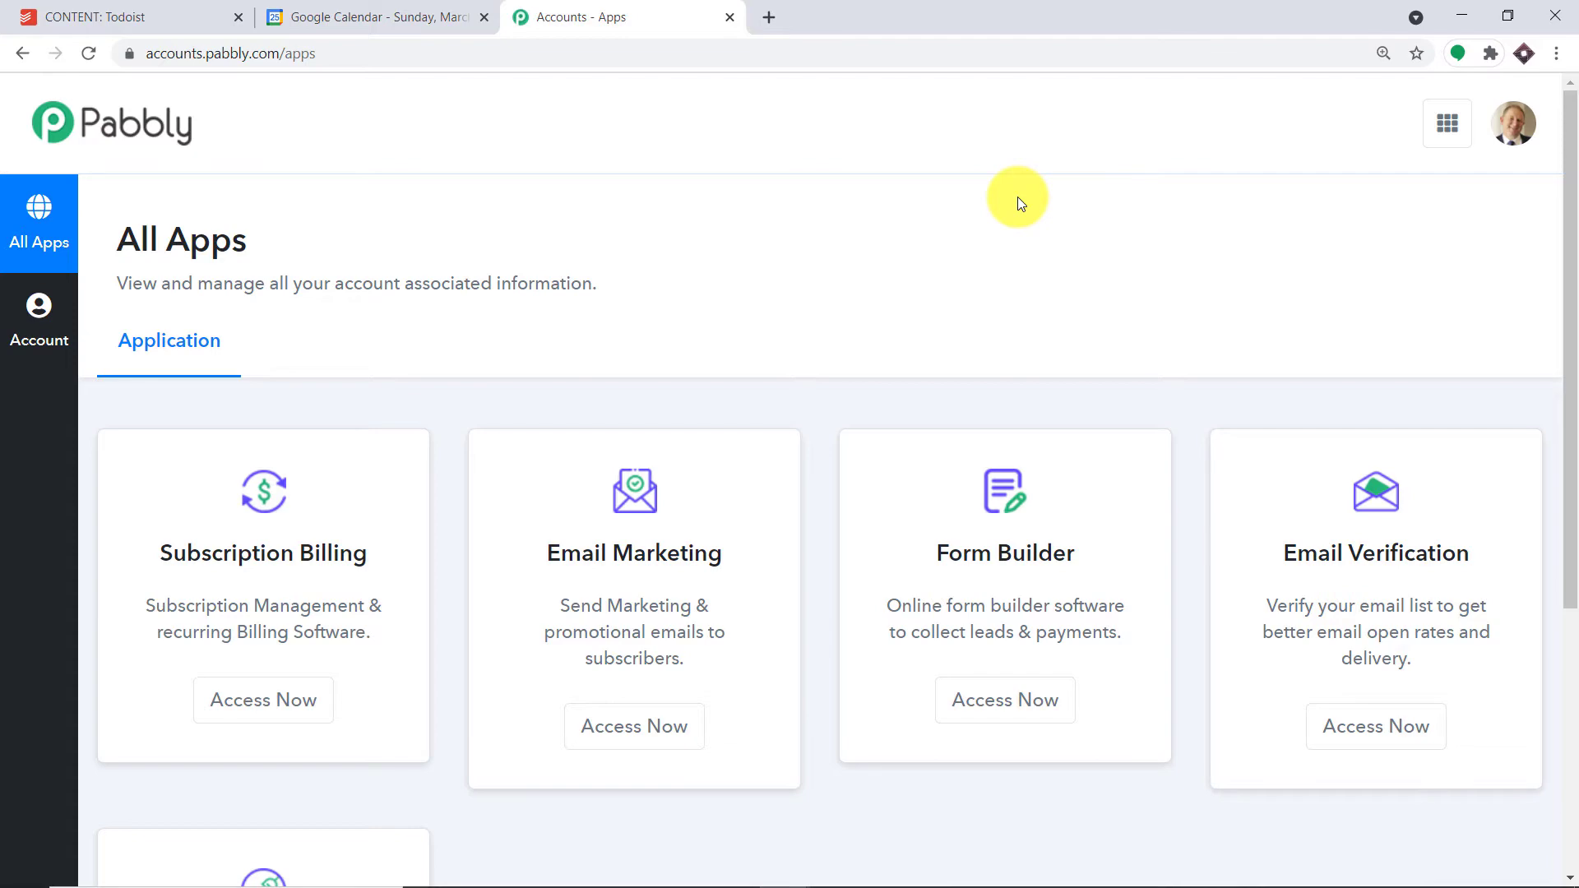
scroll(1019, 196, "down", 5)
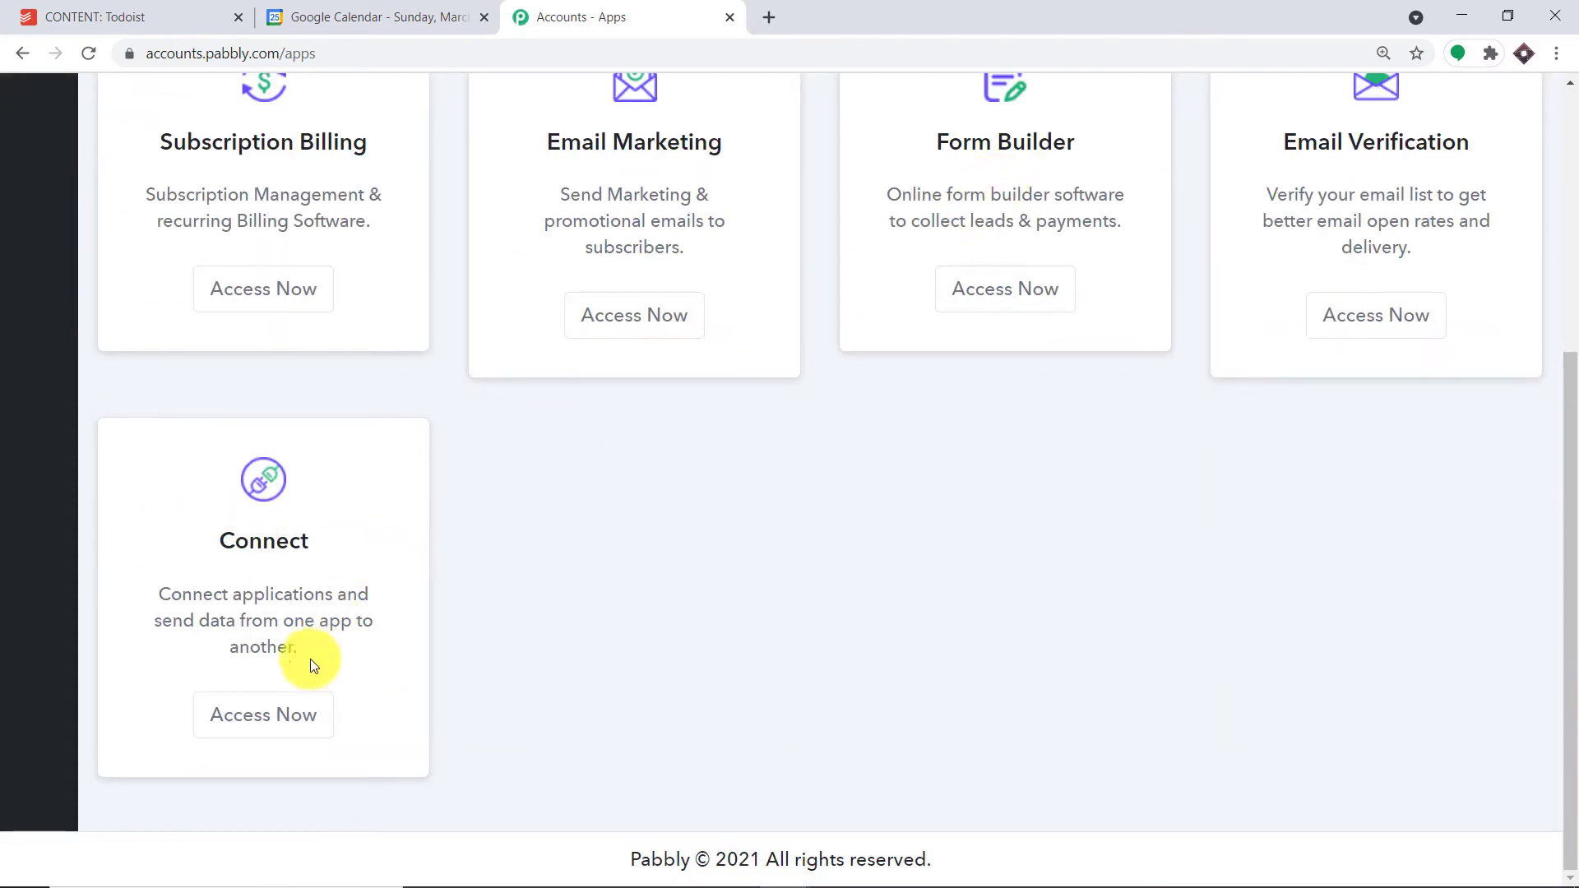
left_click(310, 714)
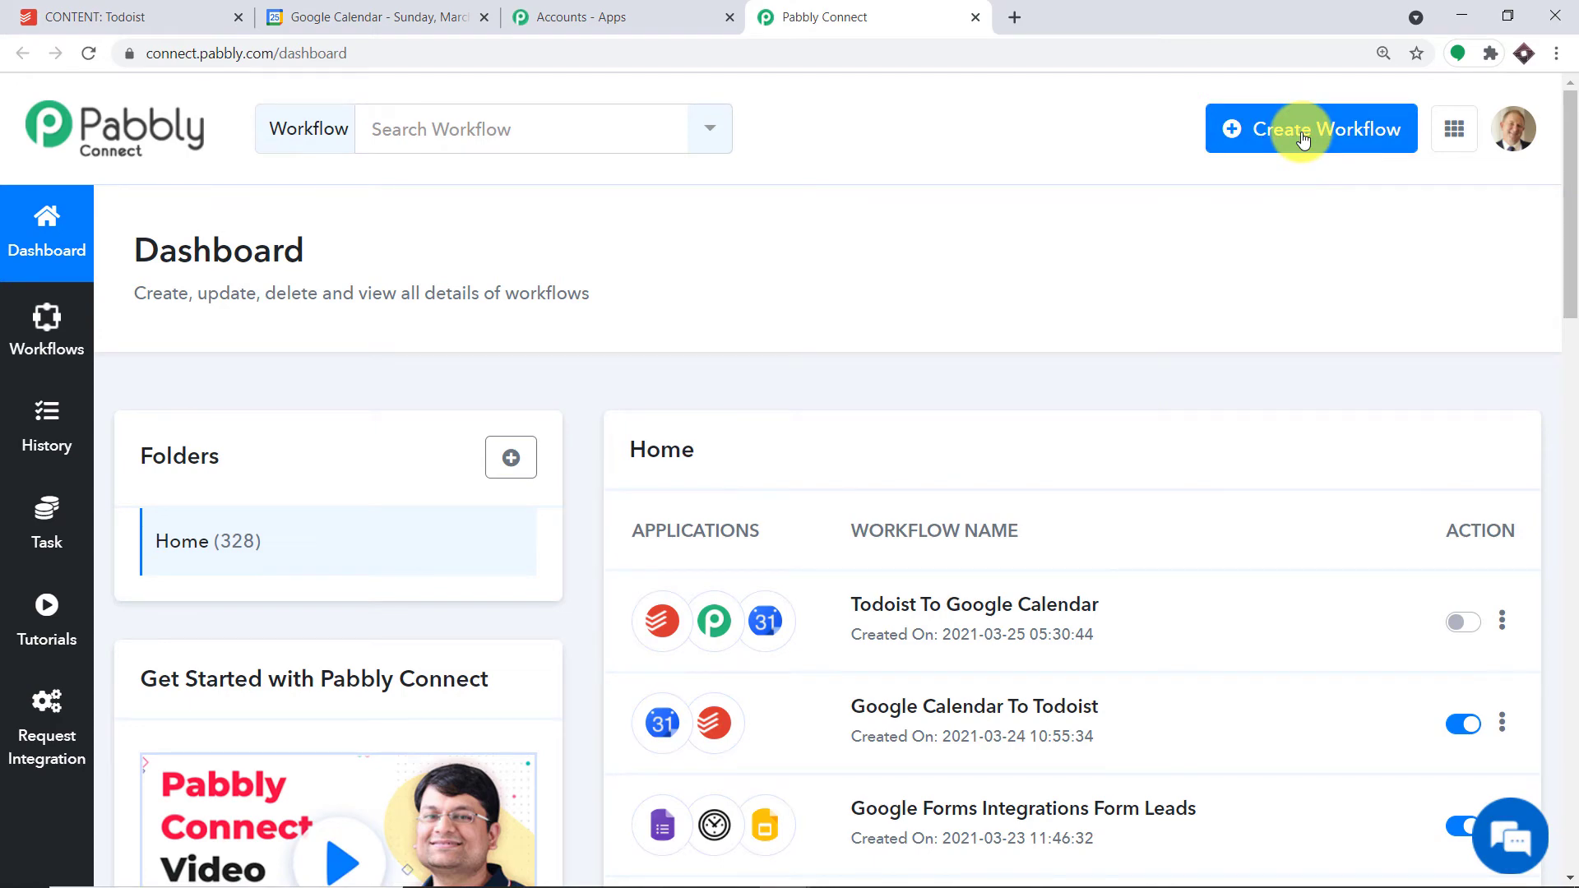
- Create a new Pabbly Connect workflow called 'Todoist To Google Calendar'
left_click(1303, 139)
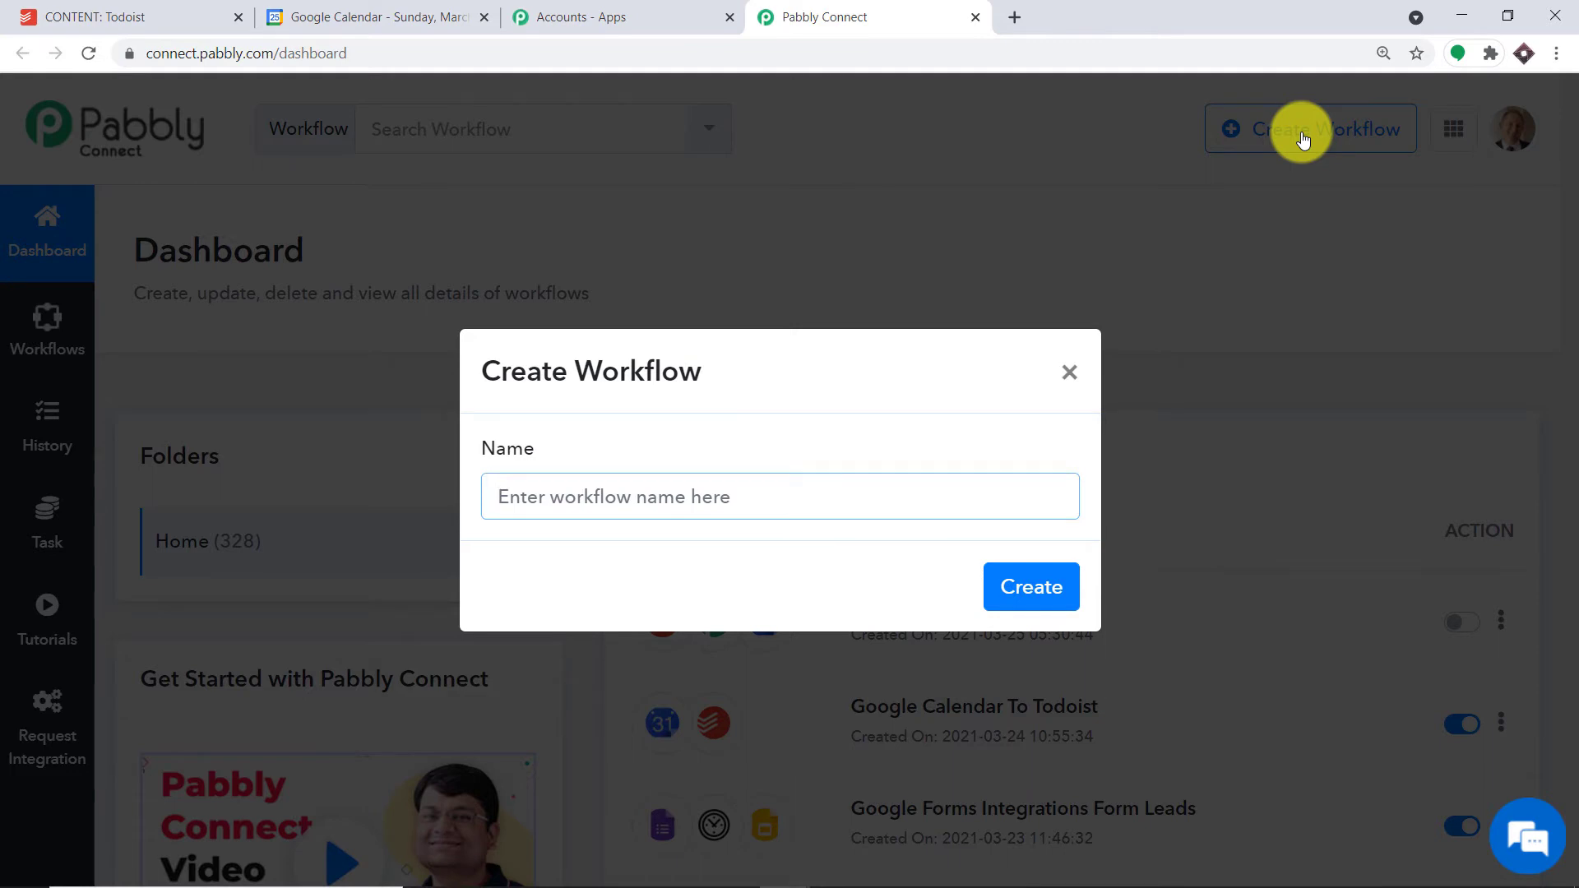
type("Tod")
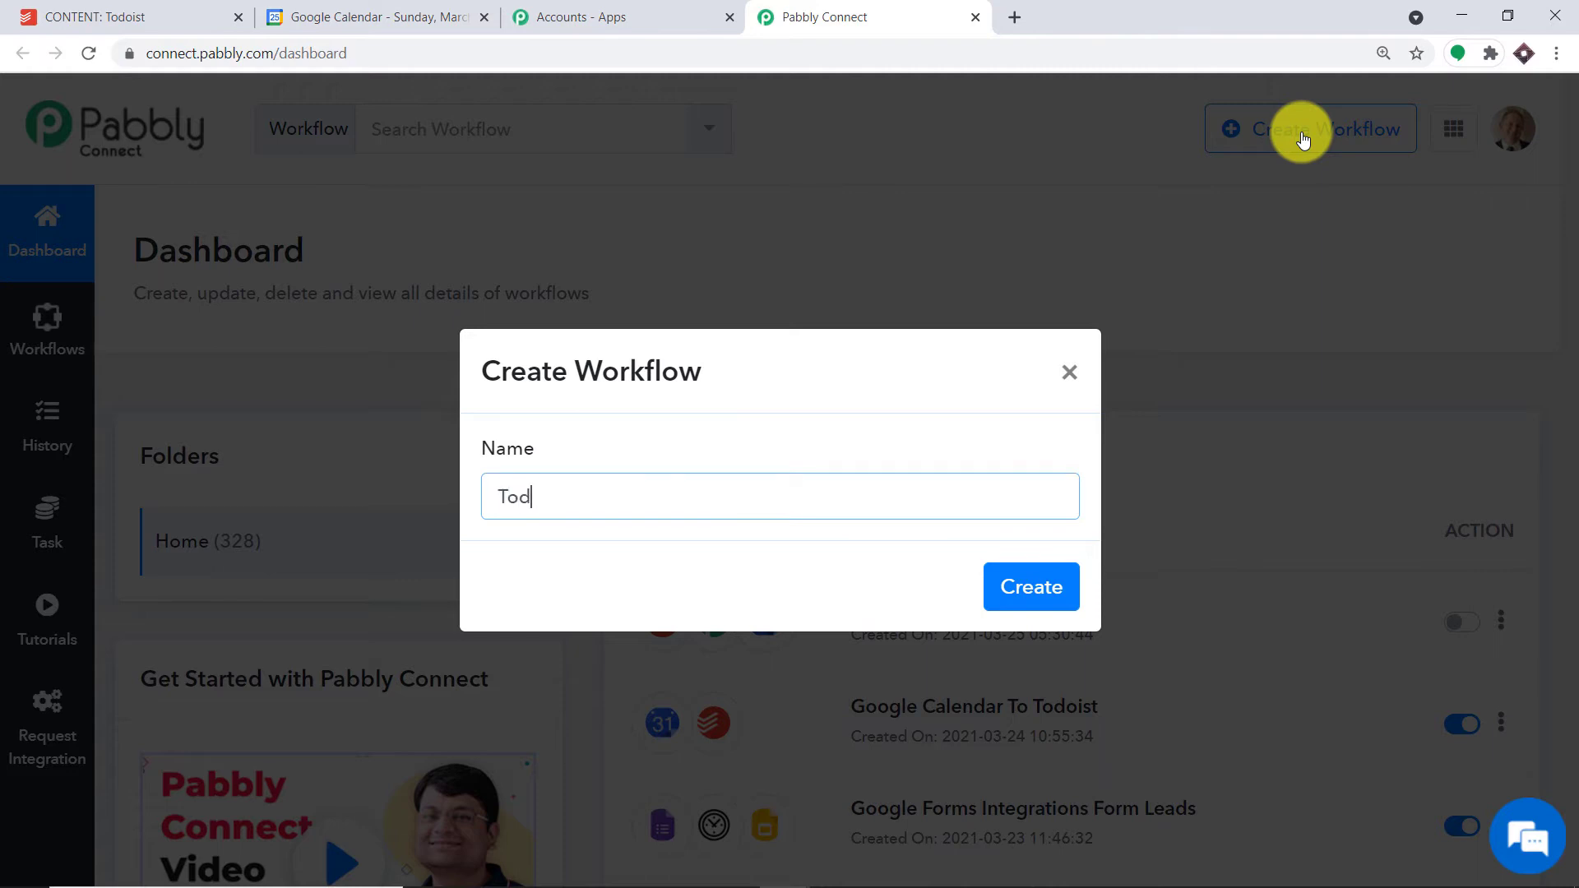
type("oist To Google Calend")
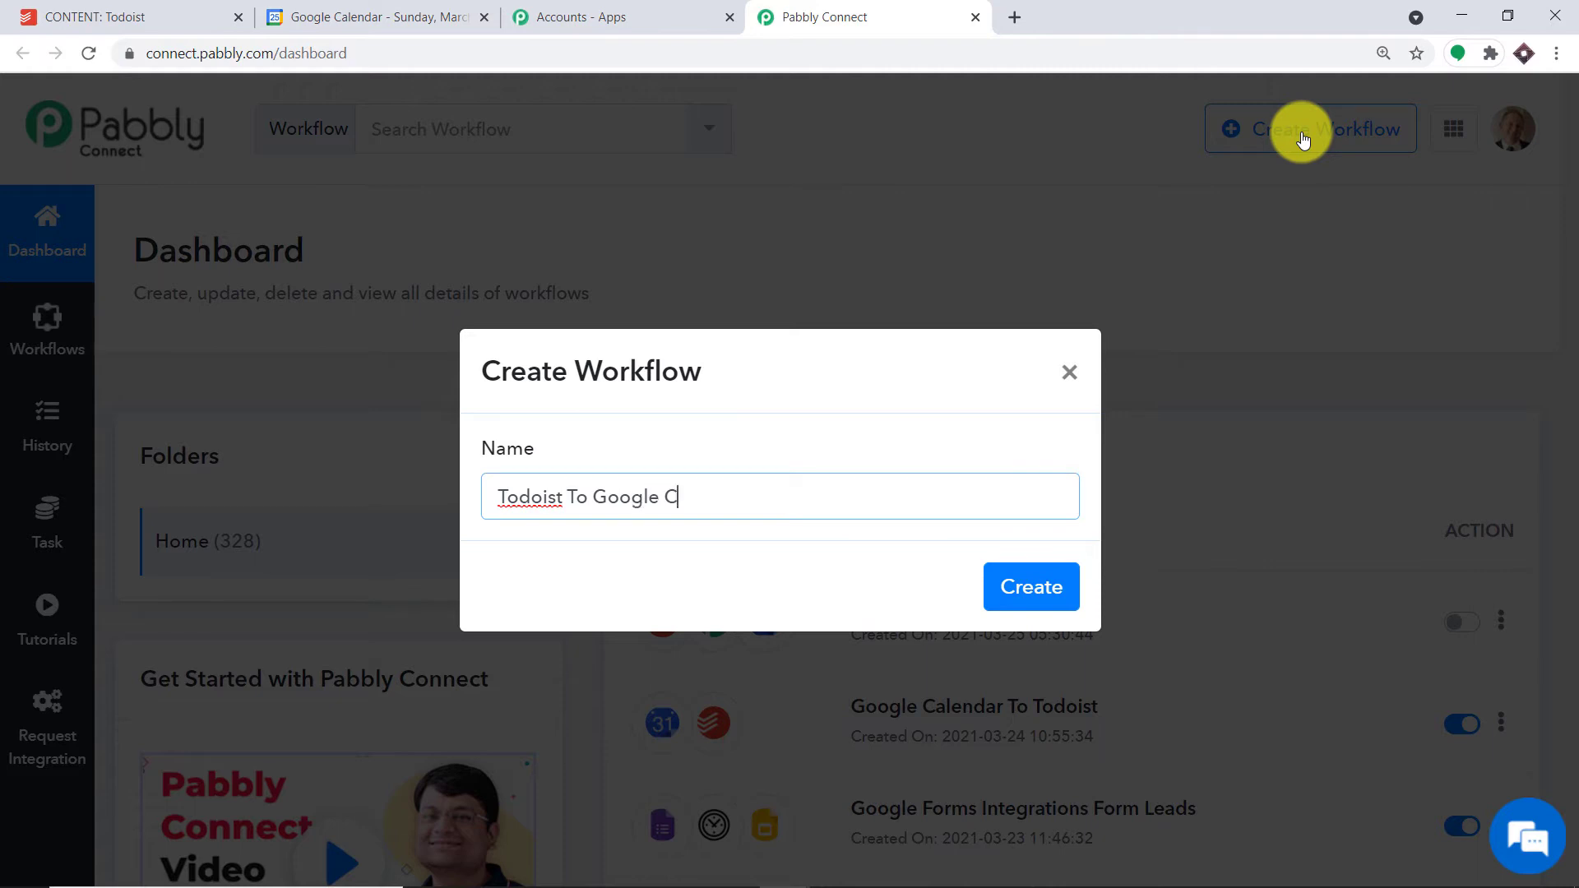
type("ar")
left_click(1044, 586)
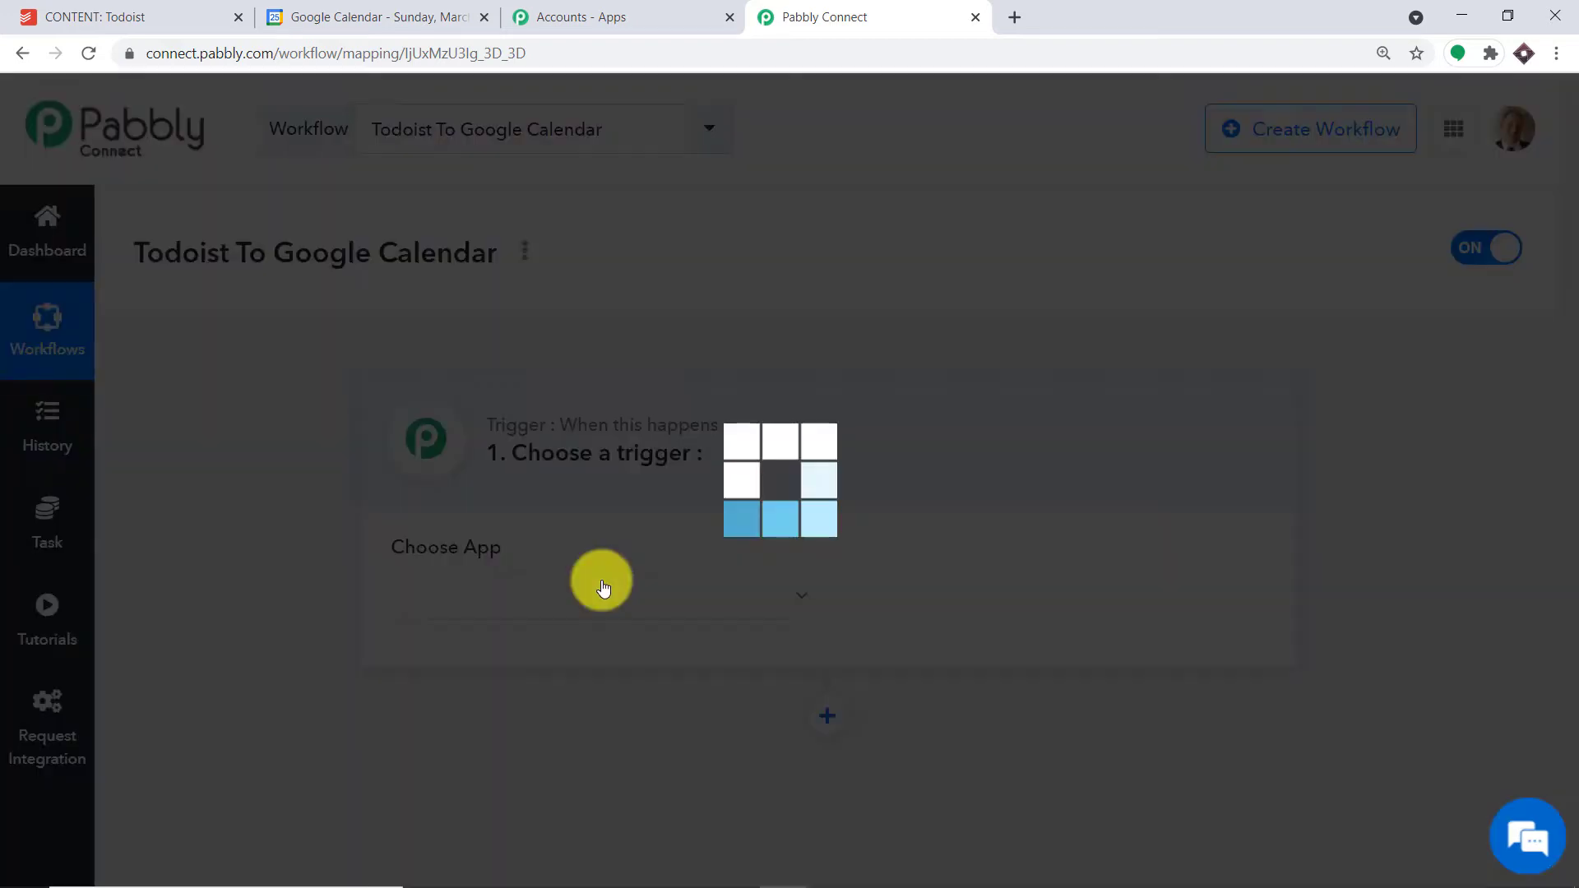
- Set the workflow trigger to Todoist with the New Task event
left_click(603, 585)
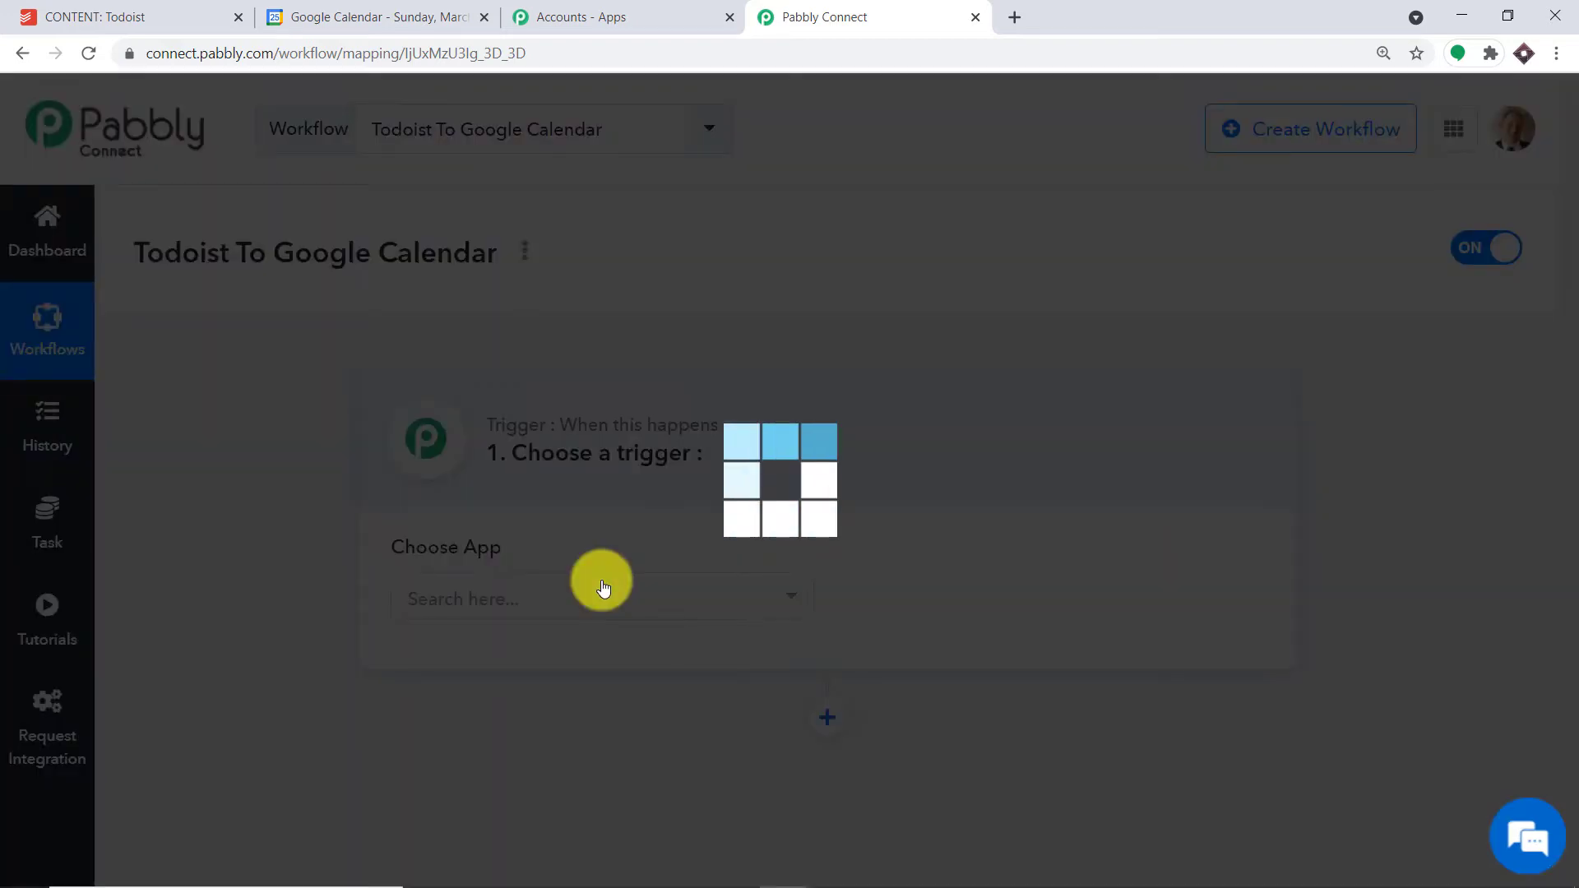
type("todo")
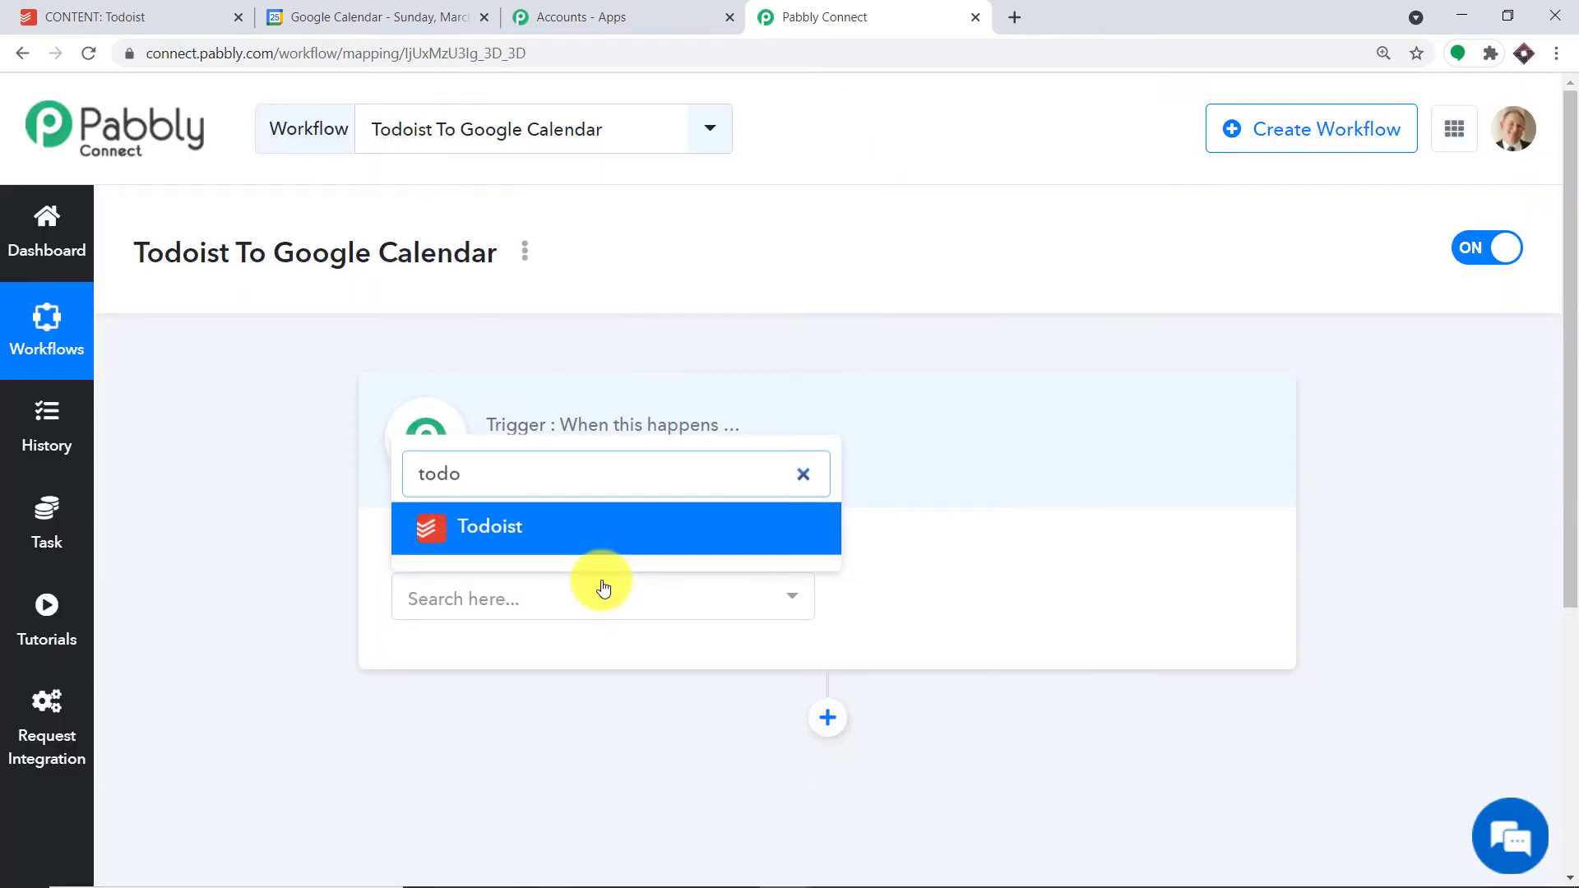
left_click(606, 529)
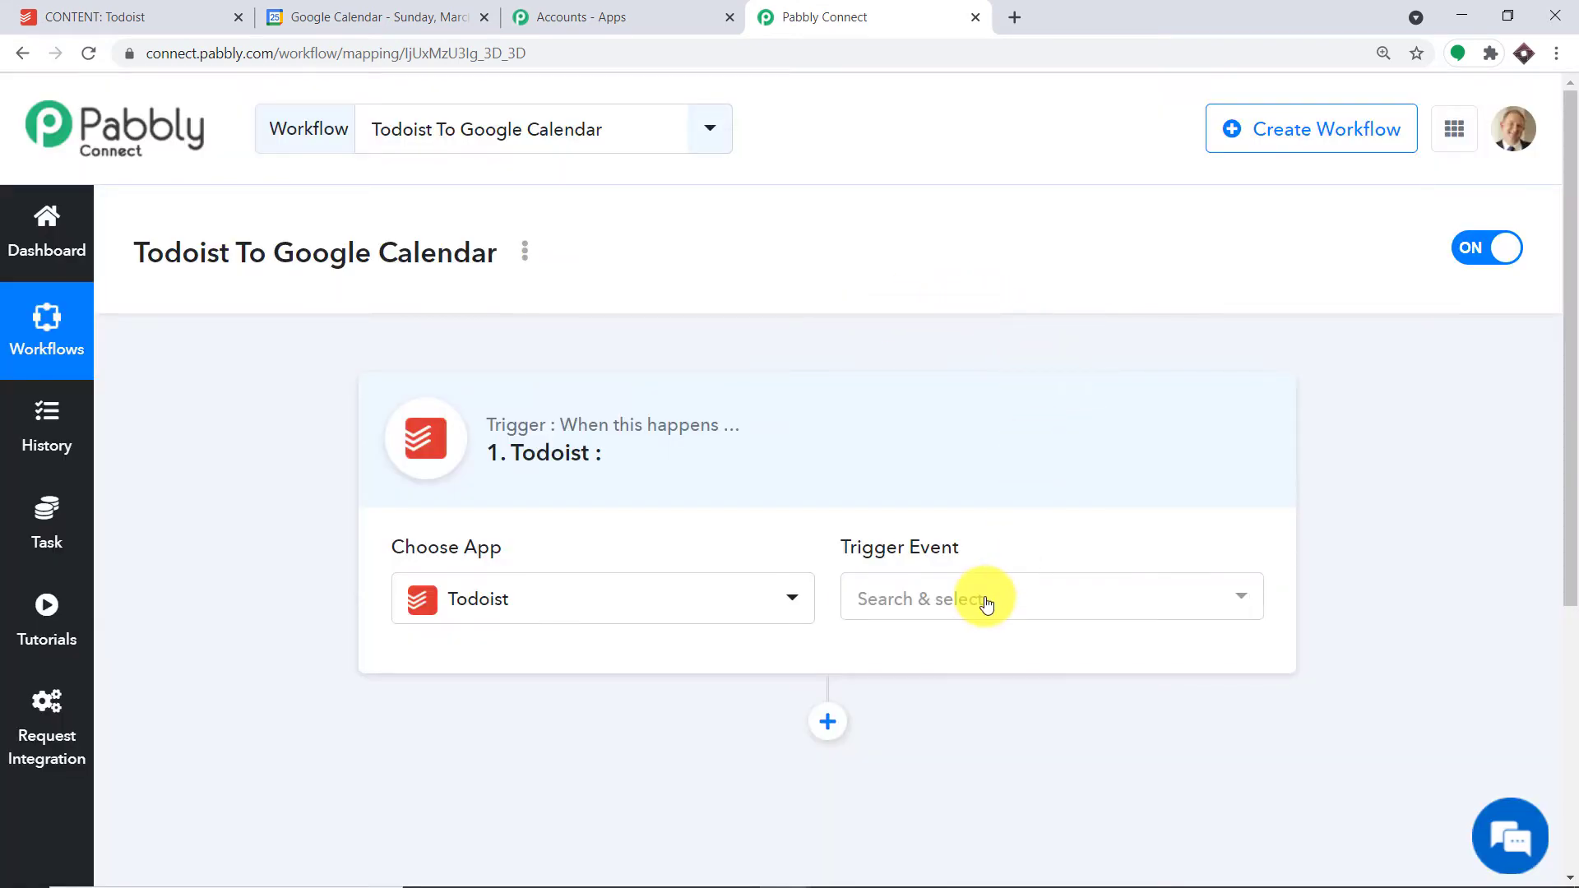
left_click(986, 605)
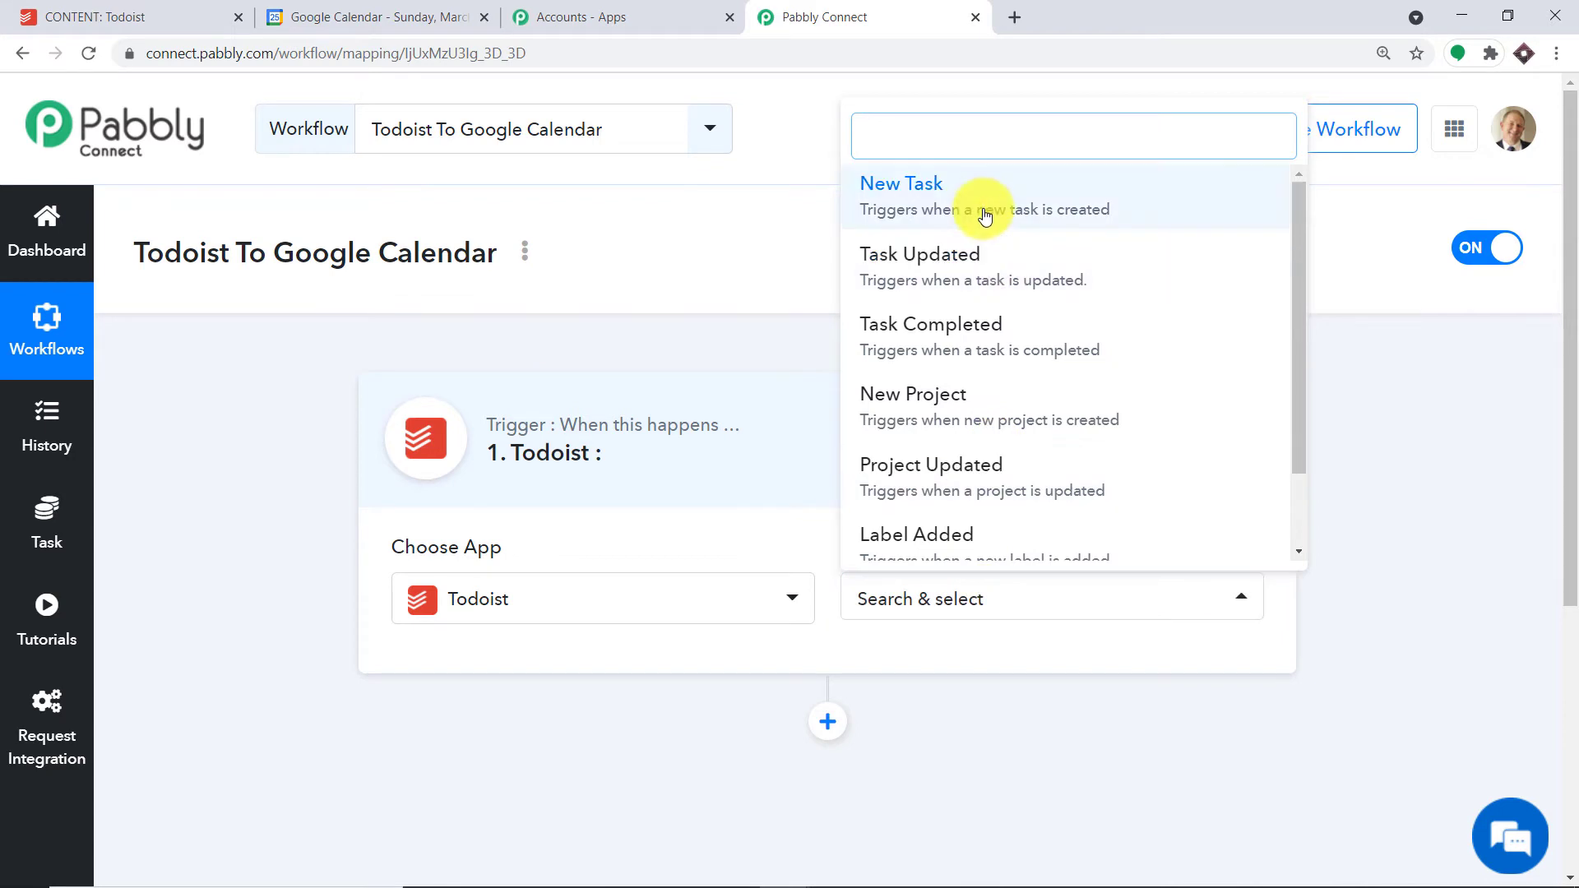
left_click(986, 213)
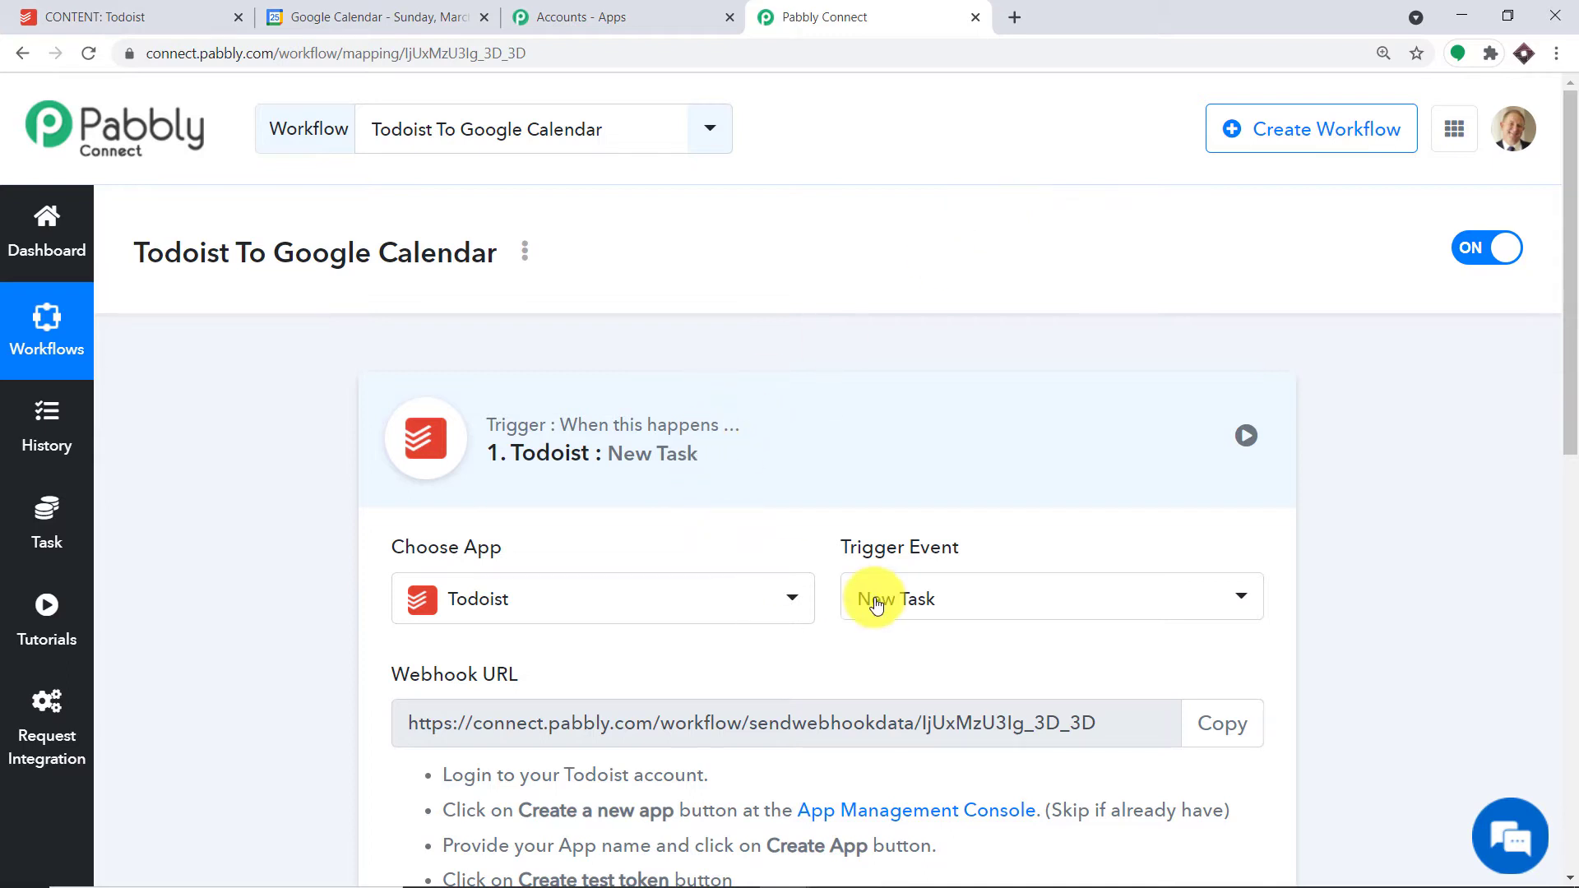
- Review the other Todoist trigger events, keep New Task, and bring up the App Management Console link options
left_click(941, 613)
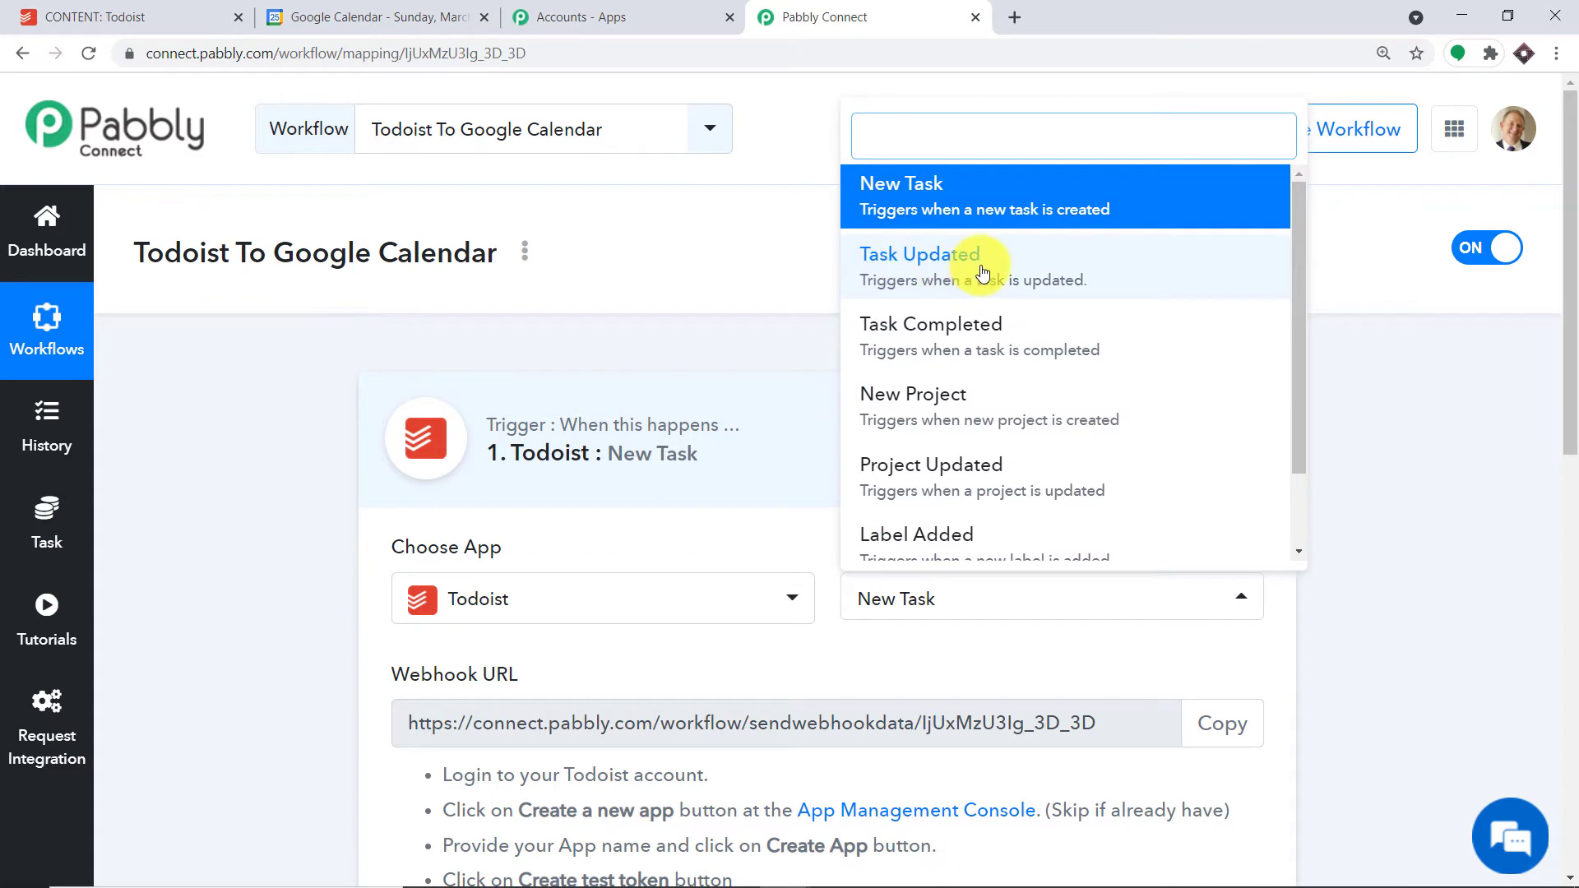
scroll(1024, 424, "down", 1)
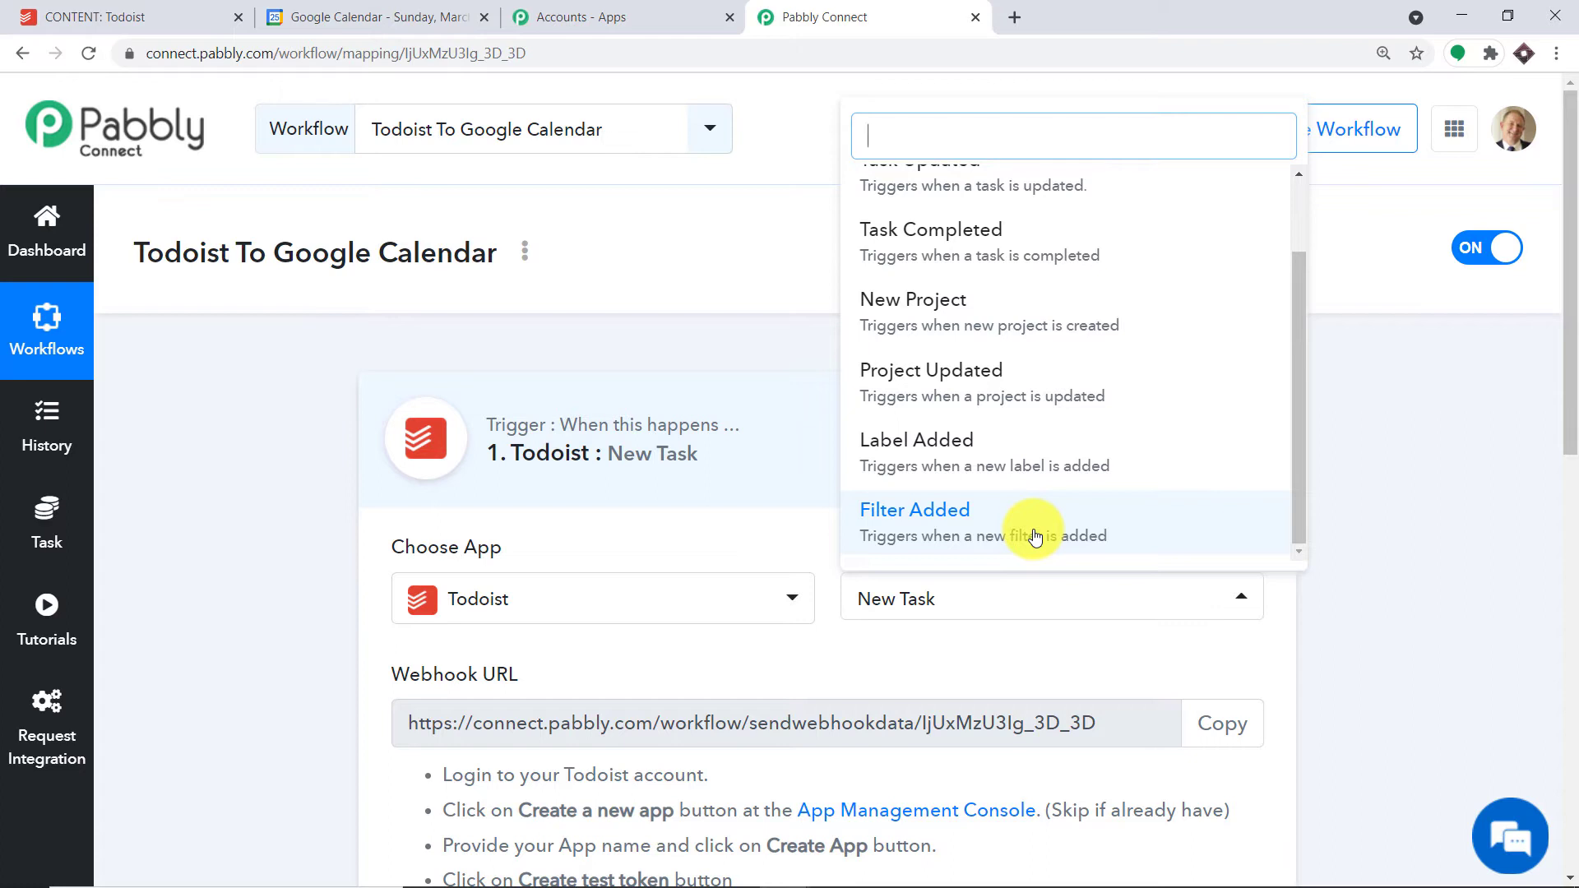
left_click(999, 639)
scroll(999, 639, "down", 4)
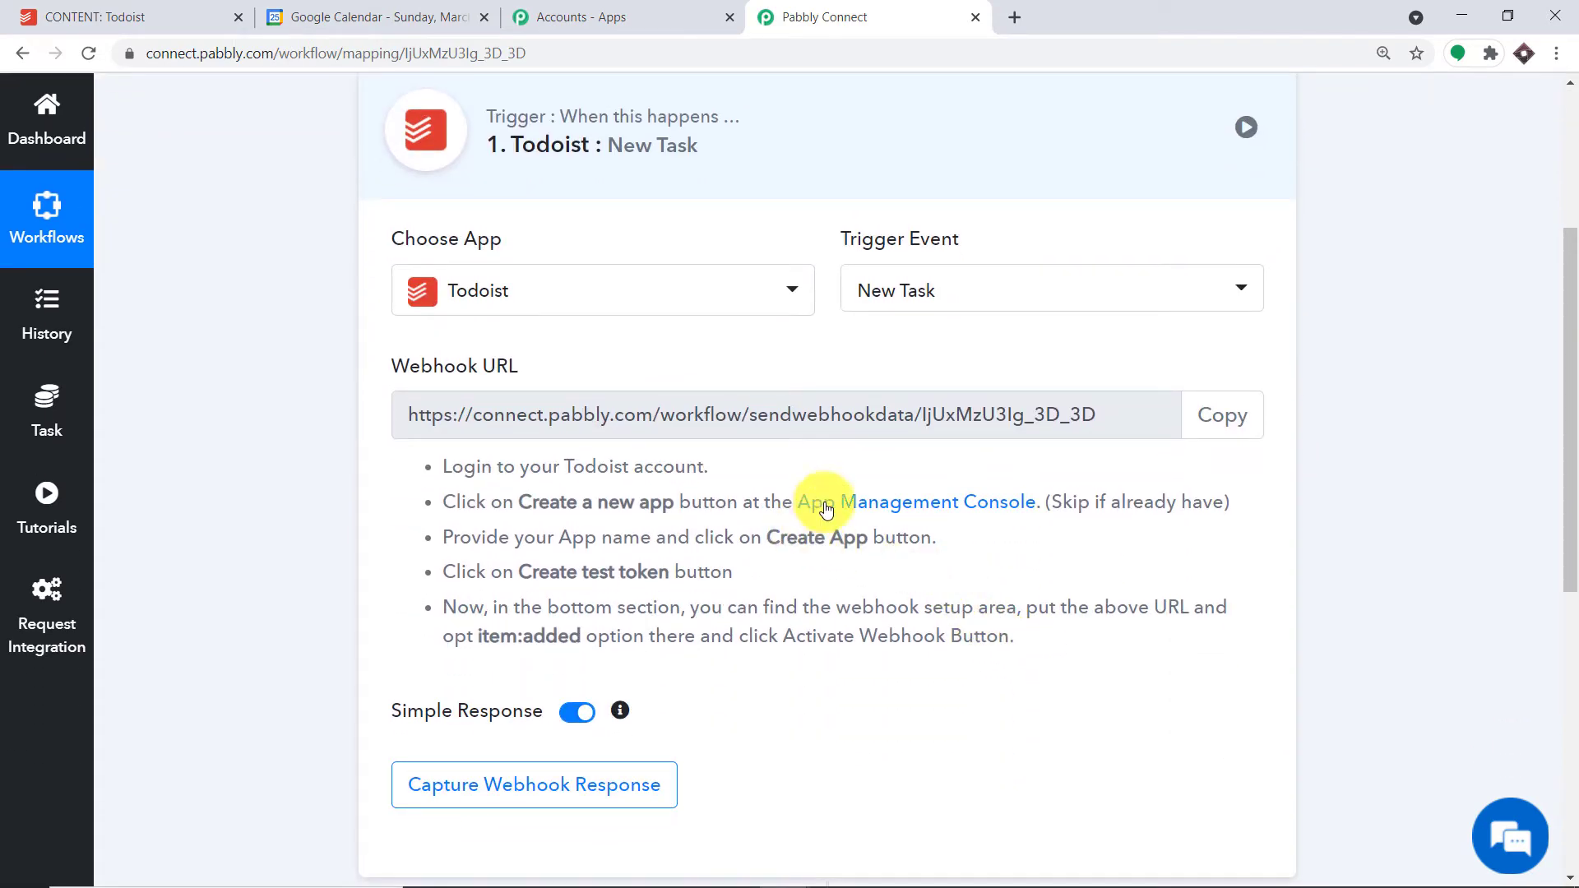
right_click(910, 501)
- In Todoist's App Management Console, create a new app named Google Calendar App
left_click(920, 510)
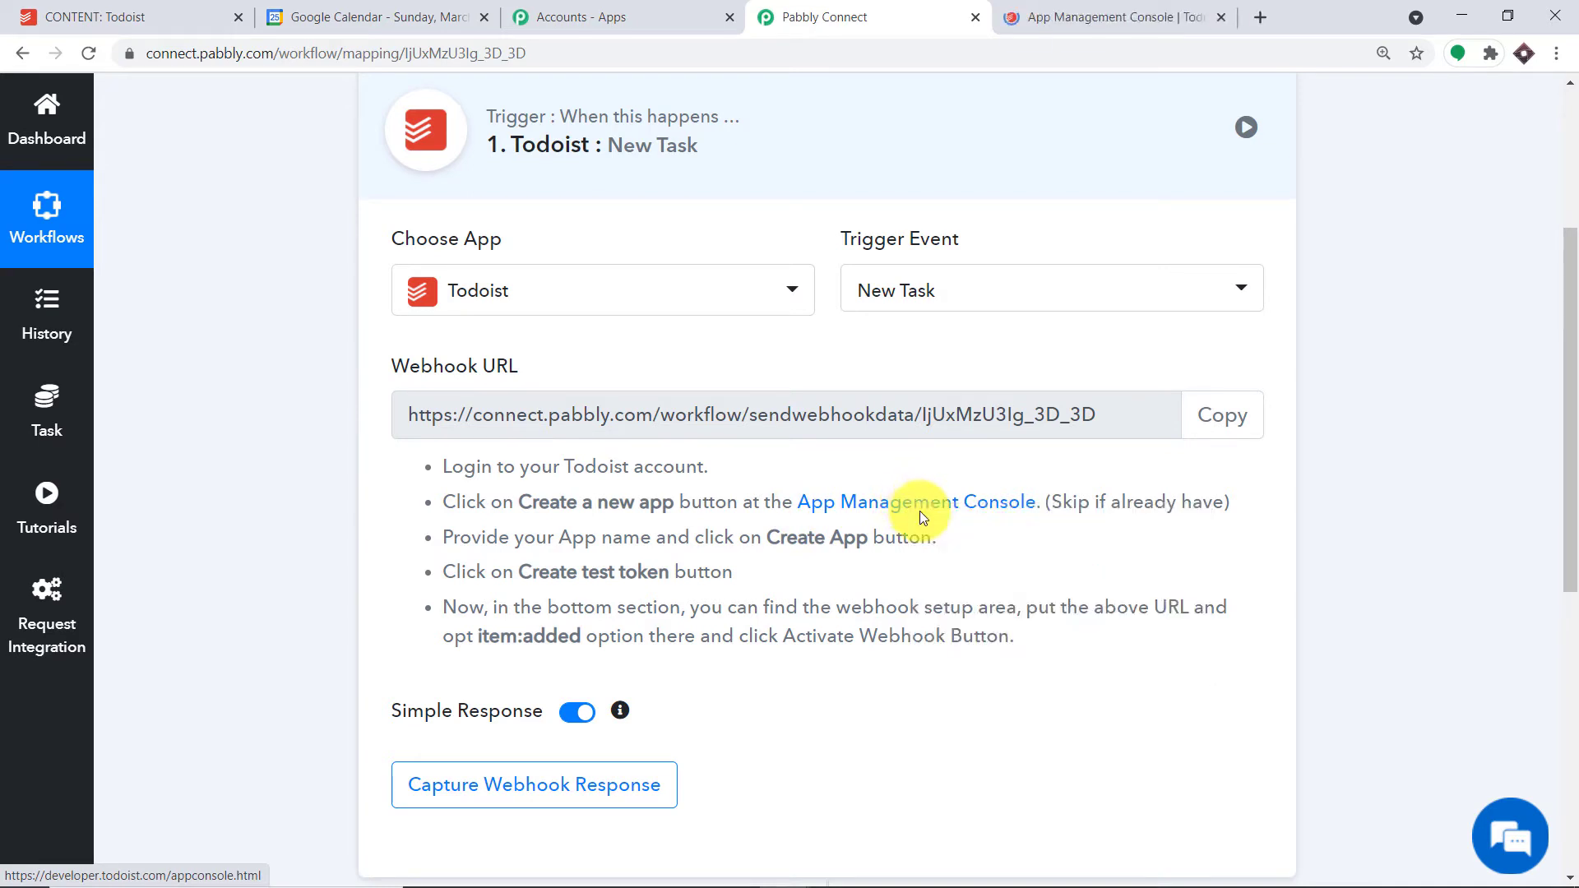
left_click(1066, 17)
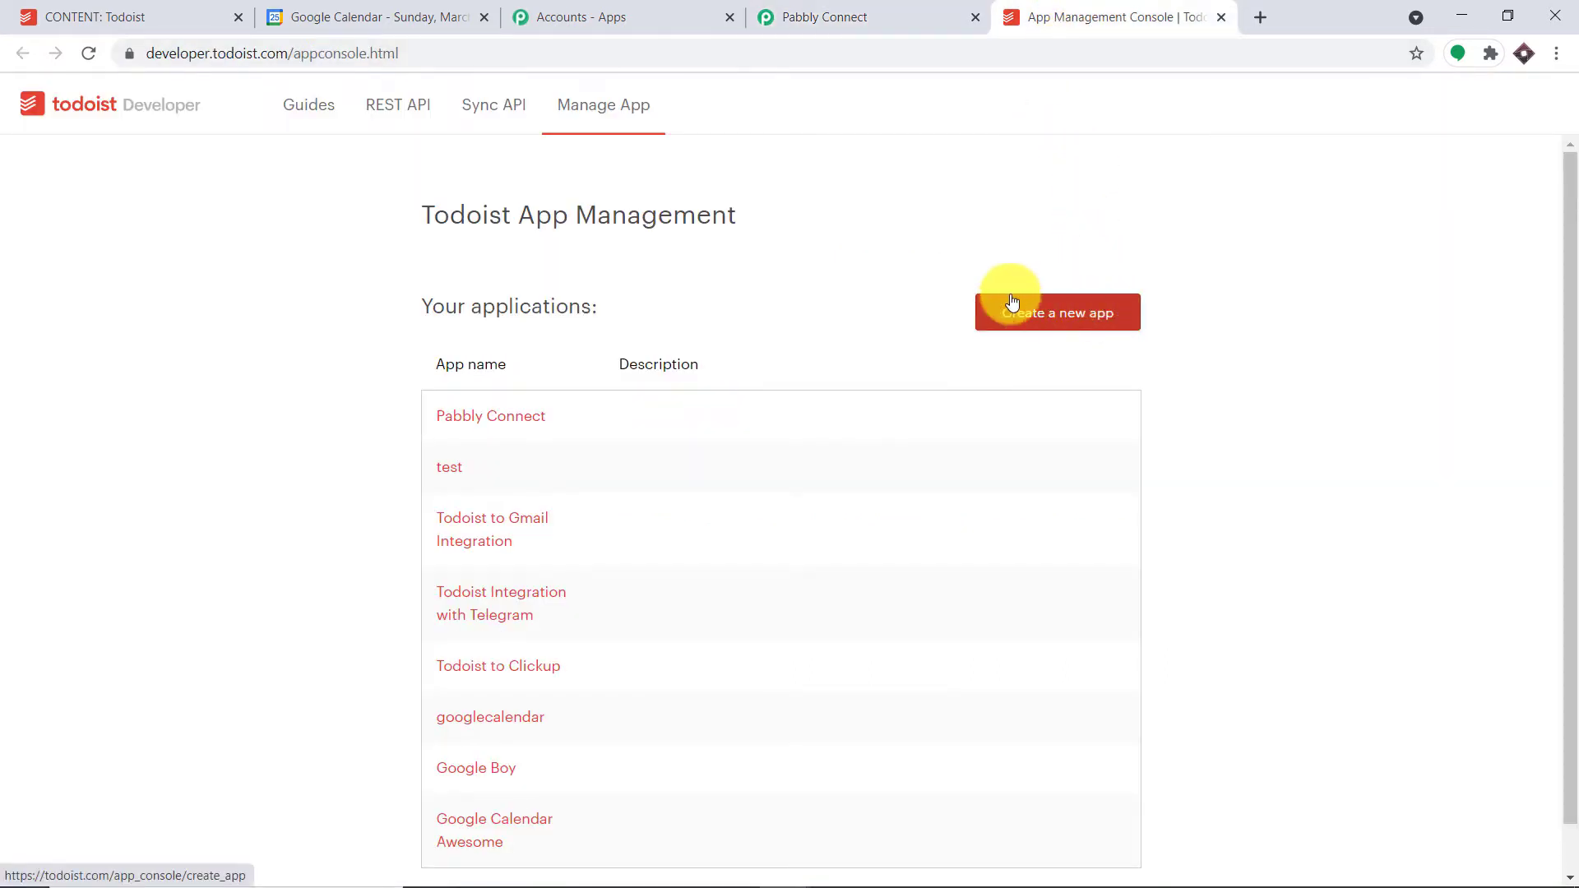
left_click(1080, 316)
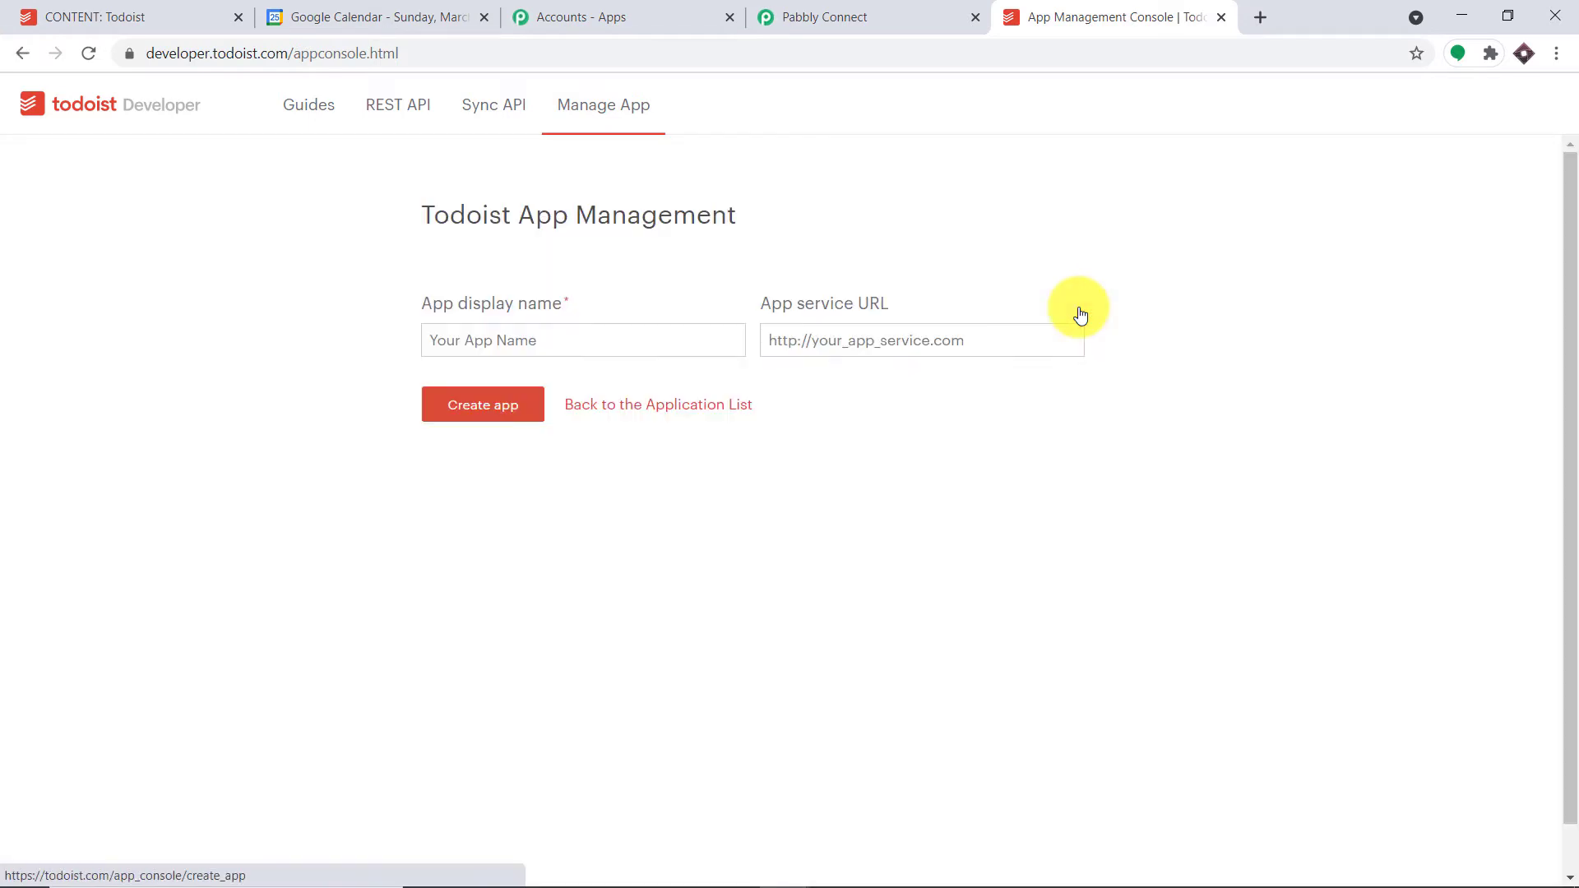
left_click(468, 344)
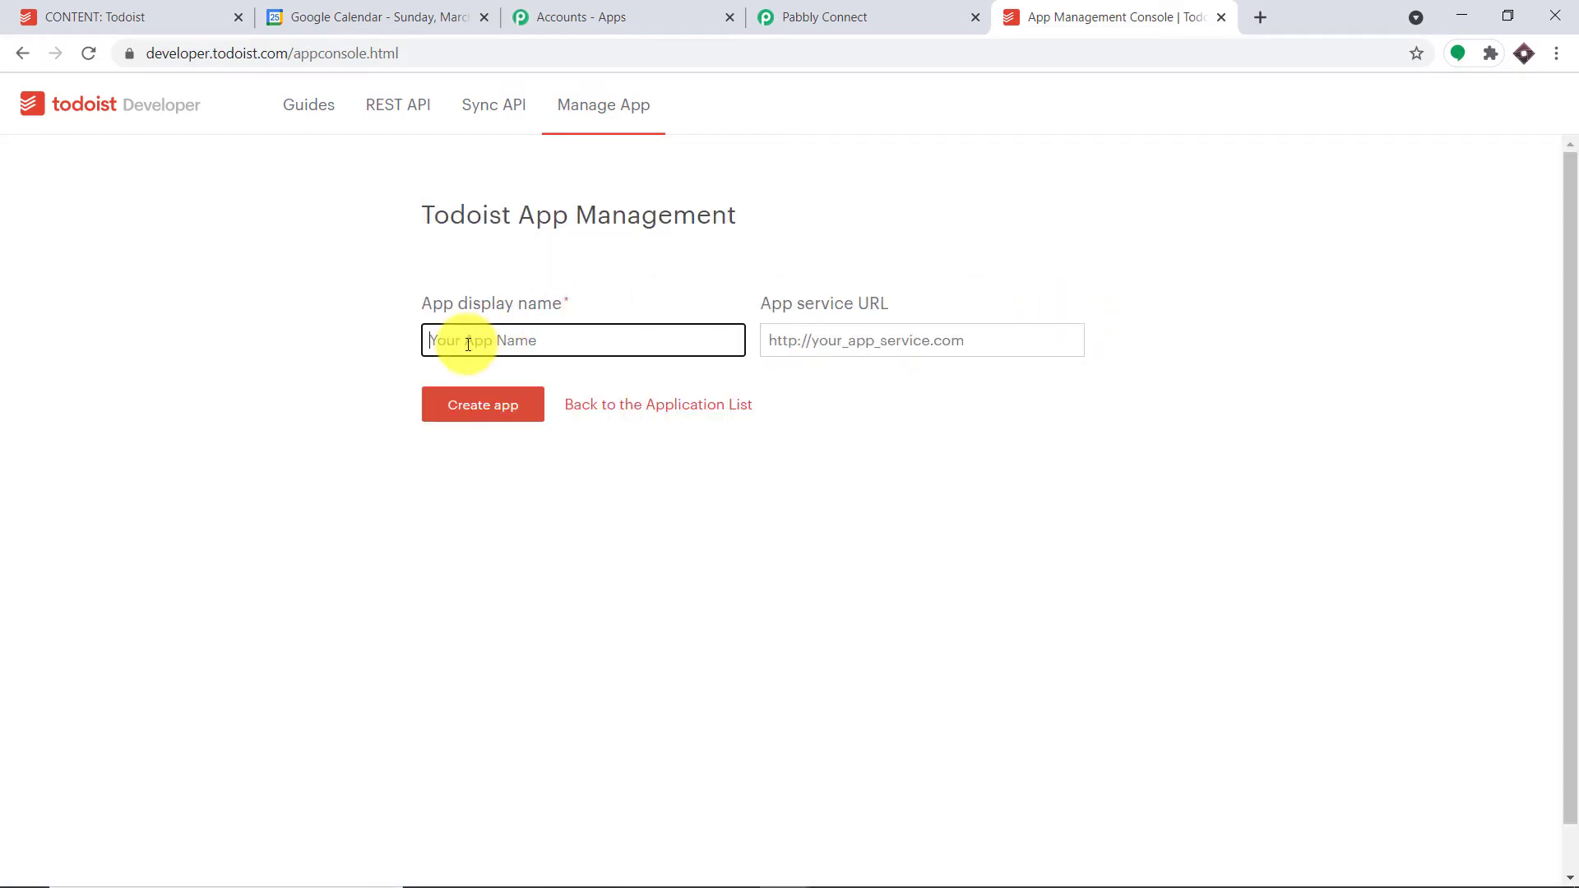
type("Google")
type(" Cander")
type("dar")
type(" App")
left_click(535, 405)
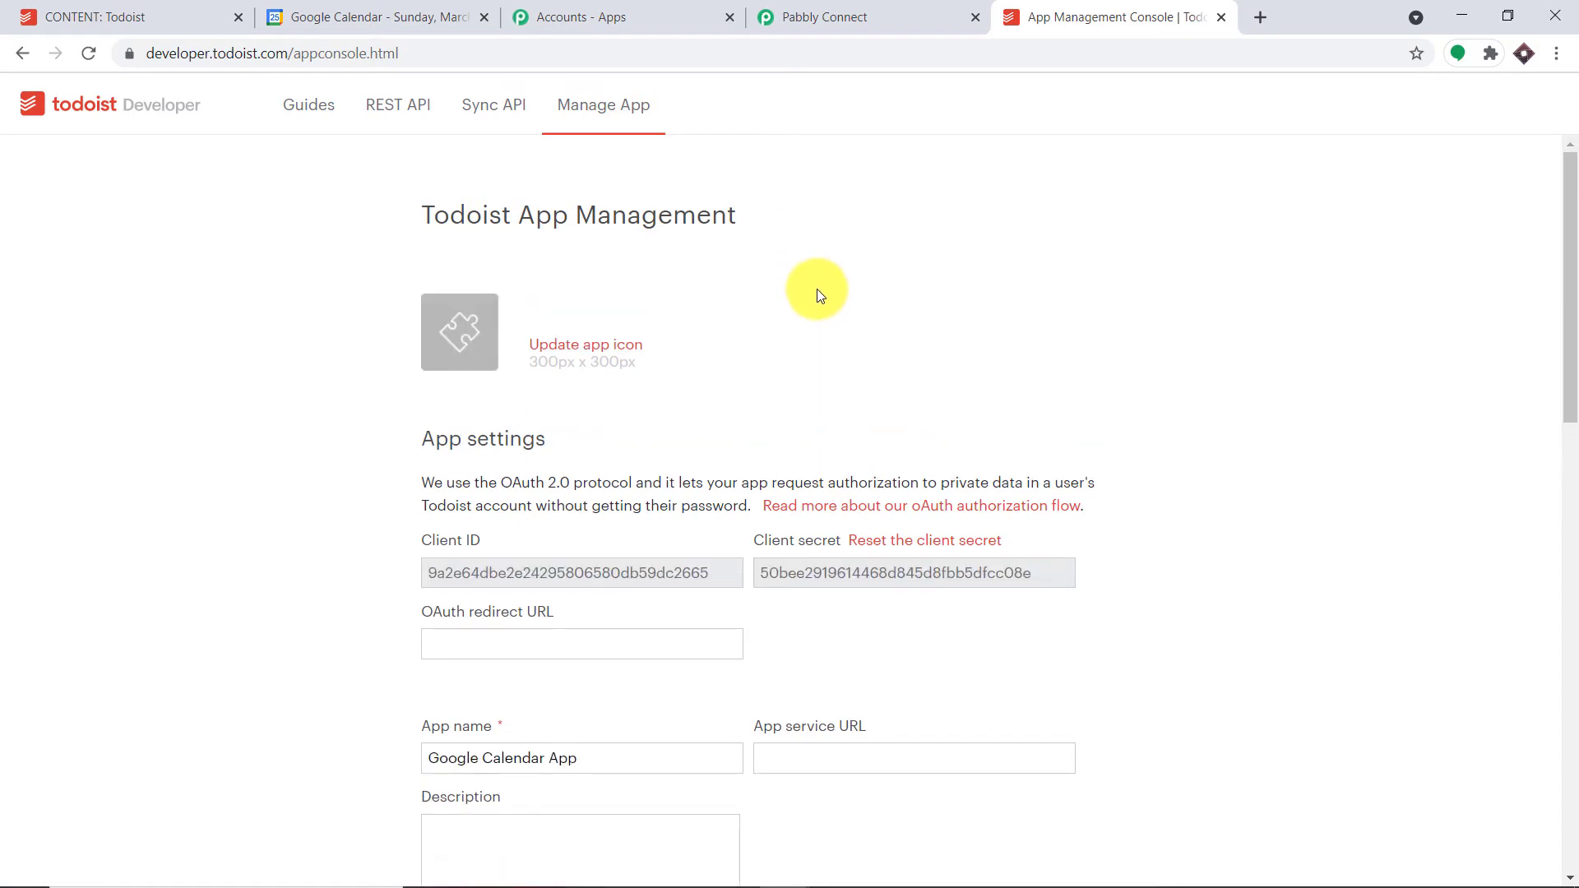
scroll(819, 292, "down", 5)
scroll(831, 288, "down", 7)
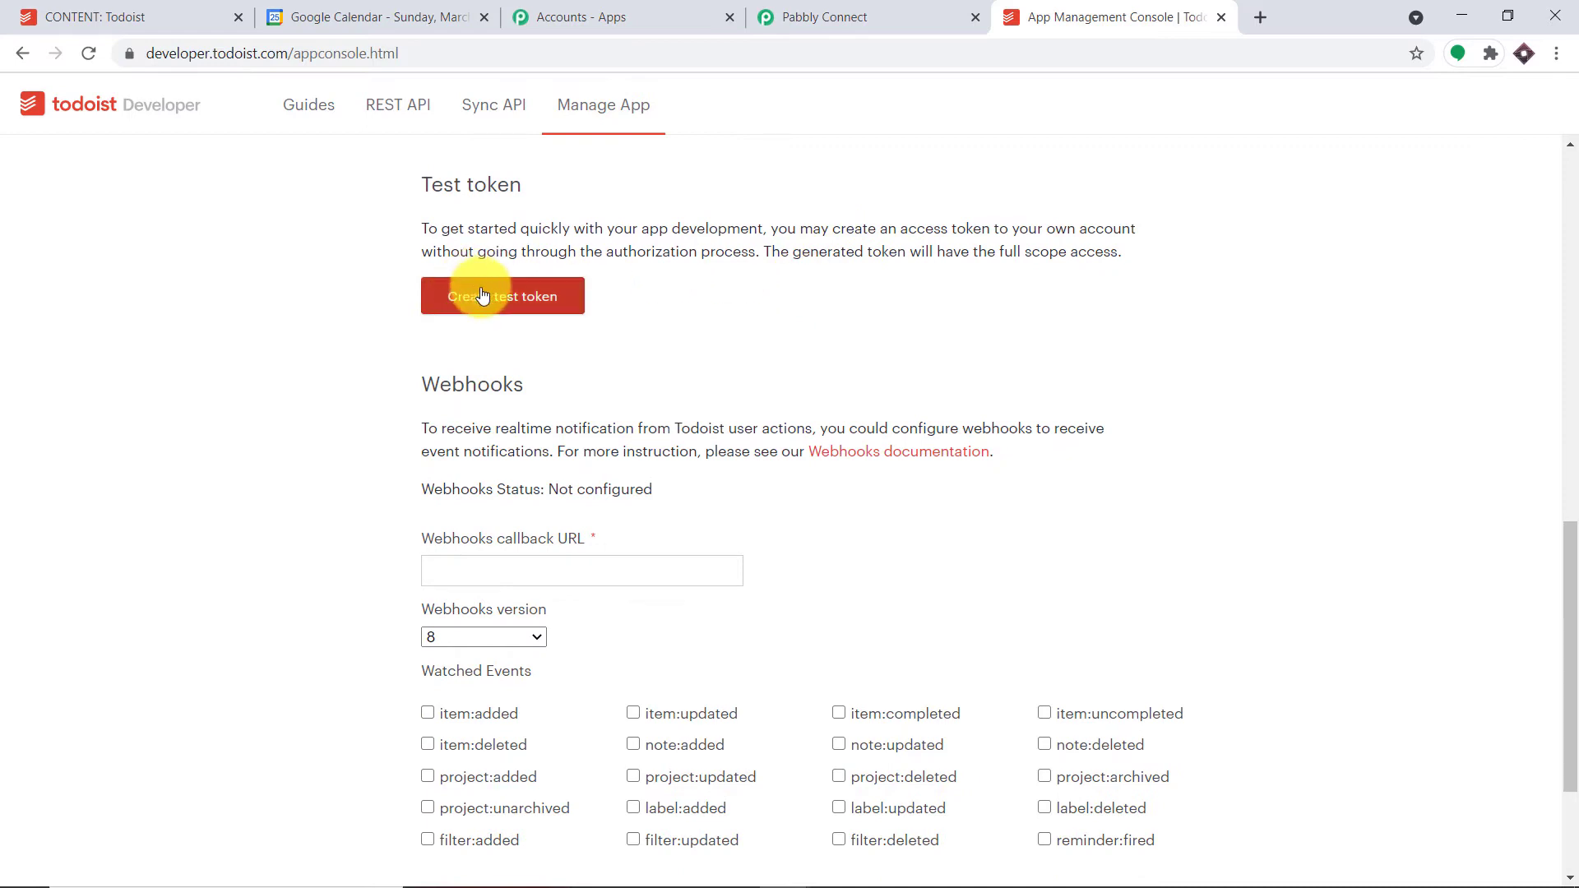
- Generate a test token for the Todoist app and copy Pabbly's webhook URL
left_click(527, 296)
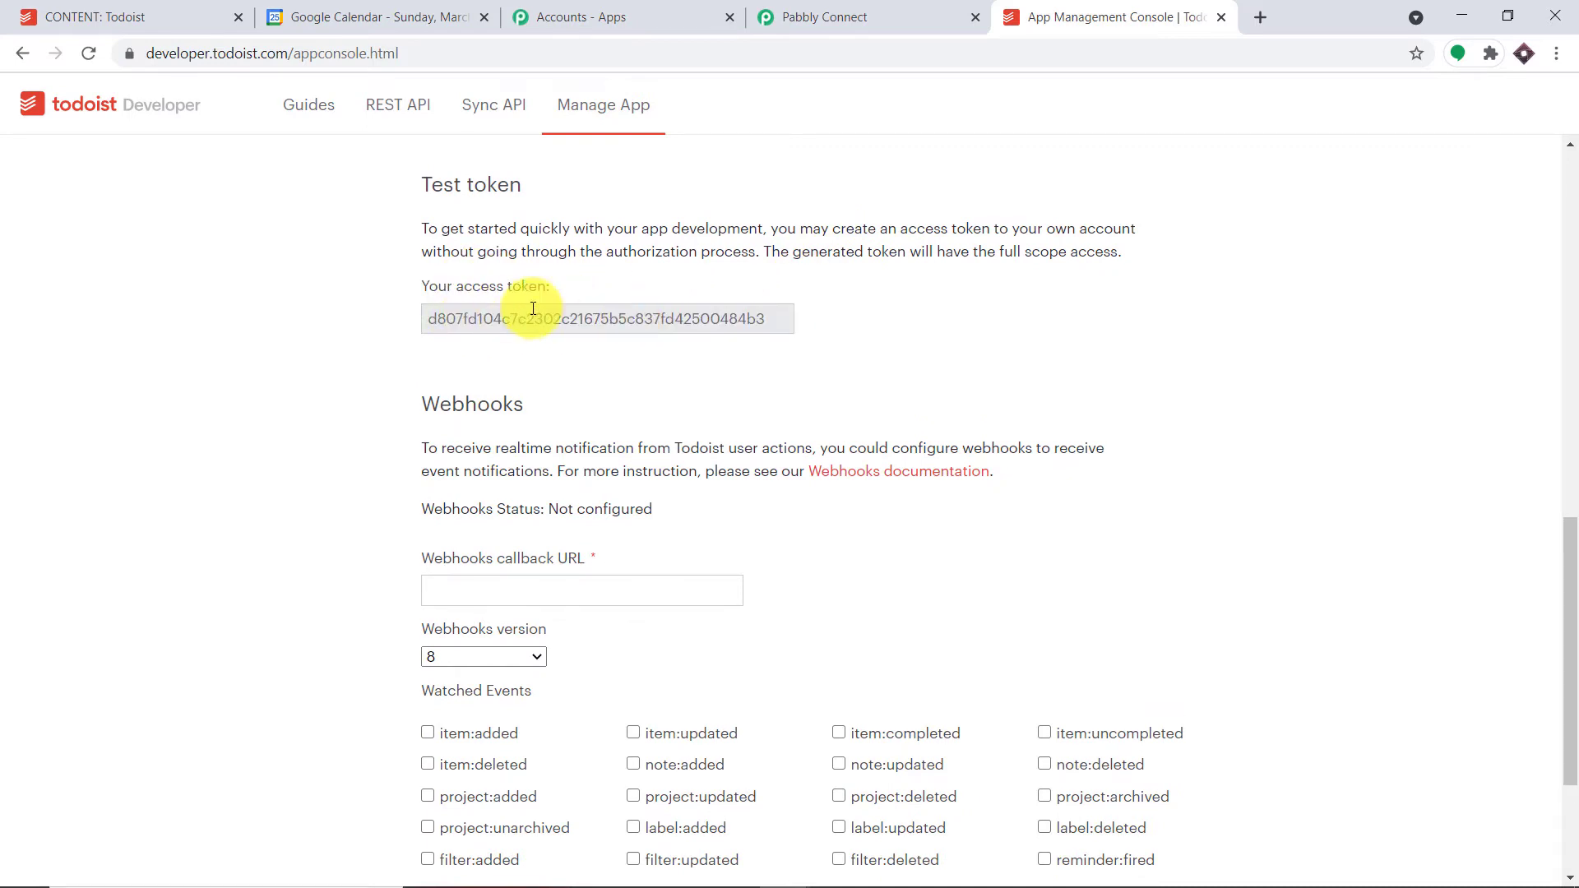
scroll(713, 307, "down", 1)
scroll(687, 312, "down", 1)
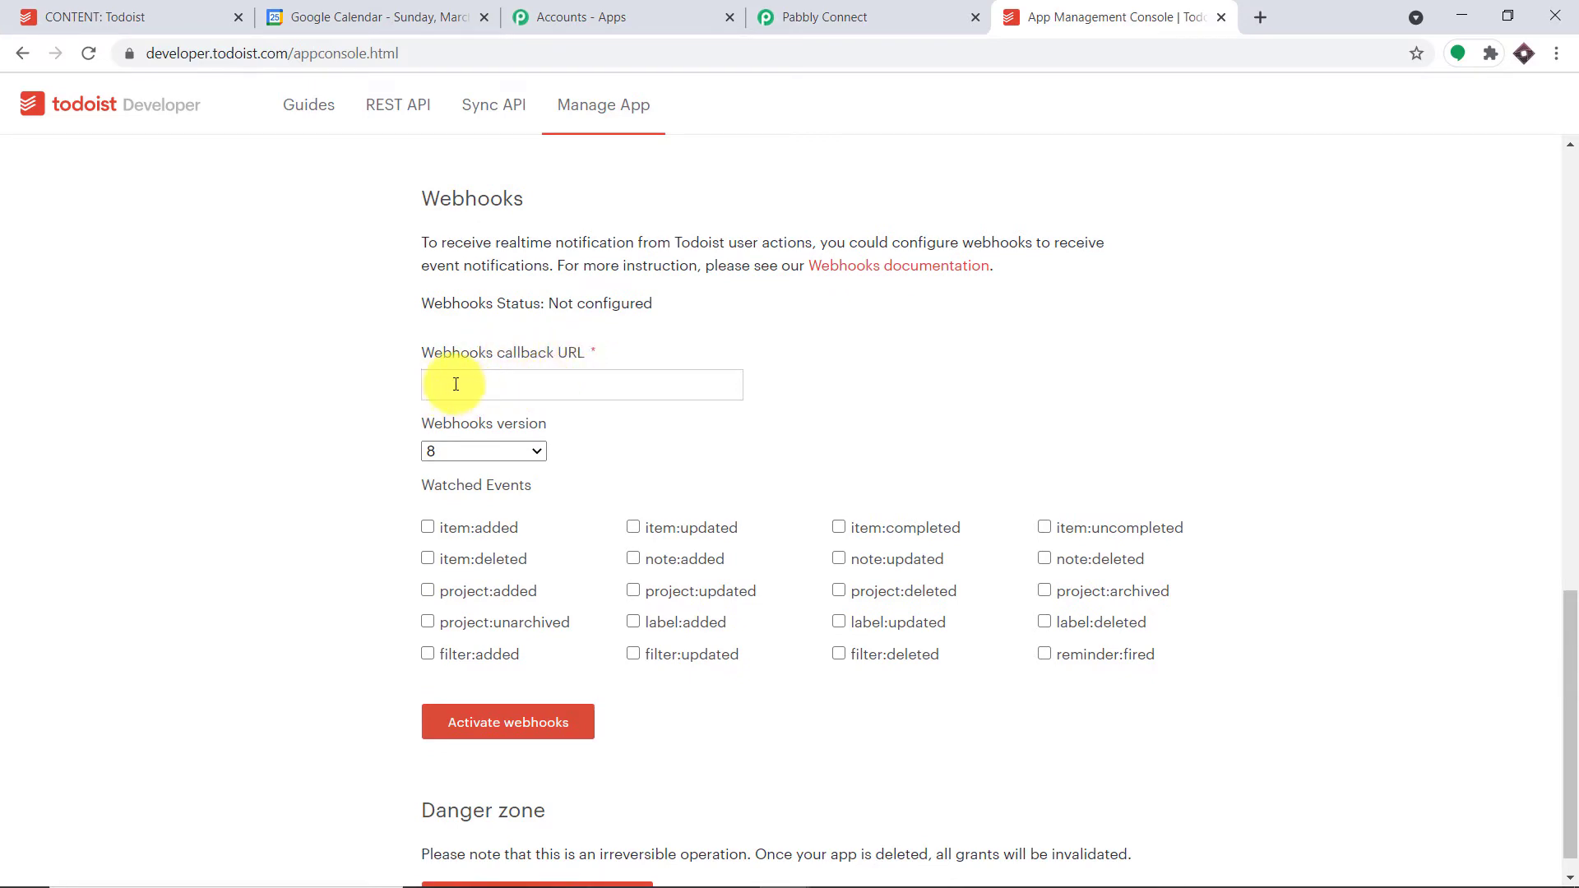
left_click(814, 15)
left_click(1216, 412)
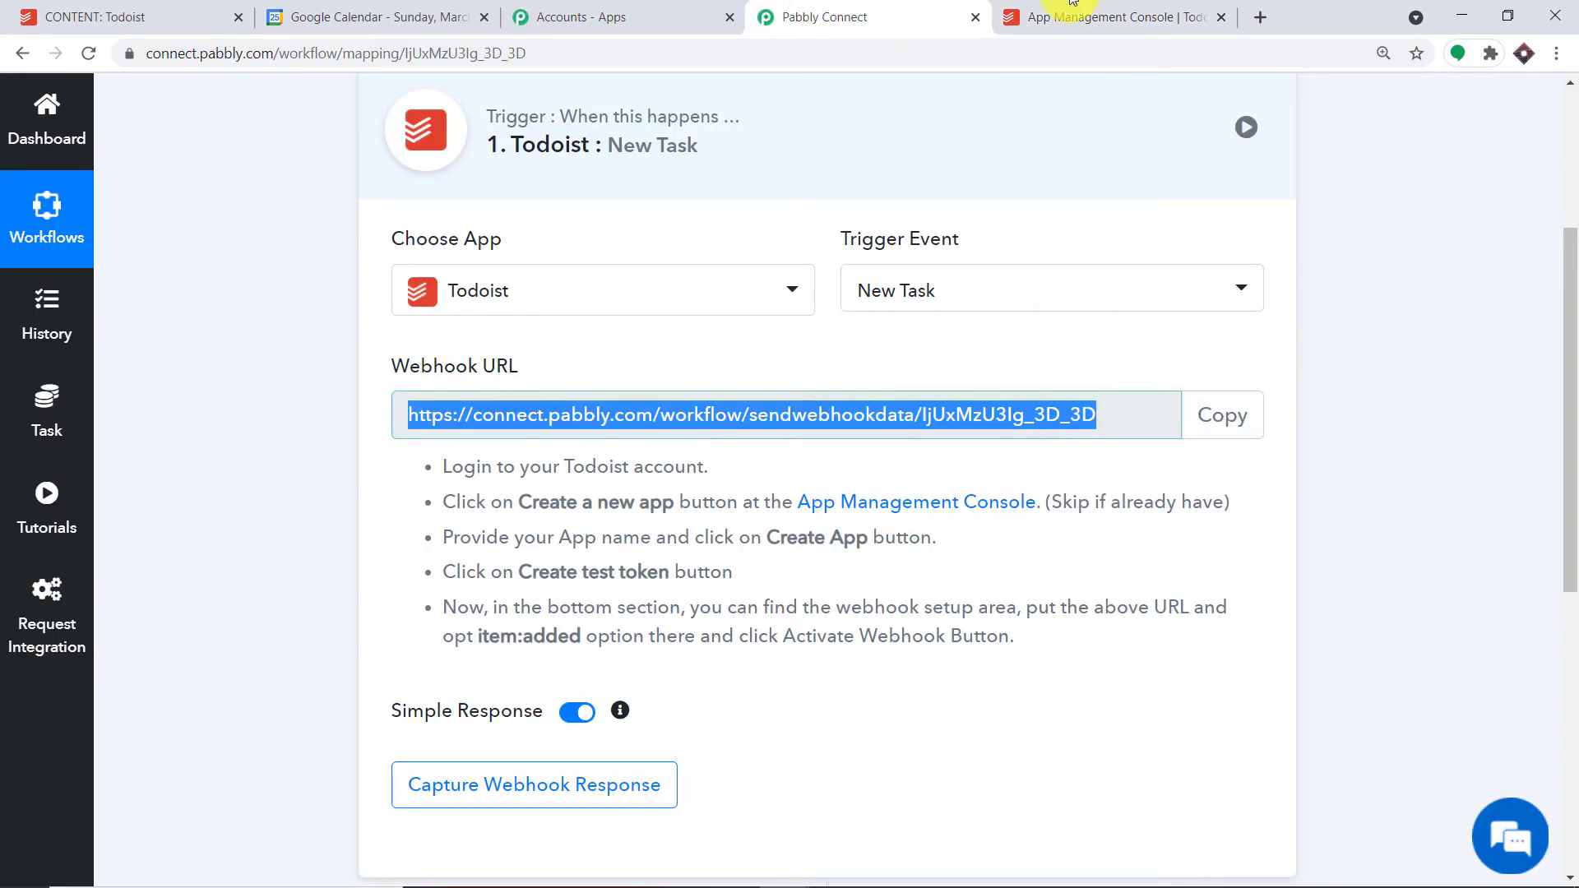
left_click(1053, 16)
- Paste the Pabbly URL as the webhook callback, subscribe to item:added, and activate webhooks
left_click(699, 388)
right_click(656, 387)
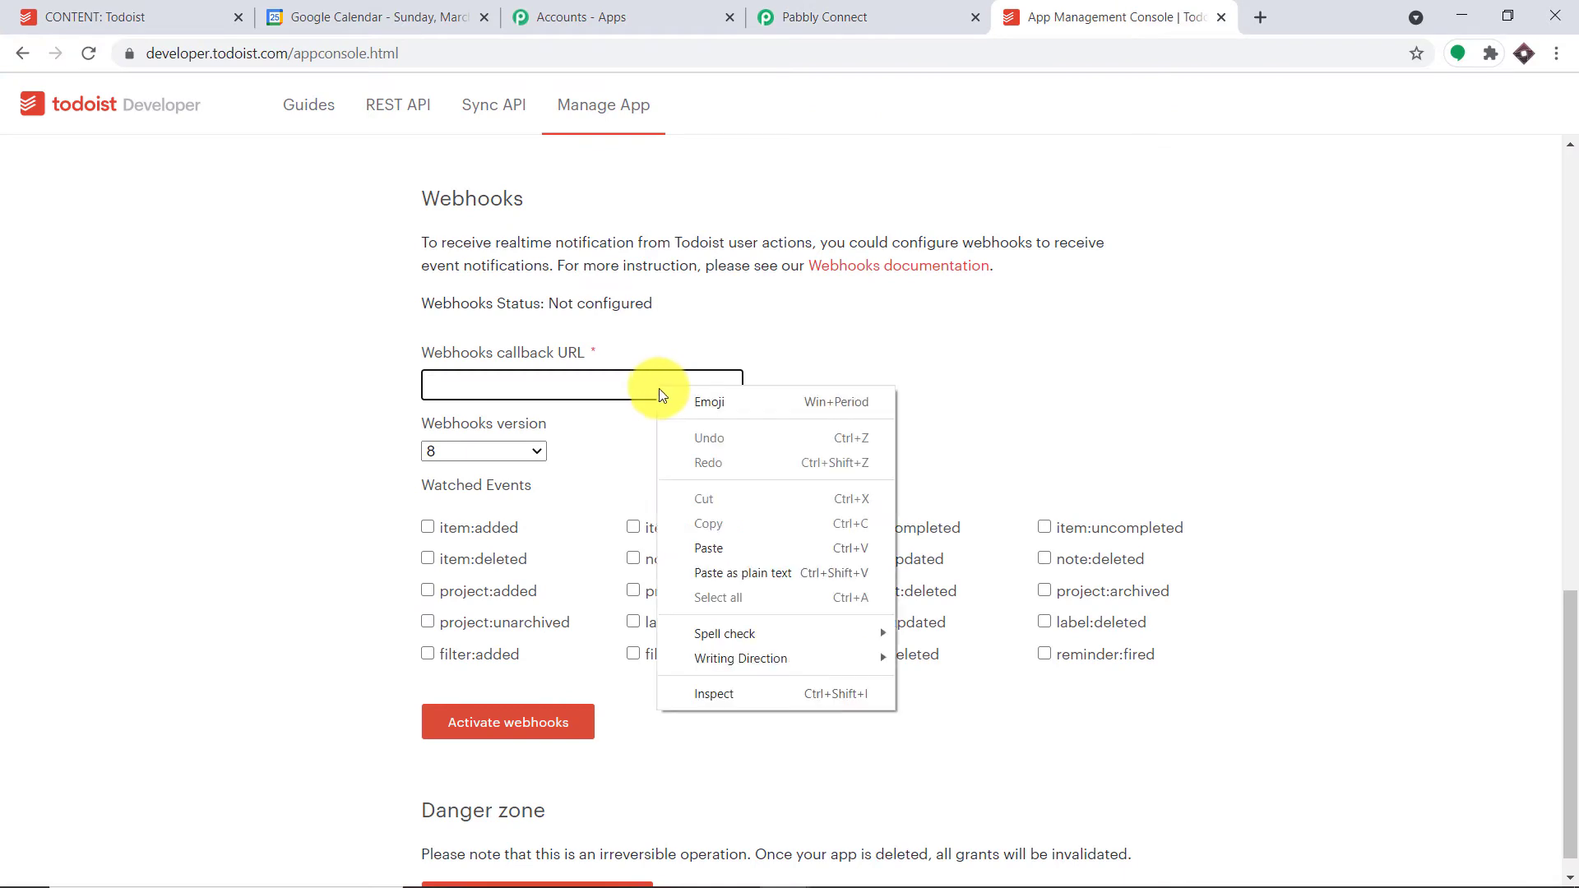
left_click(729, 537)
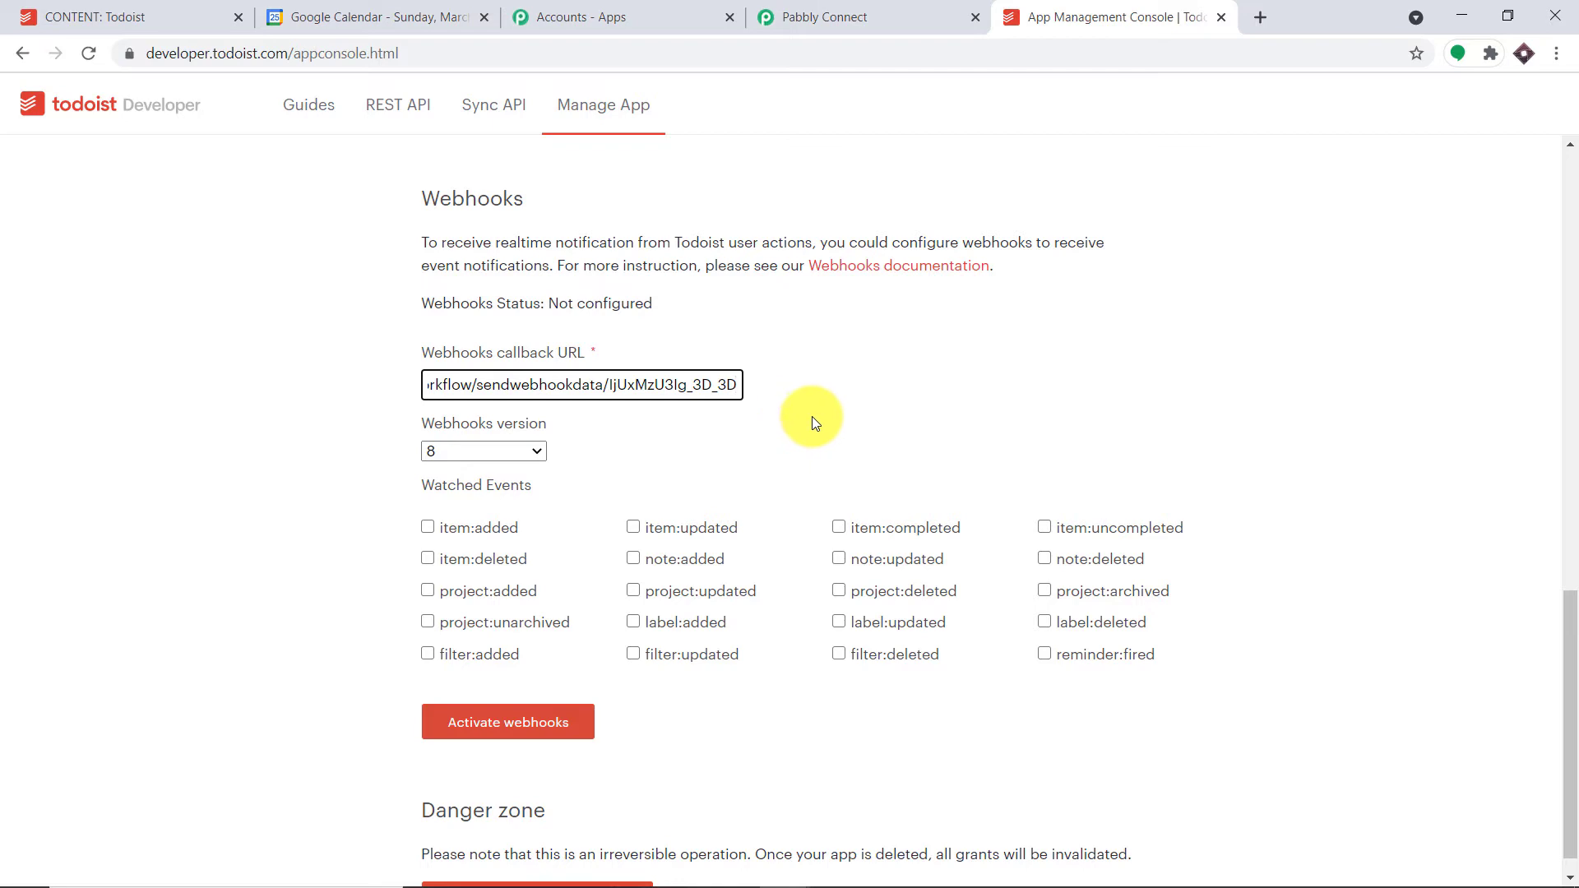
left_click(428, 527)
scroll(596, 466, "down", 1)
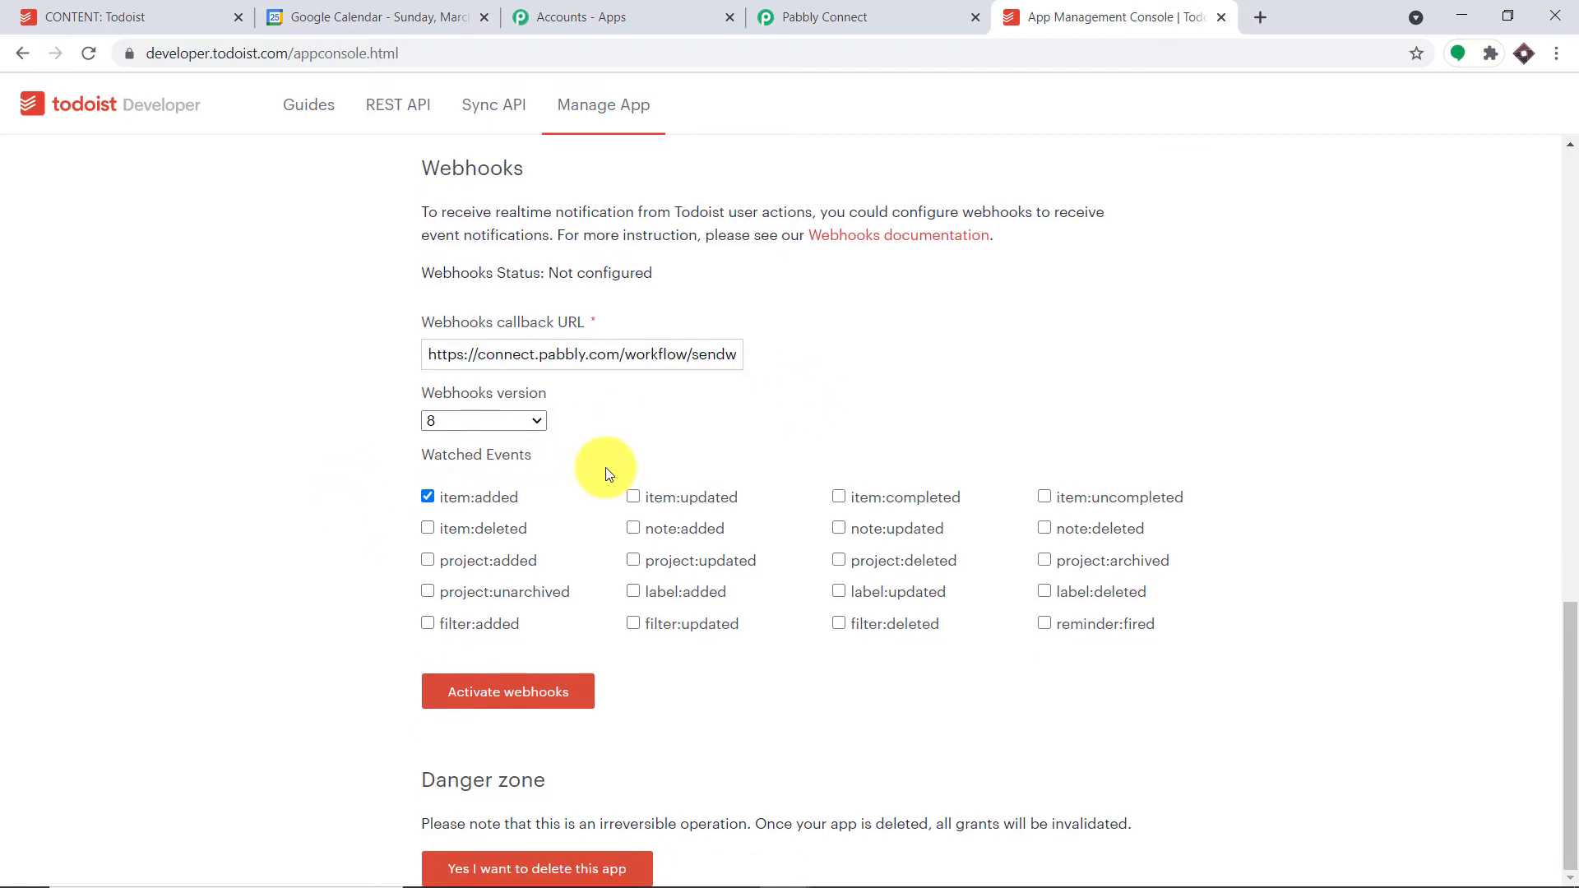
left_click(520, 697)
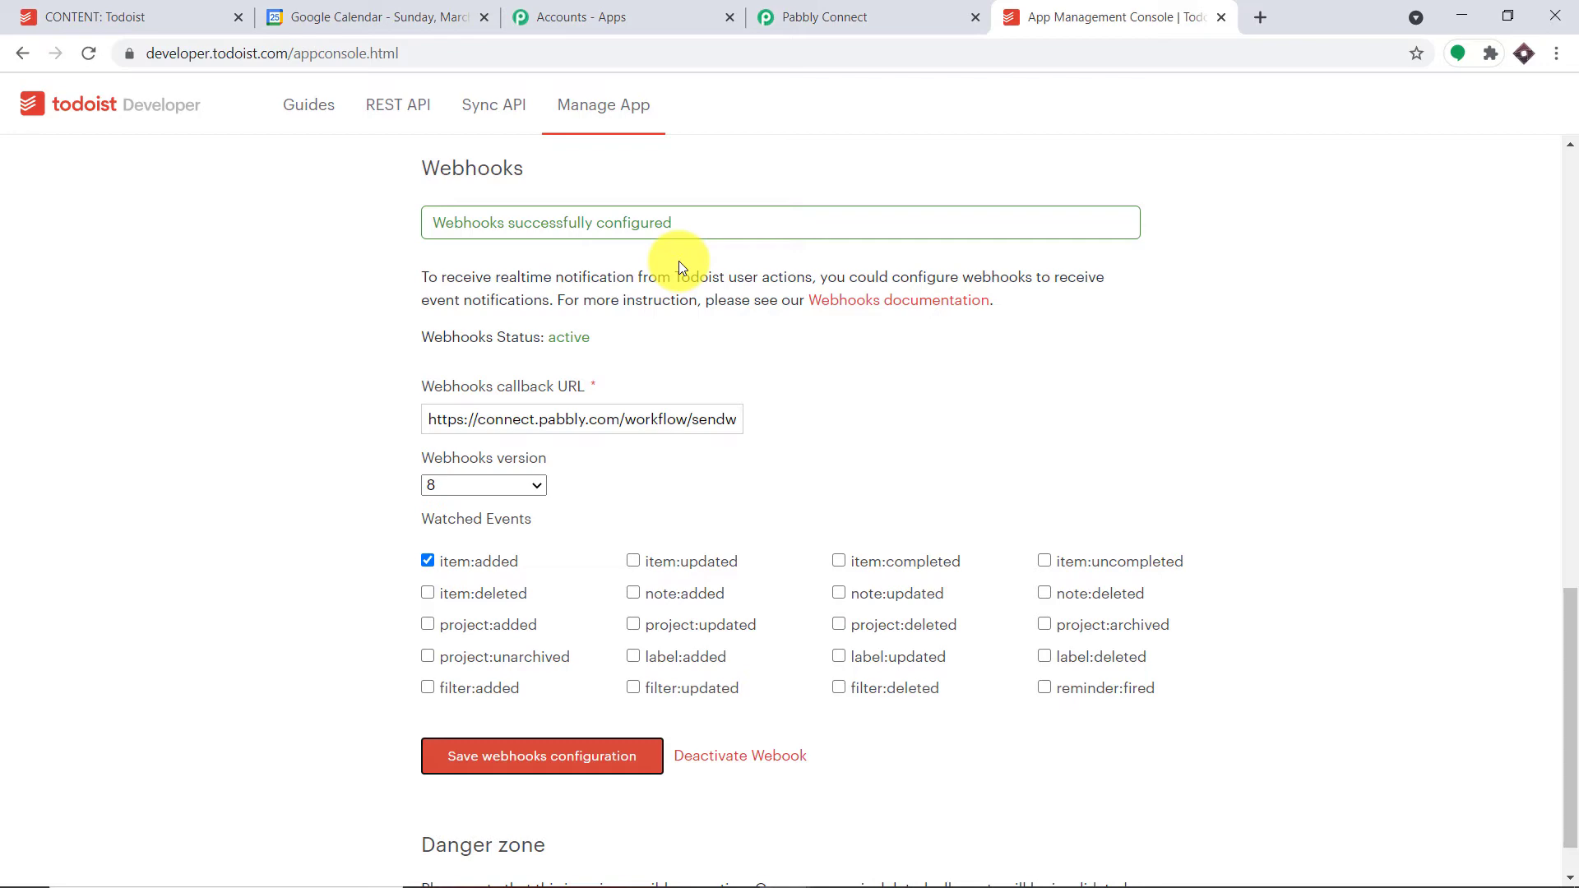
left_click(900, 14)
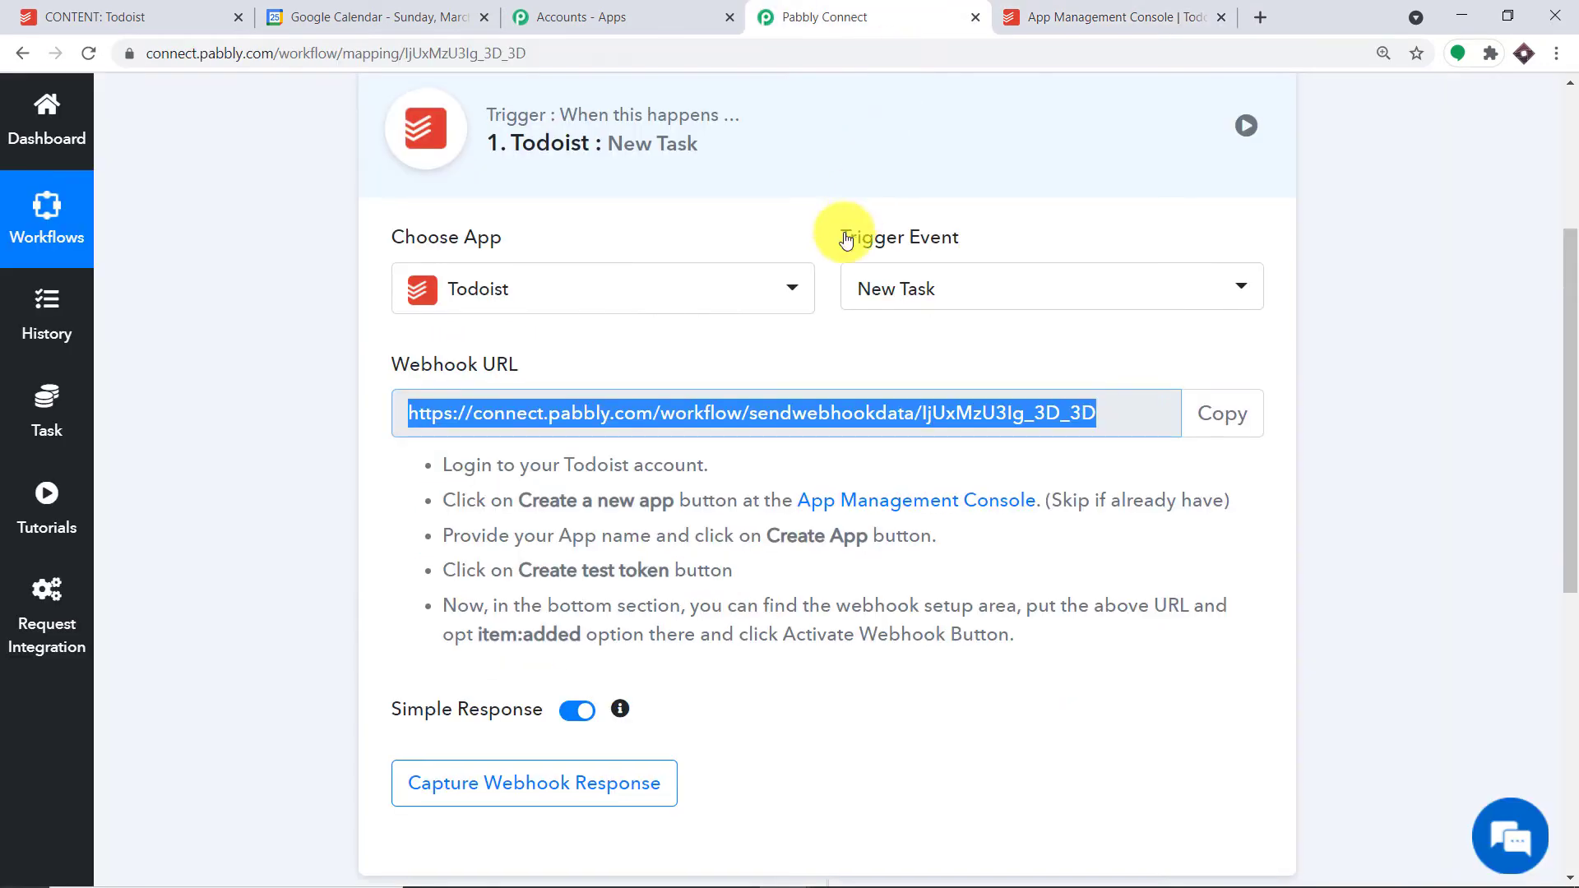
- Start capturing the webhook response in Pabbly, then switch to Todoist's CONTENT project
scroll(759, 333, "down", 3)
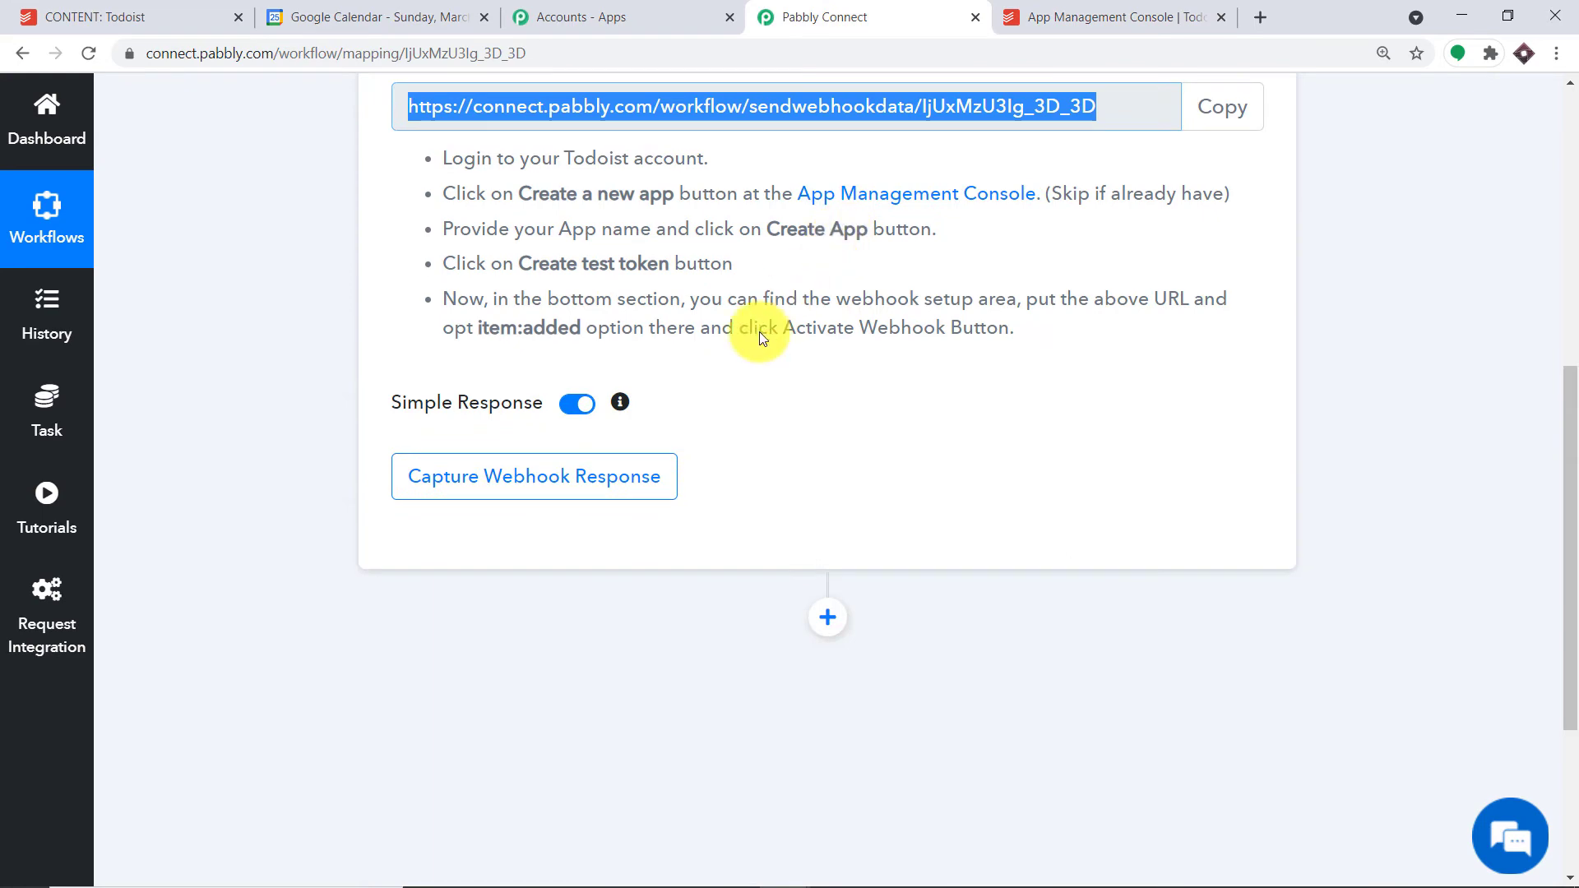
left_click(572, 498)
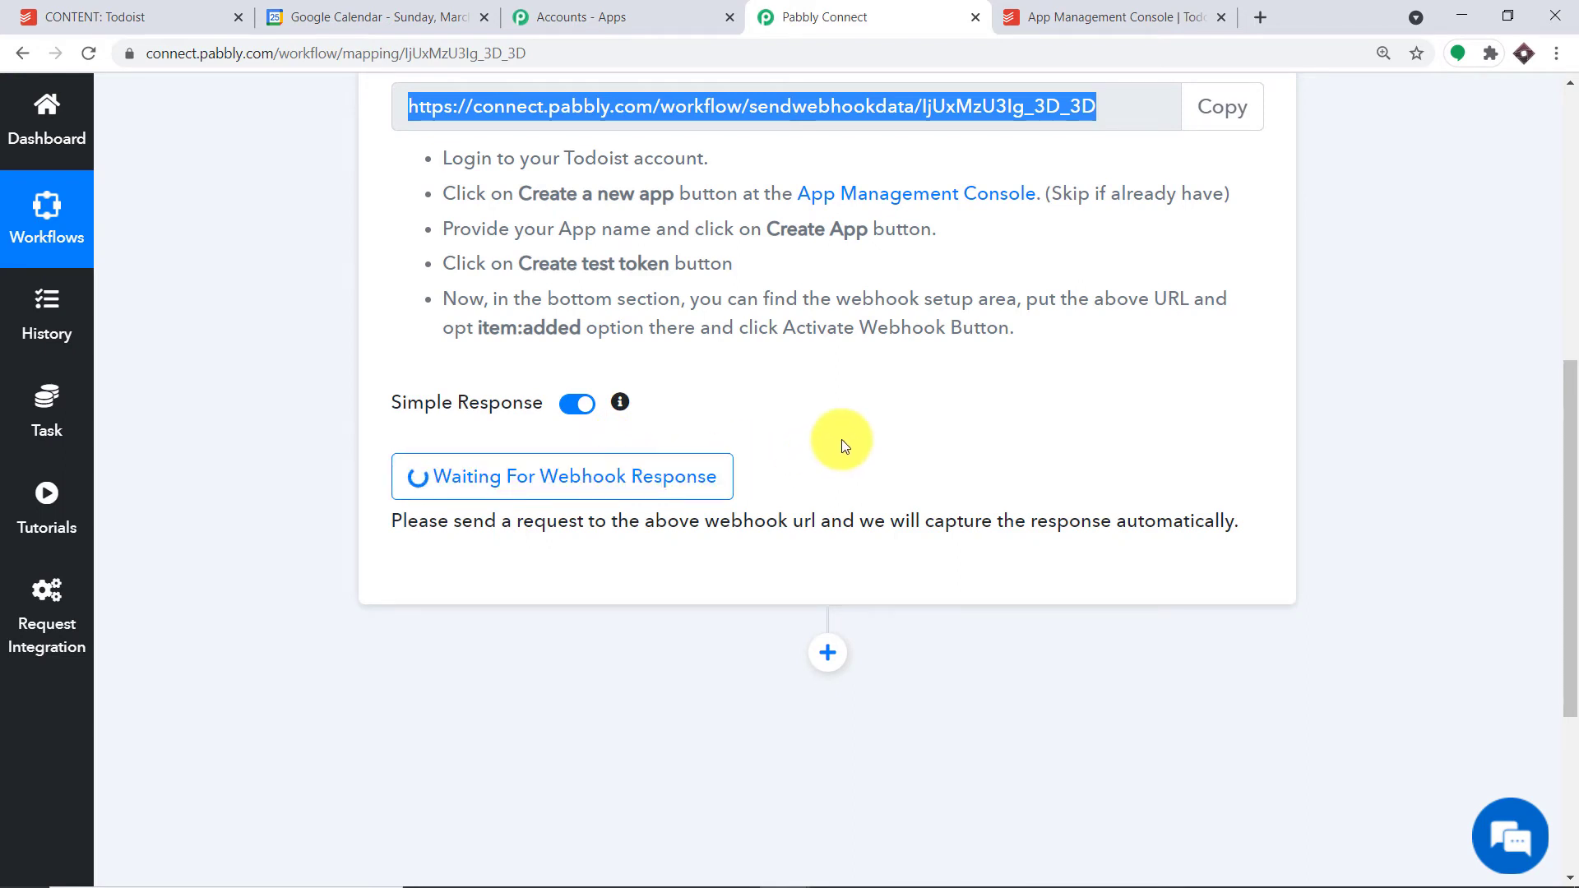
left_click(141, 15)
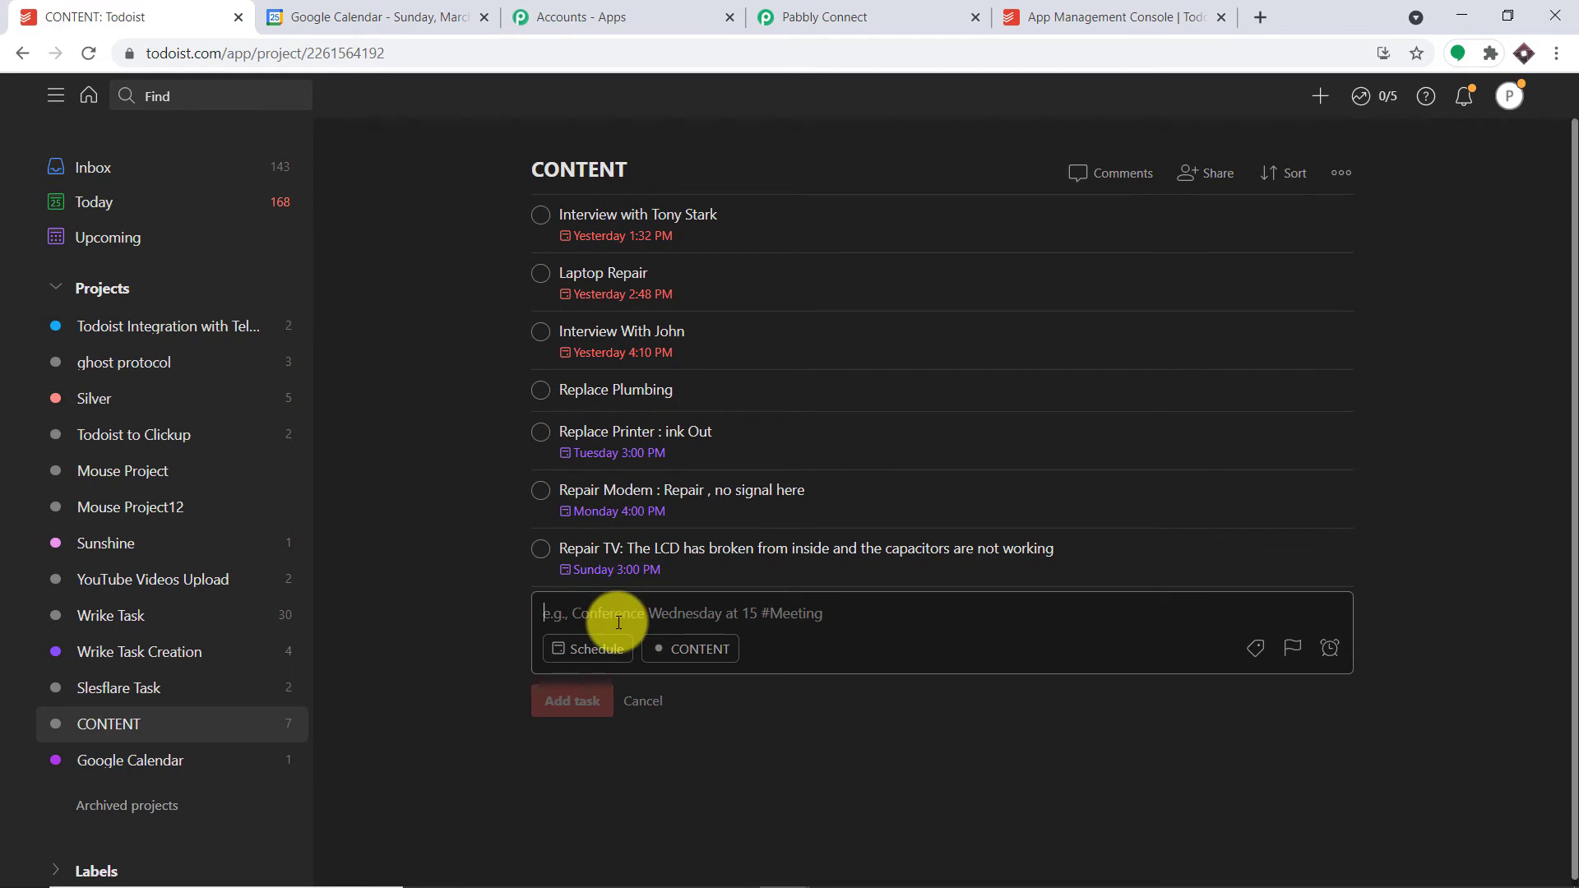
- Enter the task 'Repair Car : The brakes are not working' due Saturday, Mar 27
type("Repair Car")
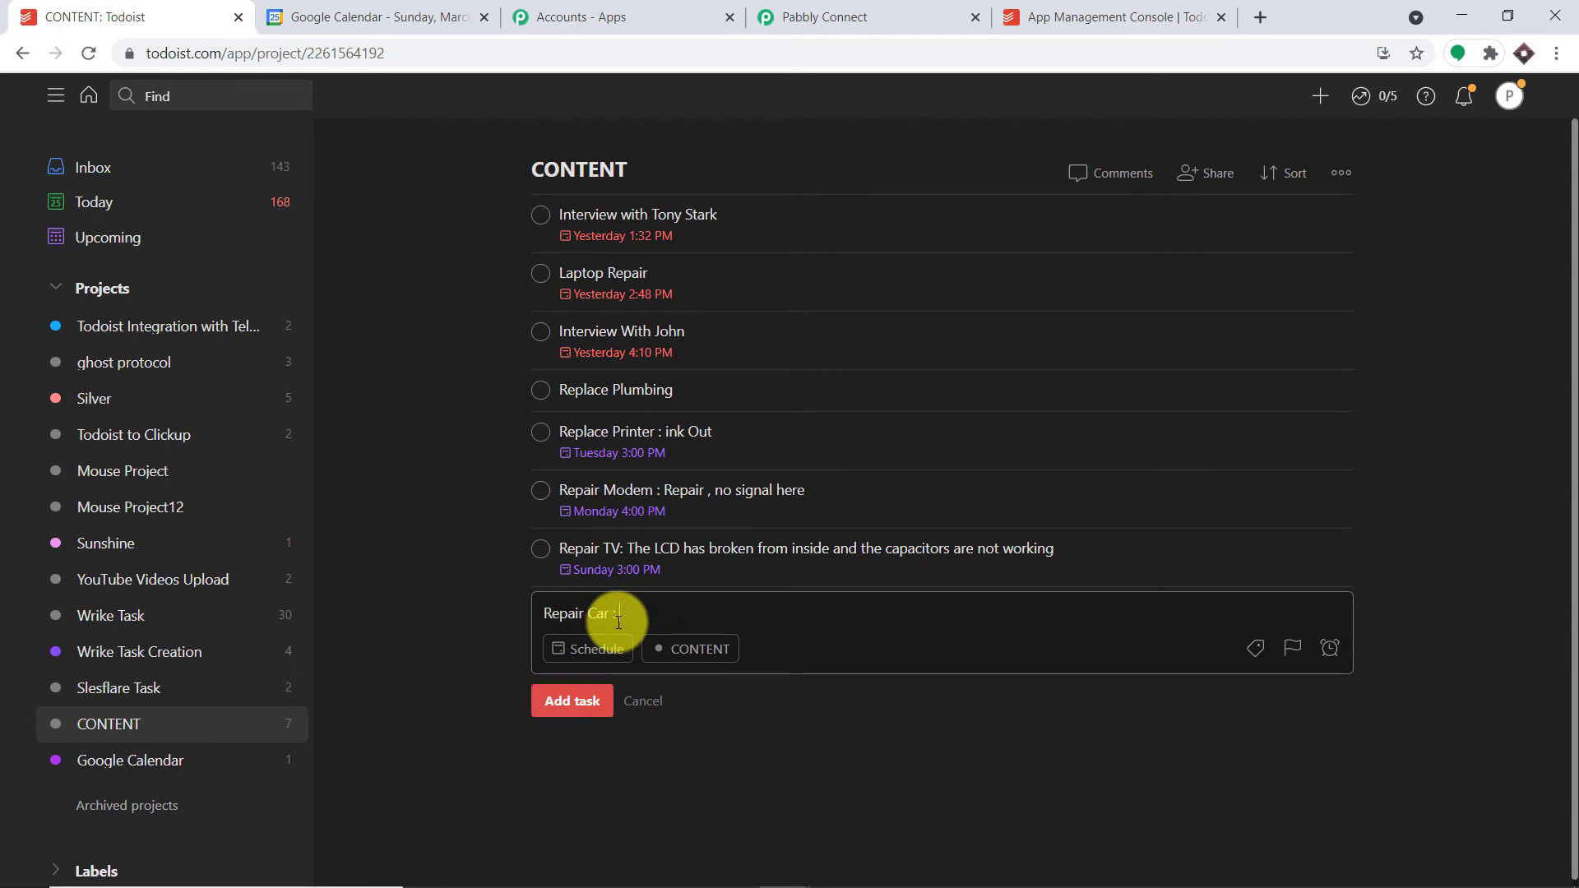
type(" : The bra")
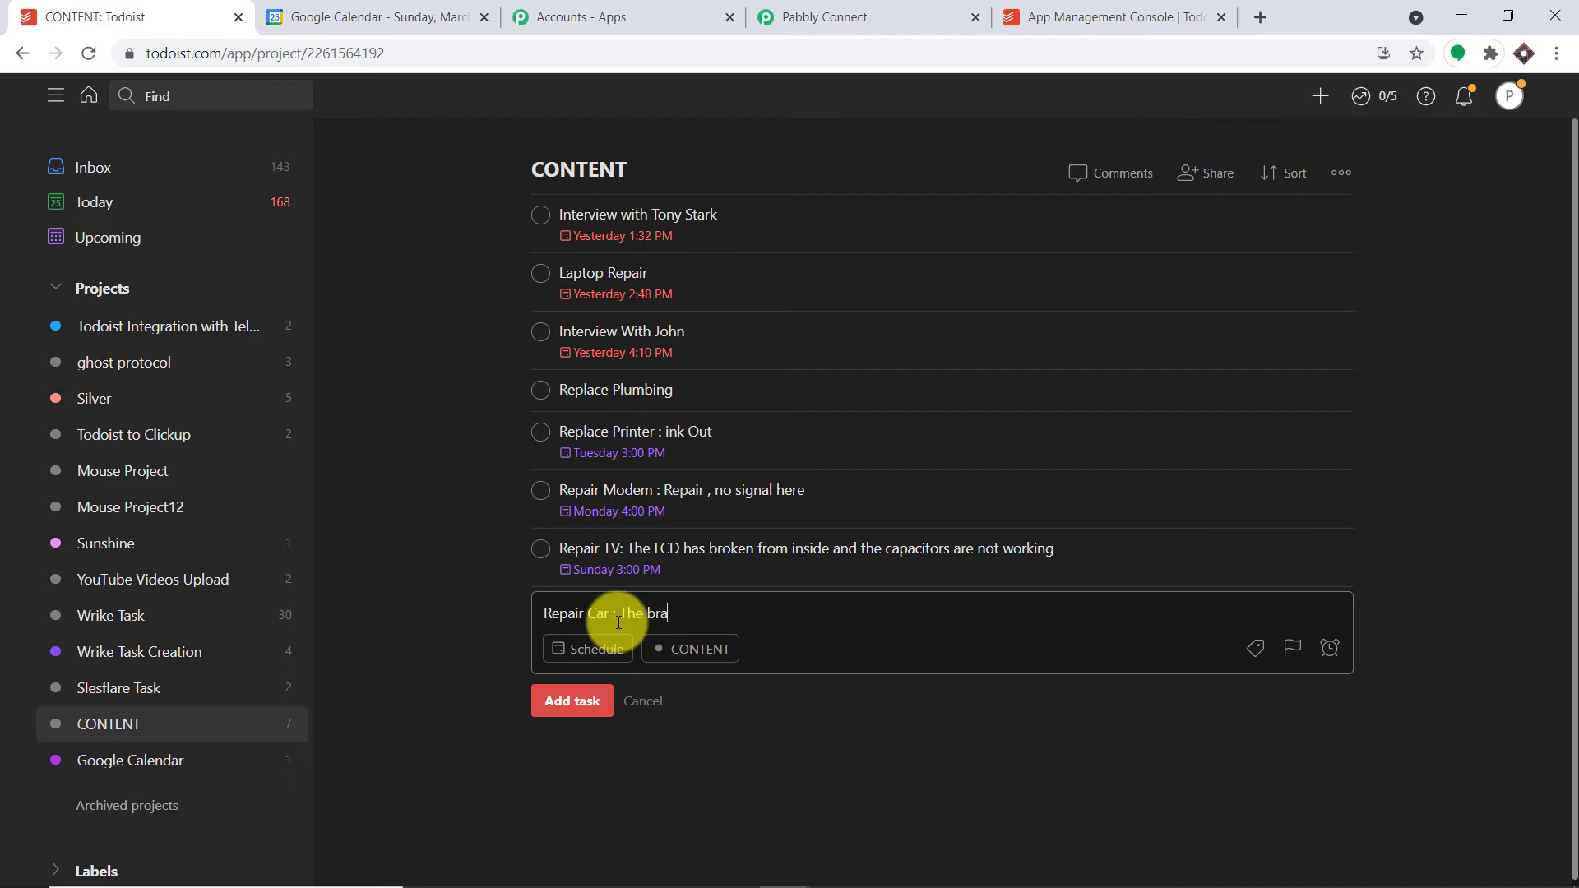
type("kes are not working")
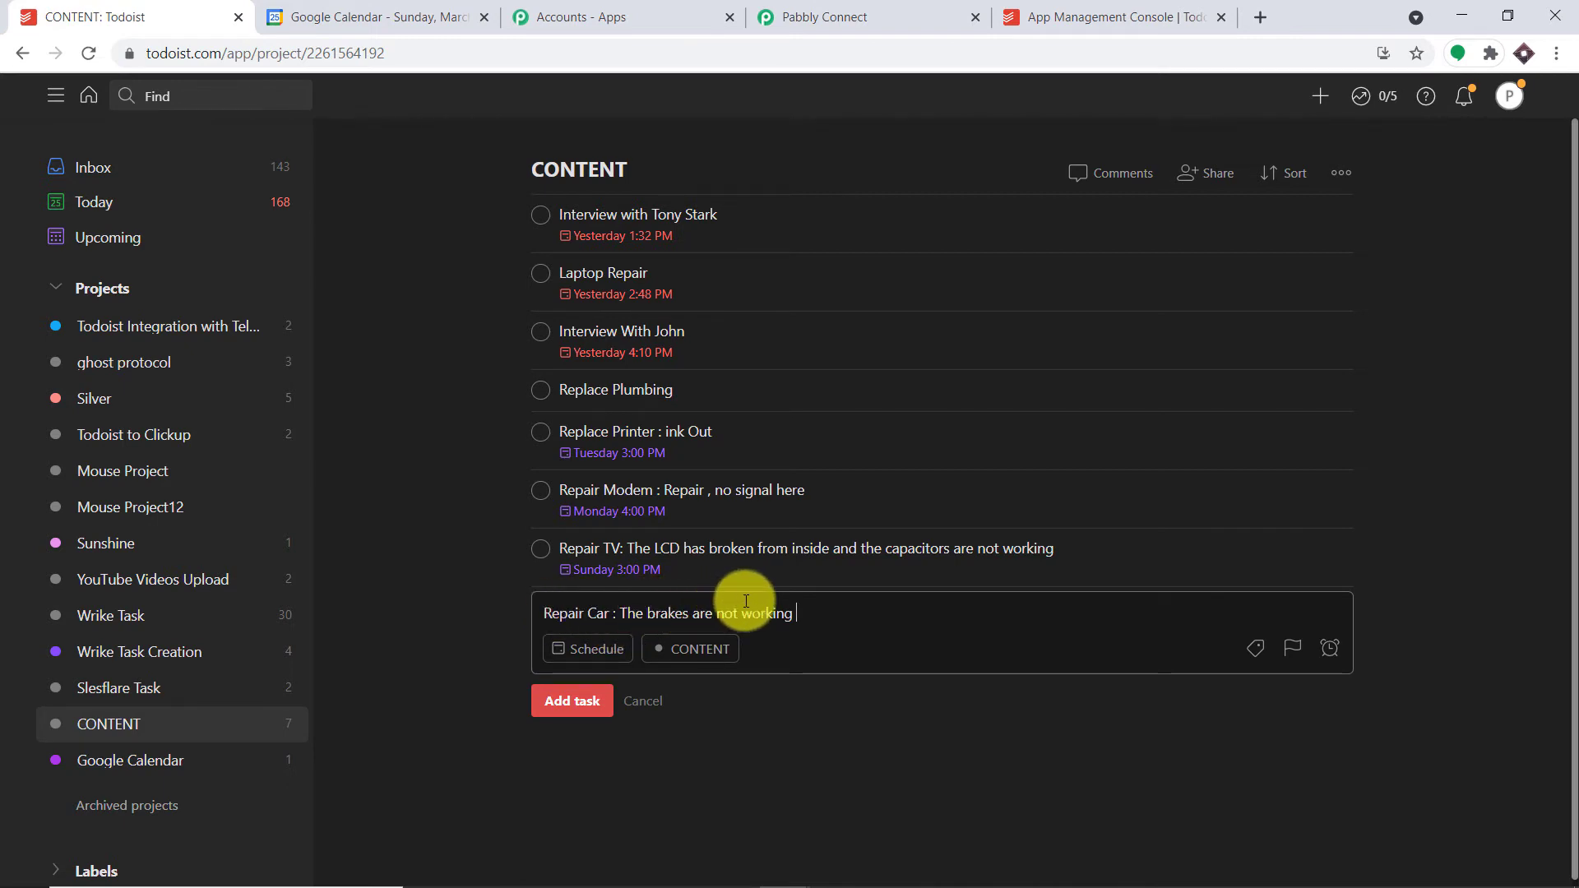
left_click(591, 654)
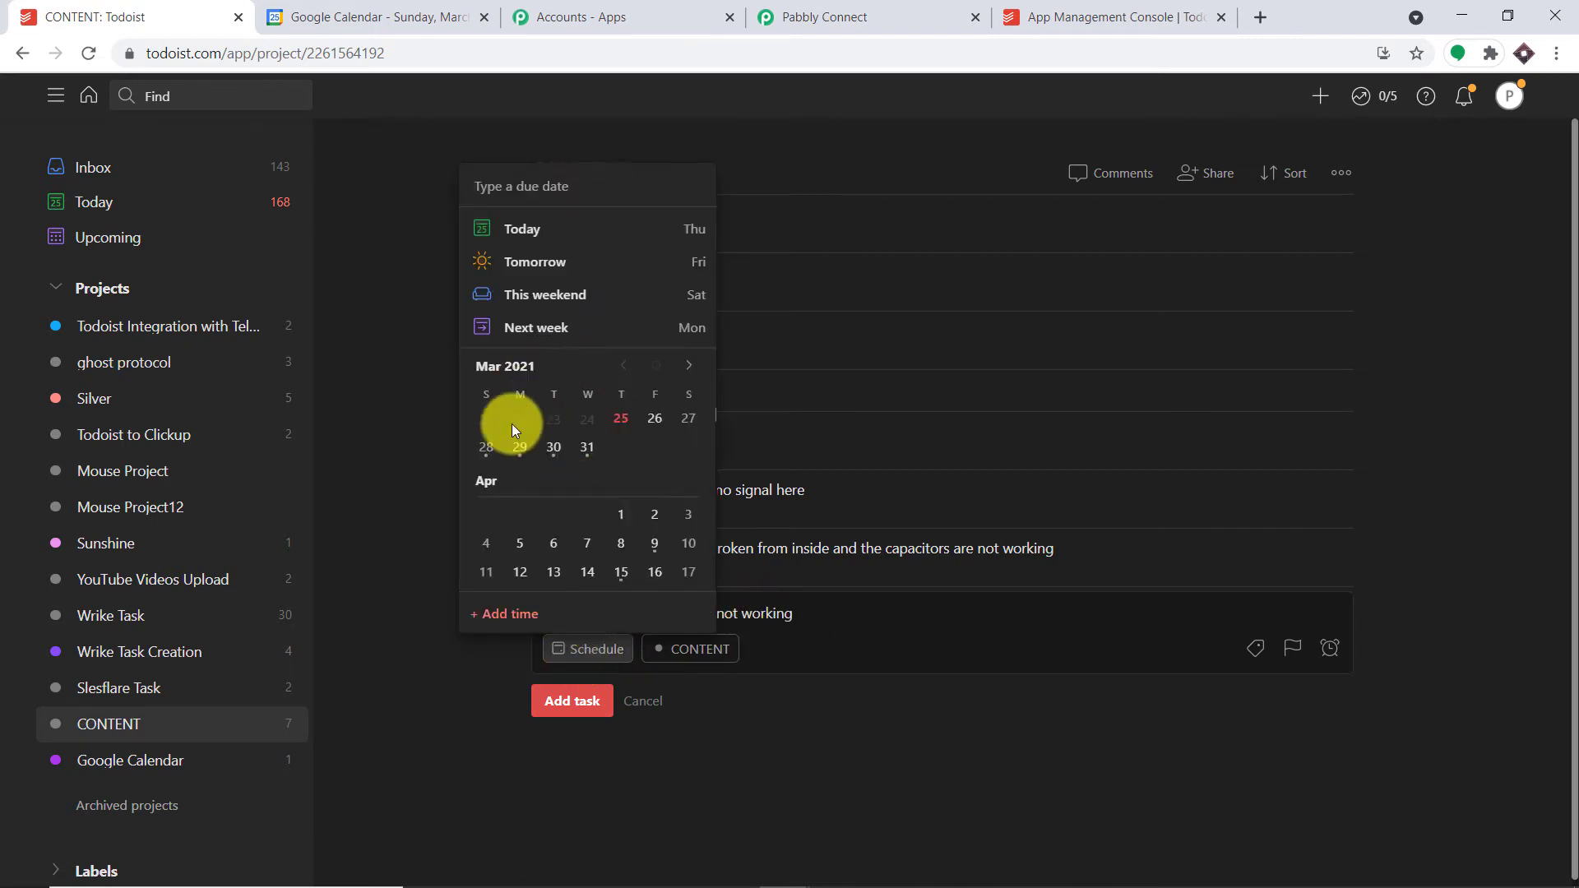
left_click(688, 422)
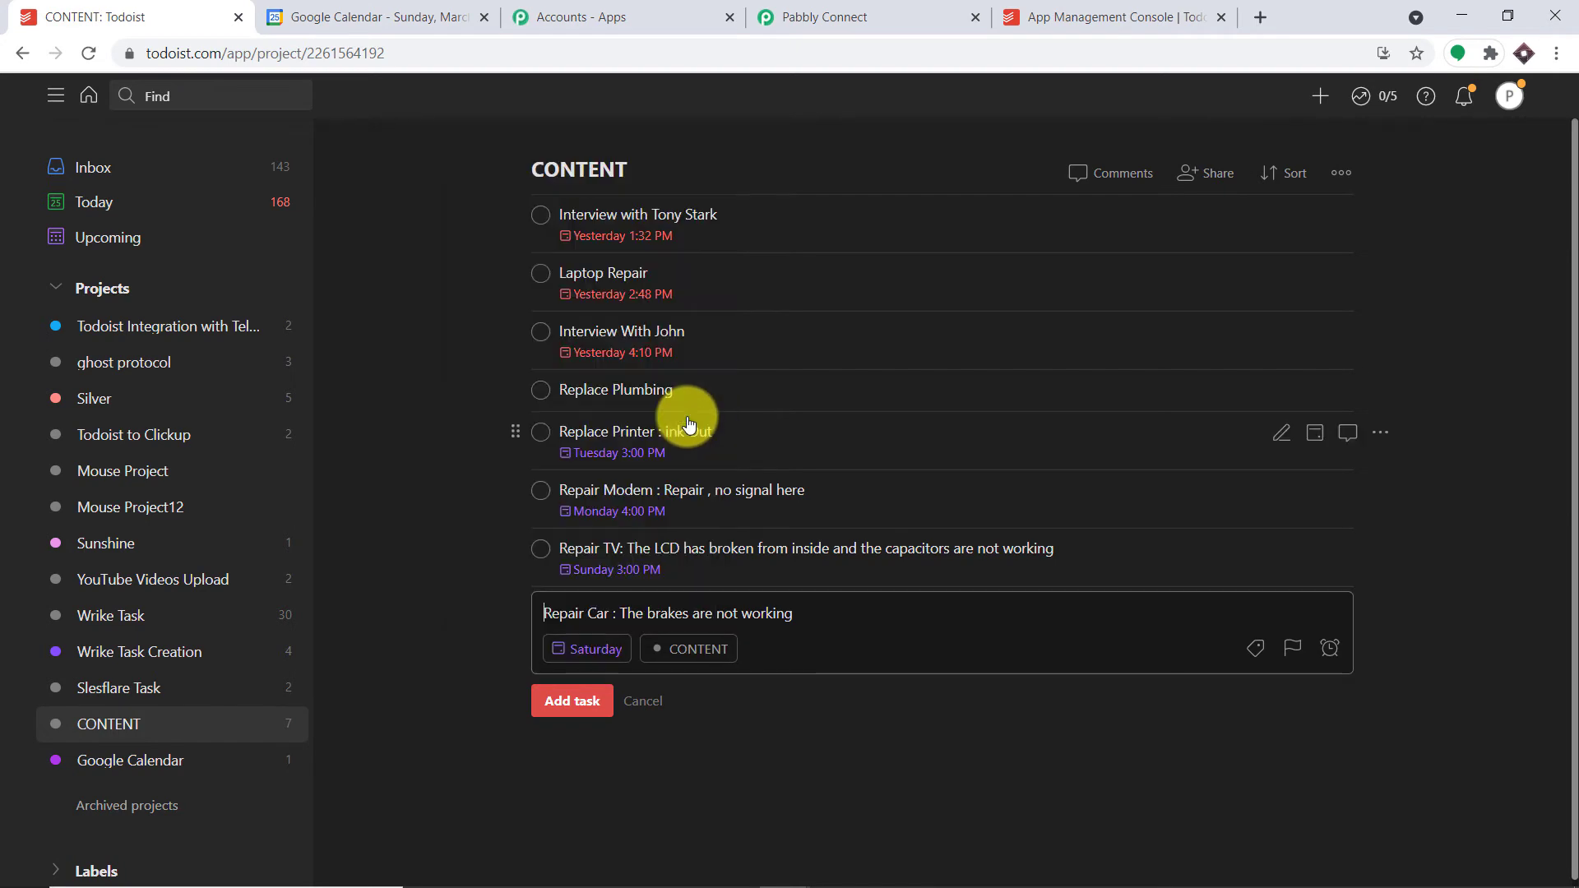
- Add a 2 pm due time, create the task in CONTENT, and return to Pabbly Connect
left_click(584, 654)
left_click(518, 617)
left_click(527, 502)
type("2")
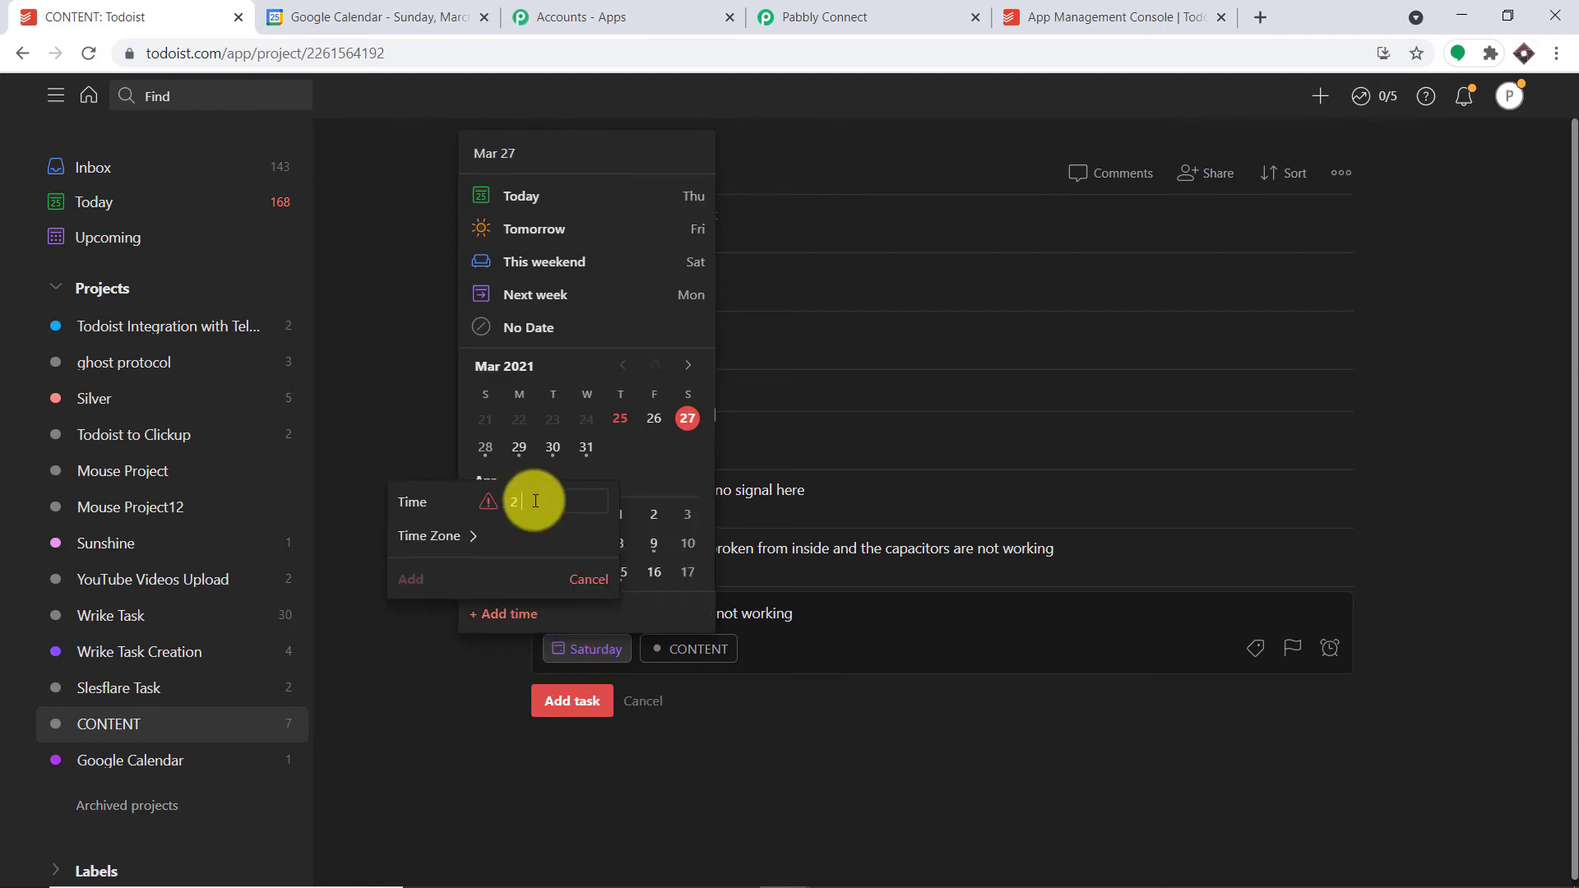
type(" pm")
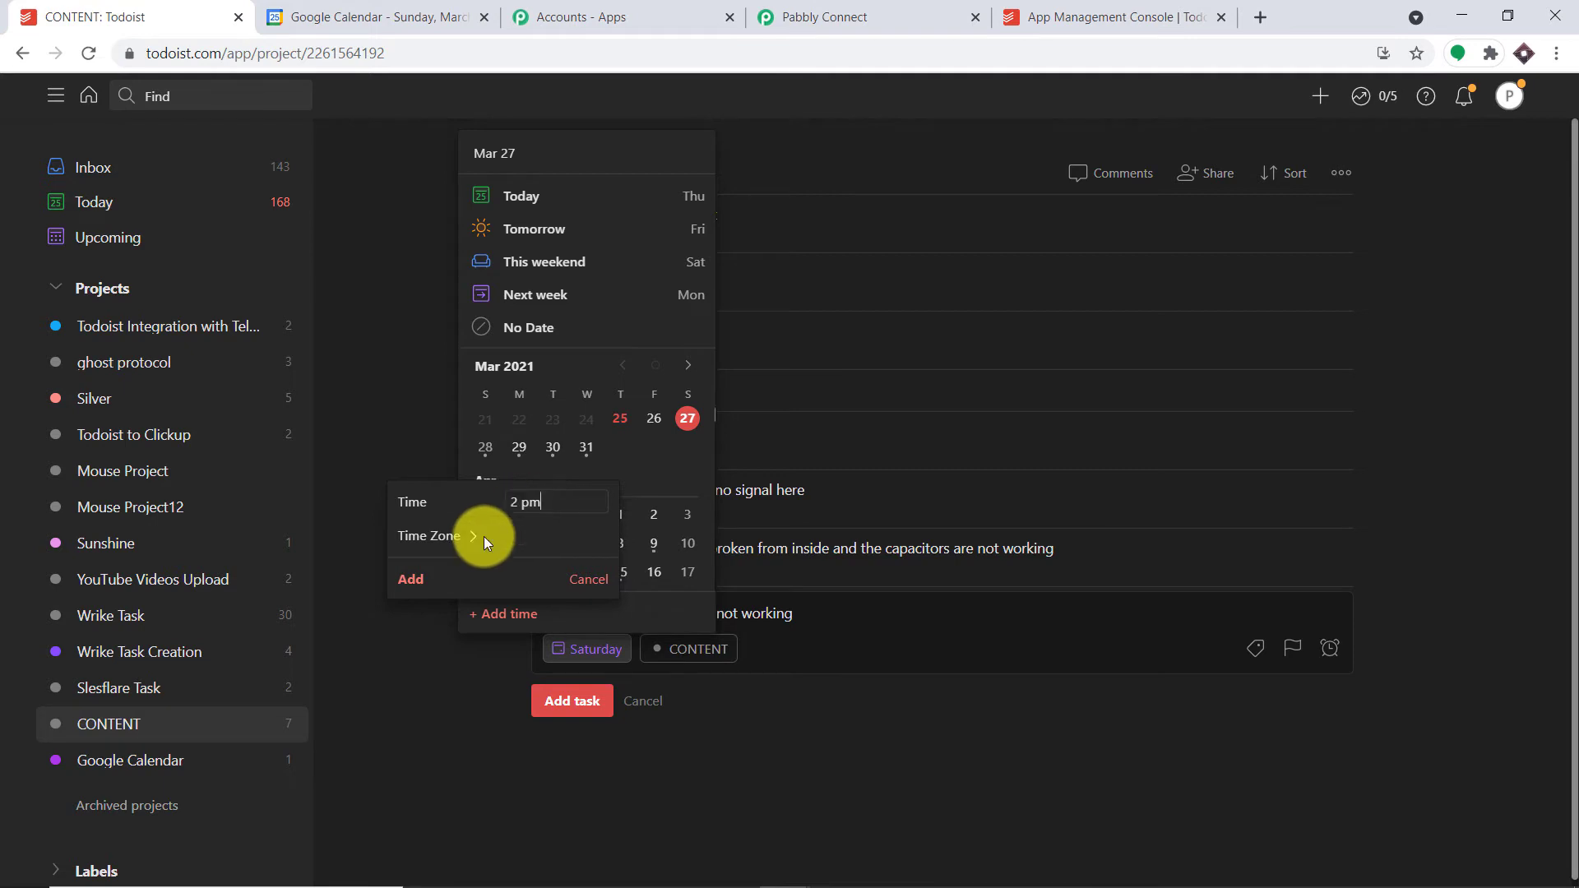
left_click(411, 579)
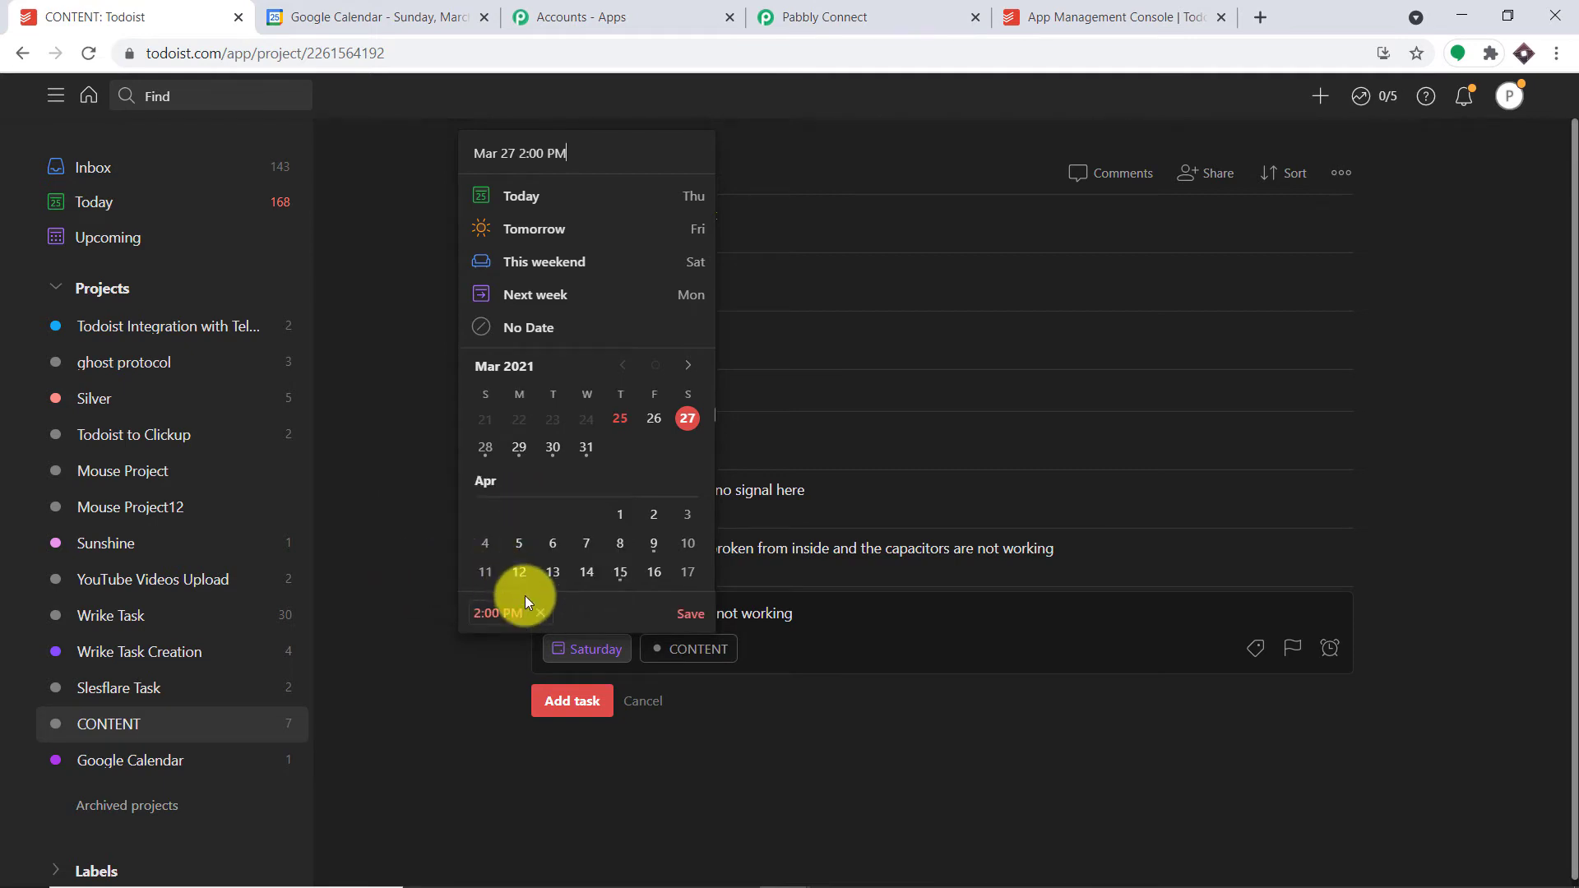
left_click(696, 610)
left_click(576, 701)
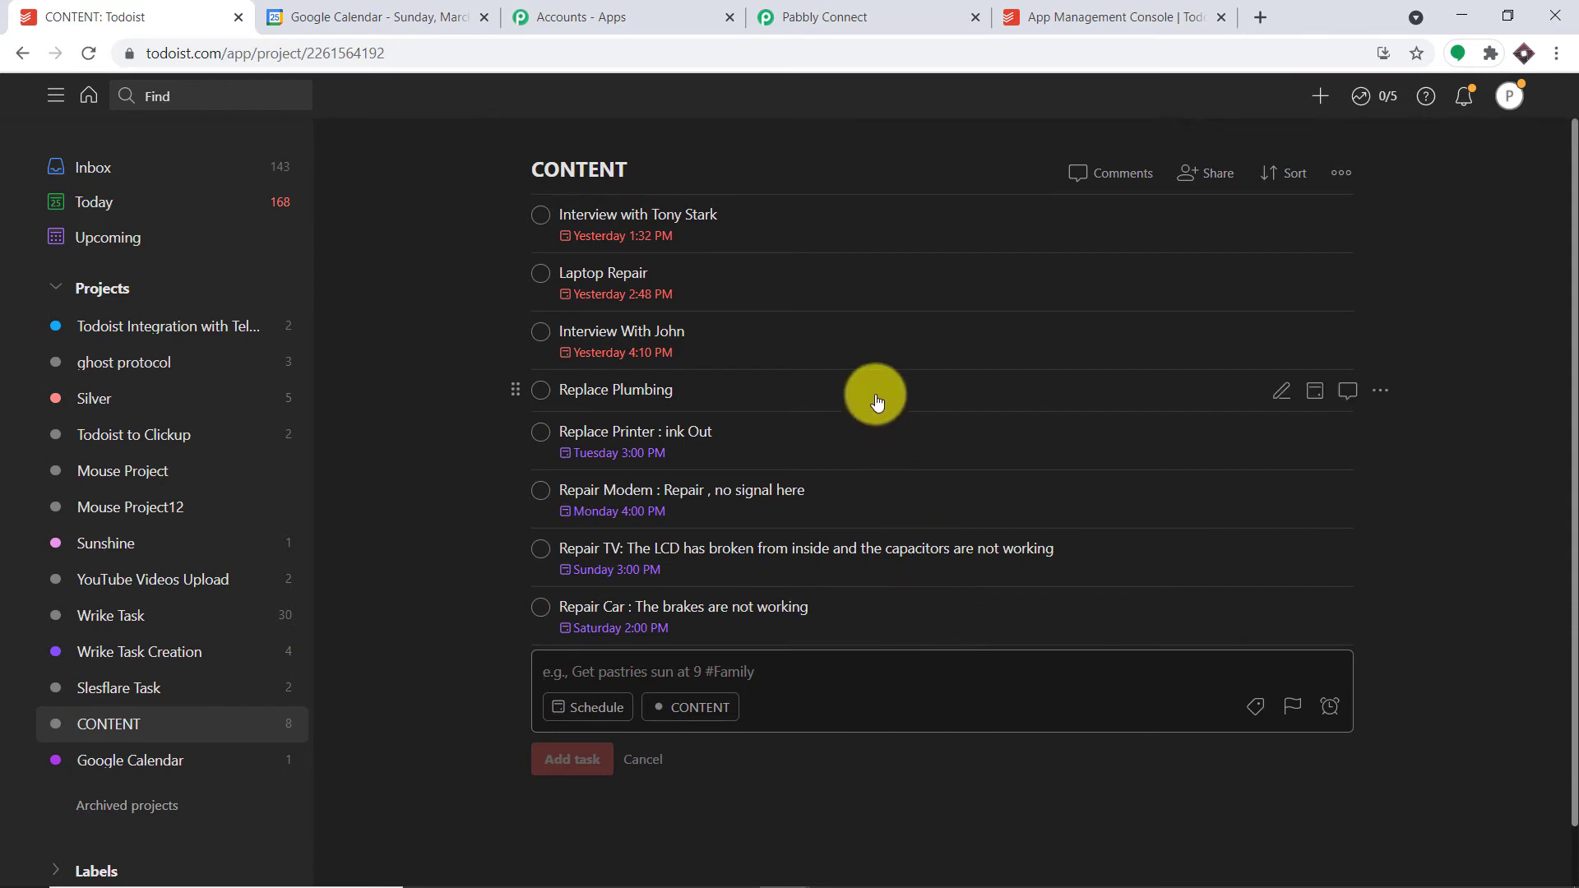
left_click(860, 18)
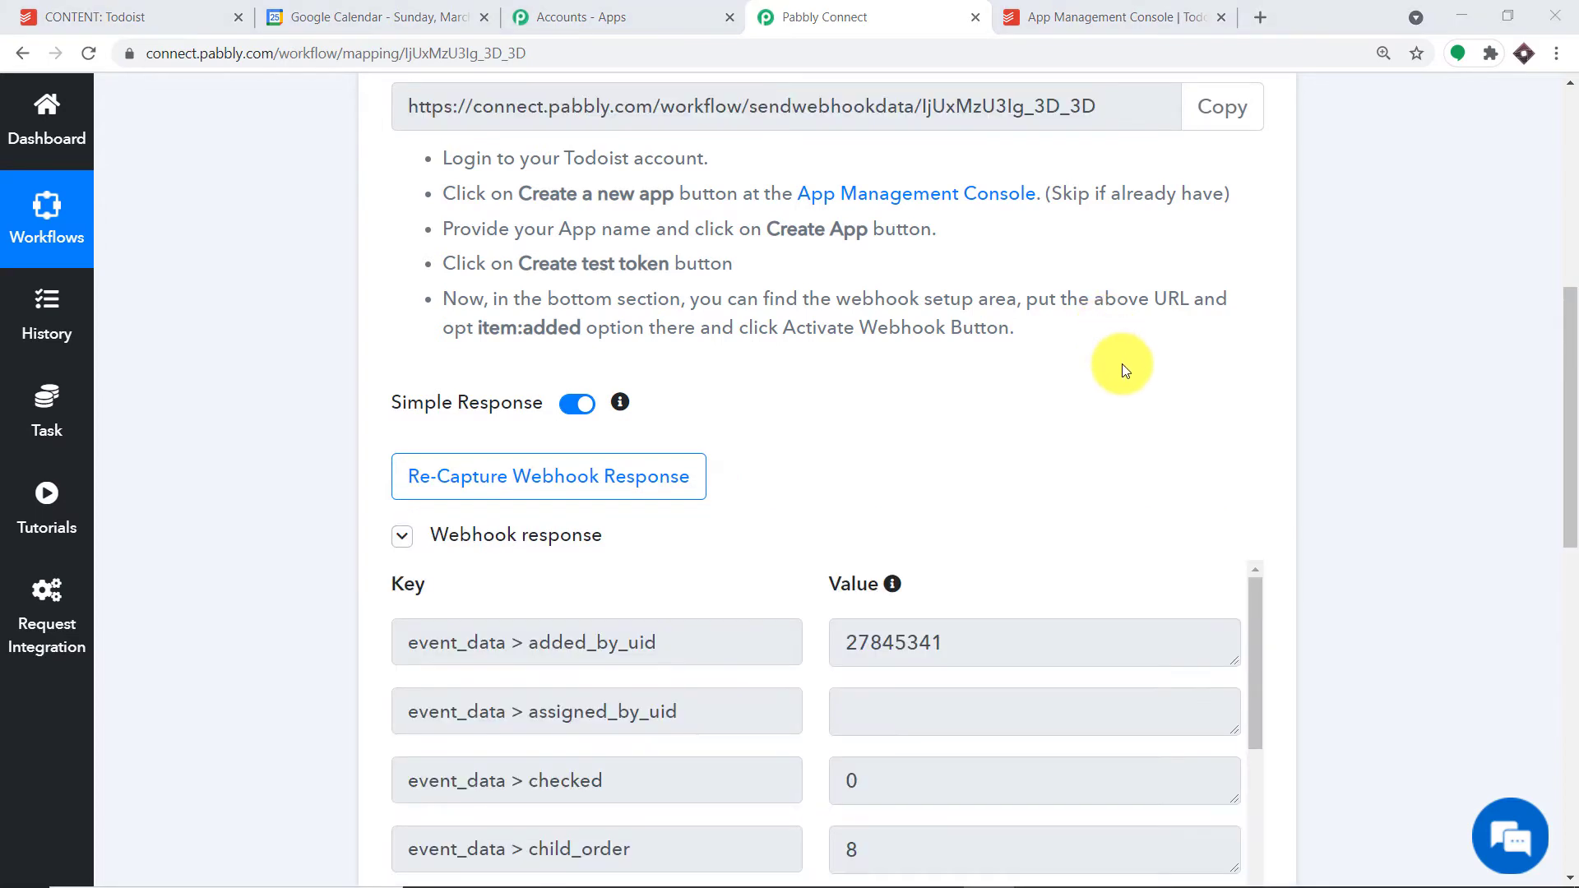
- Check the captured Repair Car task data with due date 2021-03-27T14:00:00, then add an action step
scroll(1122, 364, "down", 5)
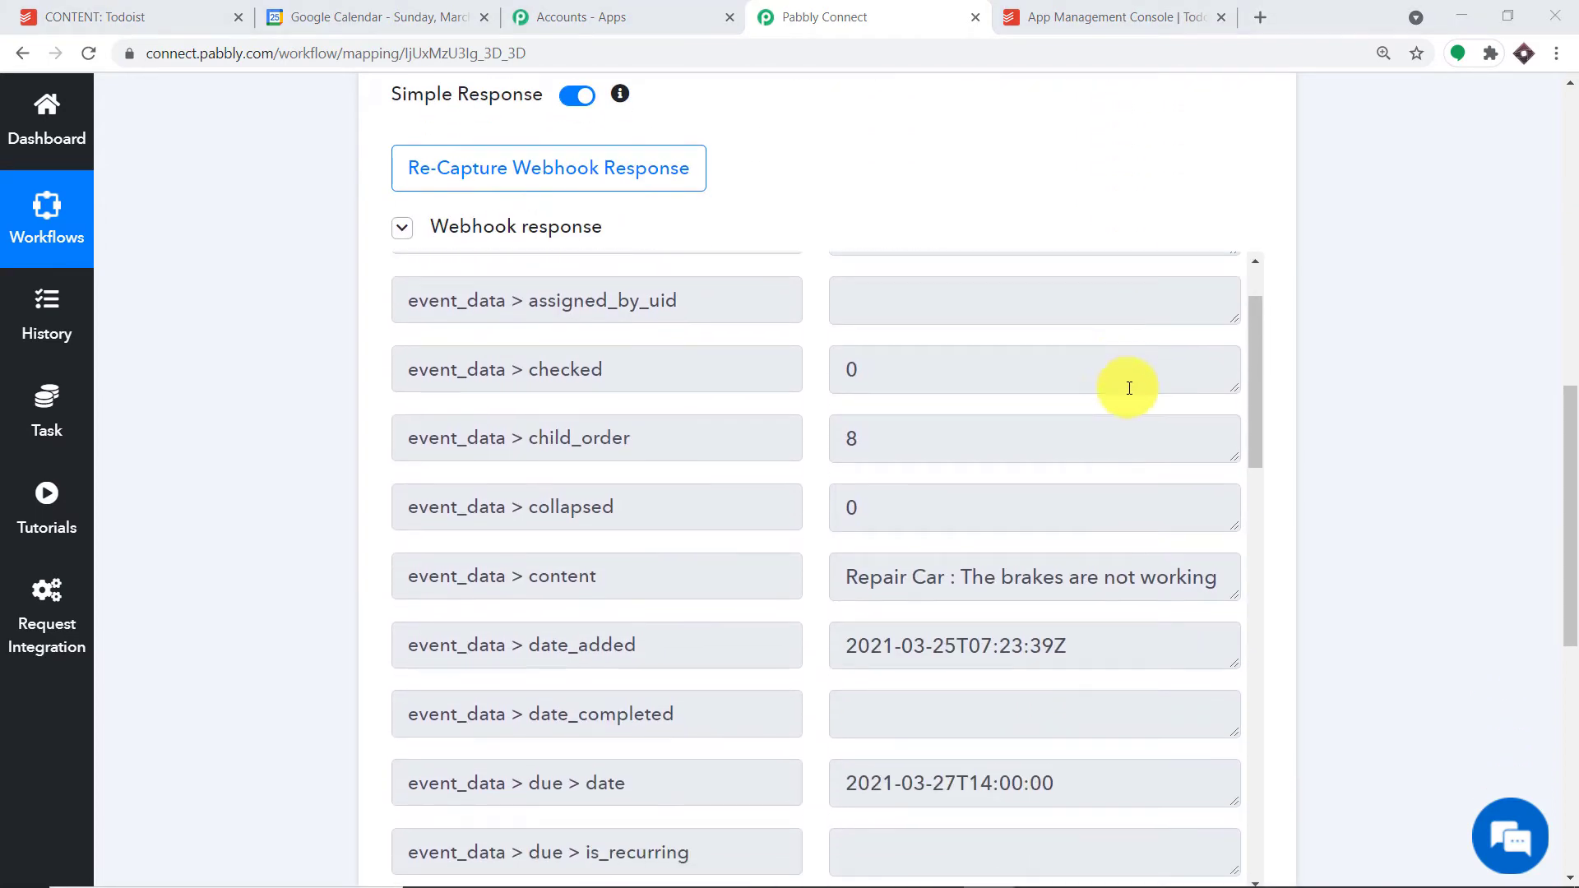
scroll(1121, 385, "down", 1)
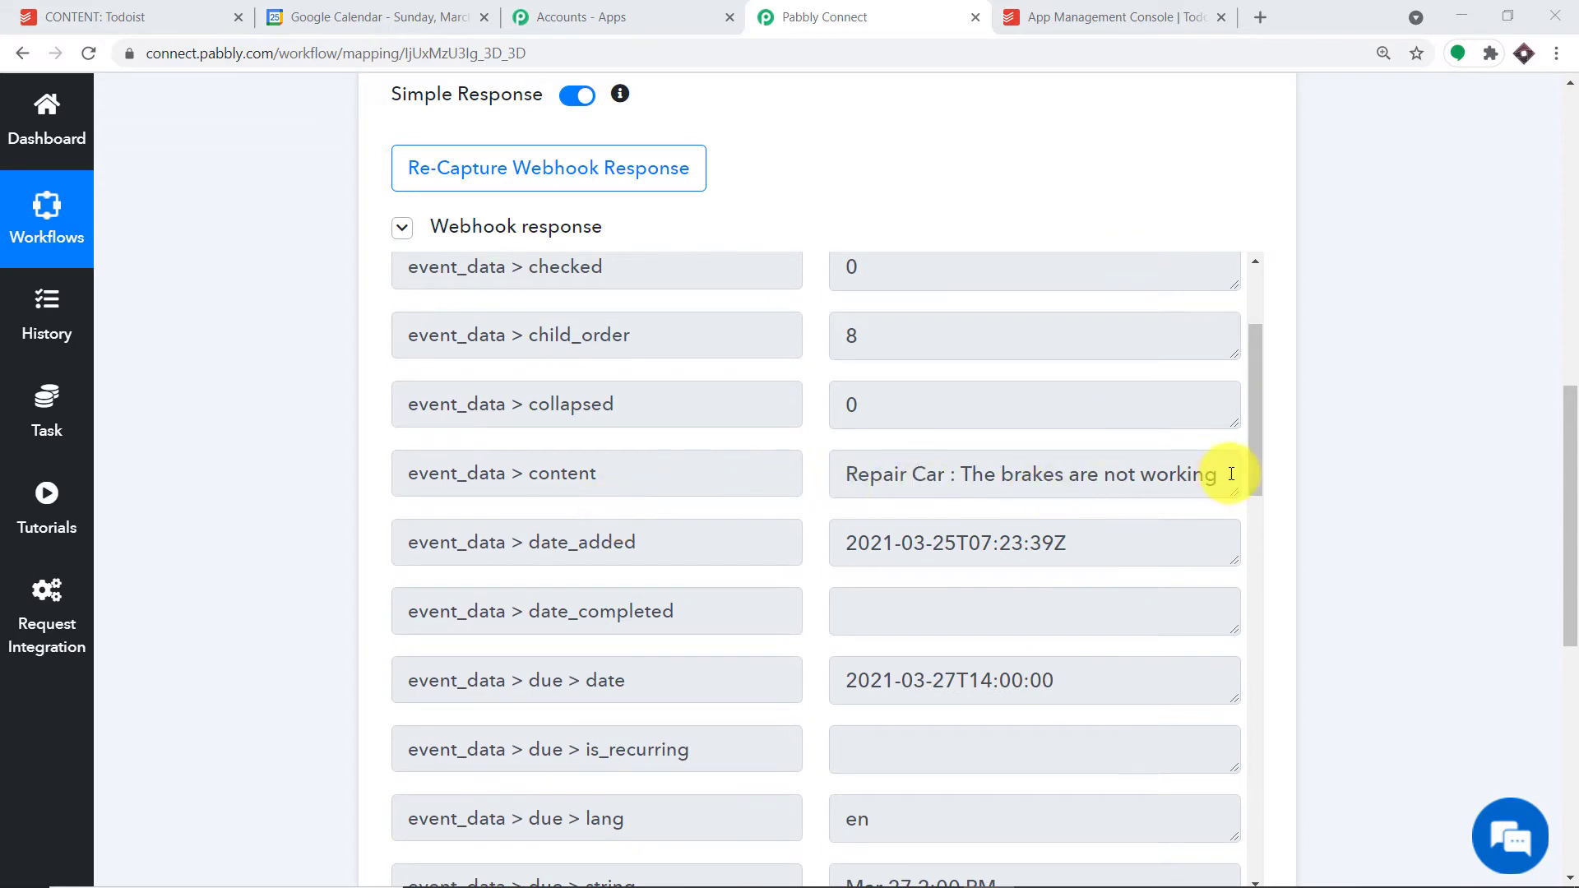
left_click_drag(1237, 494, 1231, 564)
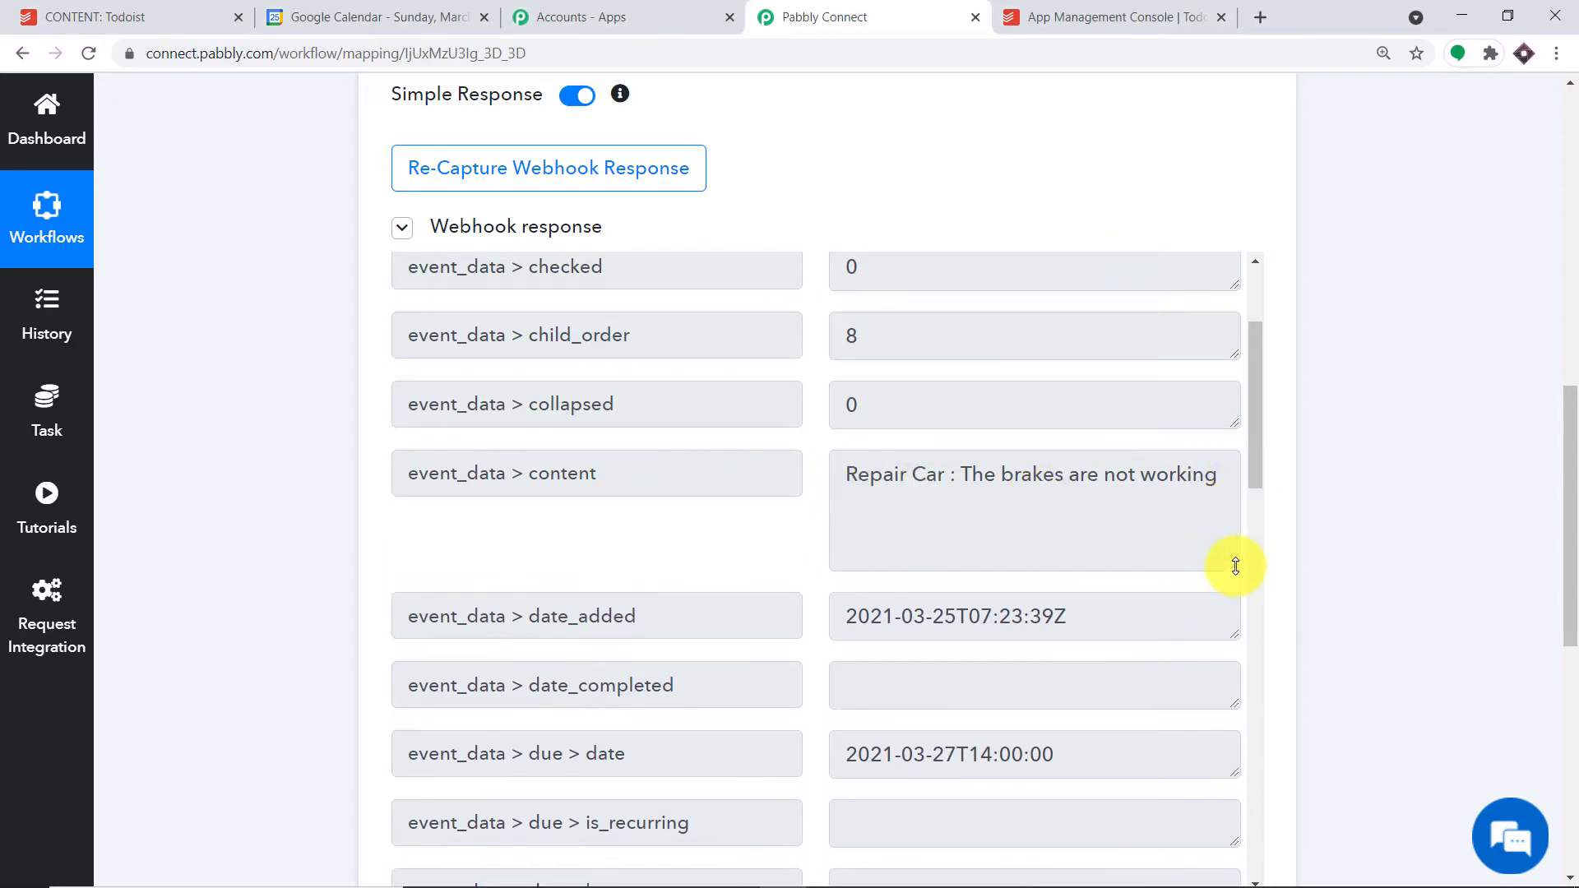
scroll(1213, 520, "down", 3)
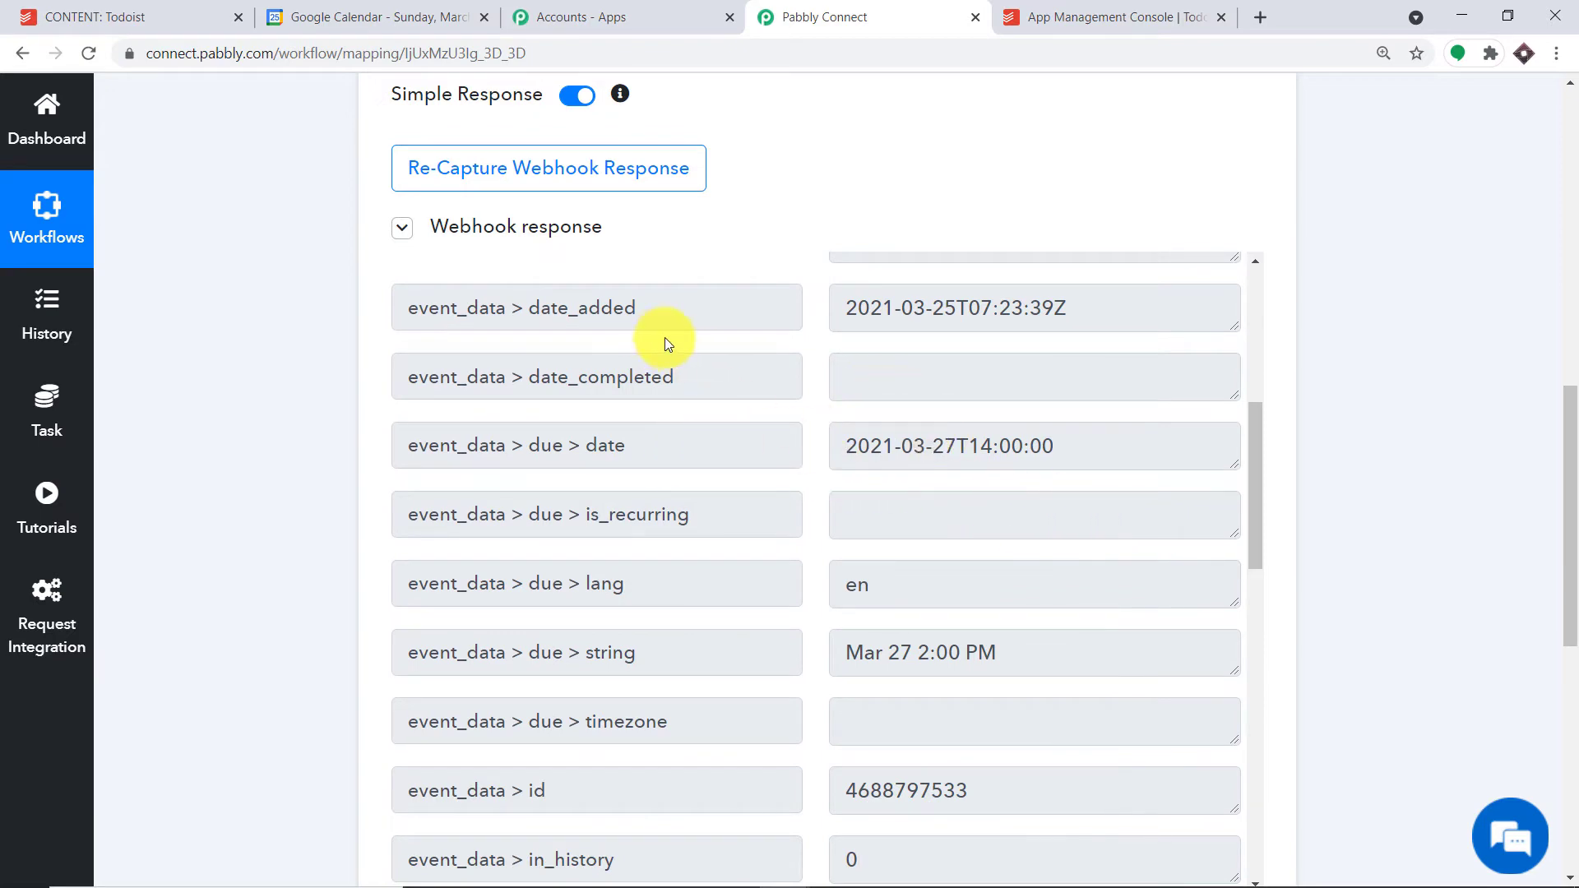
scroll(730, 377, "down", 2)
scroll(775, 349, "up", 2)
scroll(1118, 441, "down", 5)
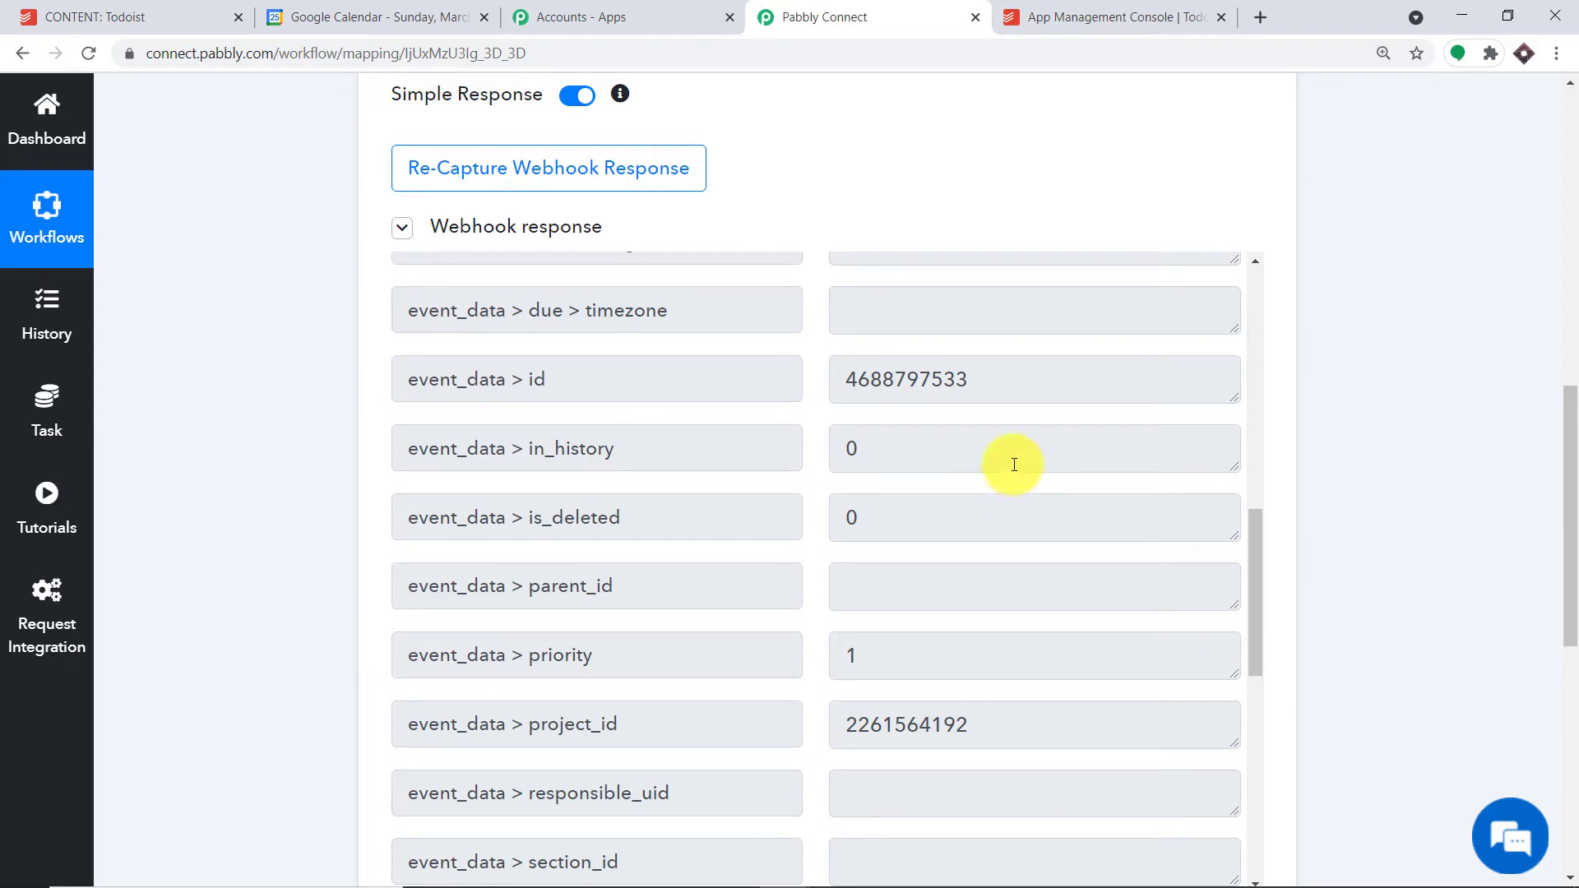
left_click_drag(1565, 458, 1571, 683)
left_click(831, 308)
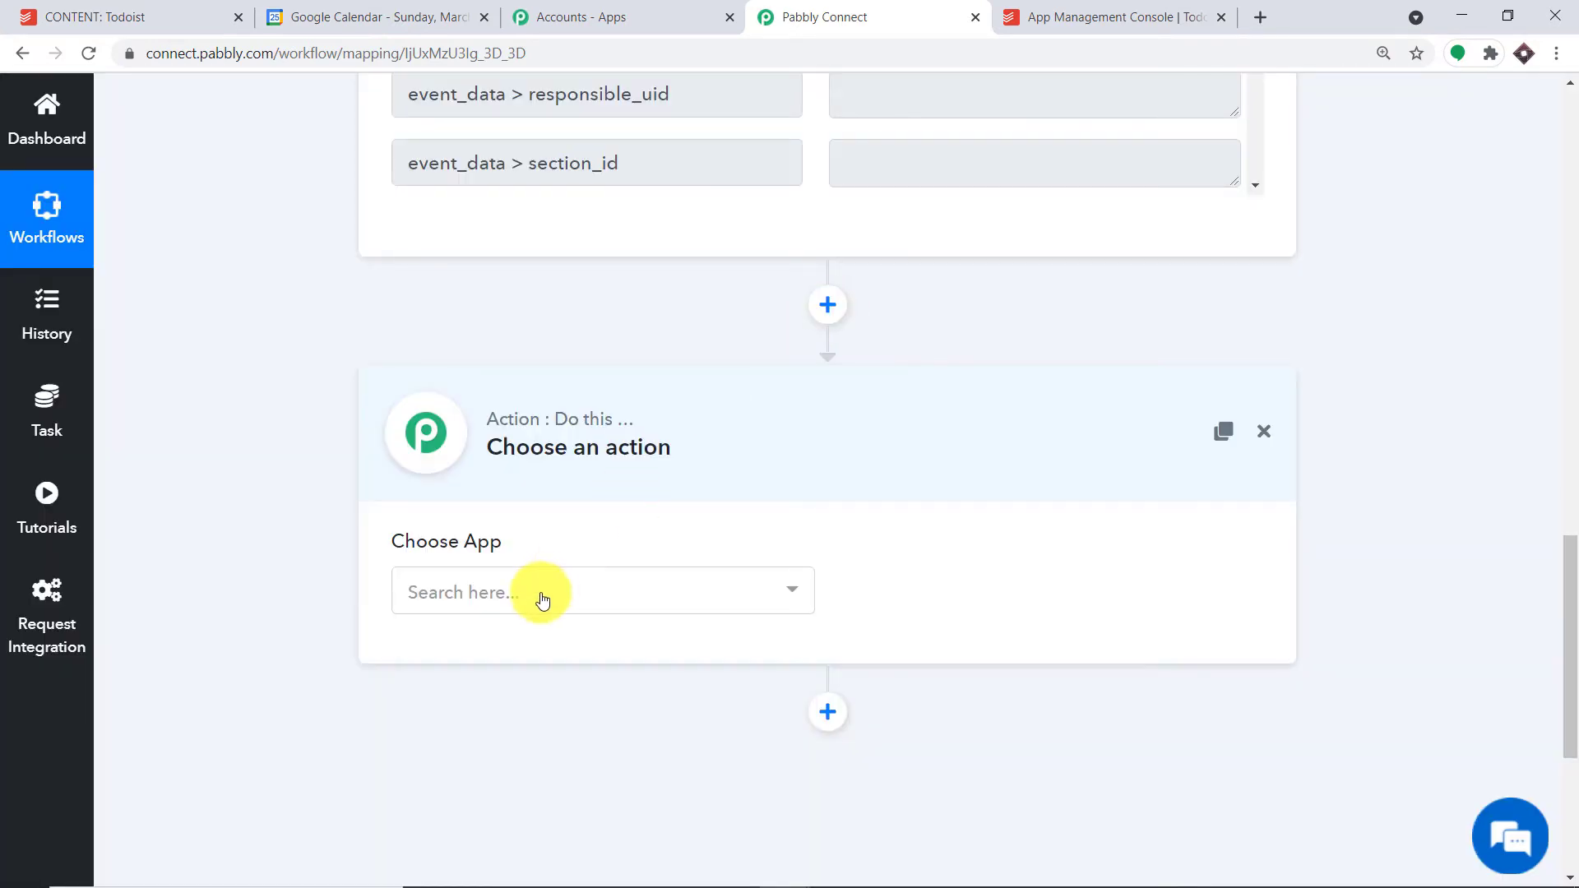
- Make the action Google Calendar's Create an Event and begin connecting a Google Calendar account
left_click(541, 595)
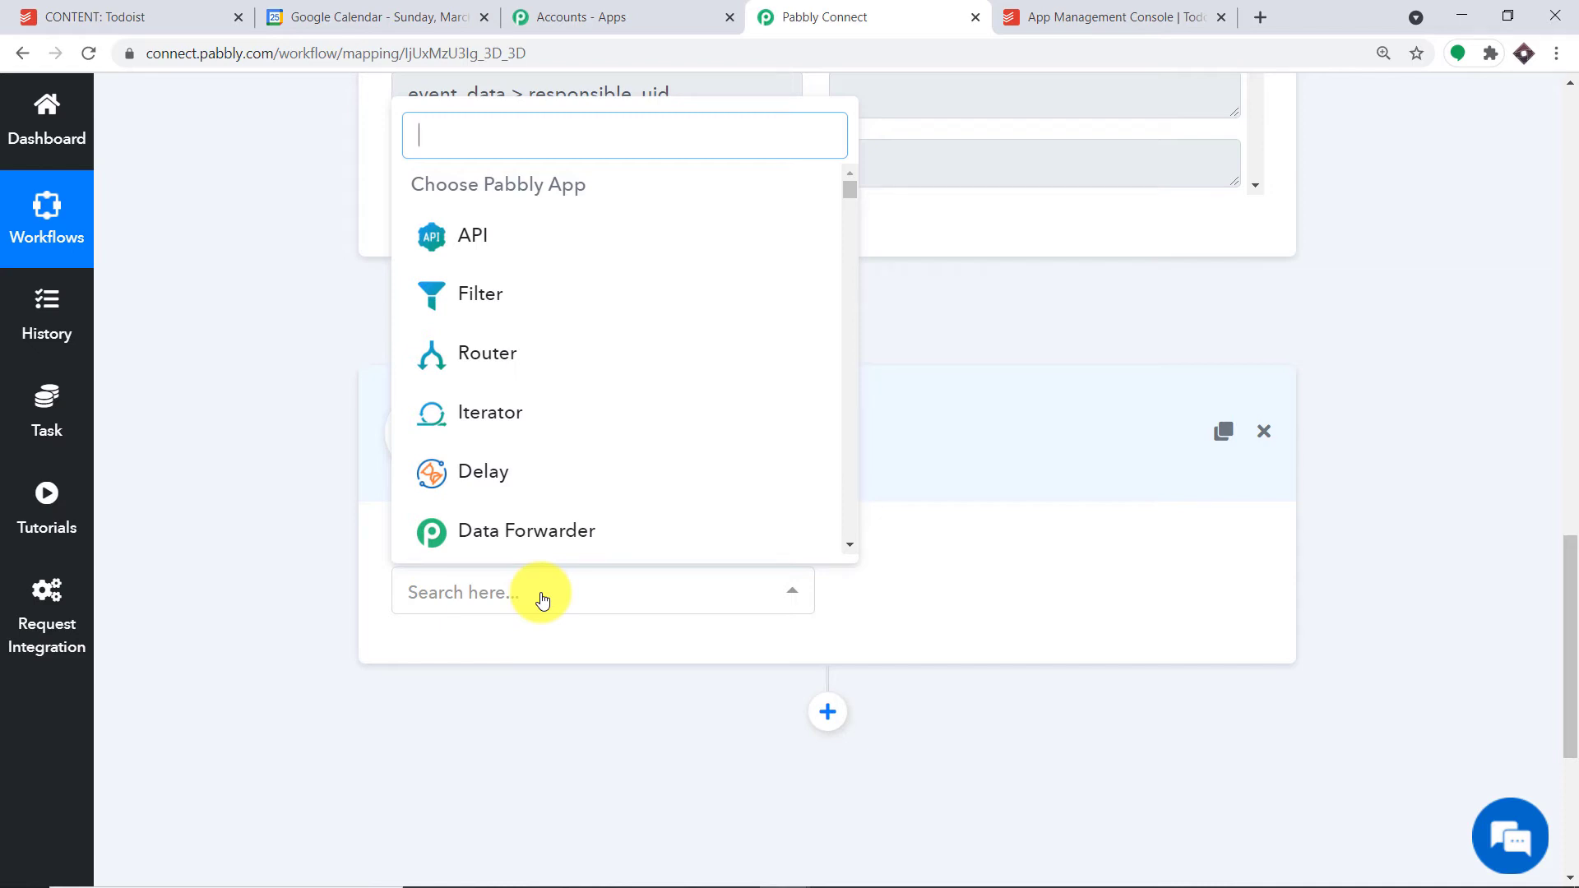
type("goo")
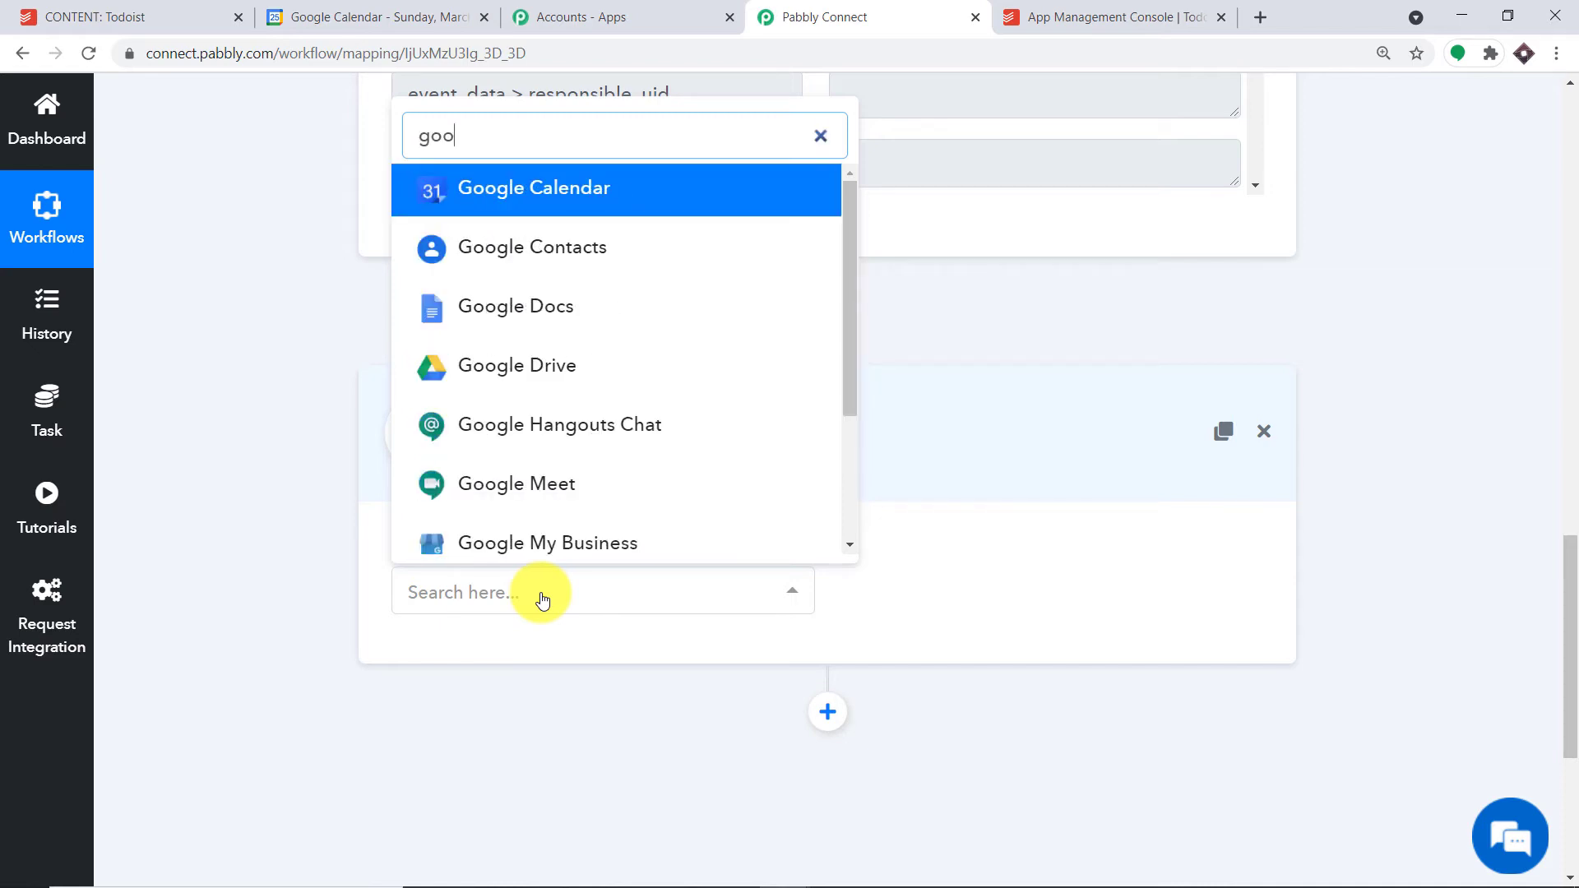
left_click(564, 197)
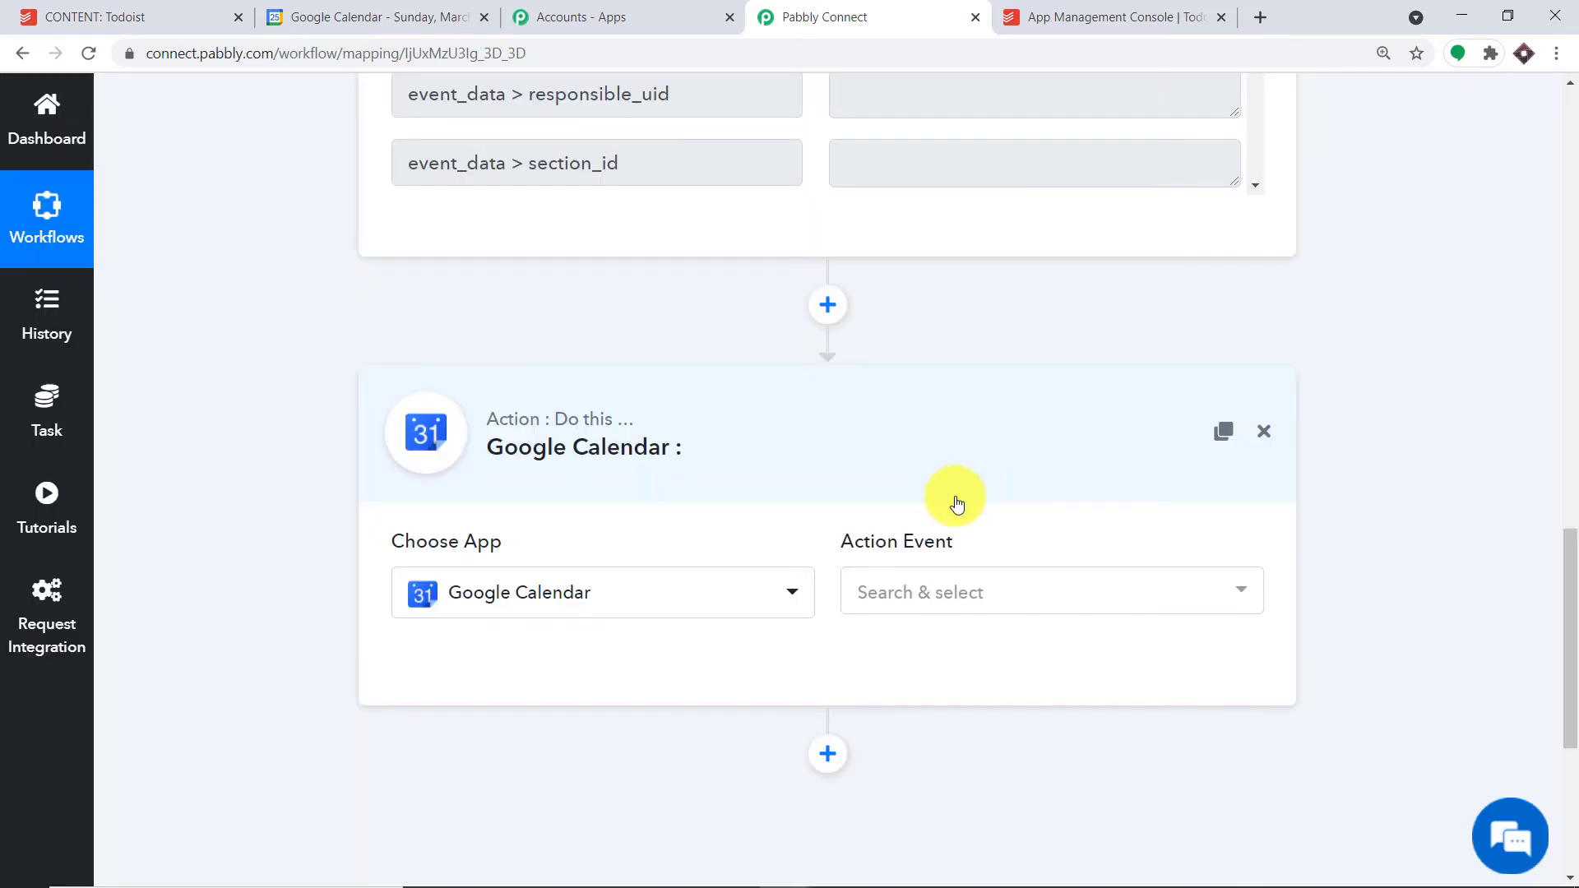
left_click(920, 592)
scroll(1012, 284, "up", 3)
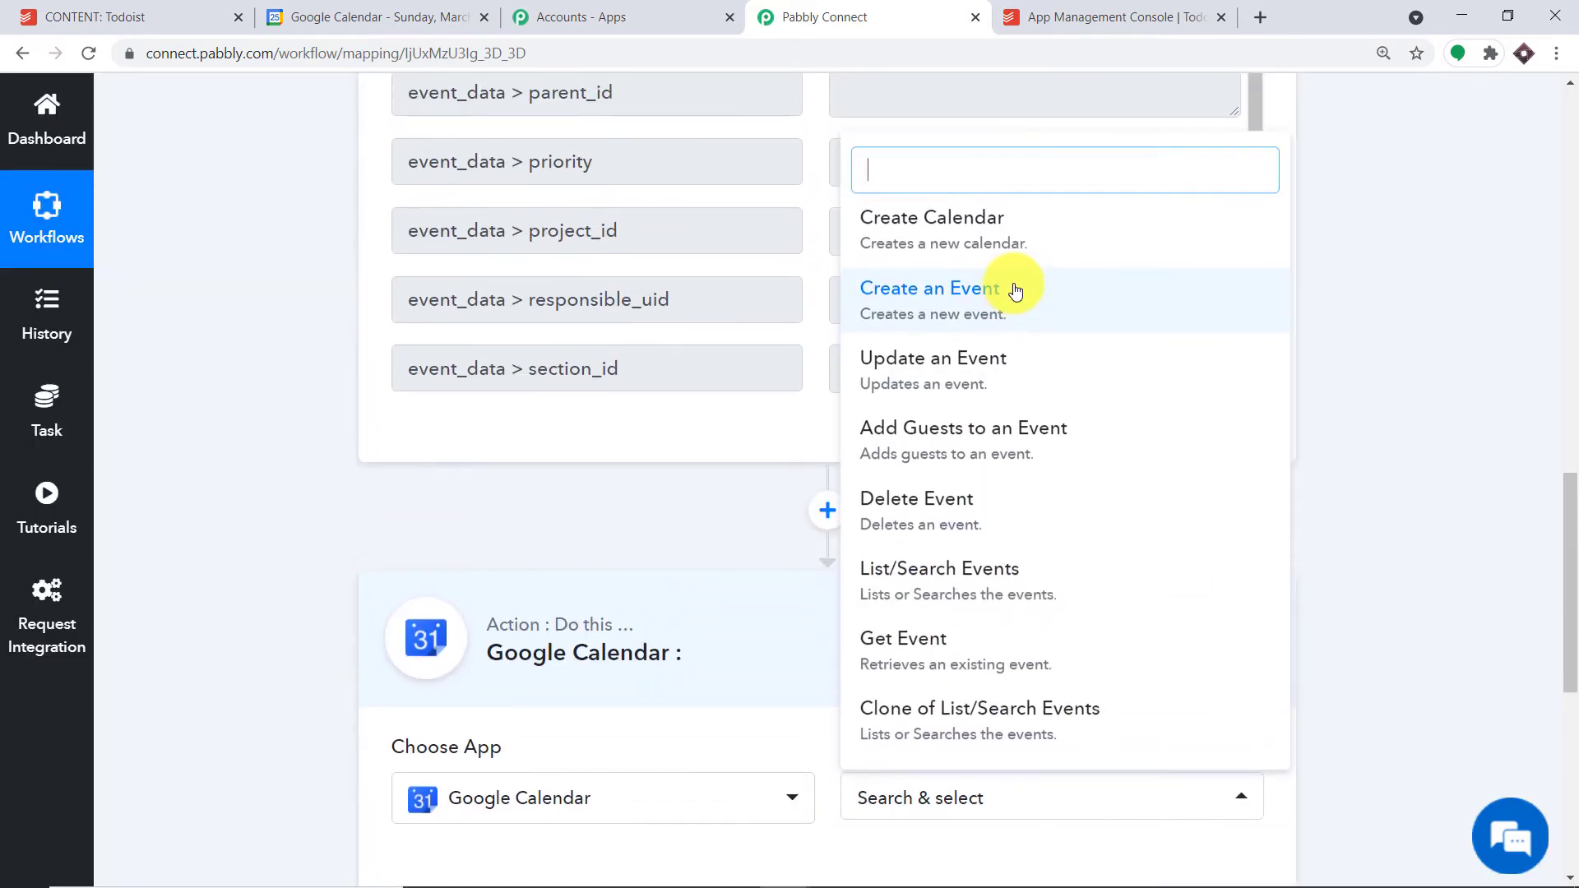
left_click(1004, 304)
scroll(1005, 317, "down", 4)
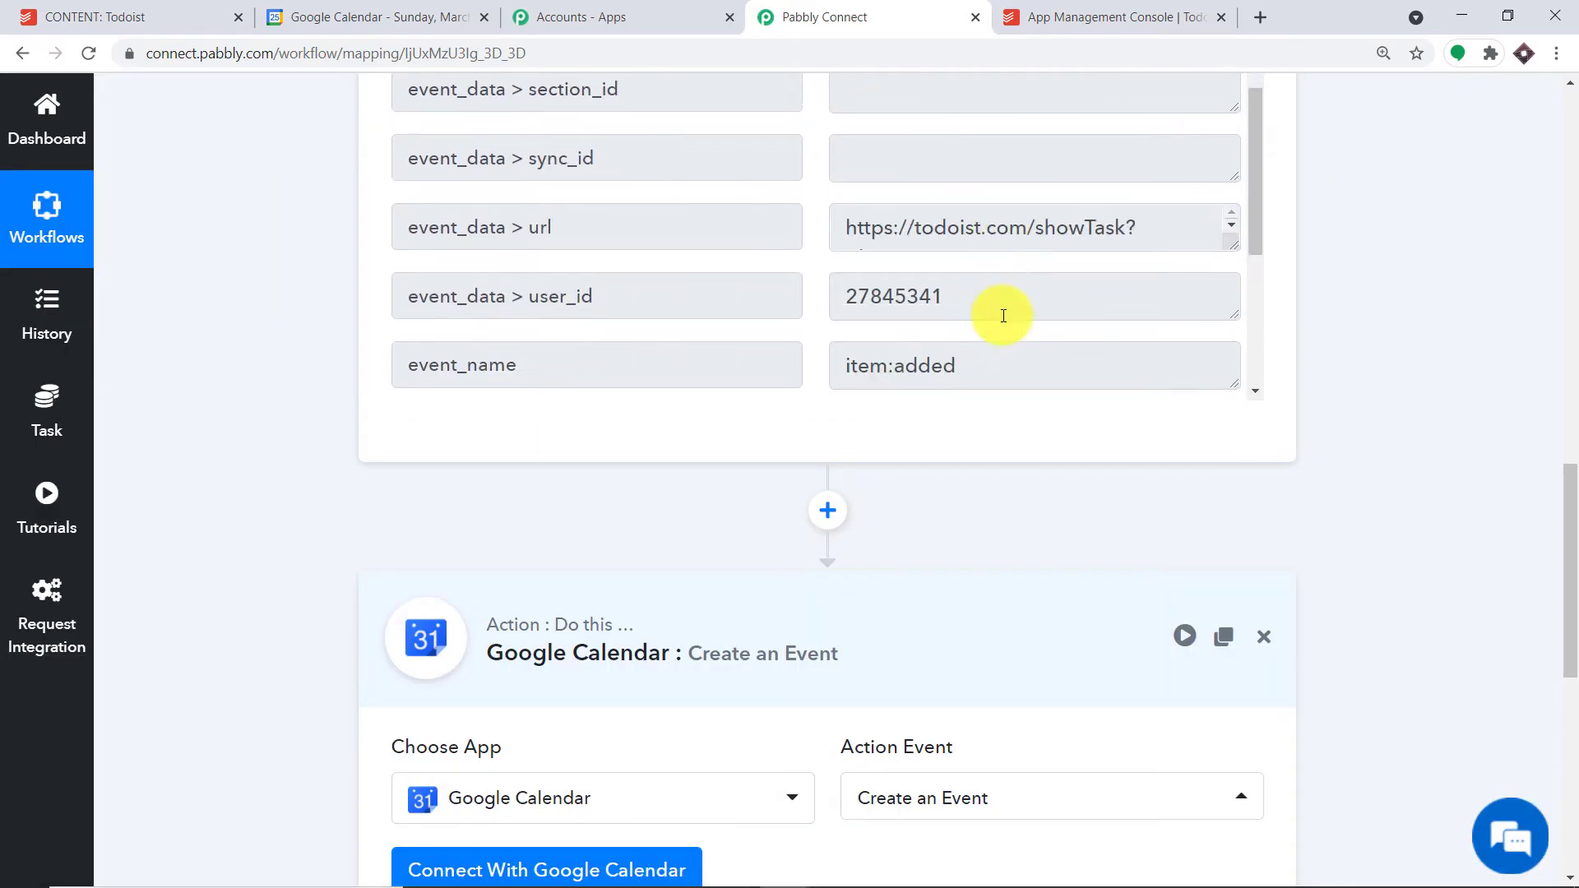
left_click(538, 872)
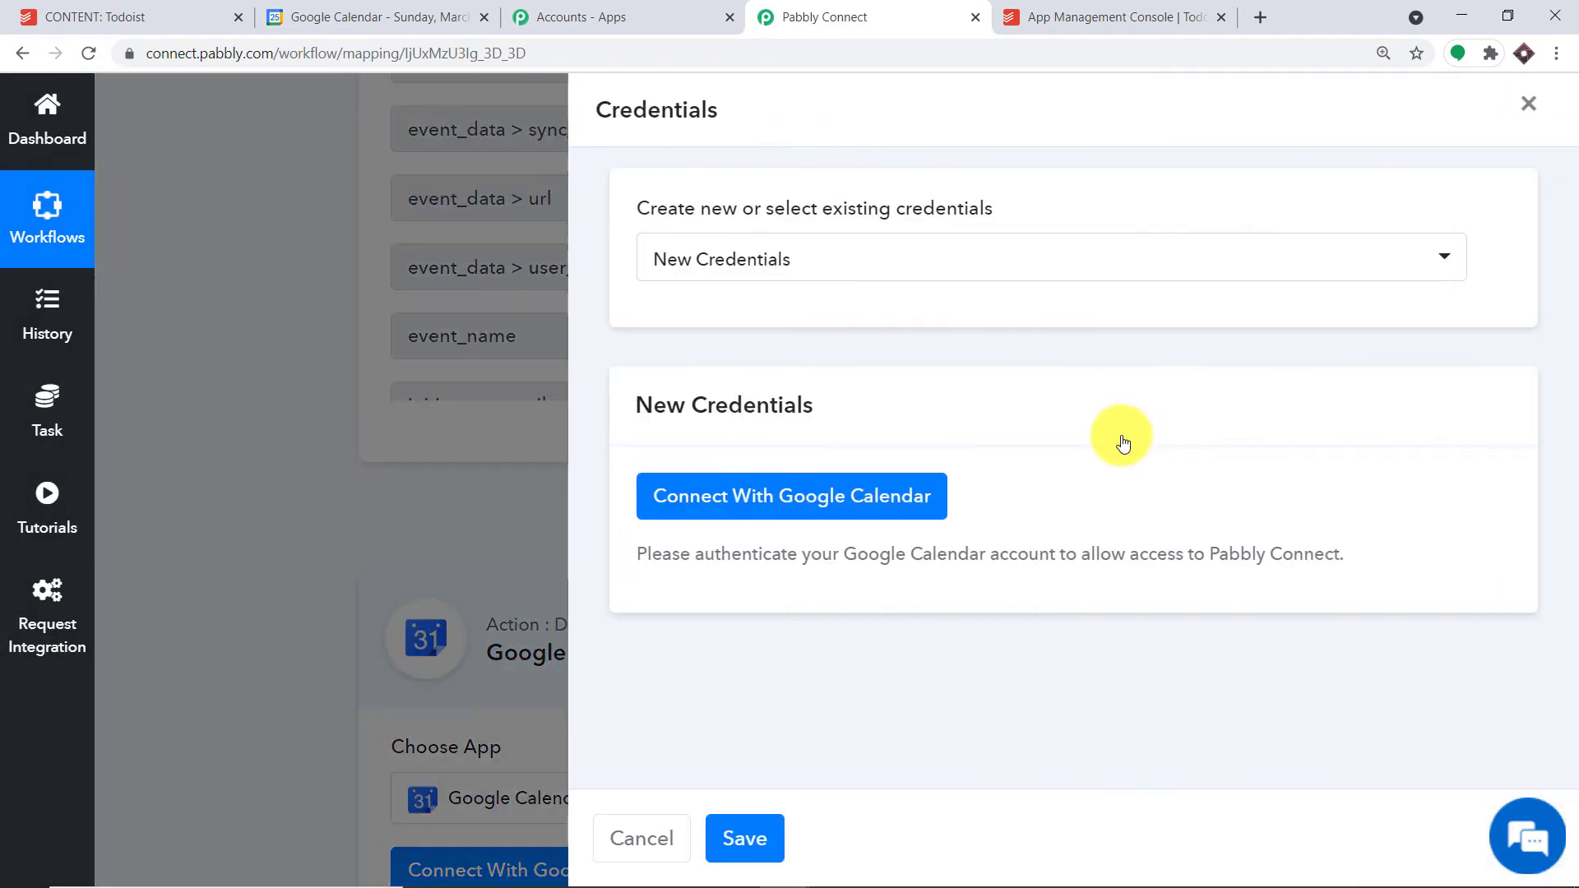
- Sign in with the Google account and allow Pabbly Connect access to its calendars
left_click(716, 497)
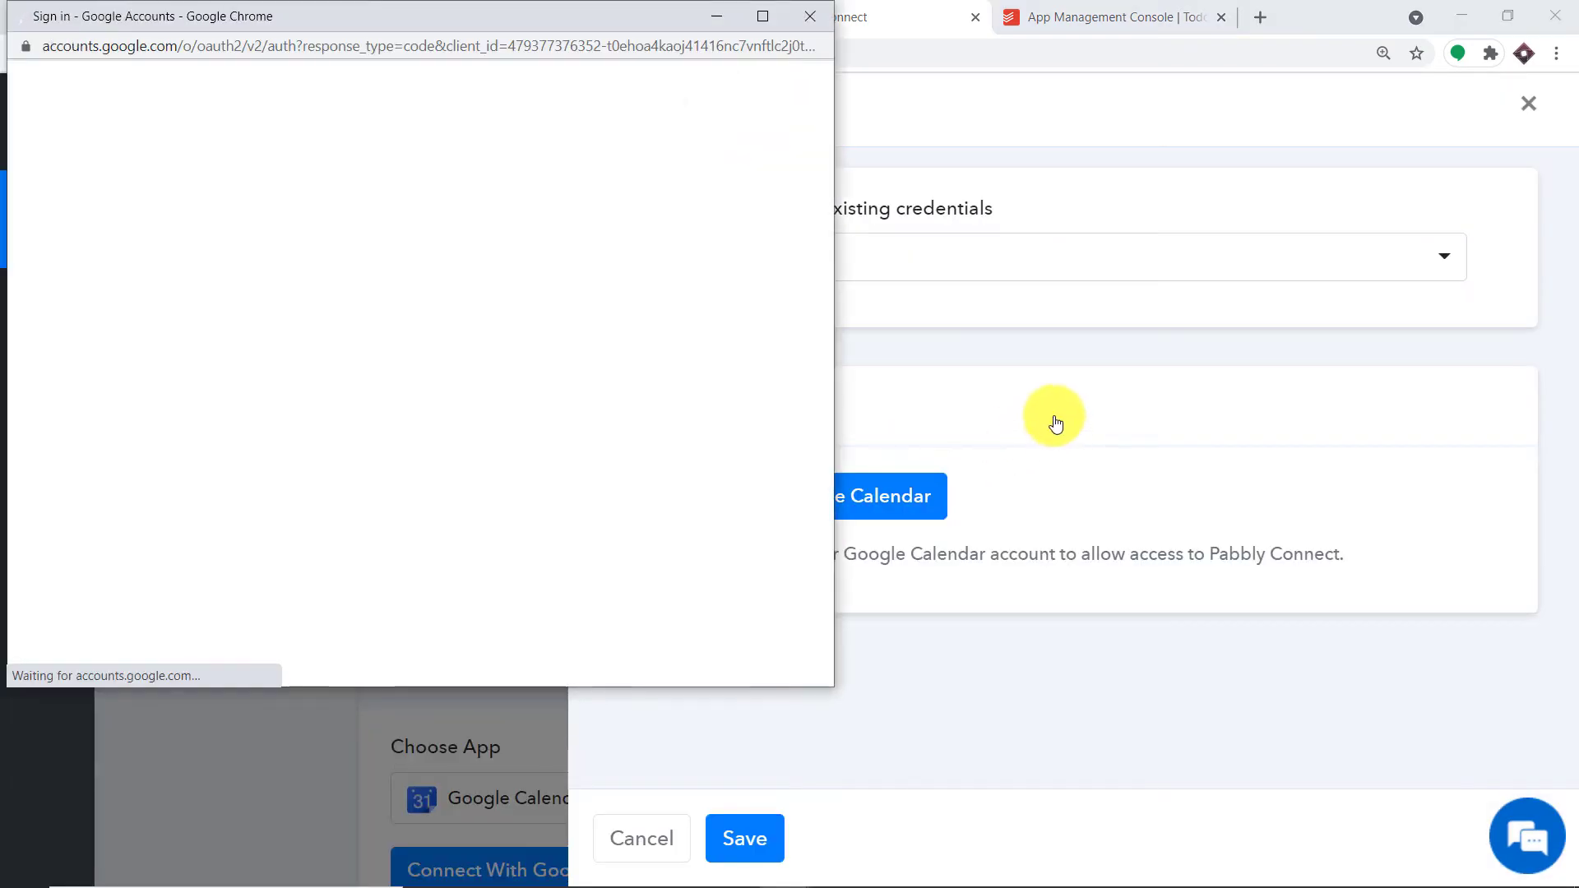
left_click_drag(402, 23, 1180, 92)
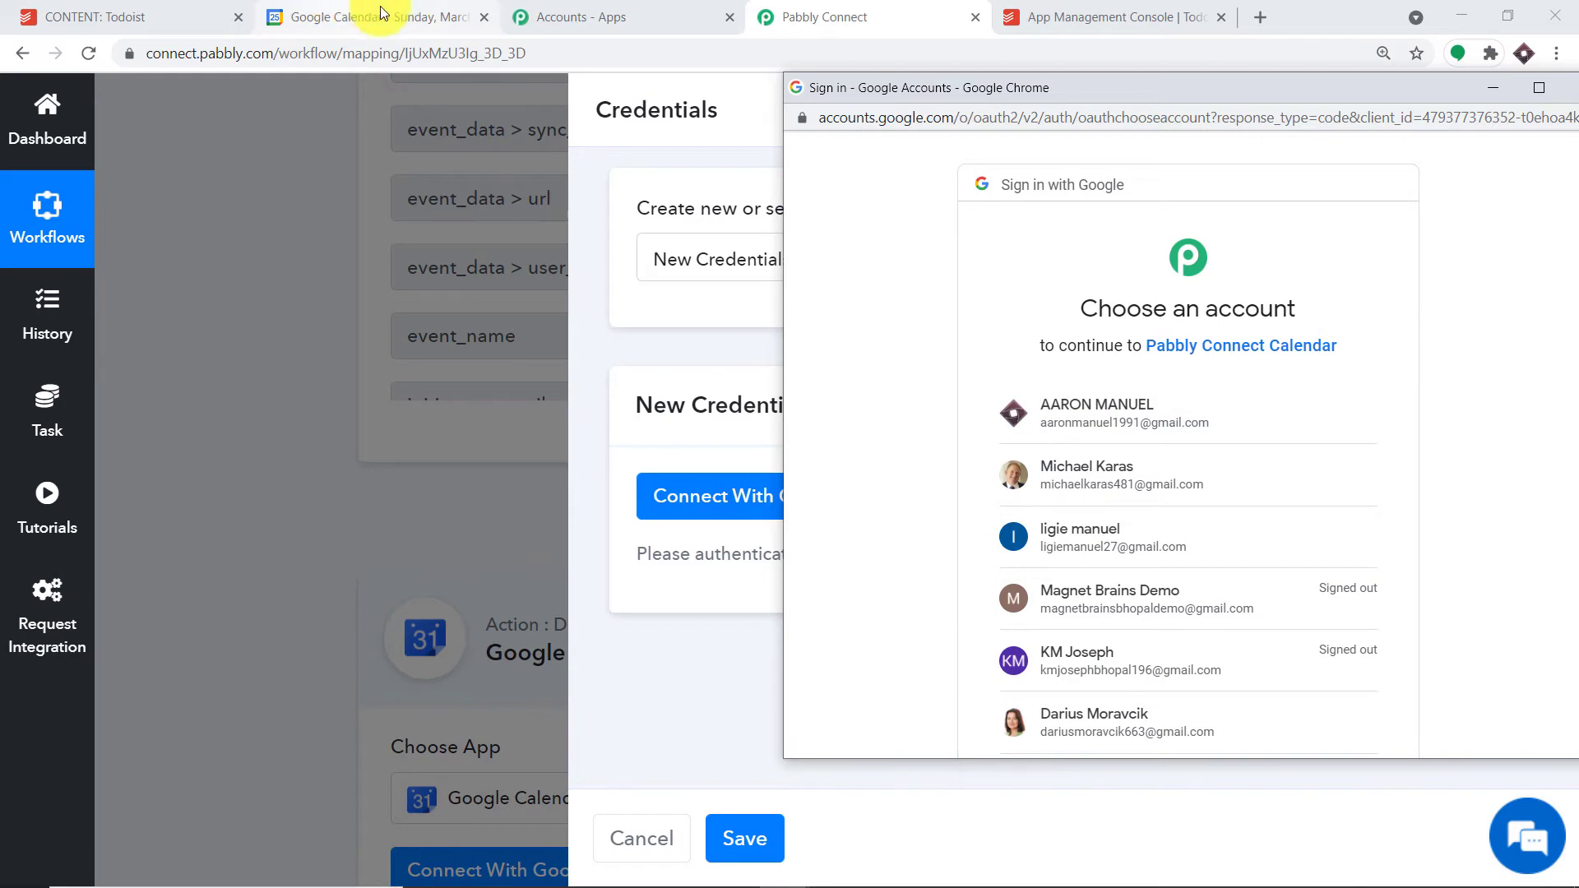
left_click(1102, 433)
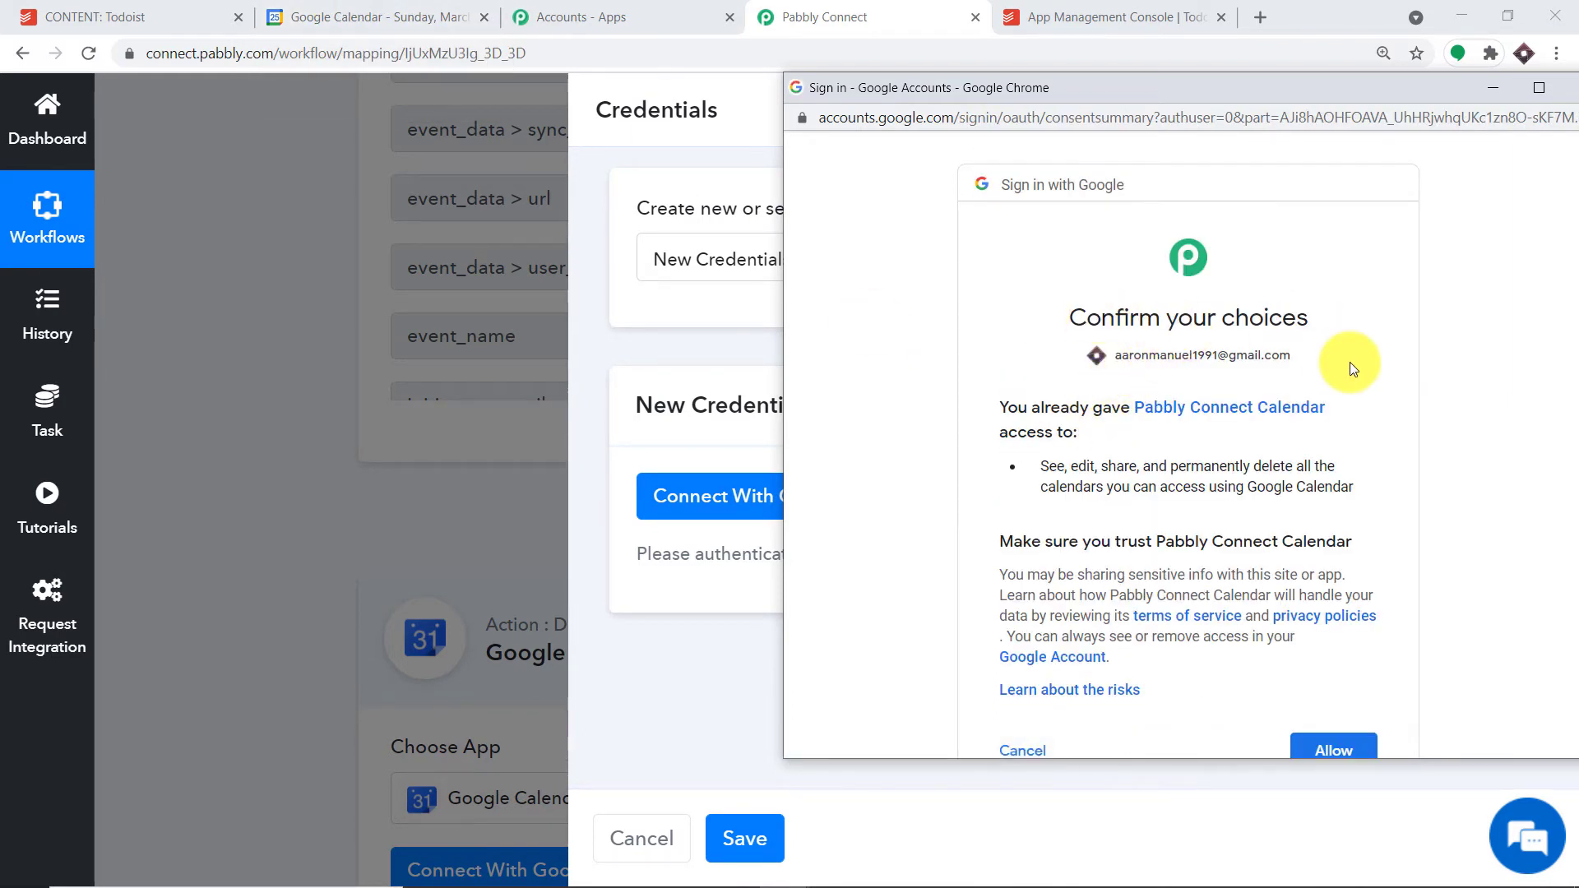
scroll(1350, 362, "down", 3)
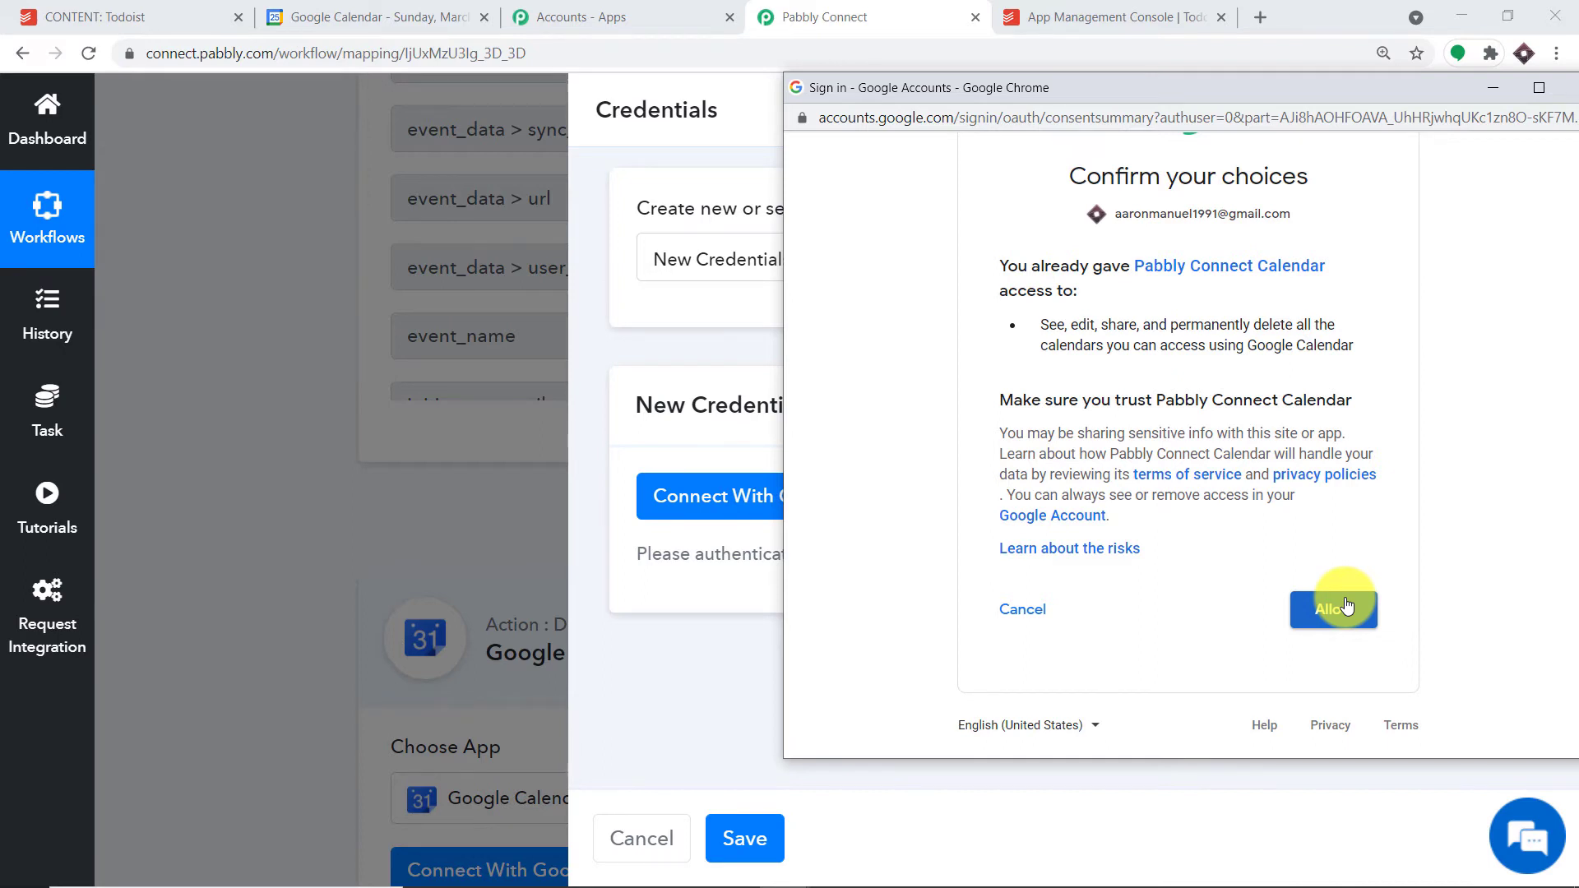
left_click(1346, 606)
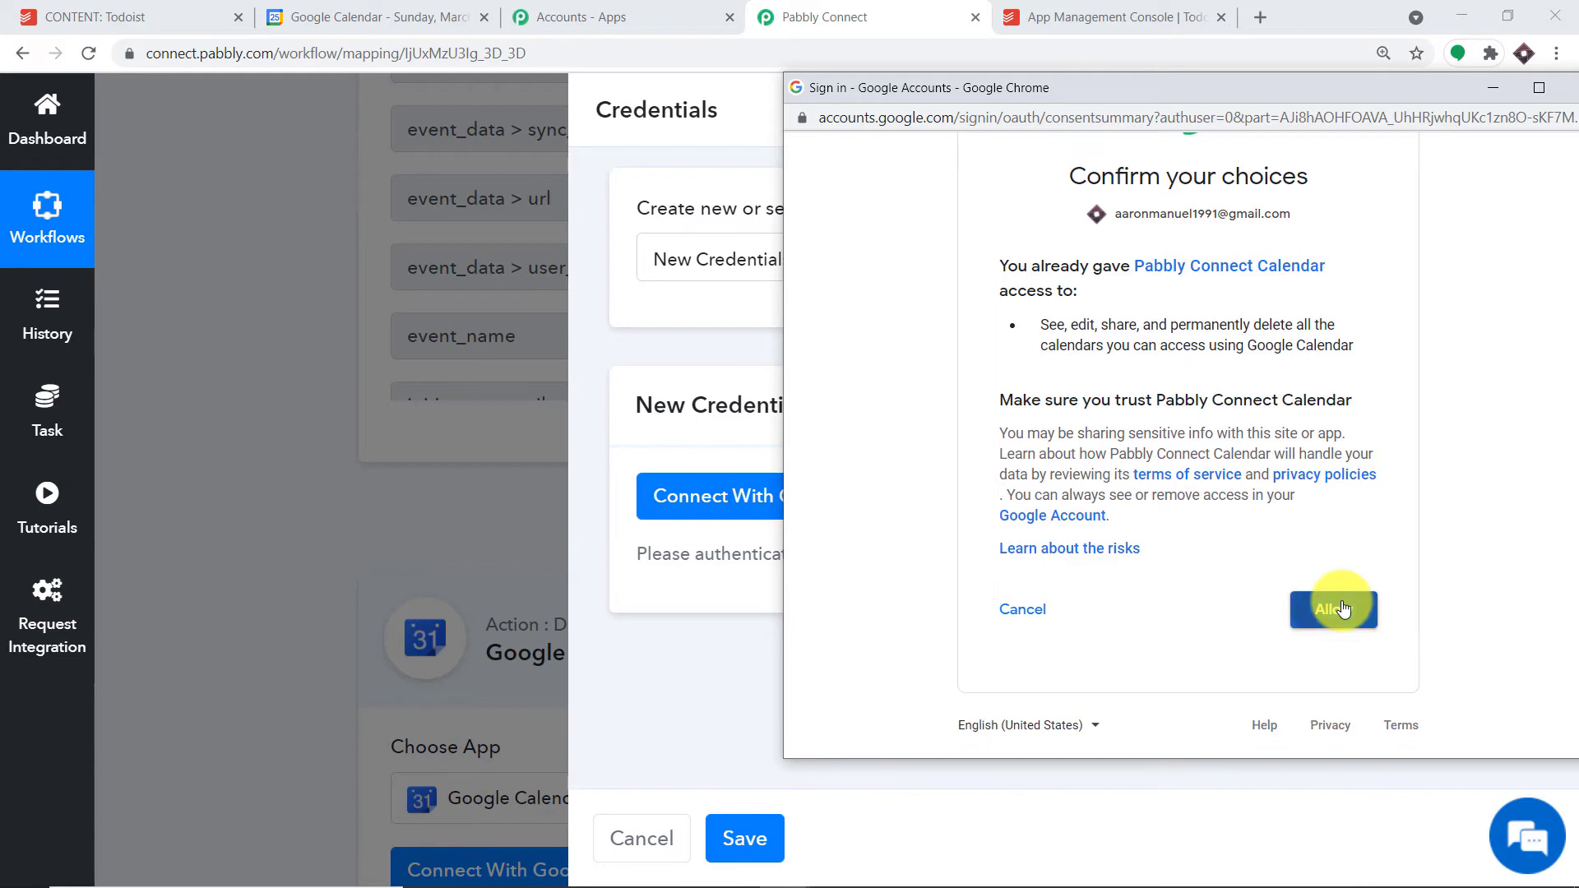
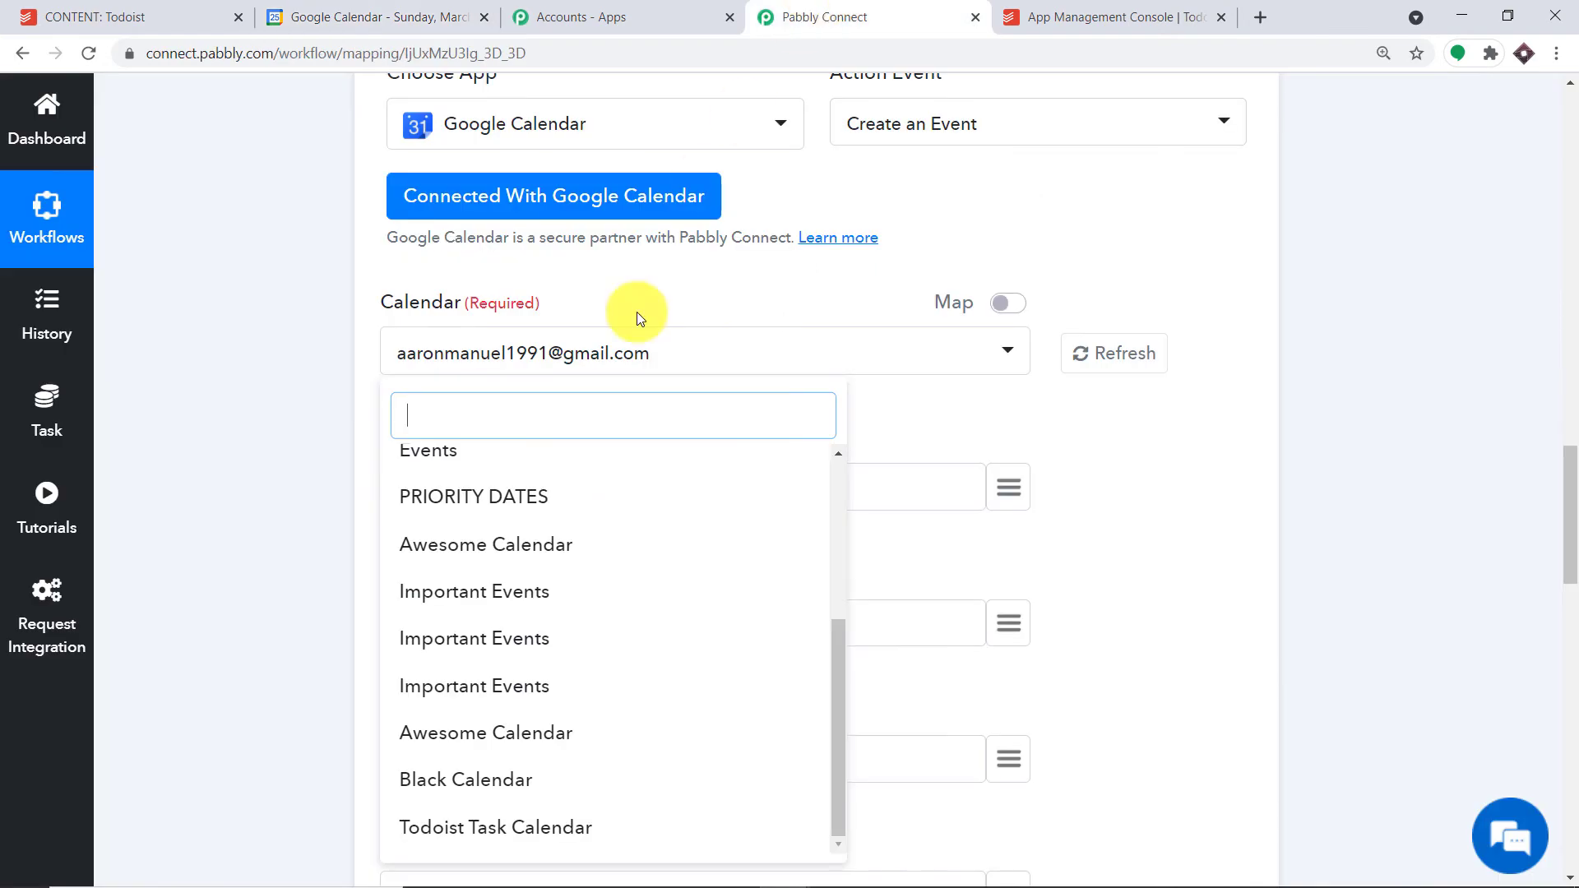
- Close the calendar list and view the Repair TV event (March 28, 2021) in Google Calendar
left_click(353, 17)
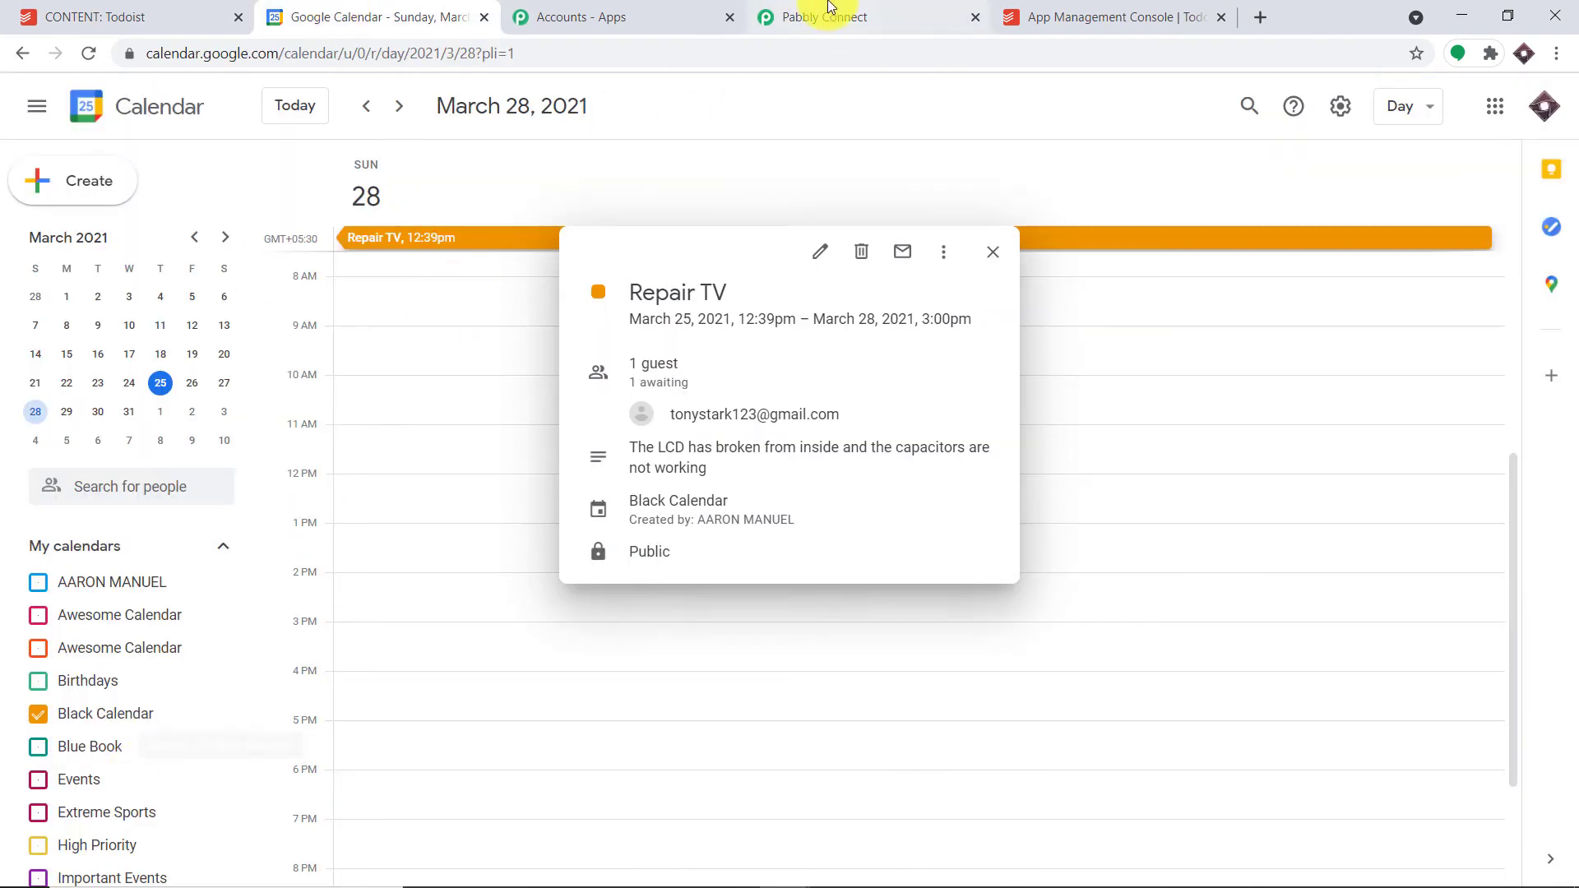
left_click(827, 16)
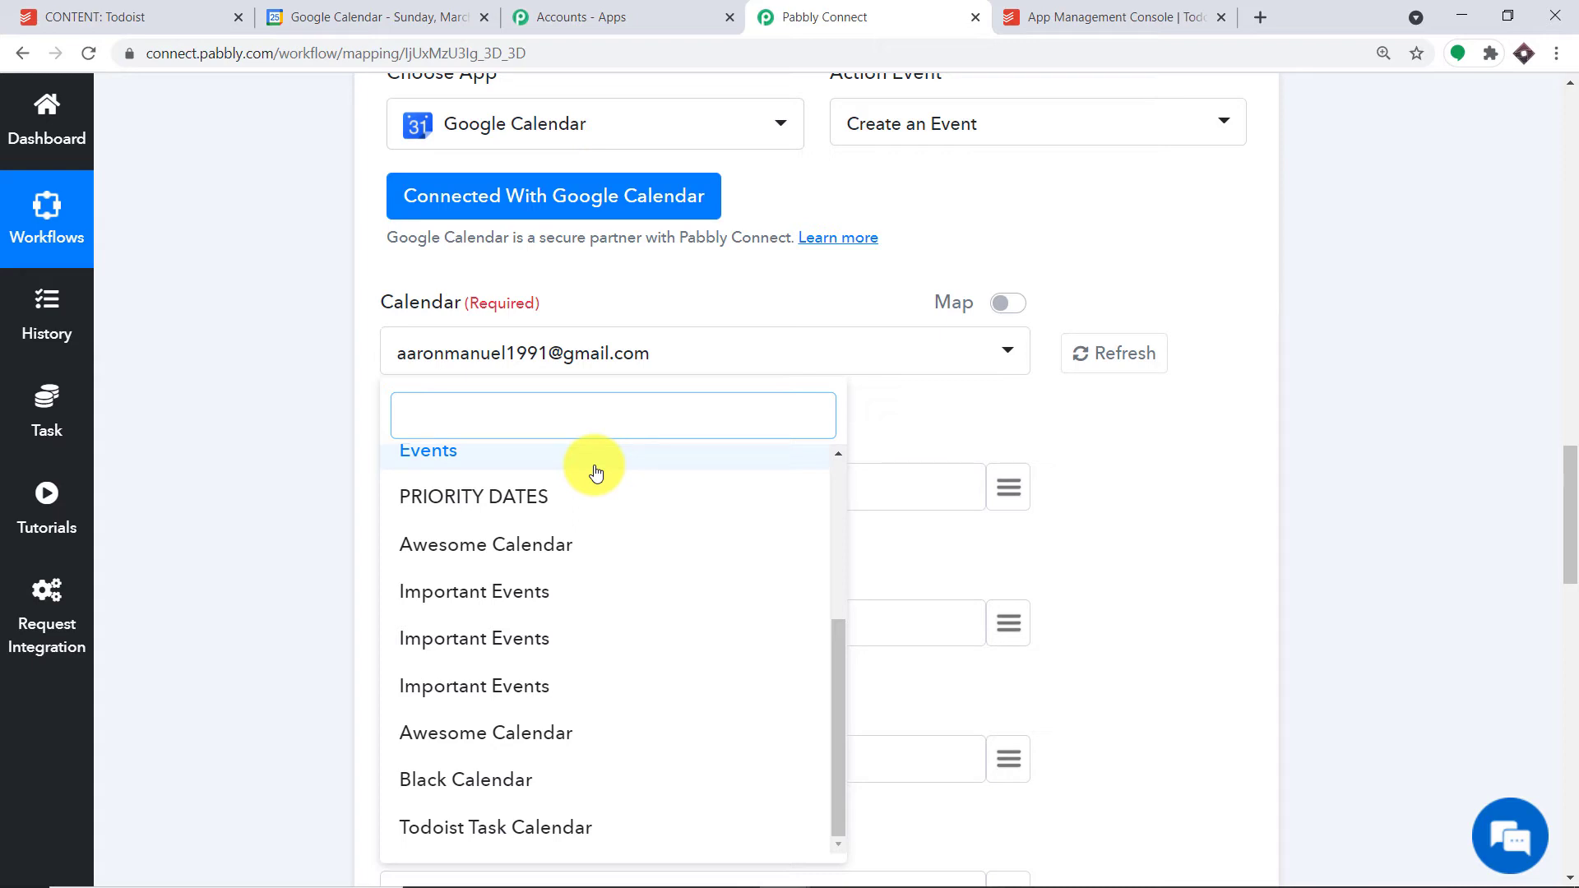
left_click(974, 190)
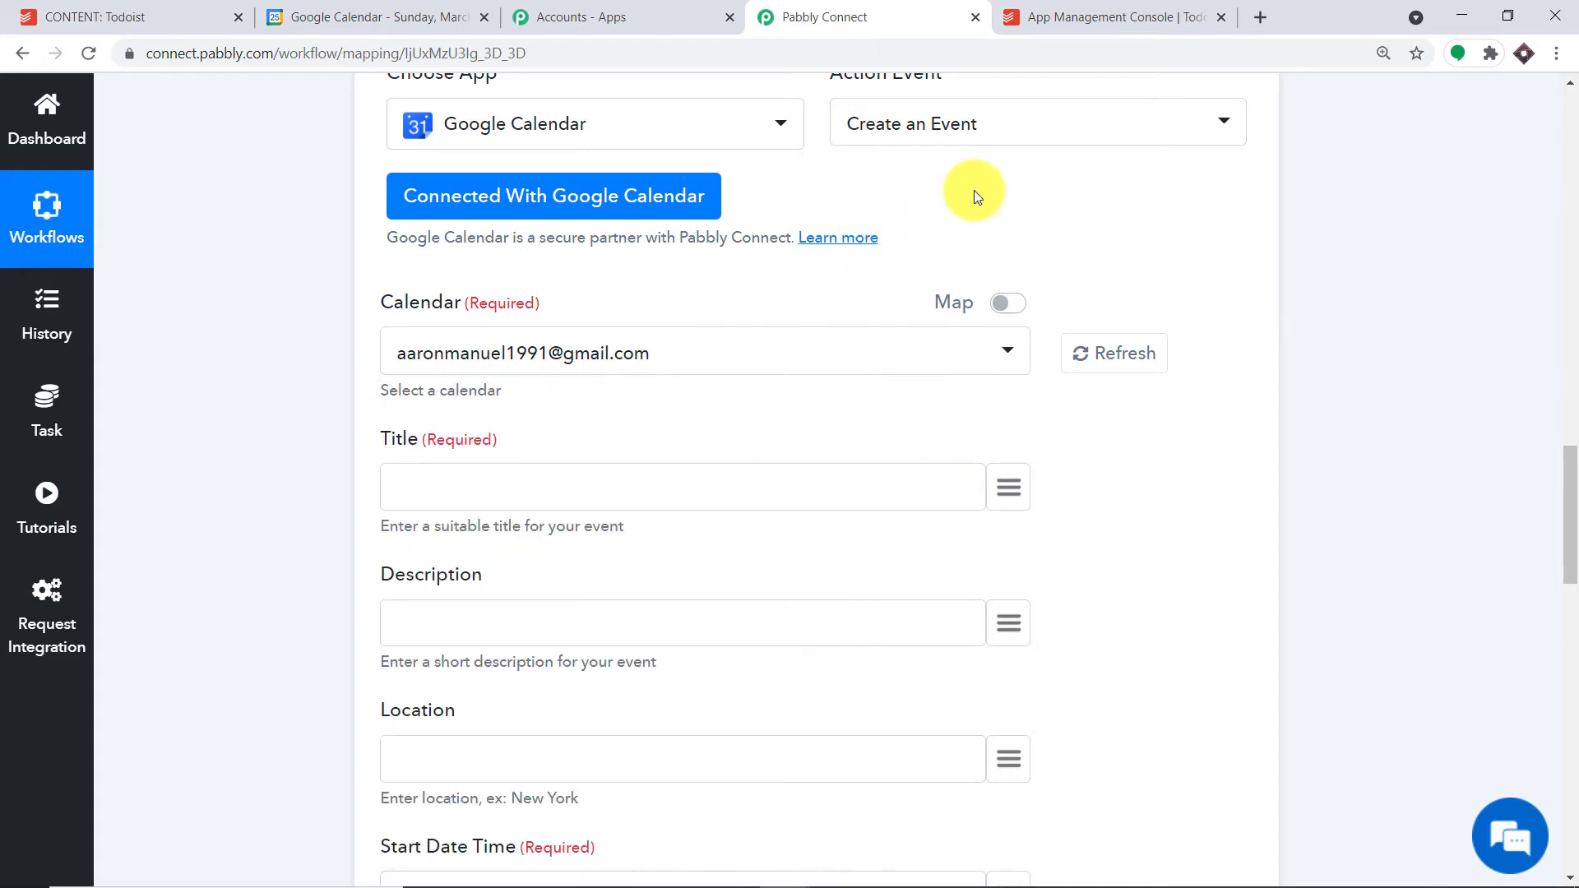
left_click(403, 16)
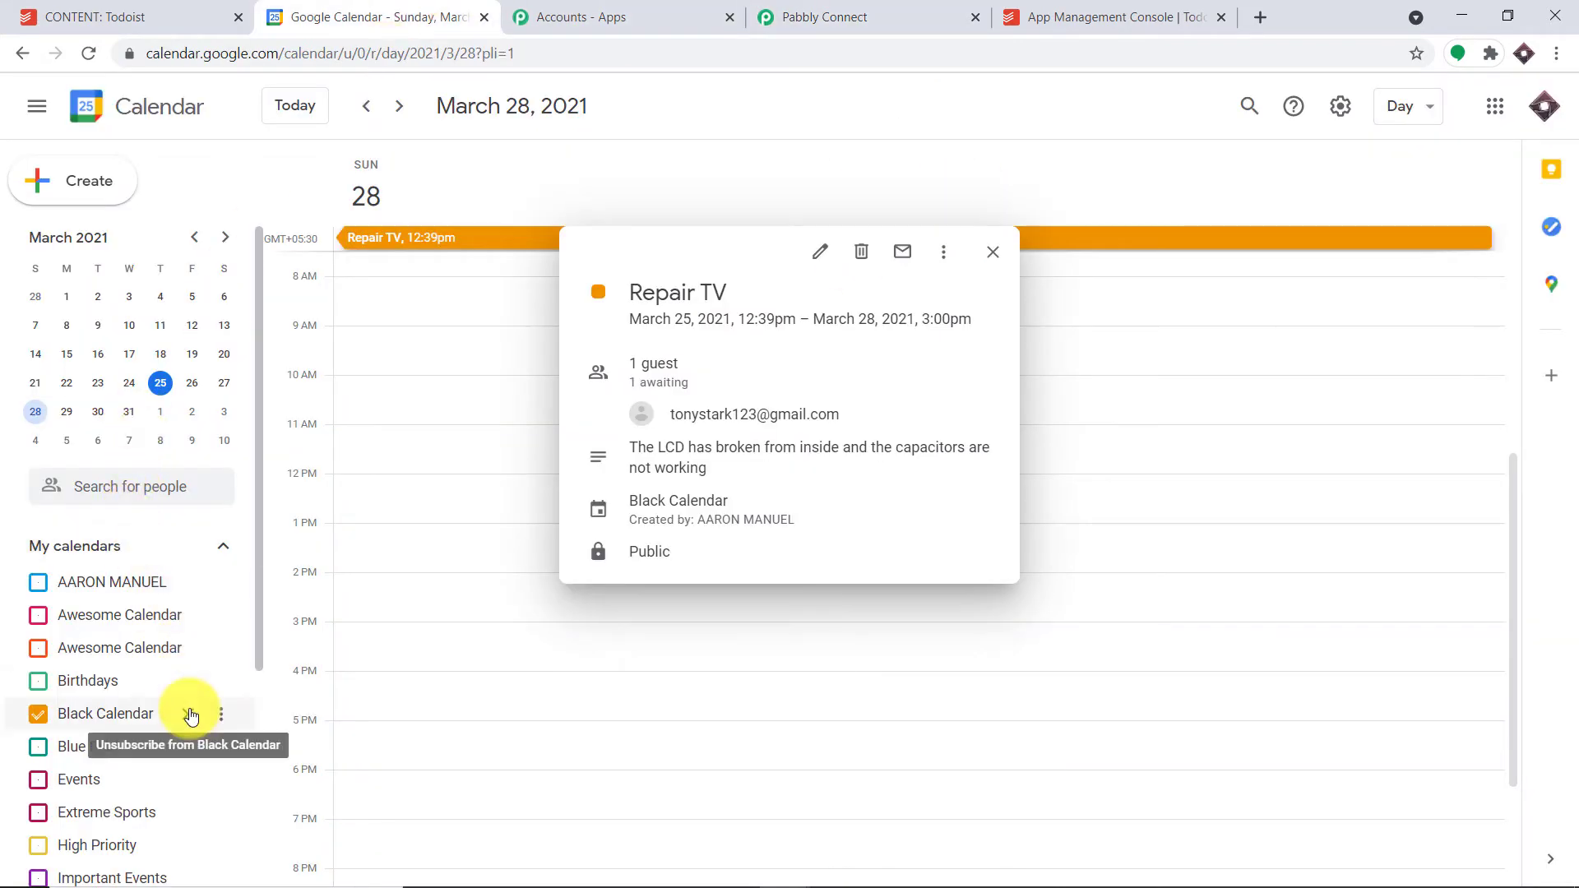
- Add a Google calendar named 'Smart Calendar', then return to the Pabbly Connect workflow
left_click_drag(258, 625, 247, 864)
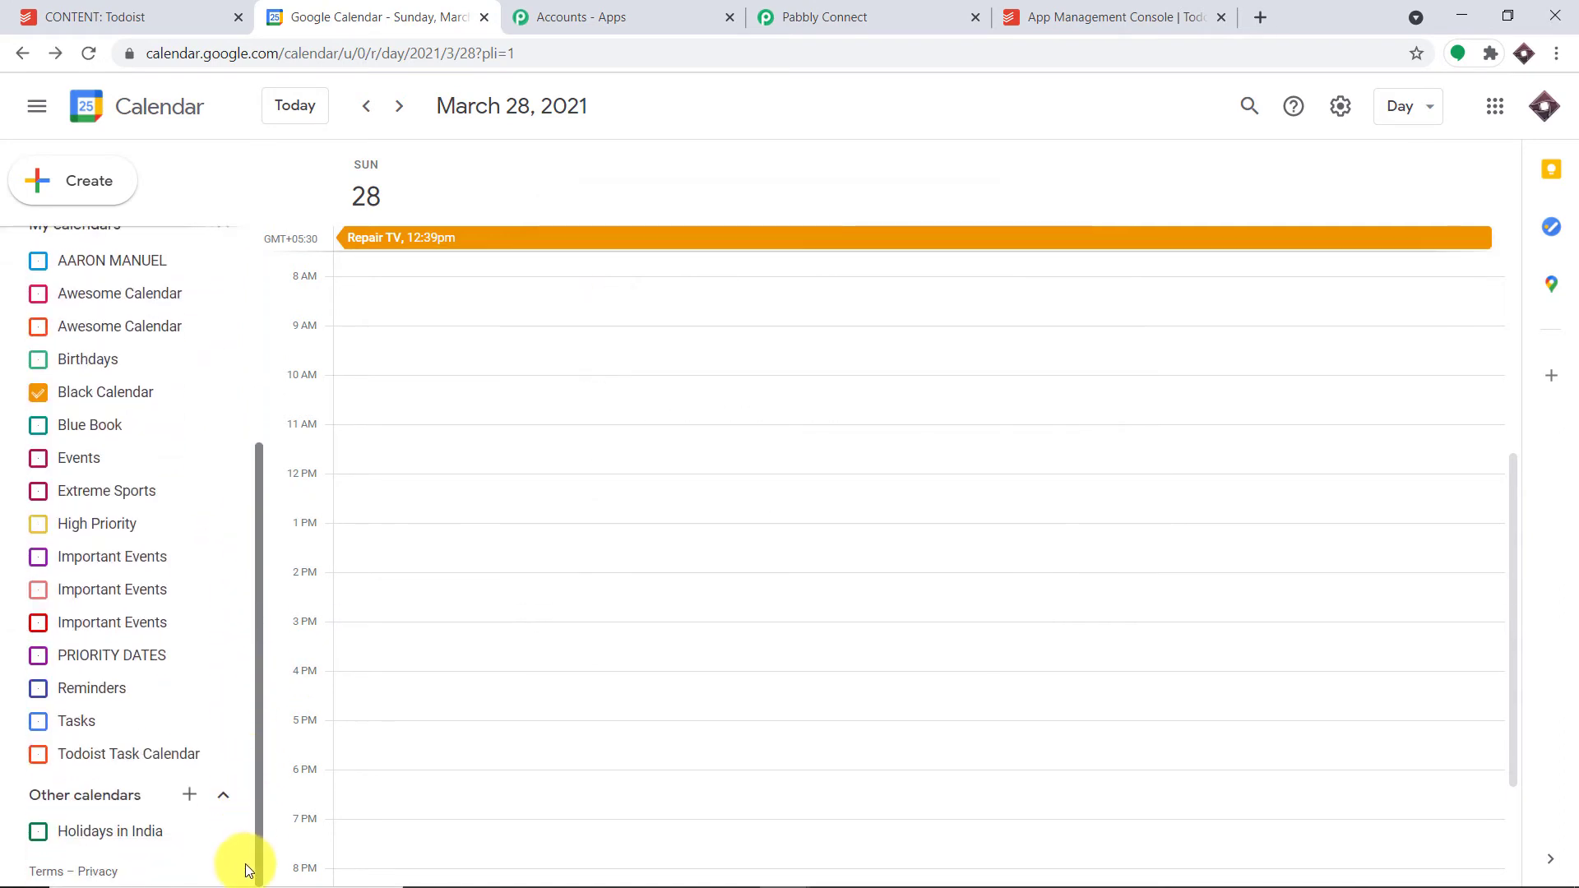
left_click(188, 796)
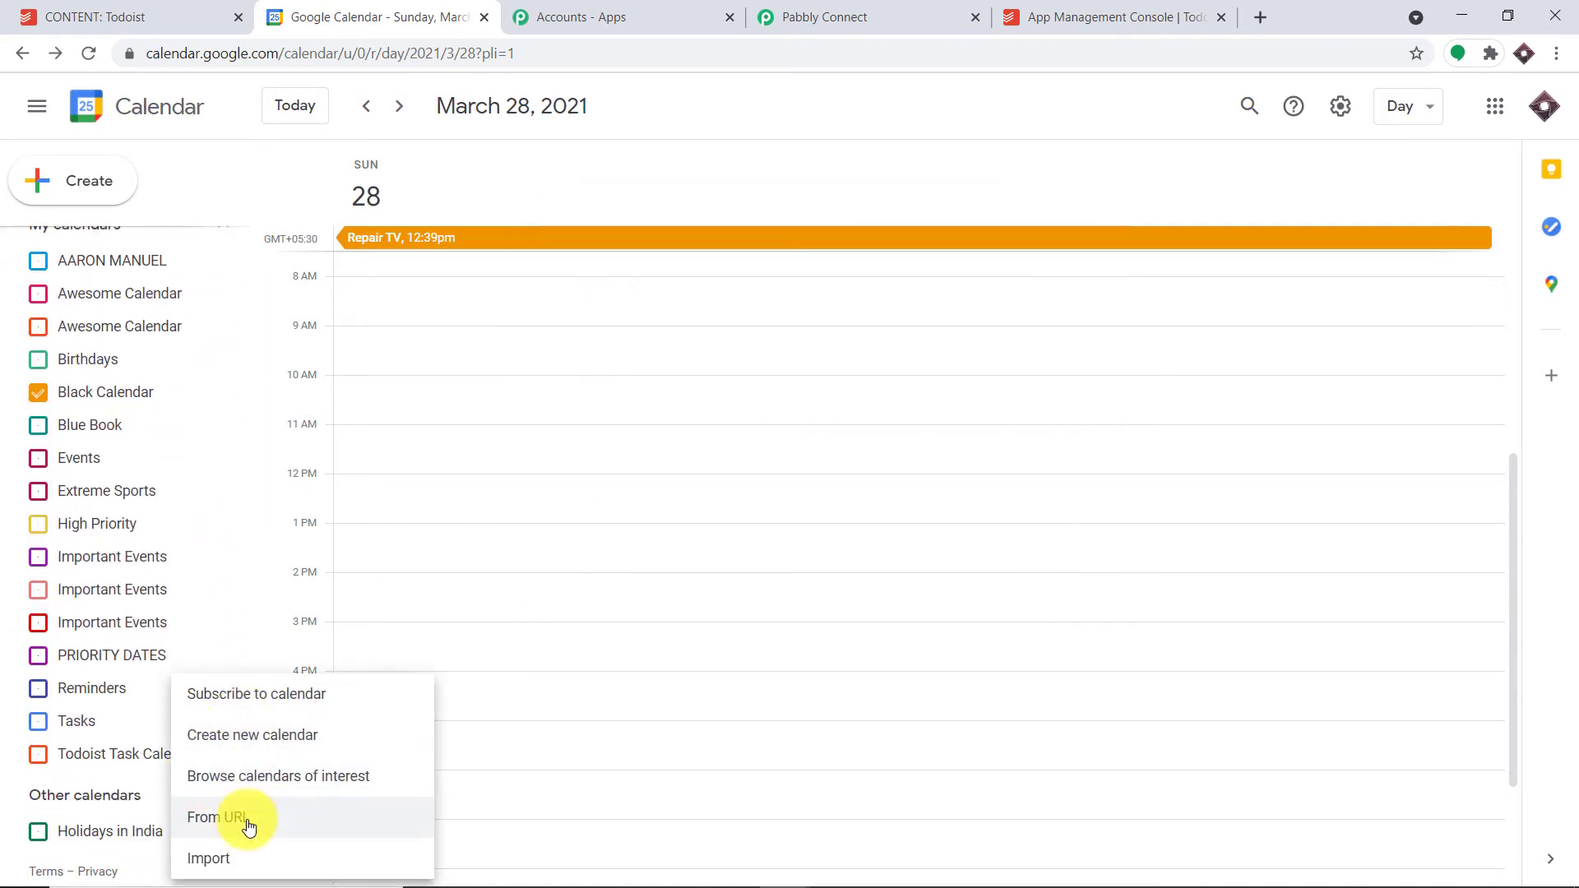
left_click(264, 743)
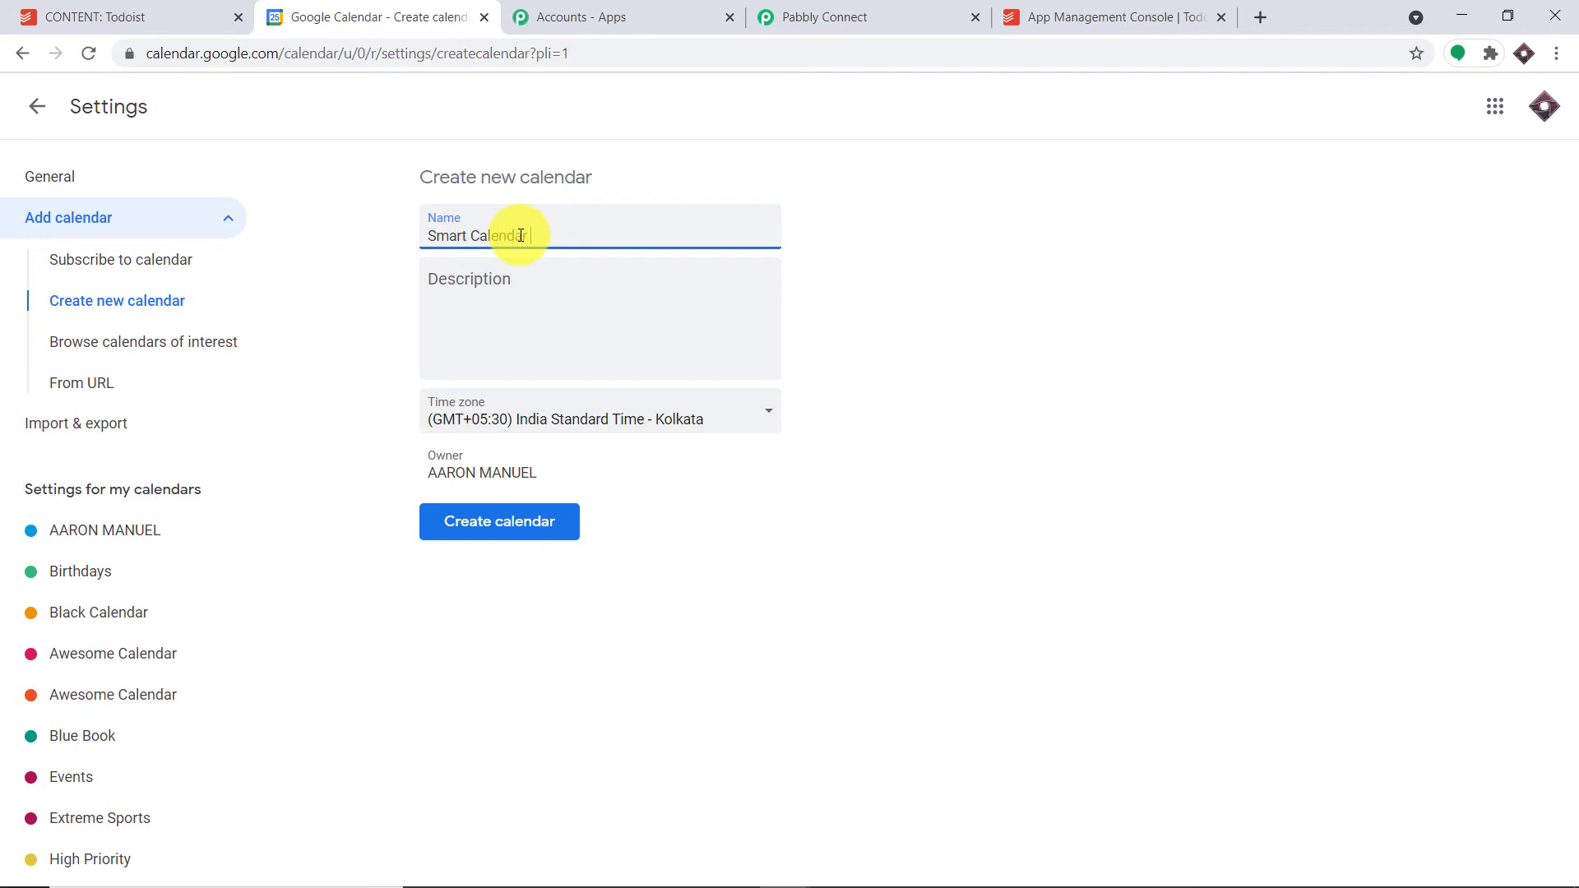
left_click(510, 523)
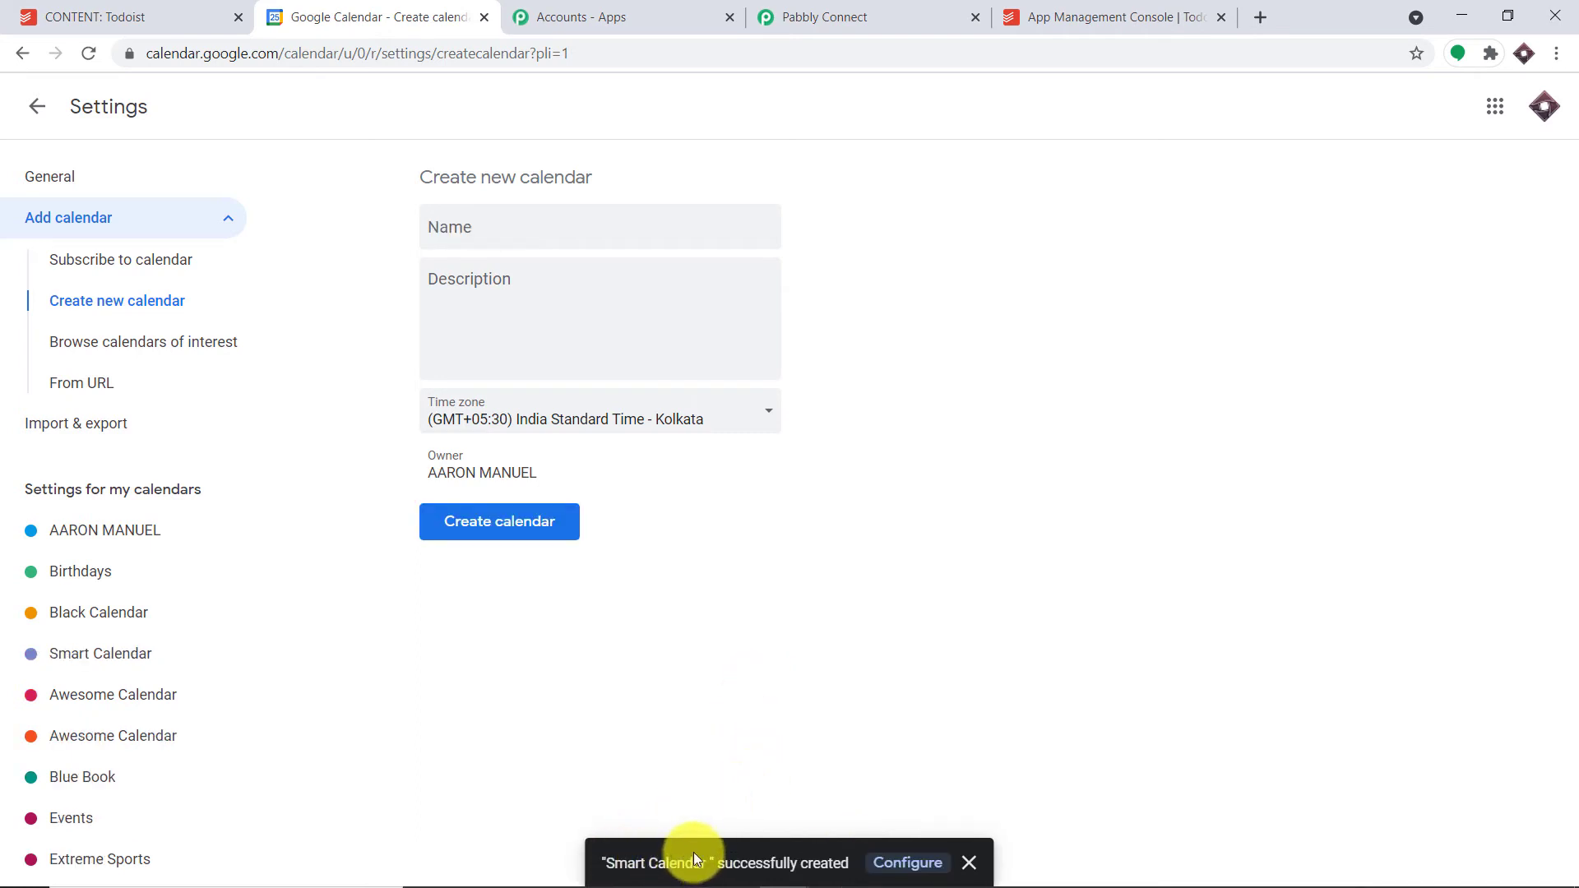
left_click(806, 9)
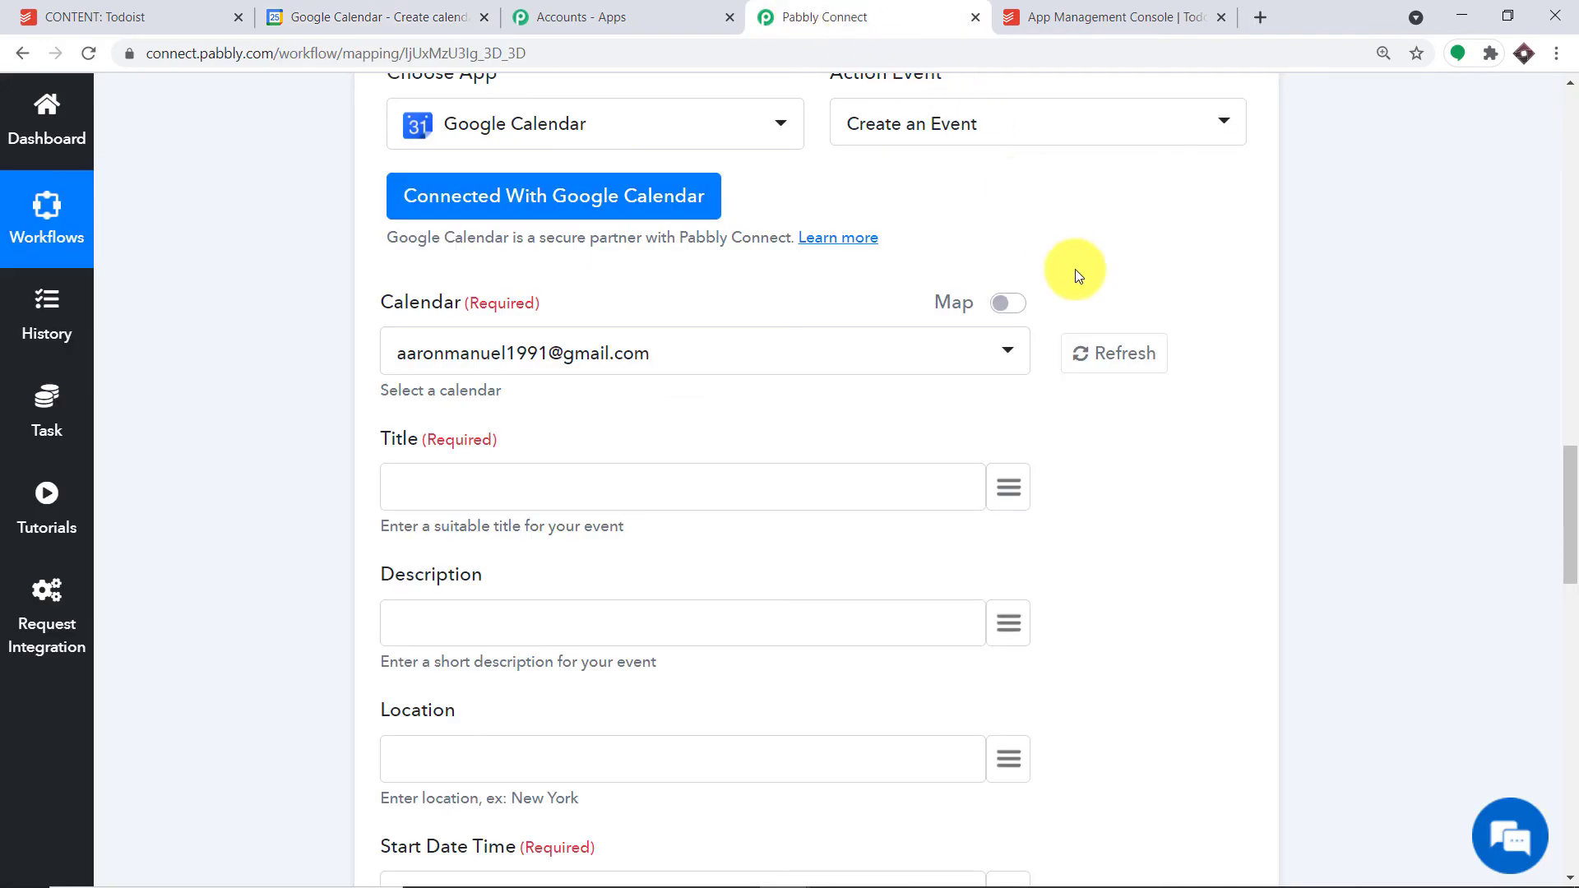
- Refresh the Google calendars and select Smart Calendar as the event's calendar
left_click(1139, 352)
scroll(1142, 334, "down", 1)
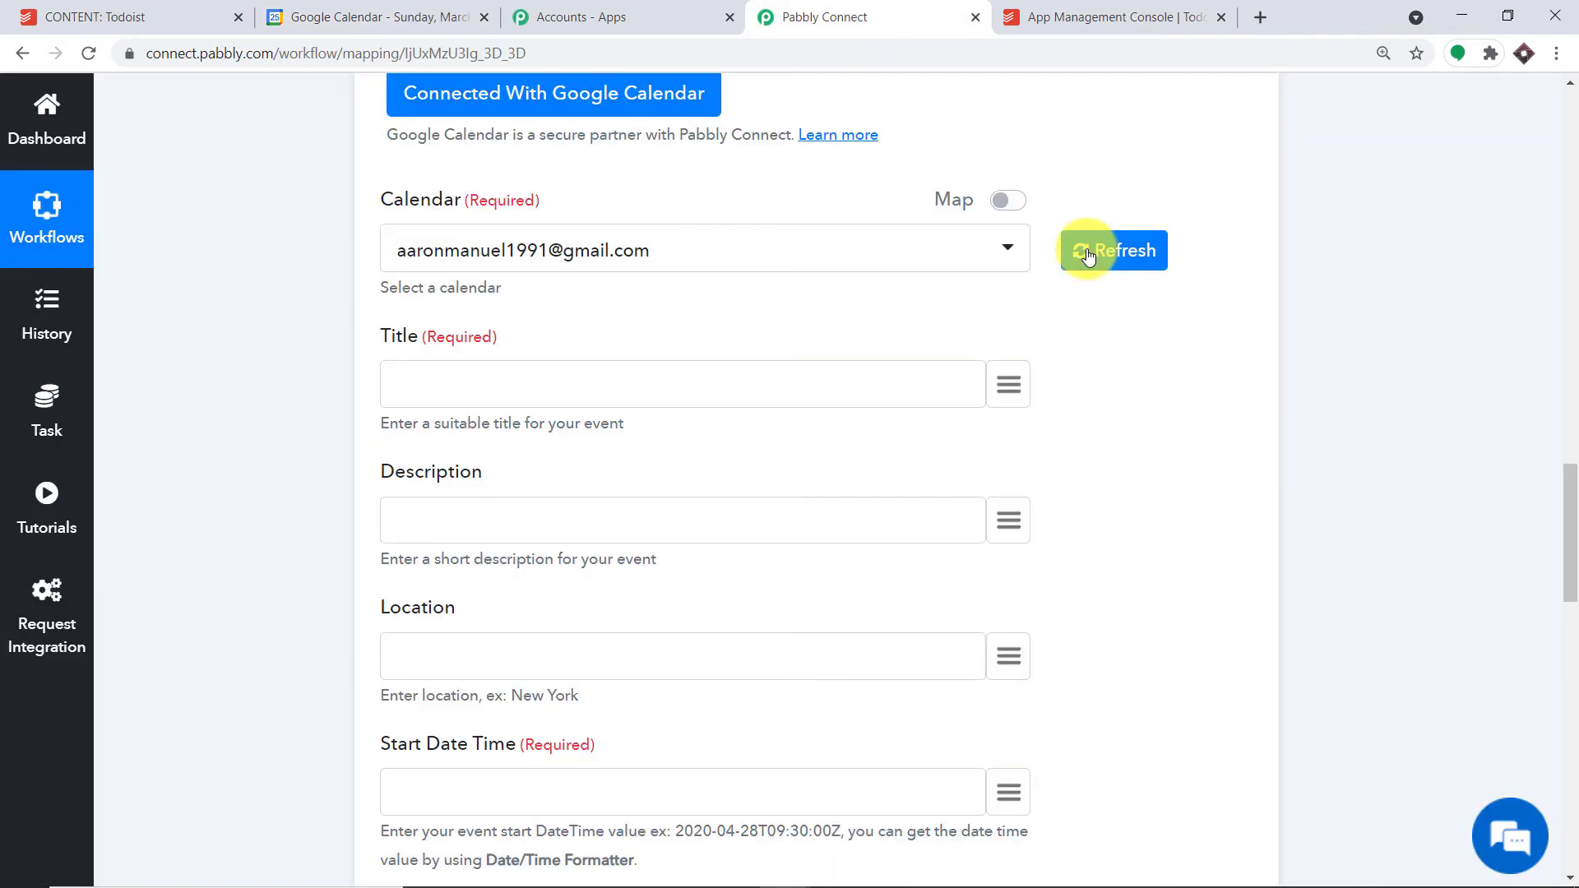
left_click(724, 250)
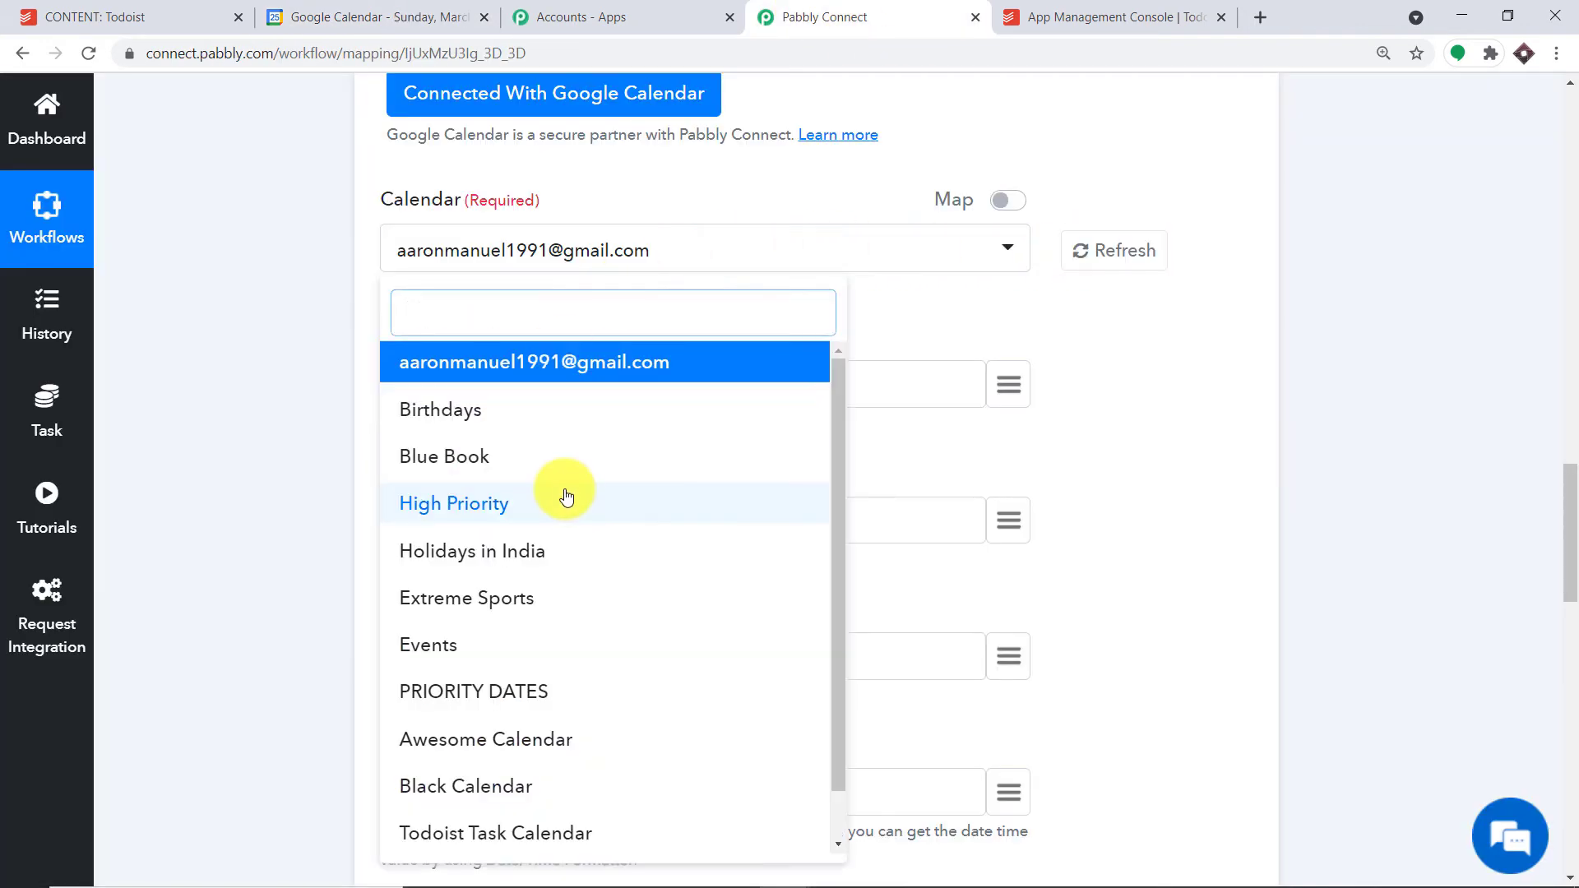
scroll(576, 510, "down", 1)
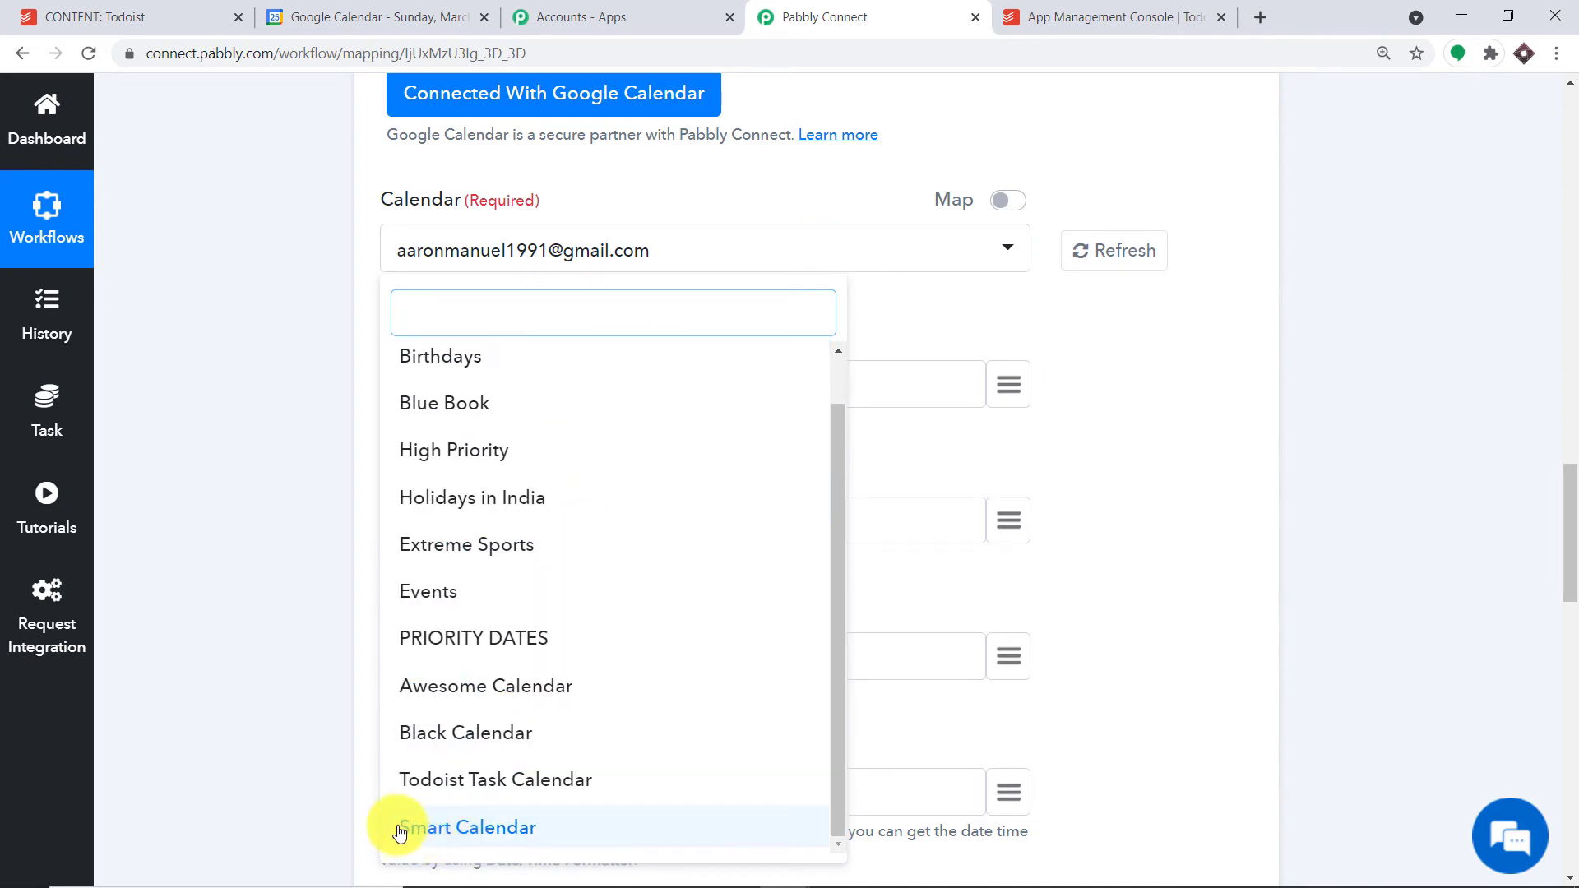
left_click(490, 828)
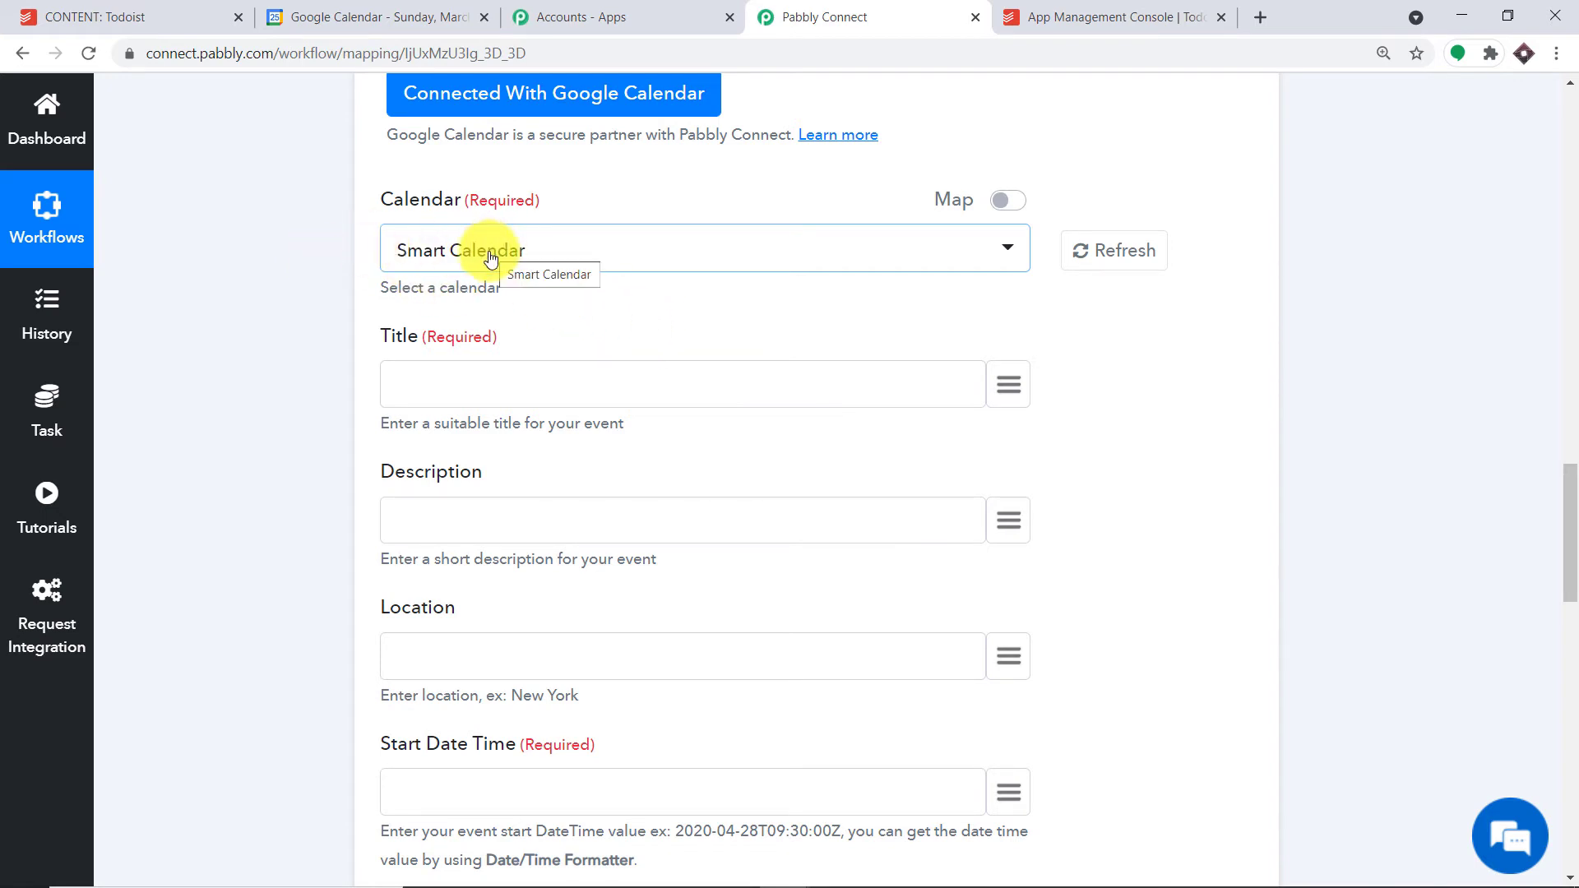
- Browse the Todoist New Task fields available for the Title, then close the mapping list
scroll(490, 258, "down", 1)
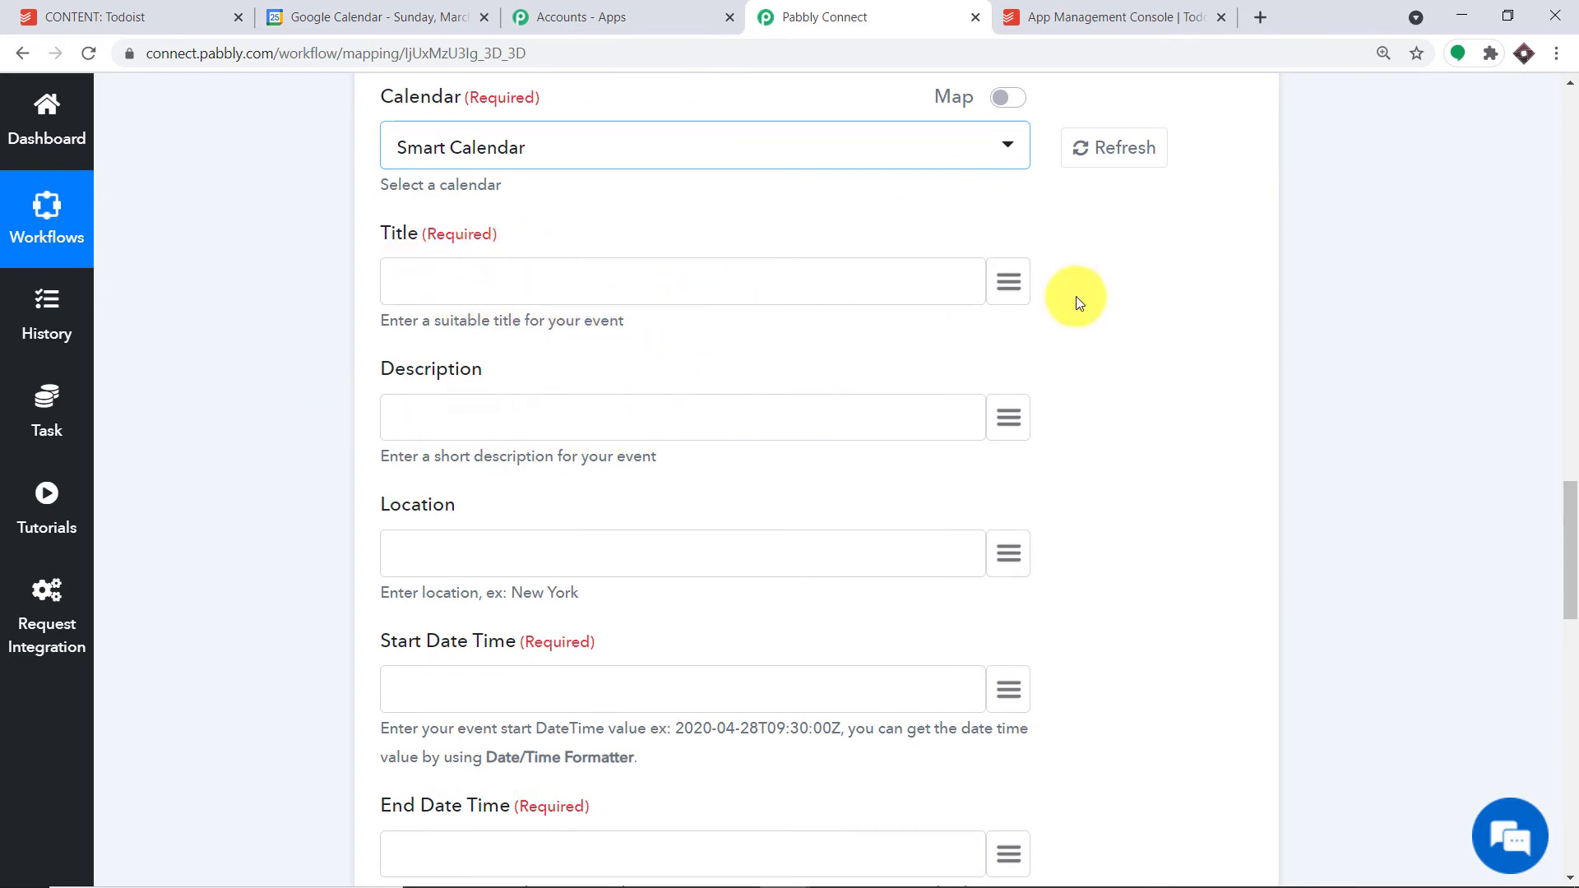
left_click(1019, 284)
left_click(593, 416)
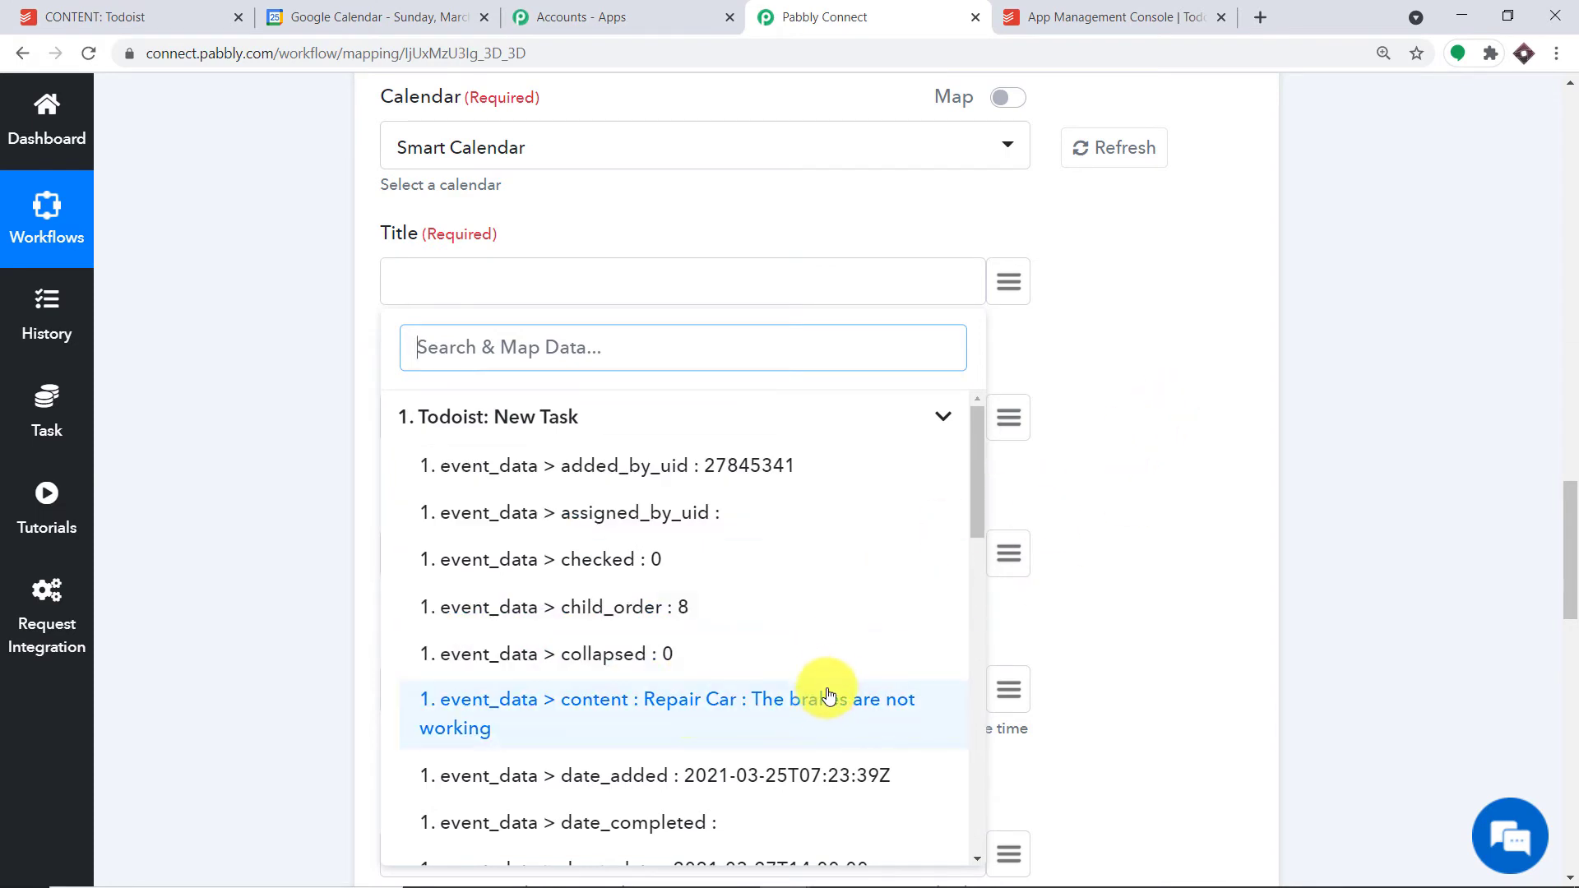
left_click(1182, 252)
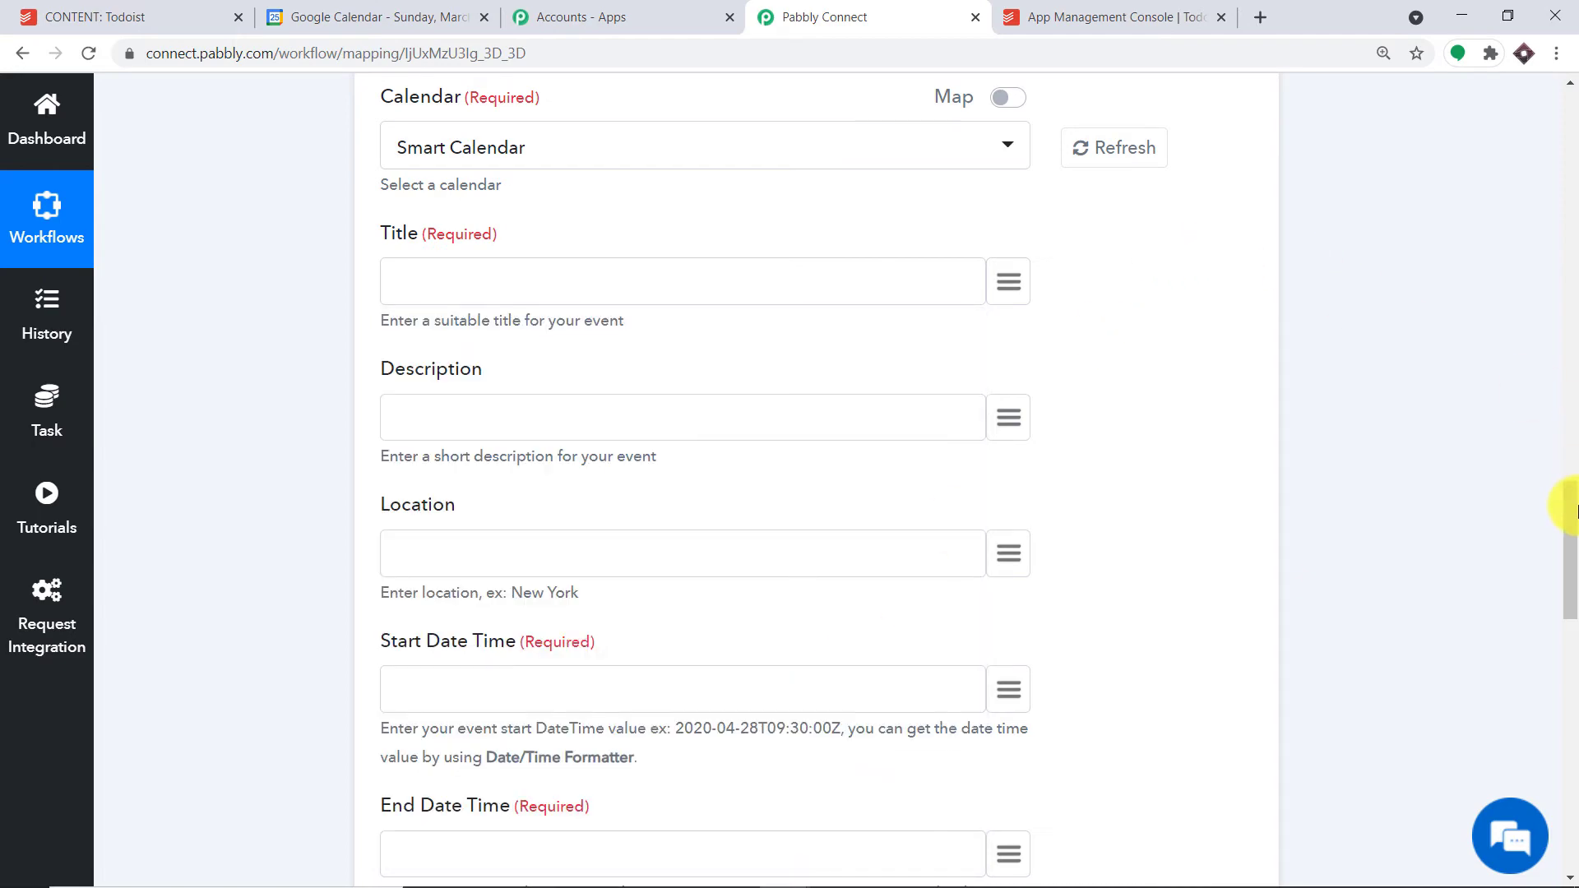
left_click_drag(1569, 501, 1569, 374)
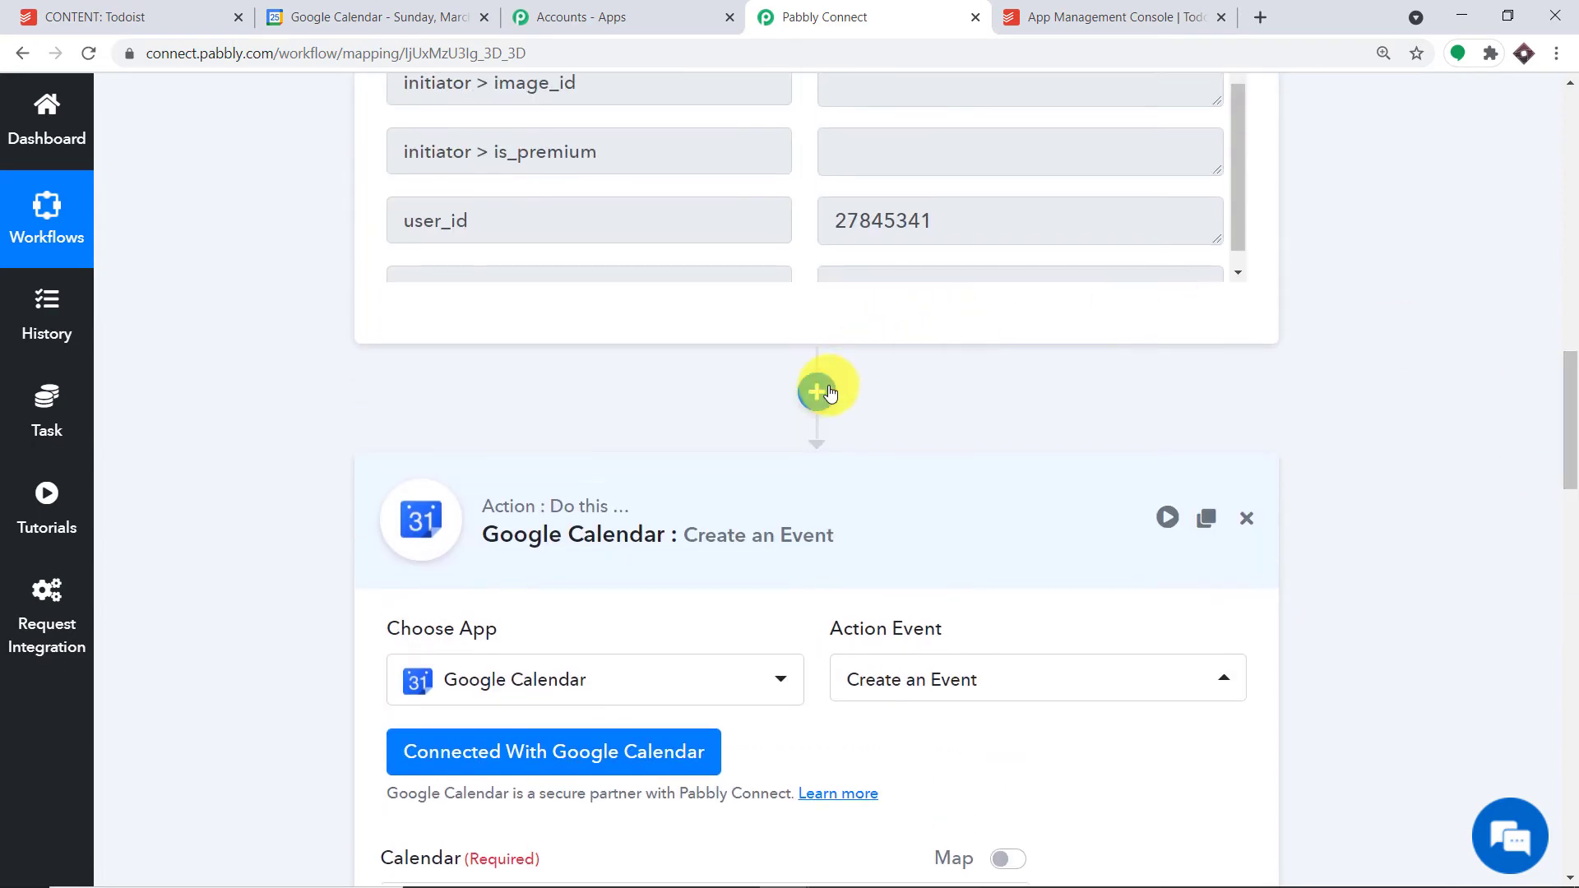
- Insert a Text Formatter step with the Split Text action after the Todoist trigger and connect it
left_click(817, 390)
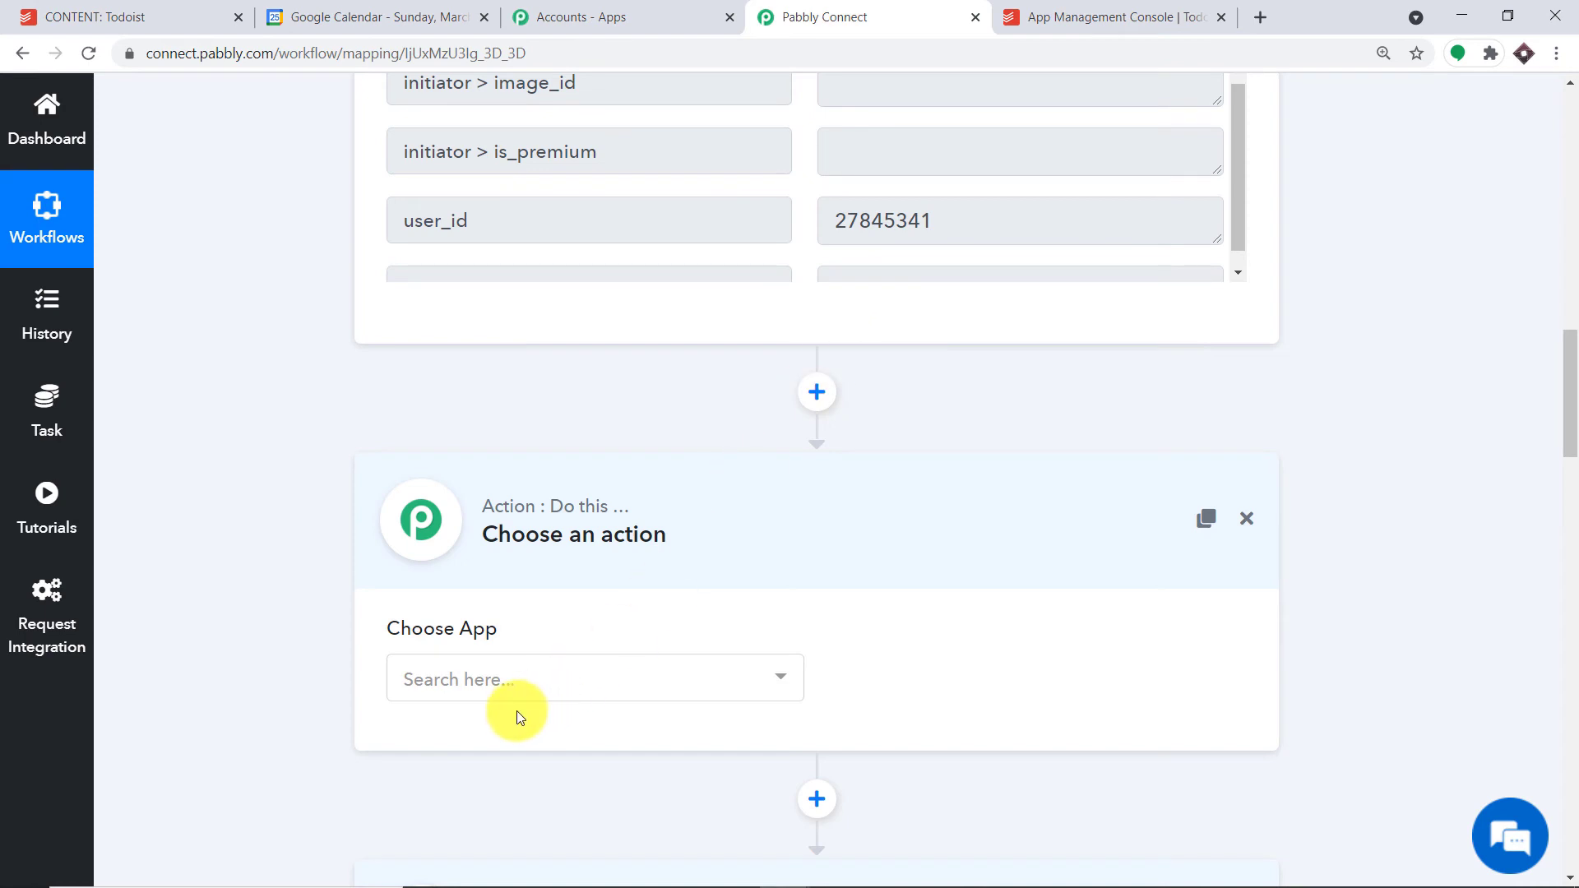
left_click(523, 659)
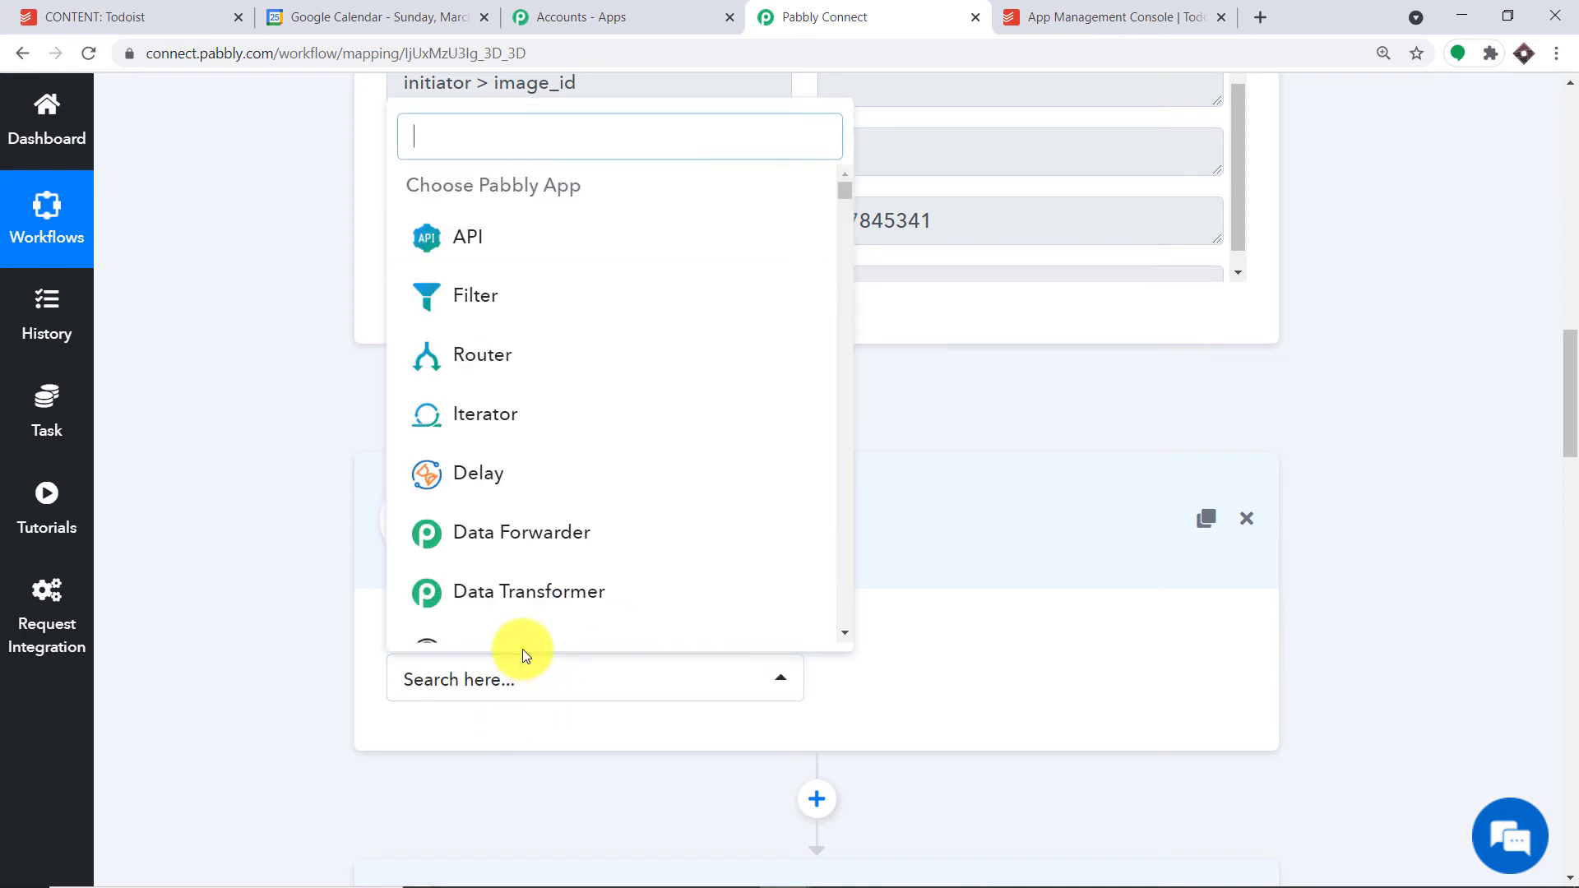
type("text")
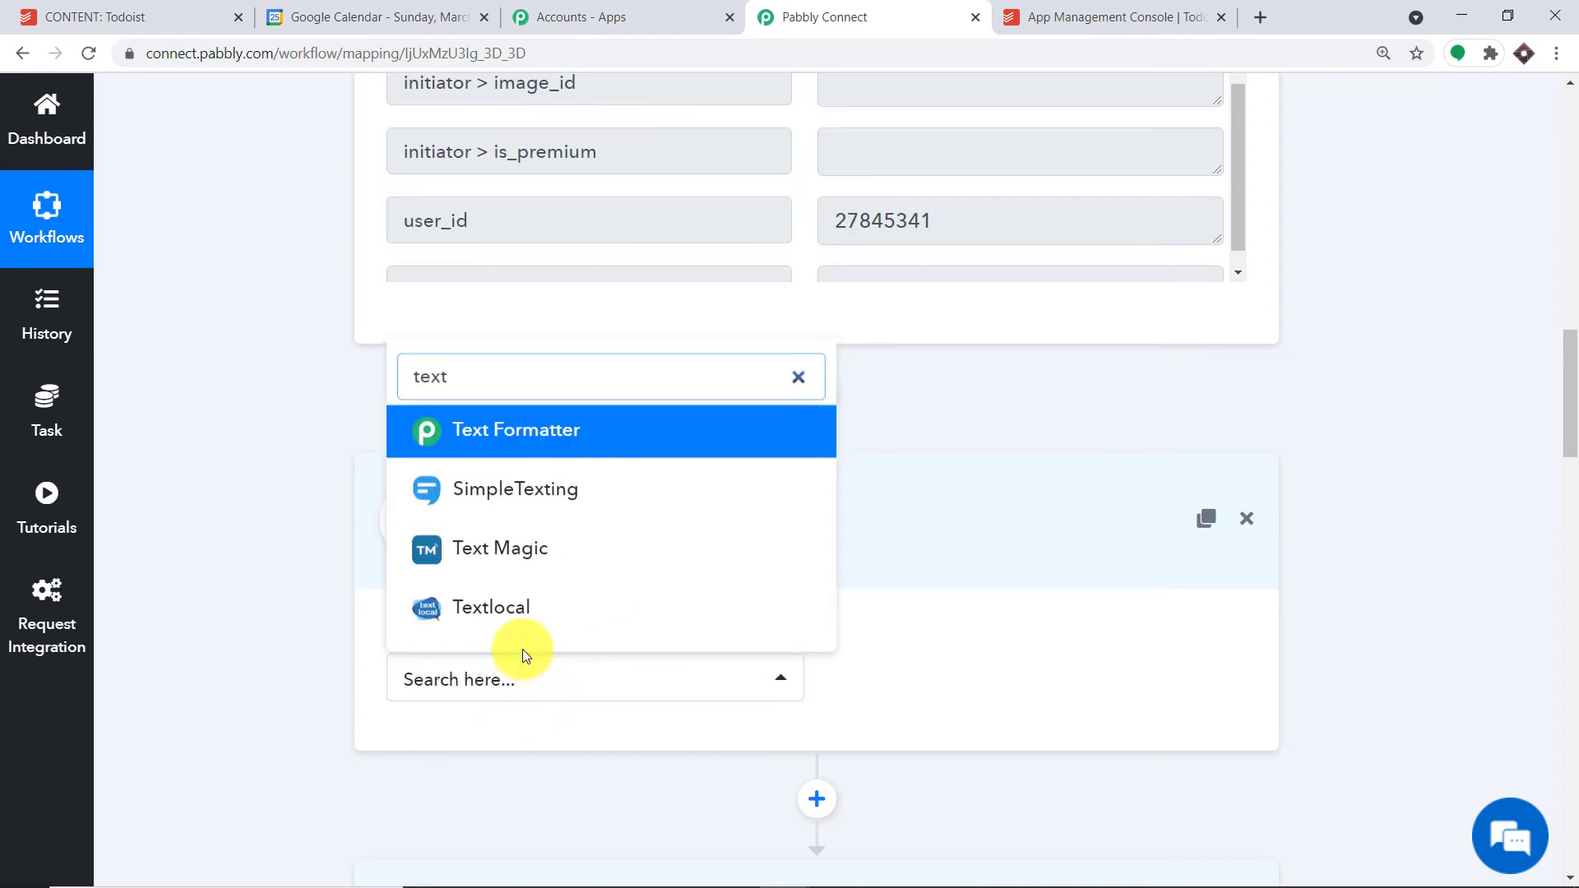
left_click(580, 436)
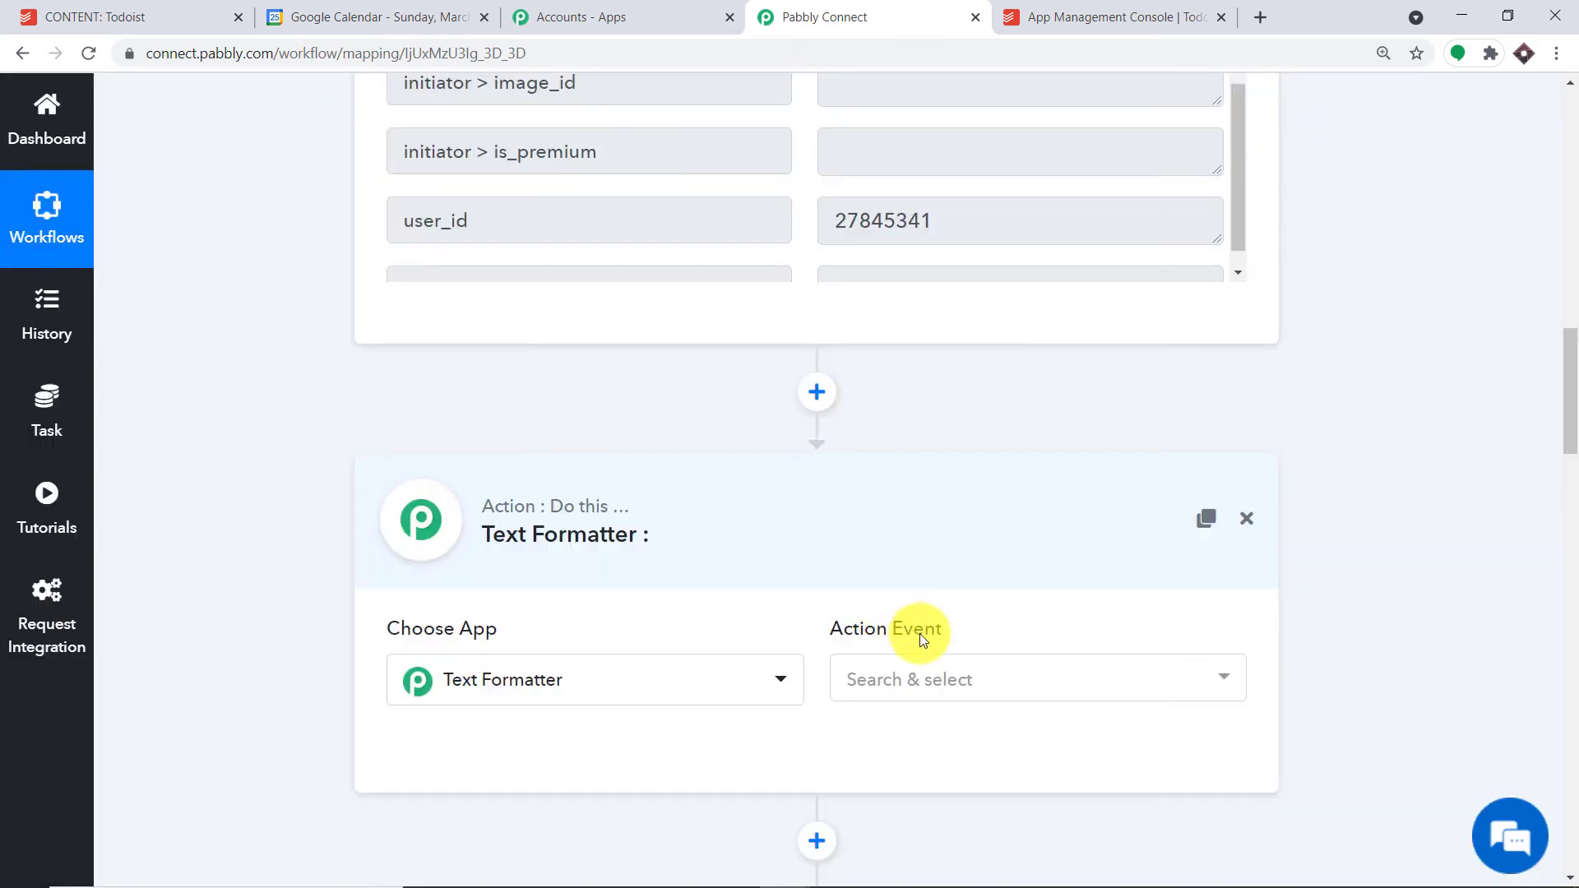
left_click(969, 686)
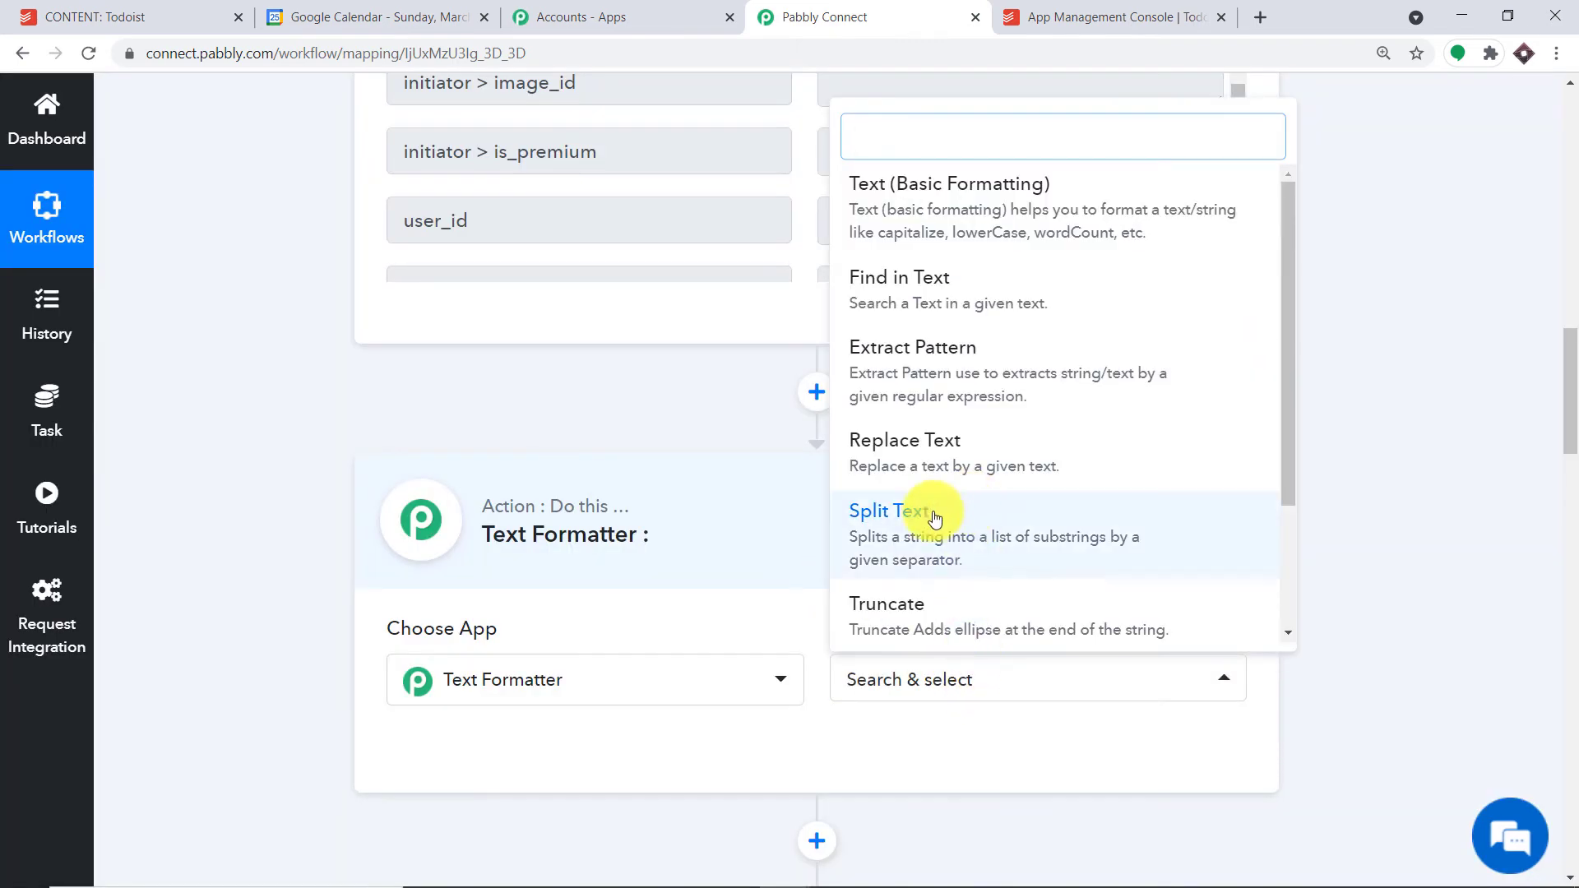
left_click(991, 530)
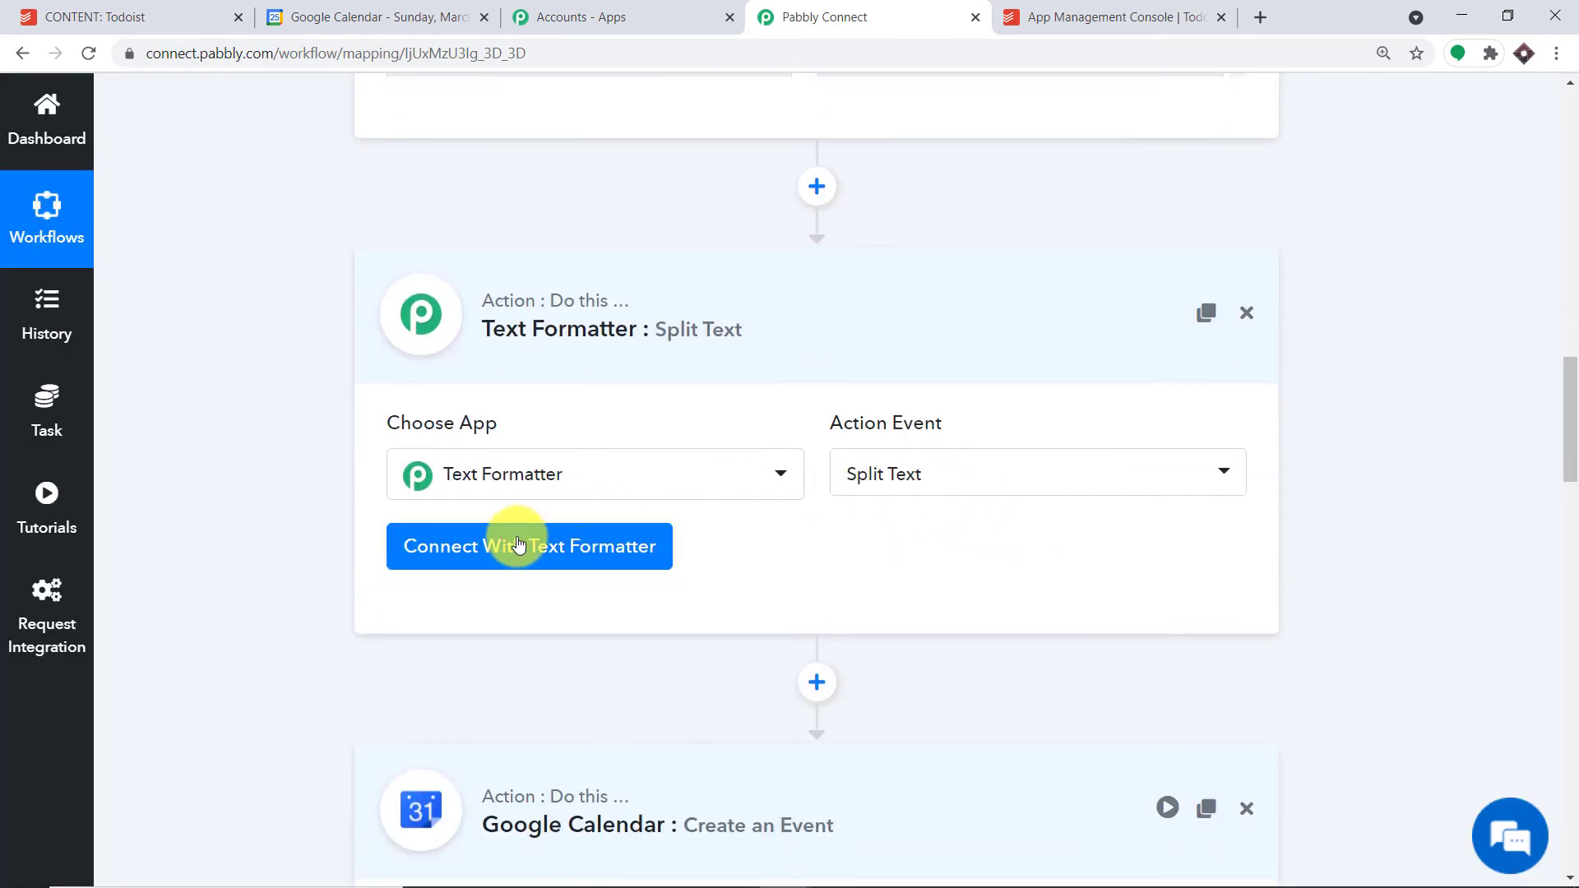
left_click(519, 545)
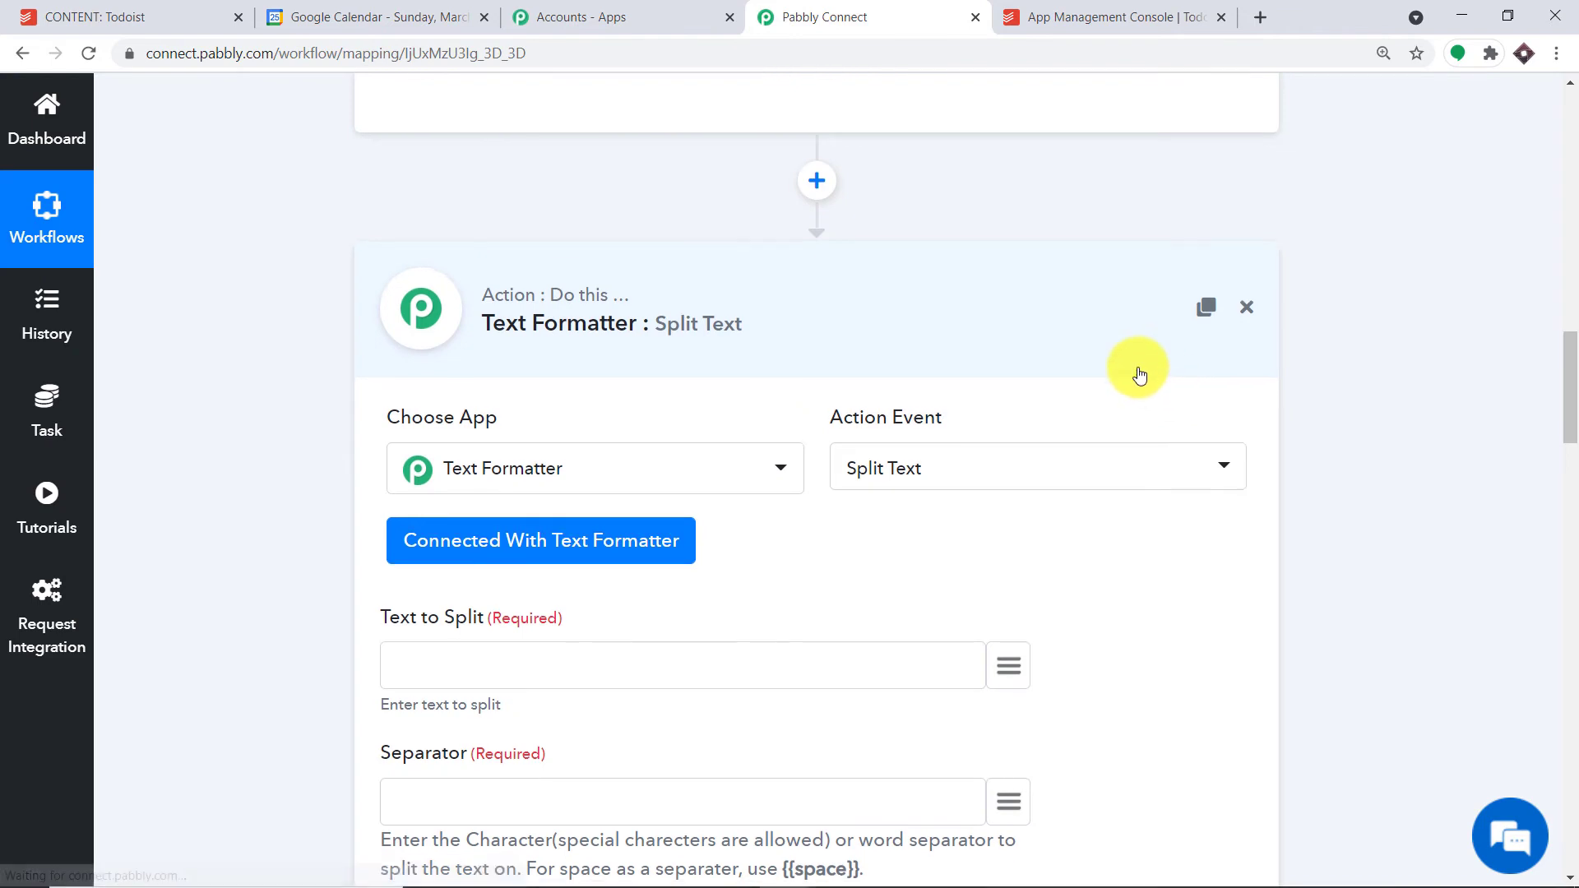
scroll(1105, 371, "down", 2)
scroll(1061, 376, "down", 1)
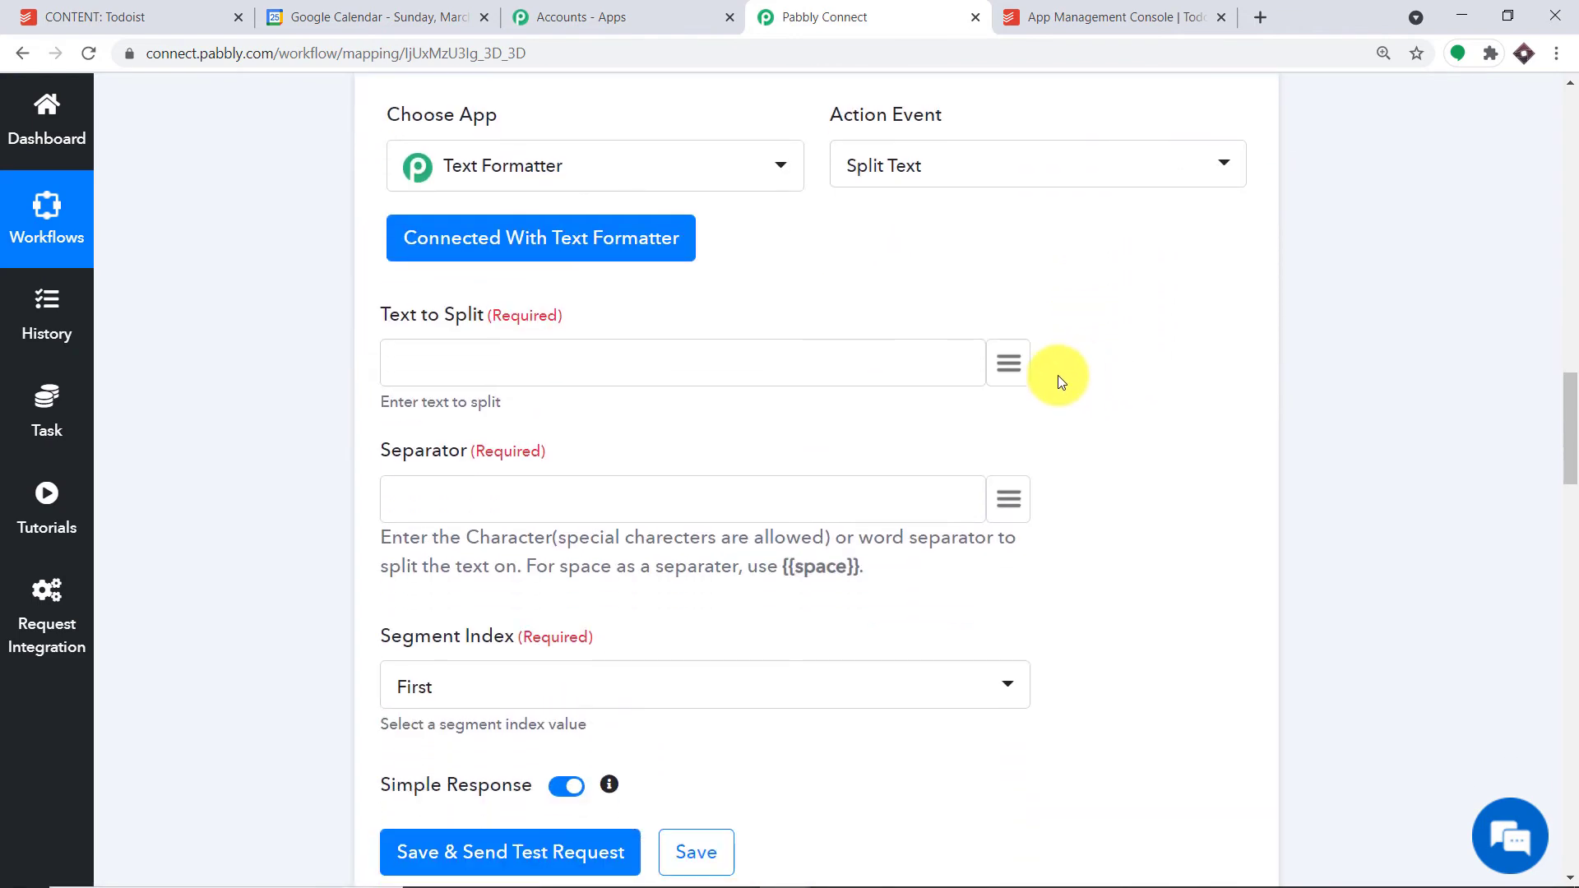
- Map the Todoist task content into Text to Split
left_click(1010, 367)
left_click(546, 503)
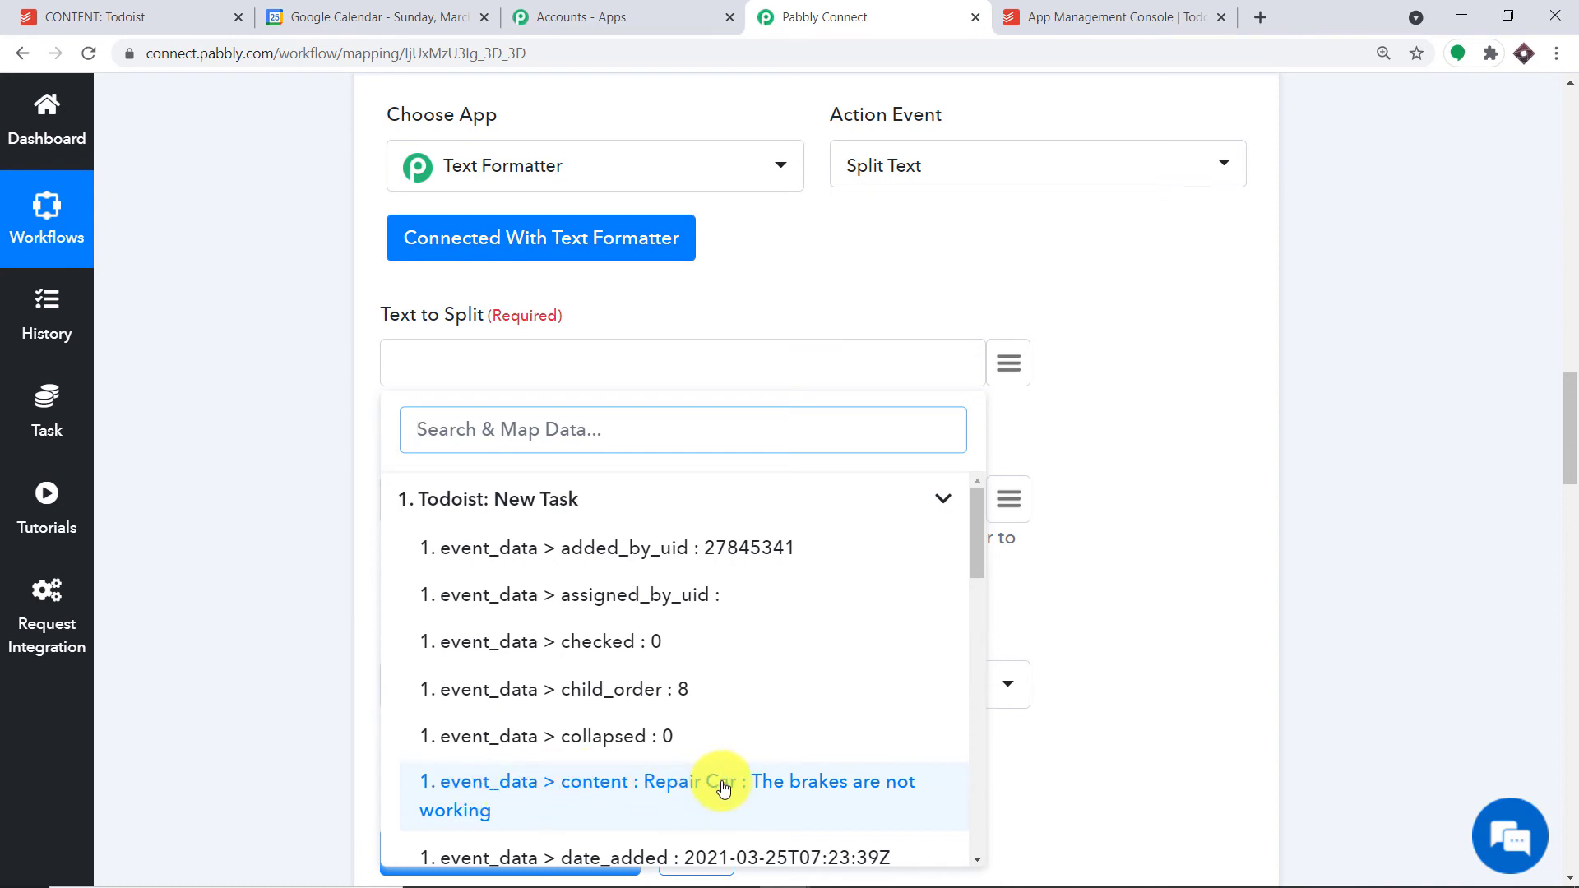
left_click(723, 786)
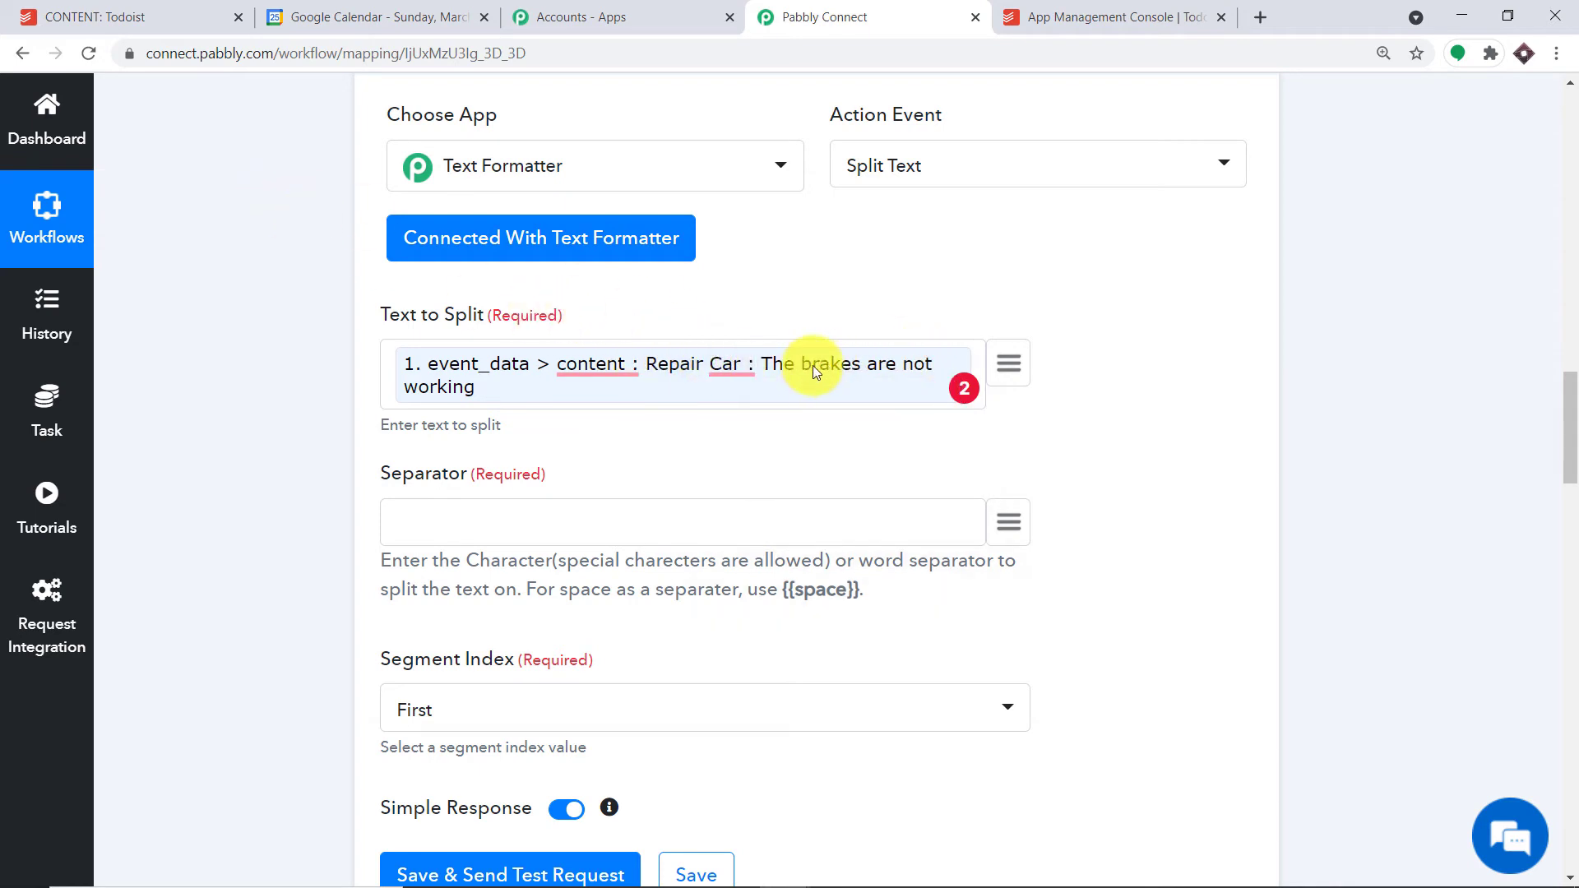
scroll(903, 338, "down", 1)
- Set the separator to ':' and the segment index to All
left_click(538, 412)
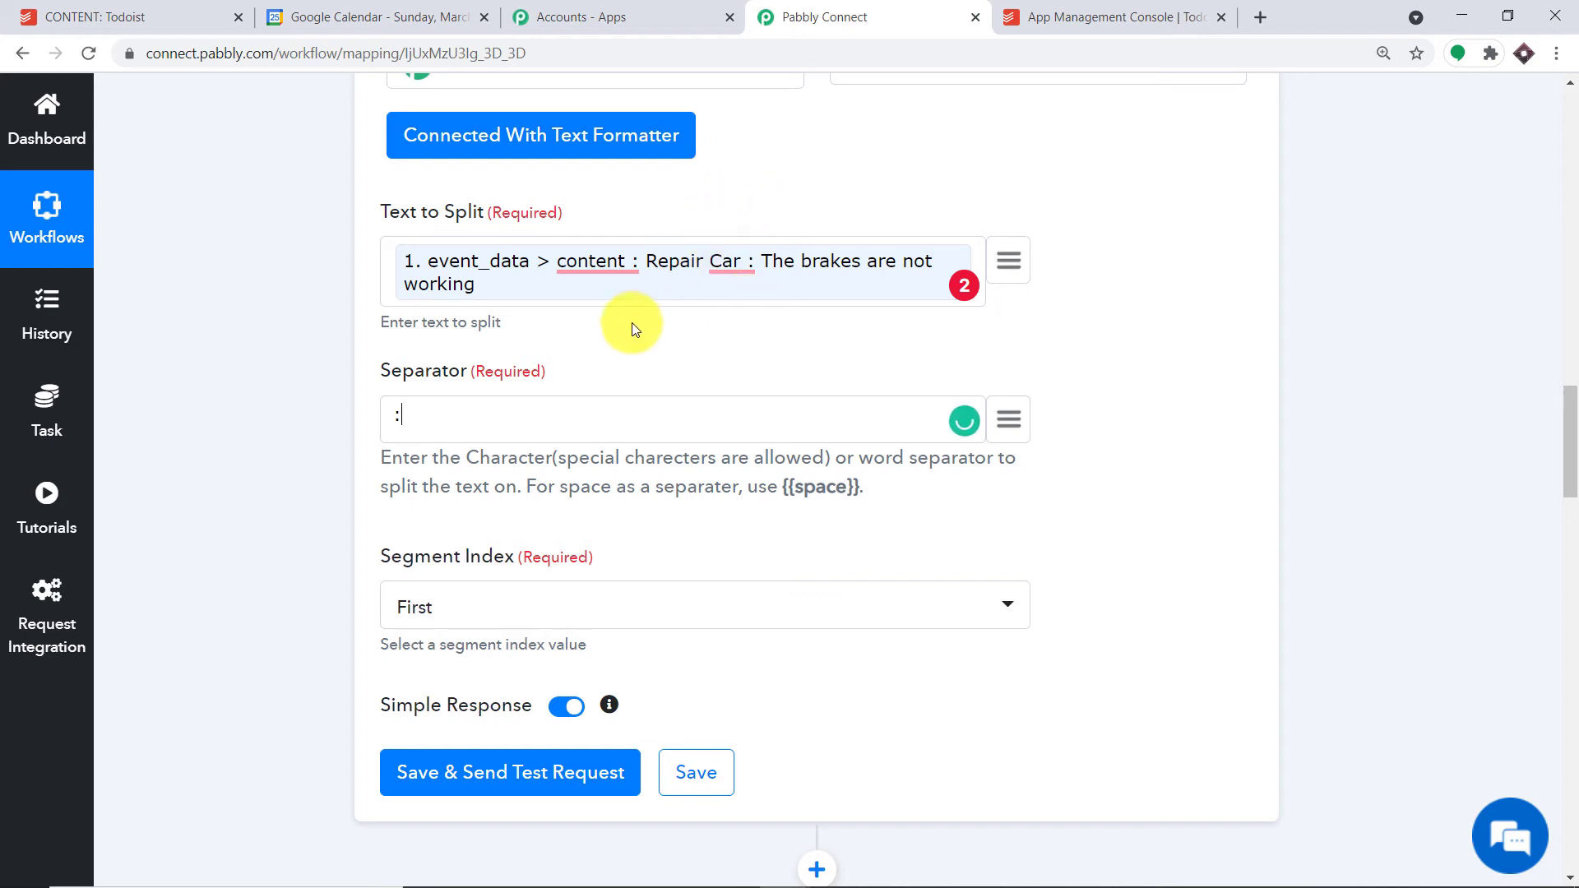
left_click(523, 606)
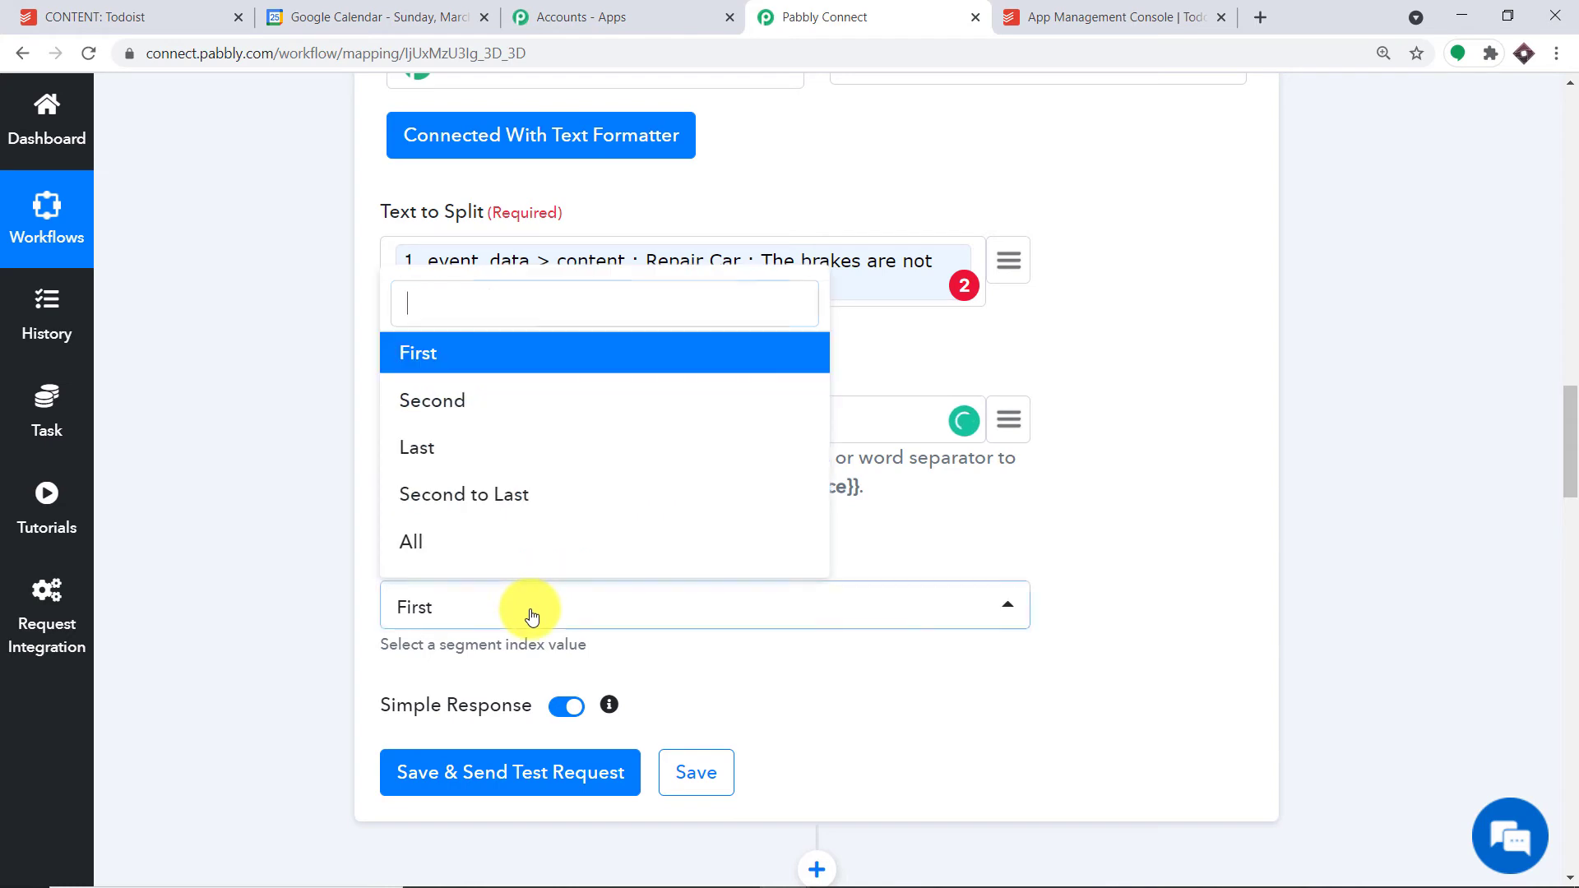
left_click(514, 540)
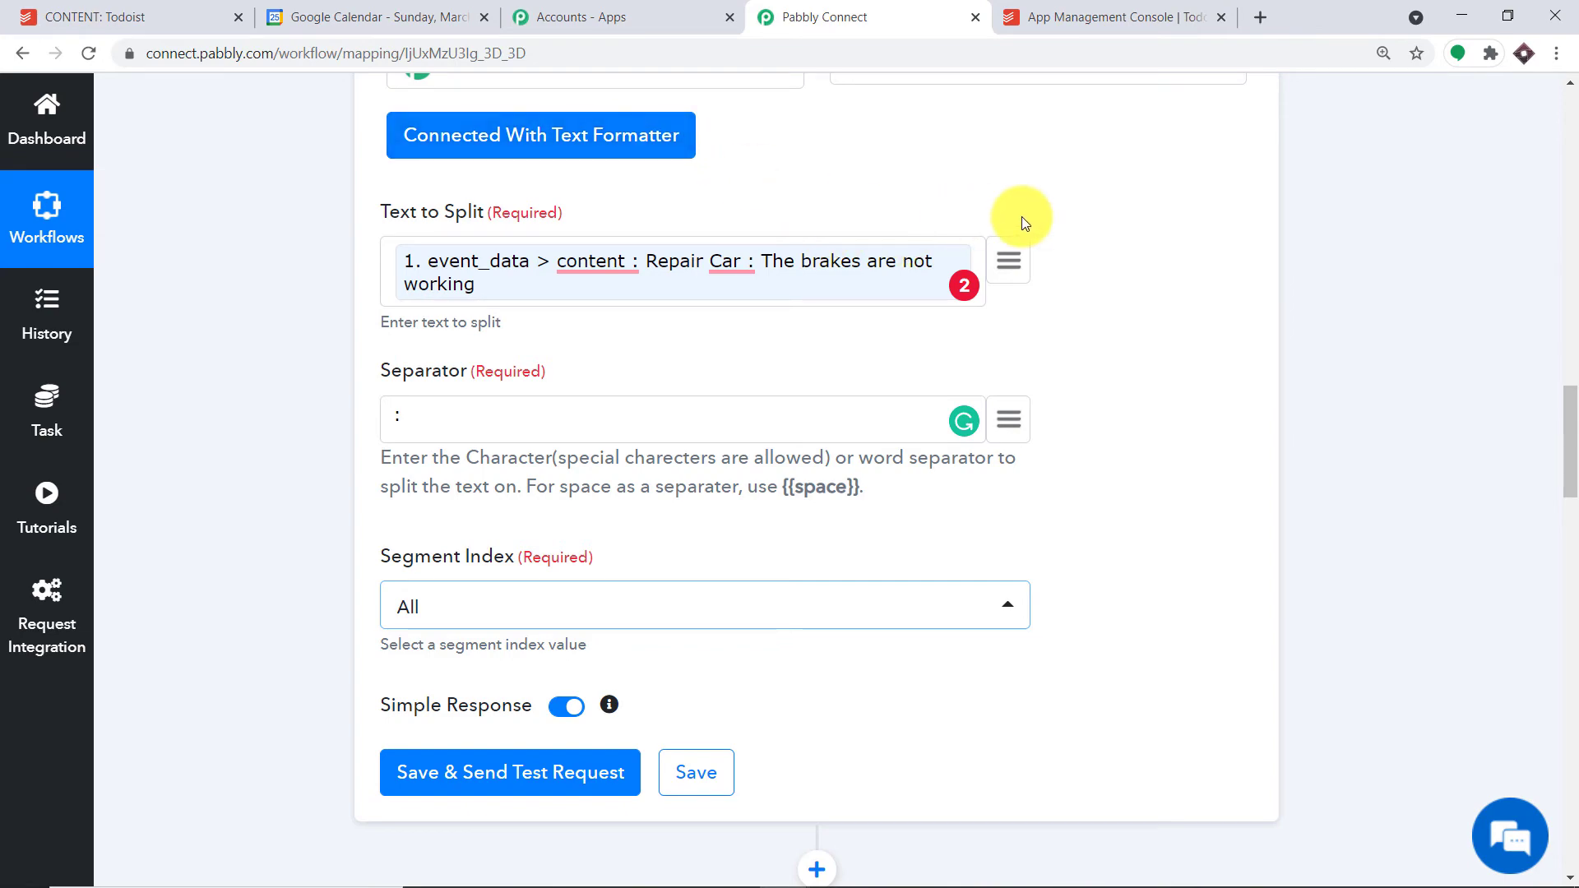
scroll(1044, 230, "down", 5)
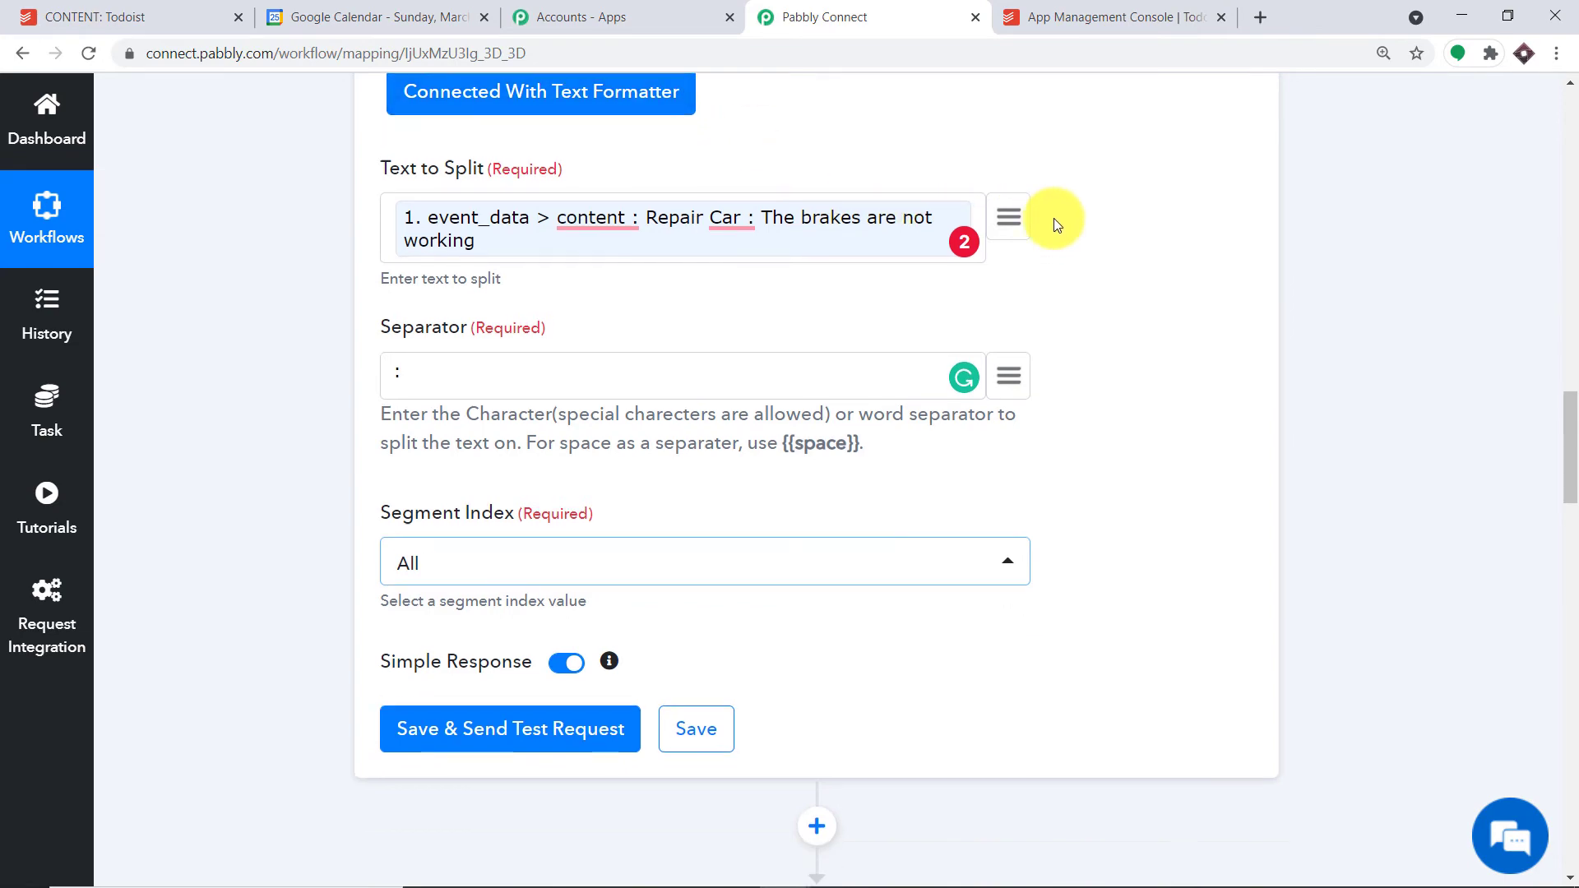
- Save and test the Split Text step, checking the results 'Repair Car' and 'The brakes are not working'
left_click(510, 366)
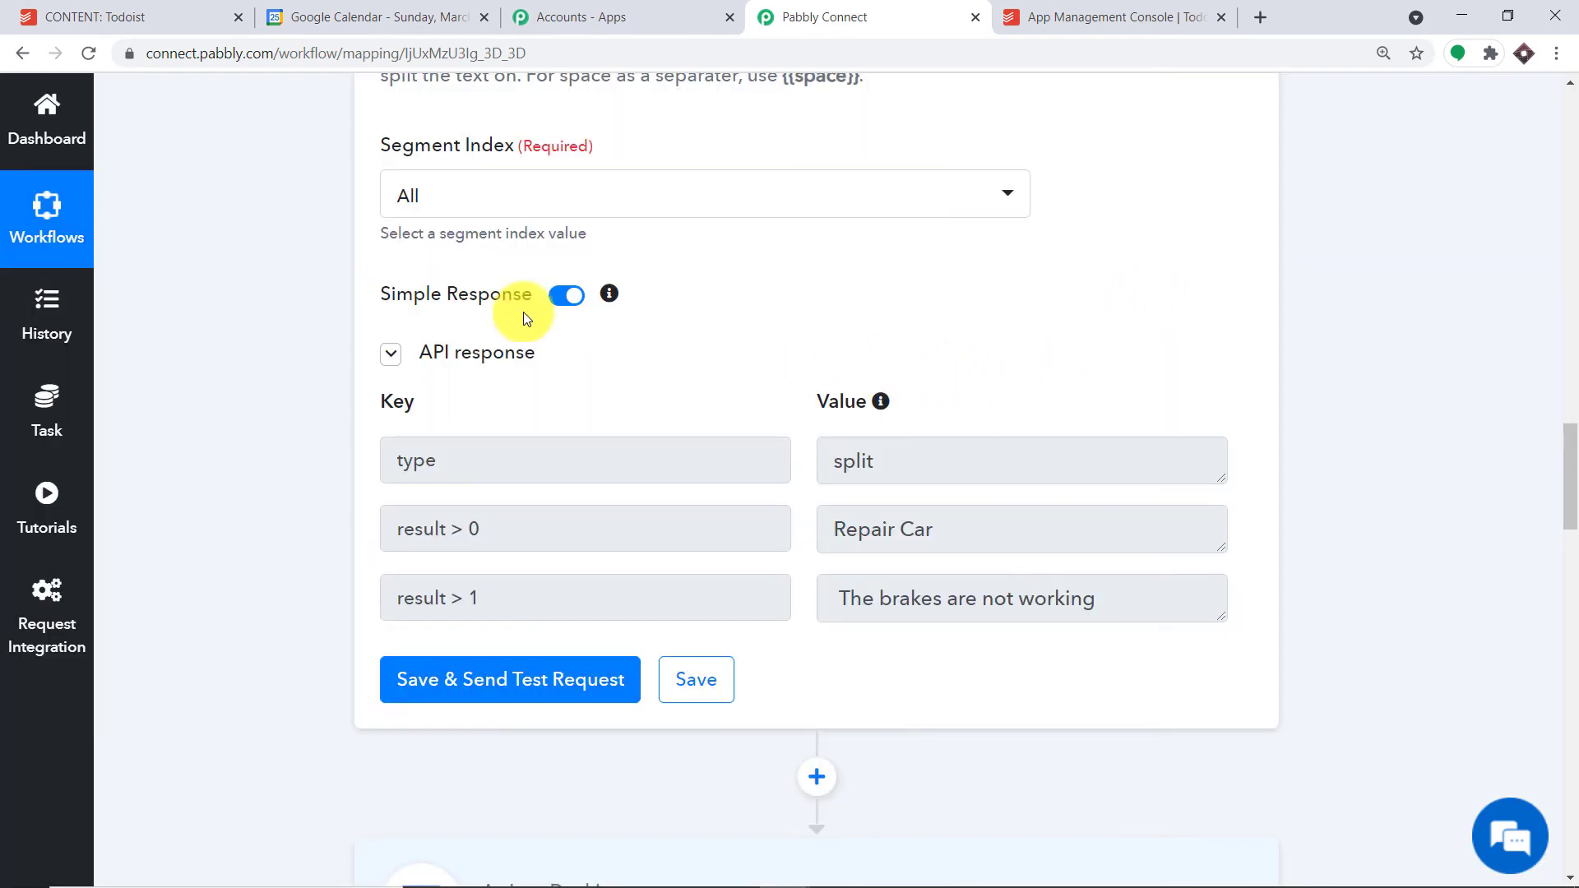
scroll(828, 476, "down", 1)
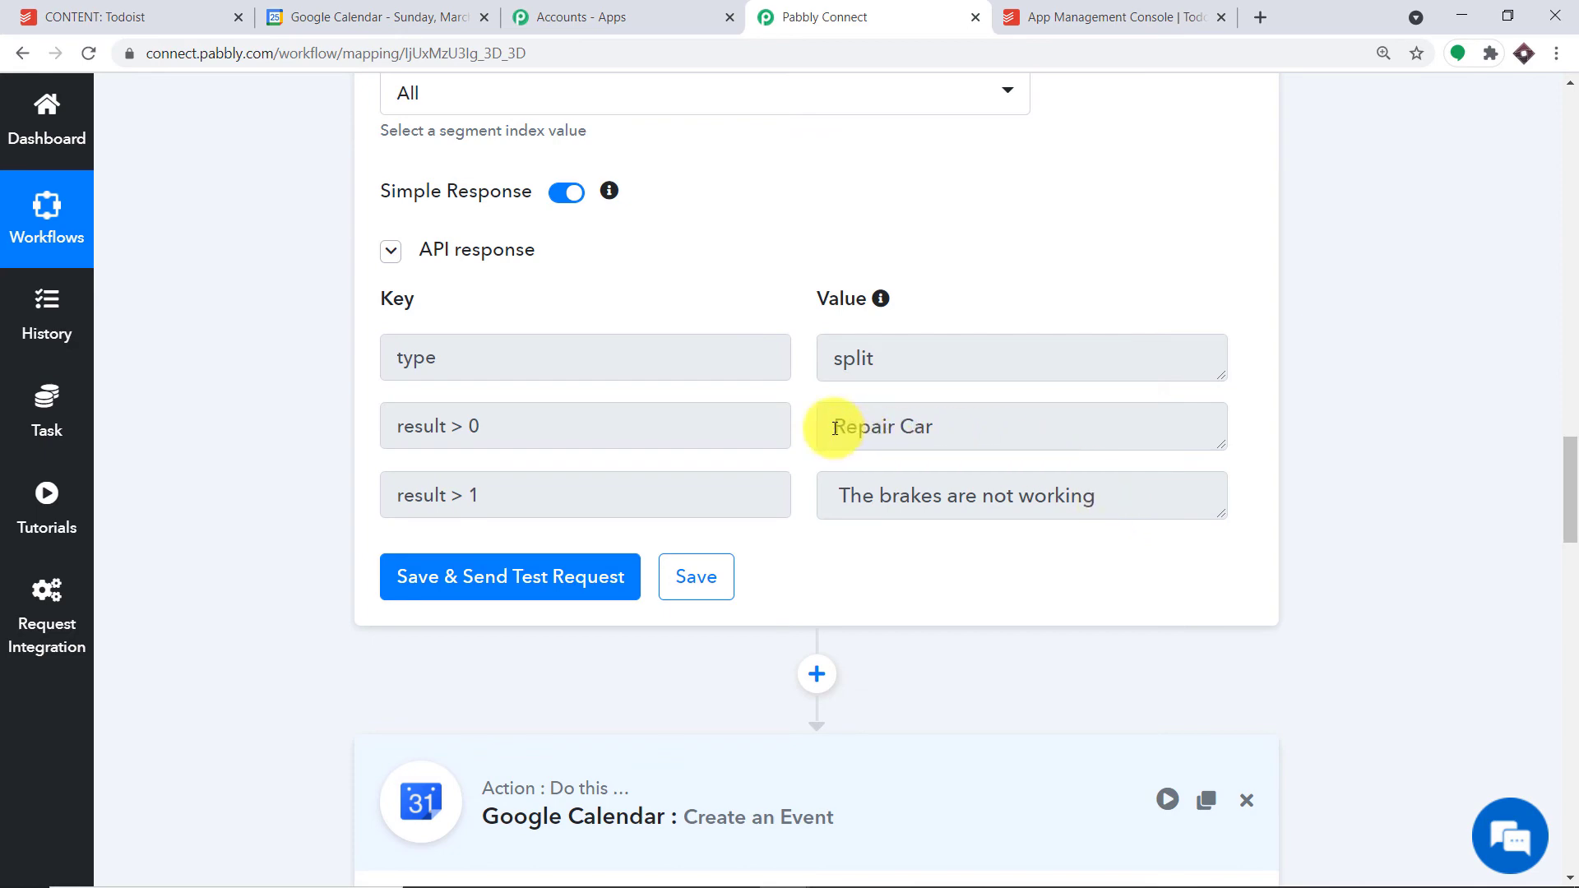
left_click_drag(836, 427, 952, 437)
left_click_drag(1095, 502, 846, 495)
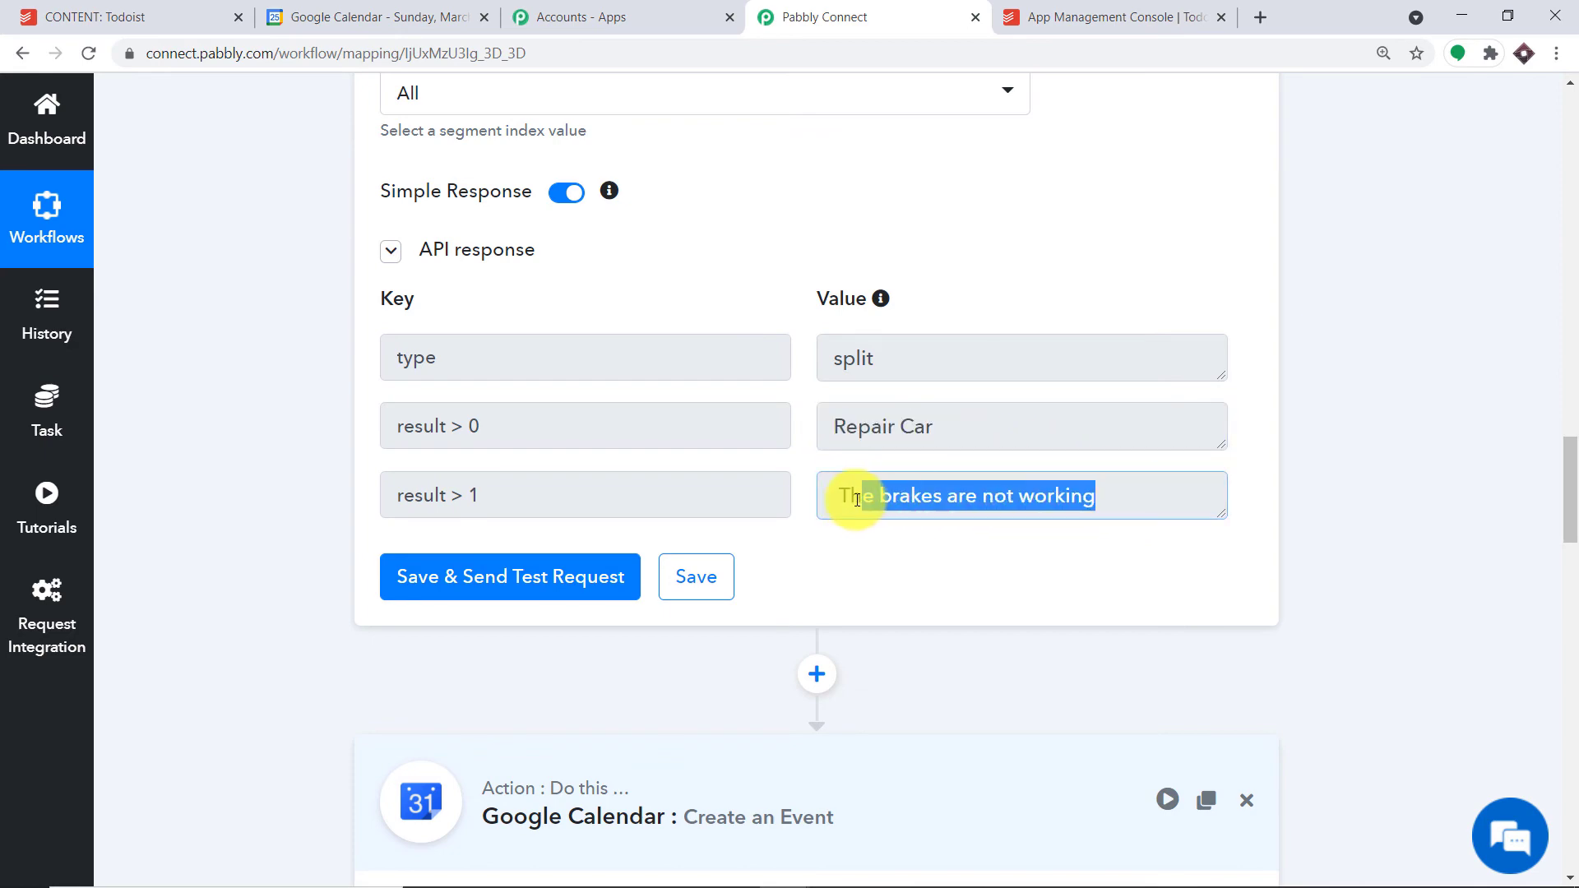
scroll(946, 317, "down", 4)
scroll(946, 317, "down", 2)
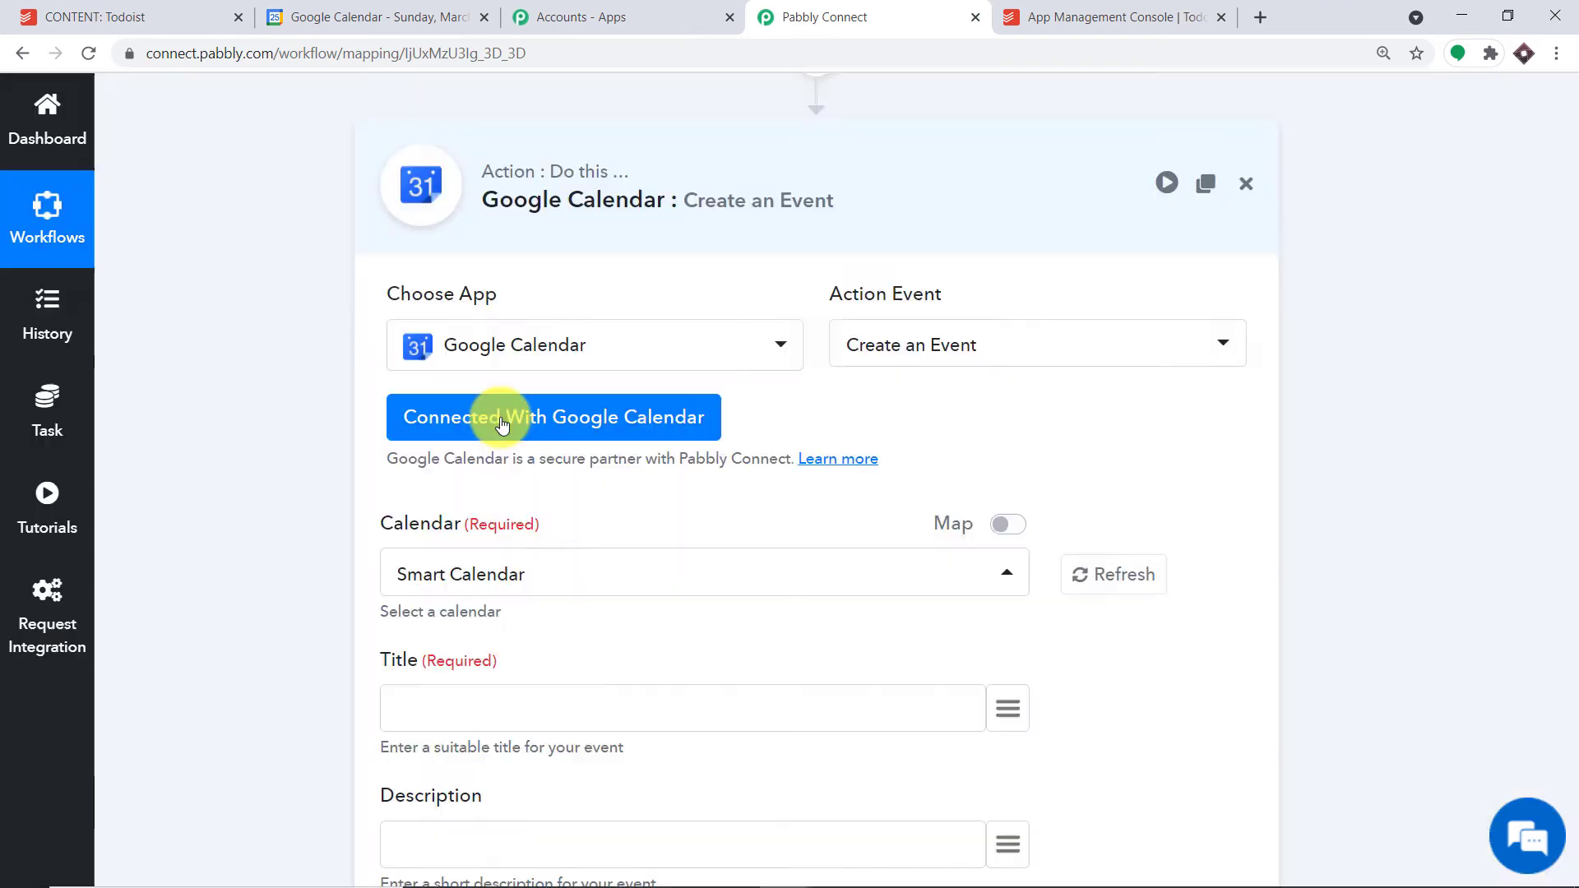
- Reconnect the Google Calendar action using the saved Google Calendar #26 connection
left_click(500, 421)
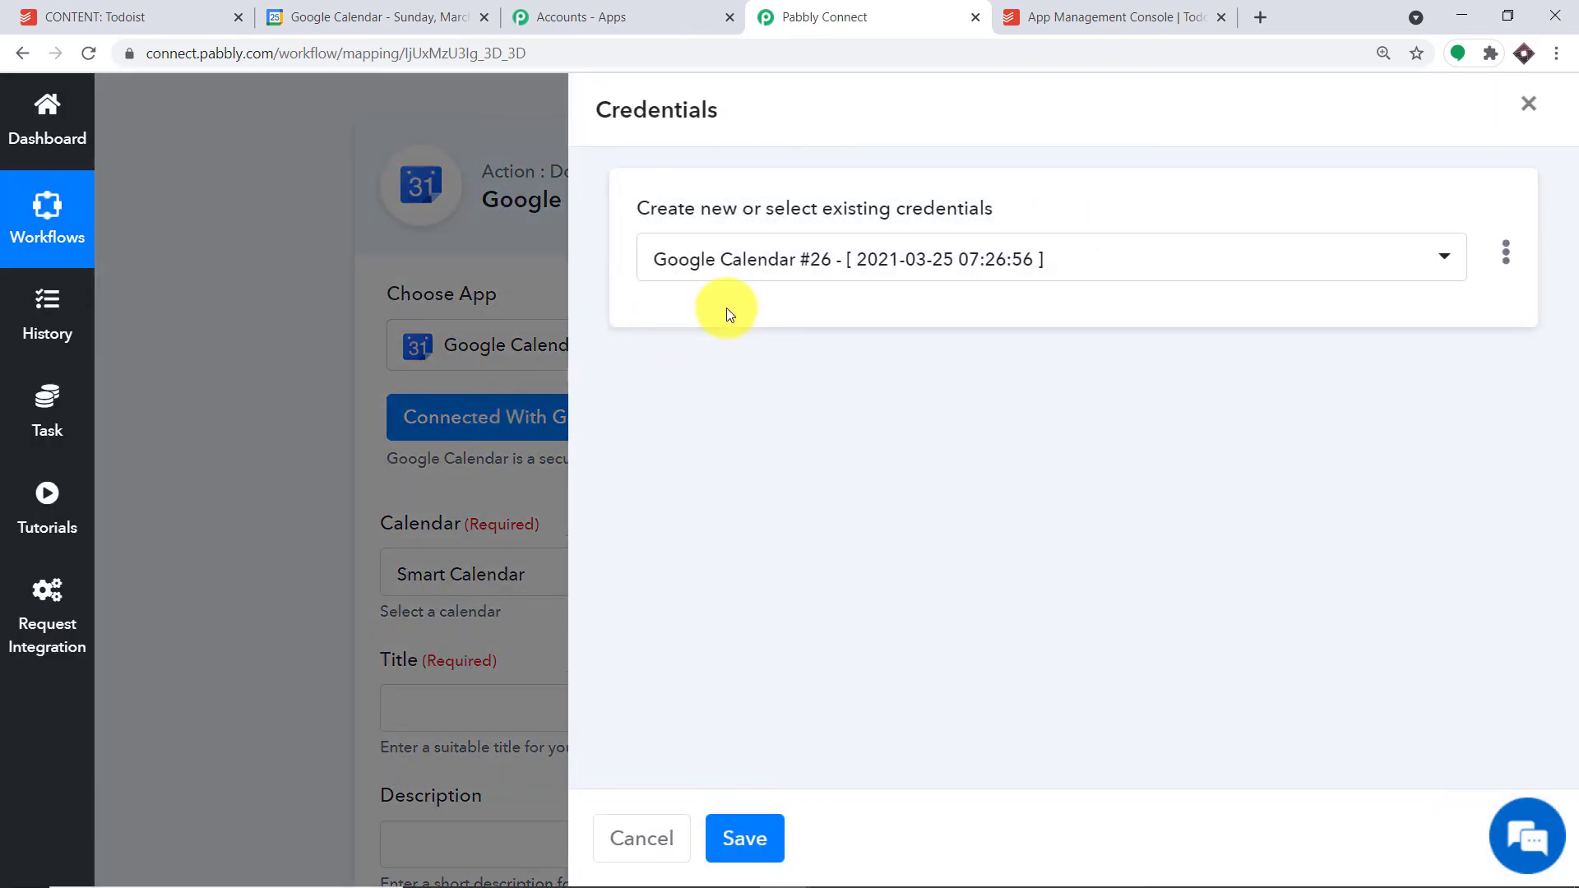
left_click(751, 262)
left_click(746, 706)
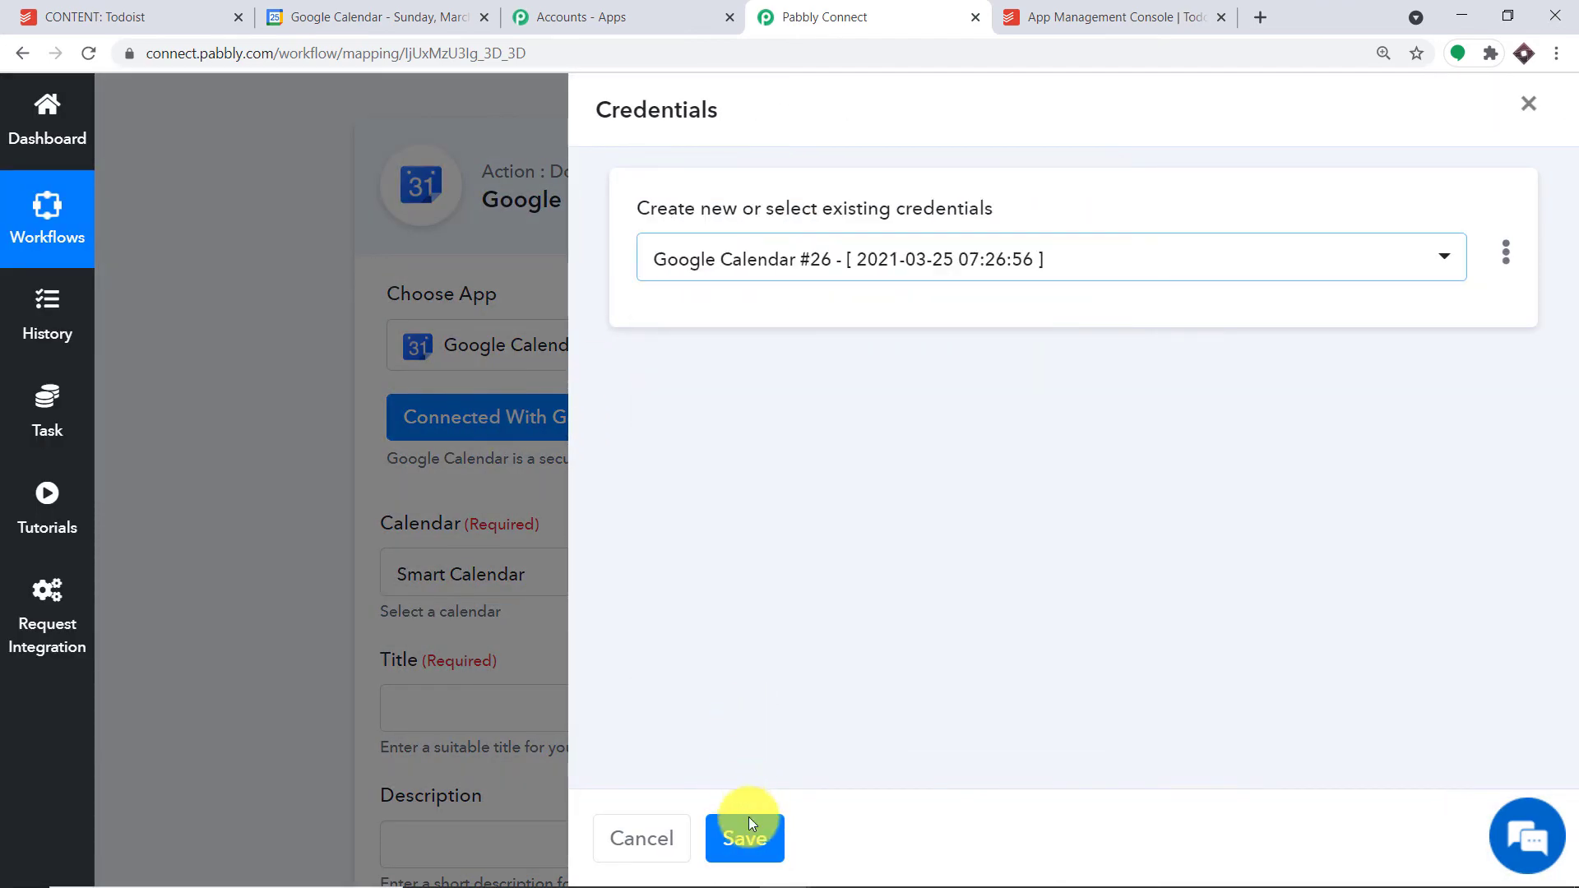
left_click(749, 835)
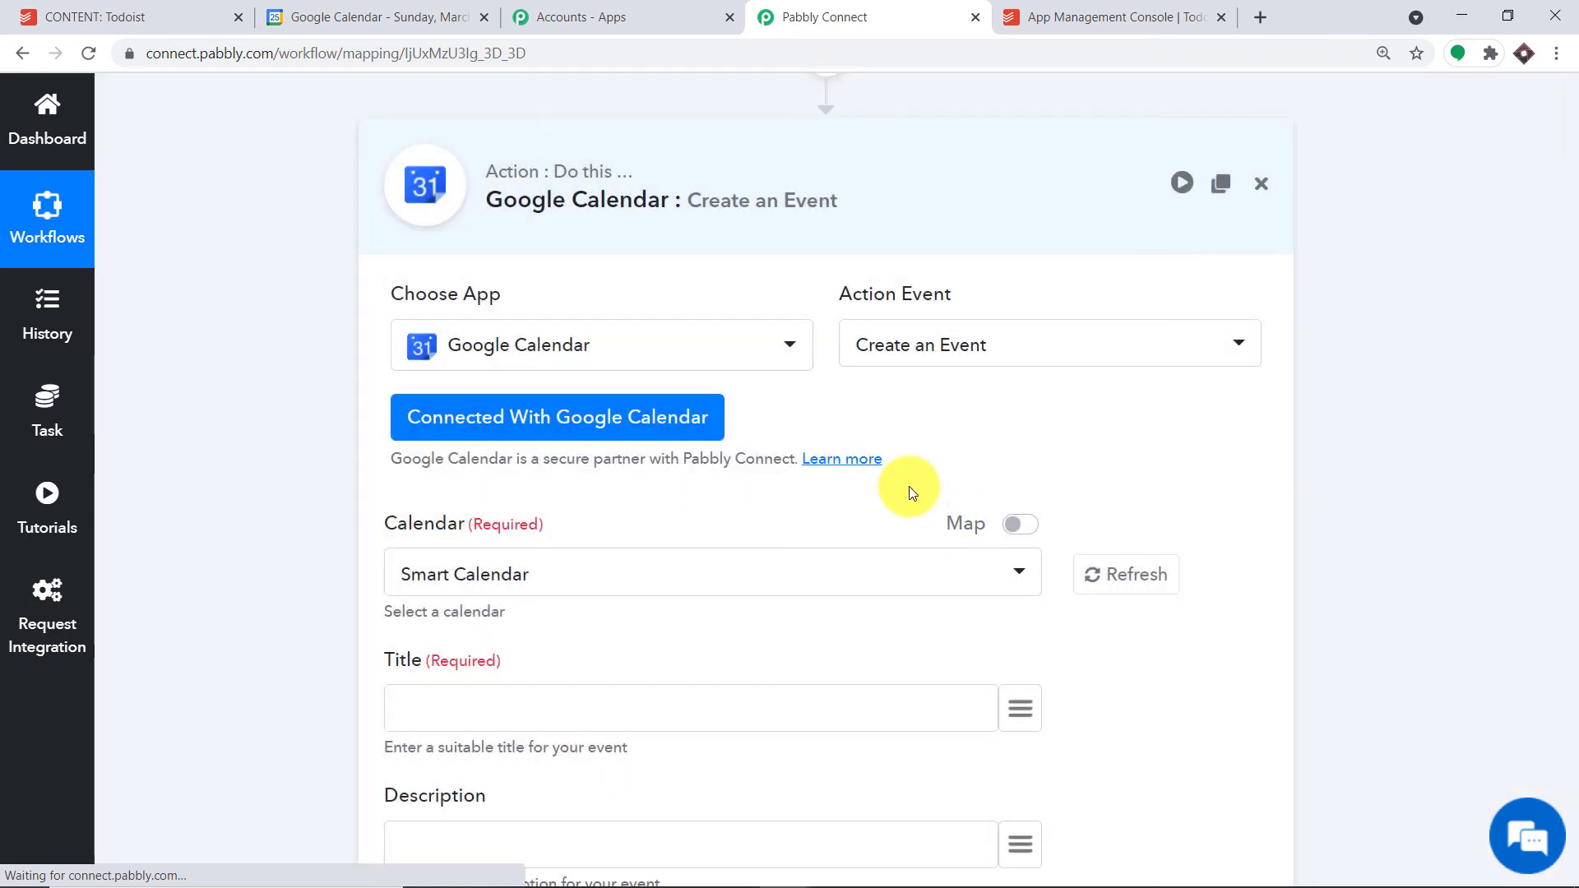
scroll(910, 486, "down", 2)
- Map Split Text result 0 ('Repair Car') into Title and result 1 ('The brakes are not working') into Description
left_click(1024, 503)
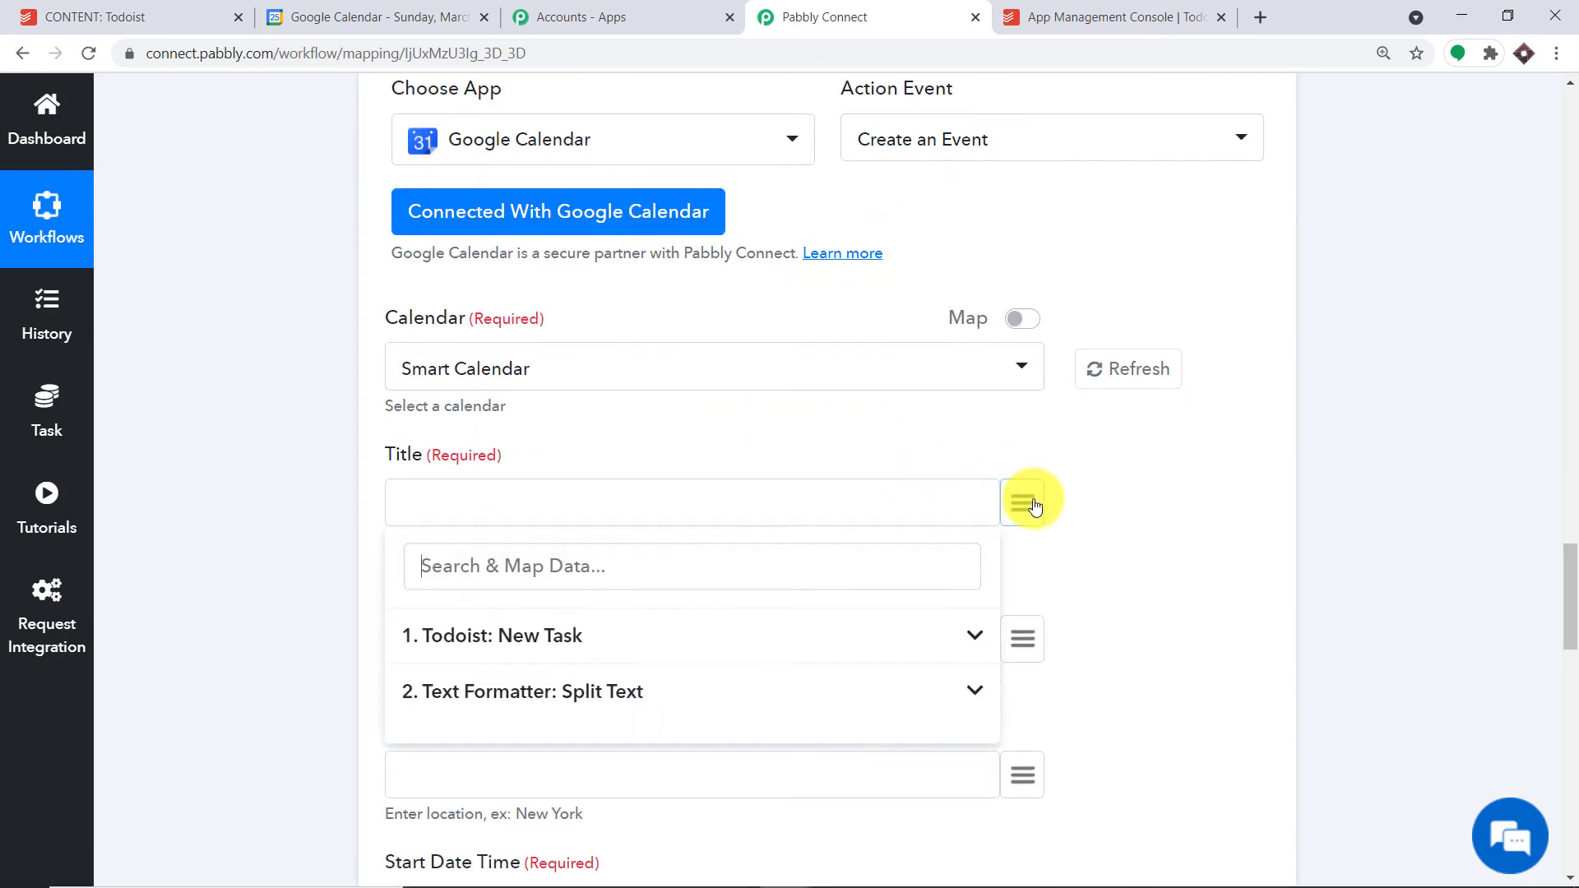
left_click(440, 691)
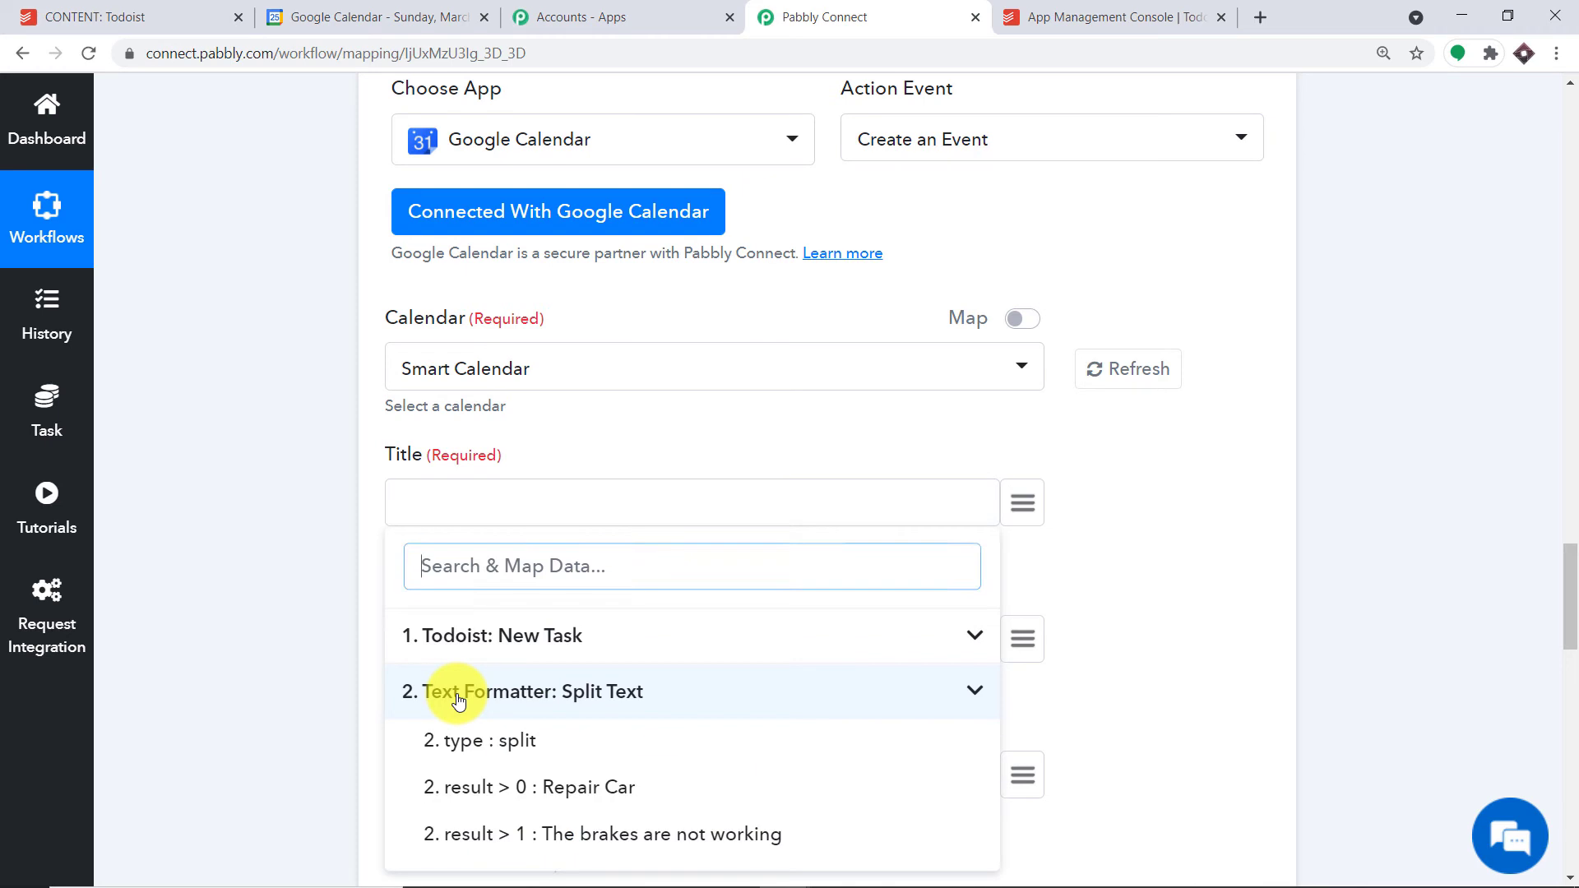
left_click(575, 790)
scroll(650, 650, "down", 3)
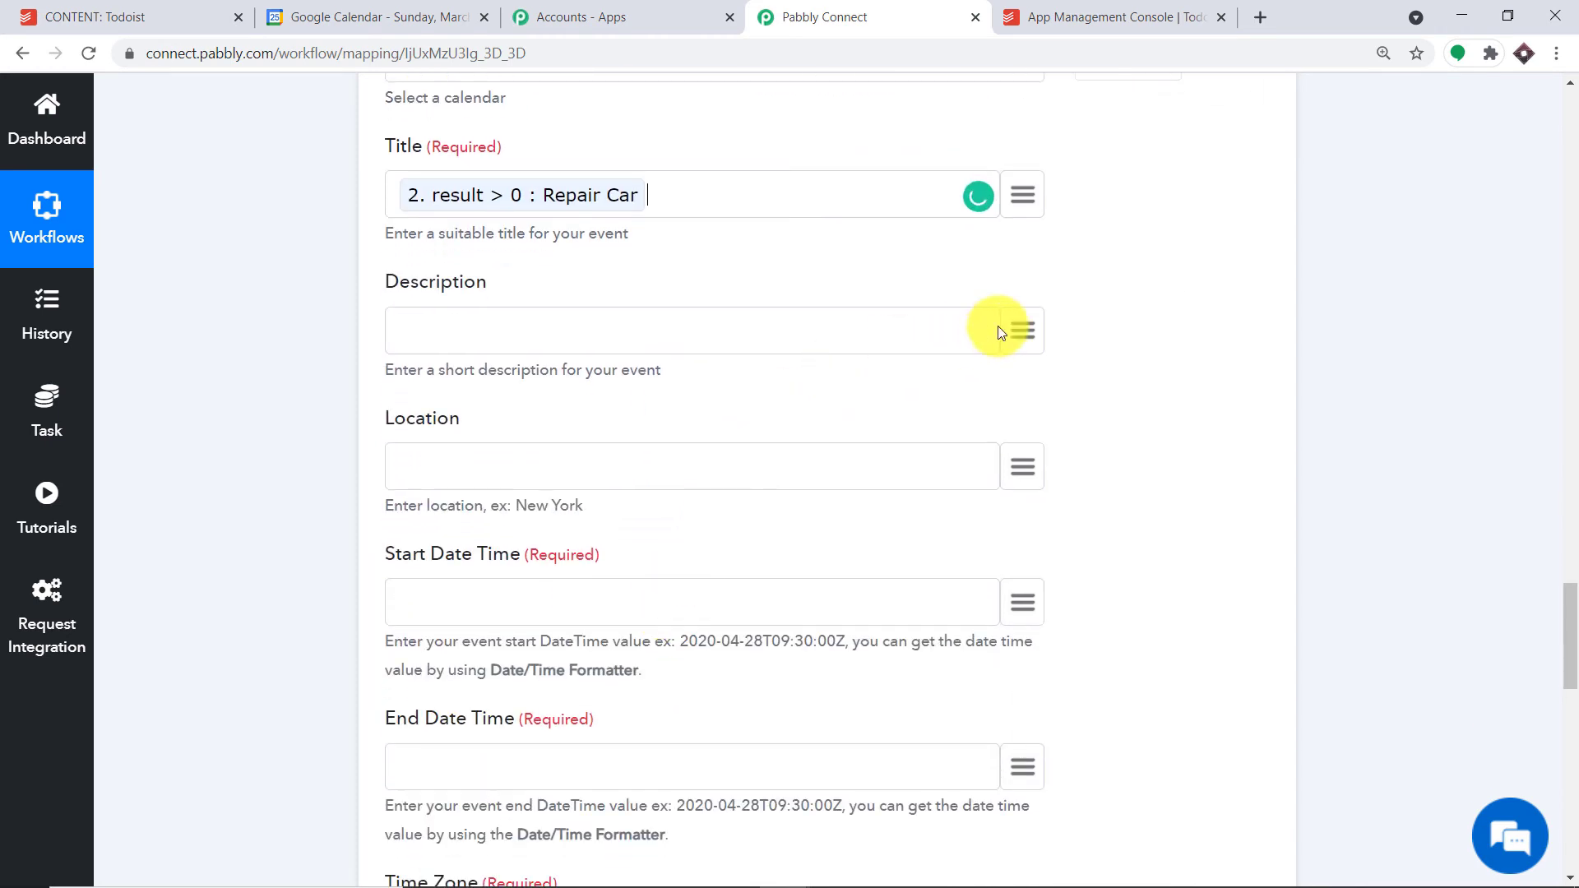
left_click(1023, 332)
left_click(607, 521)
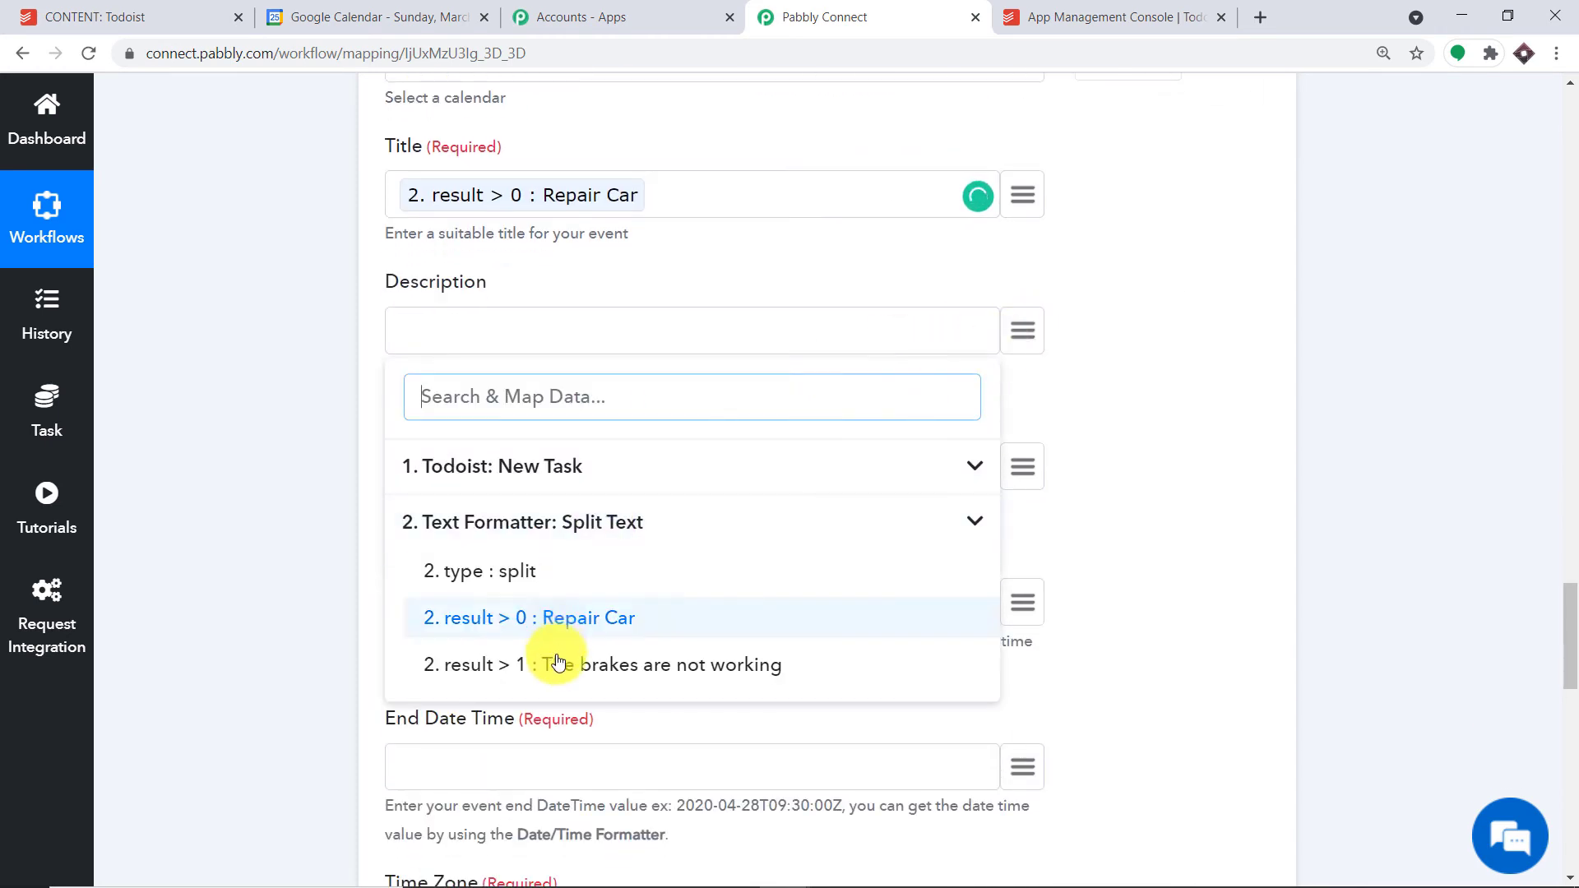
left_click(565, 656)
- Enter 'Kolkatta' as the event location
scroll(1040, 386, "down", 1)
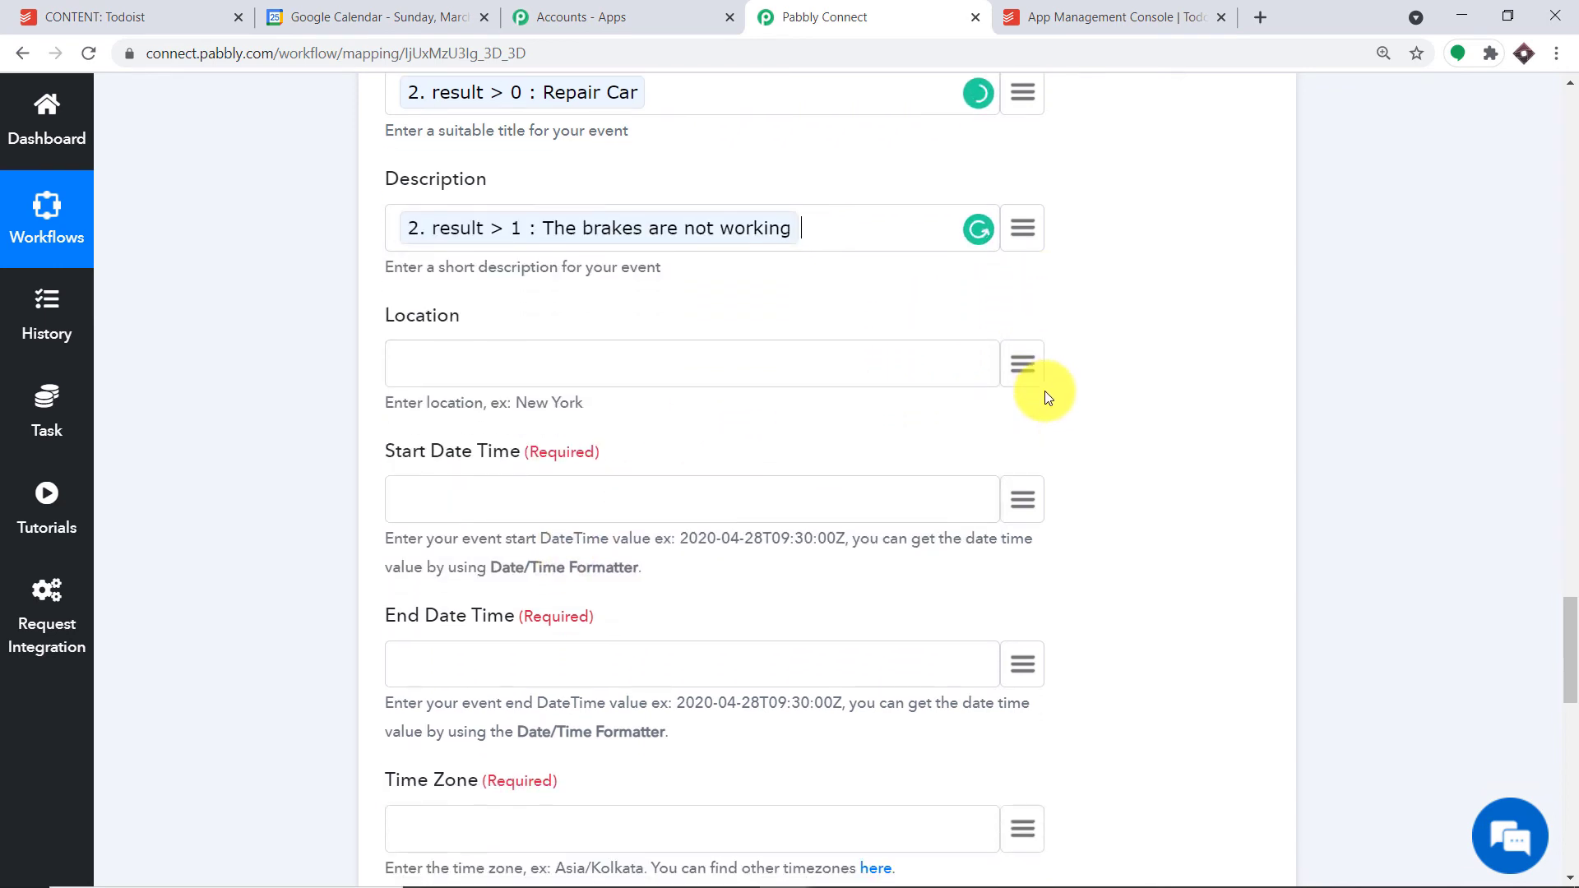
left_click(508, 362)
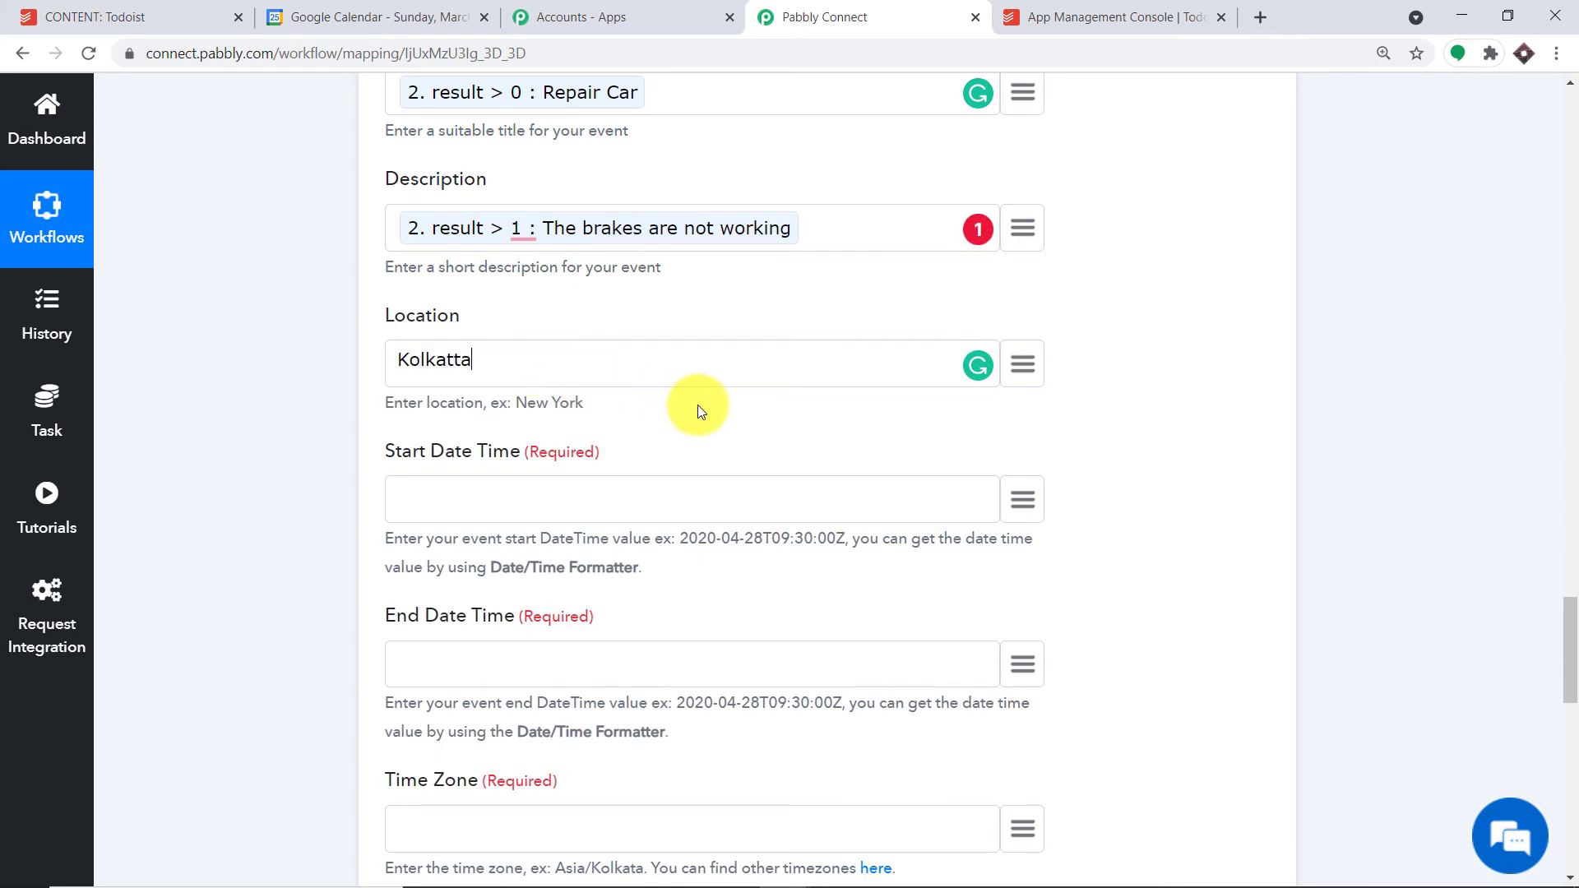
scroll(719, 411, "down", 2)
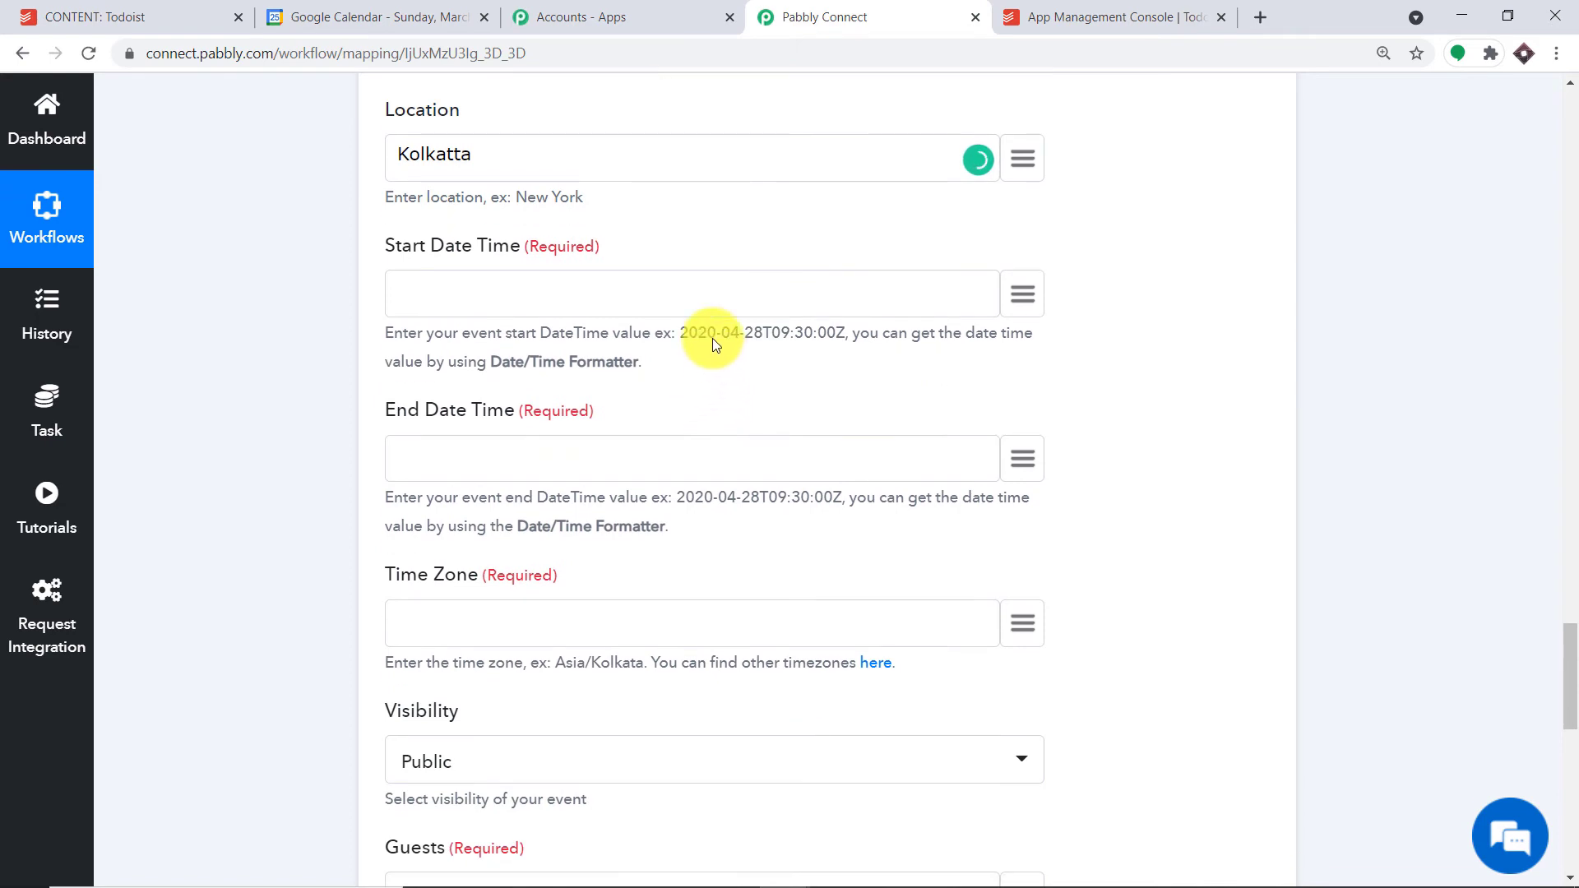
- Map Todoist date_added into Start Date Time and due > date (2021-03-27T14:00:00) into End Date Time
left_click(1022, 296)
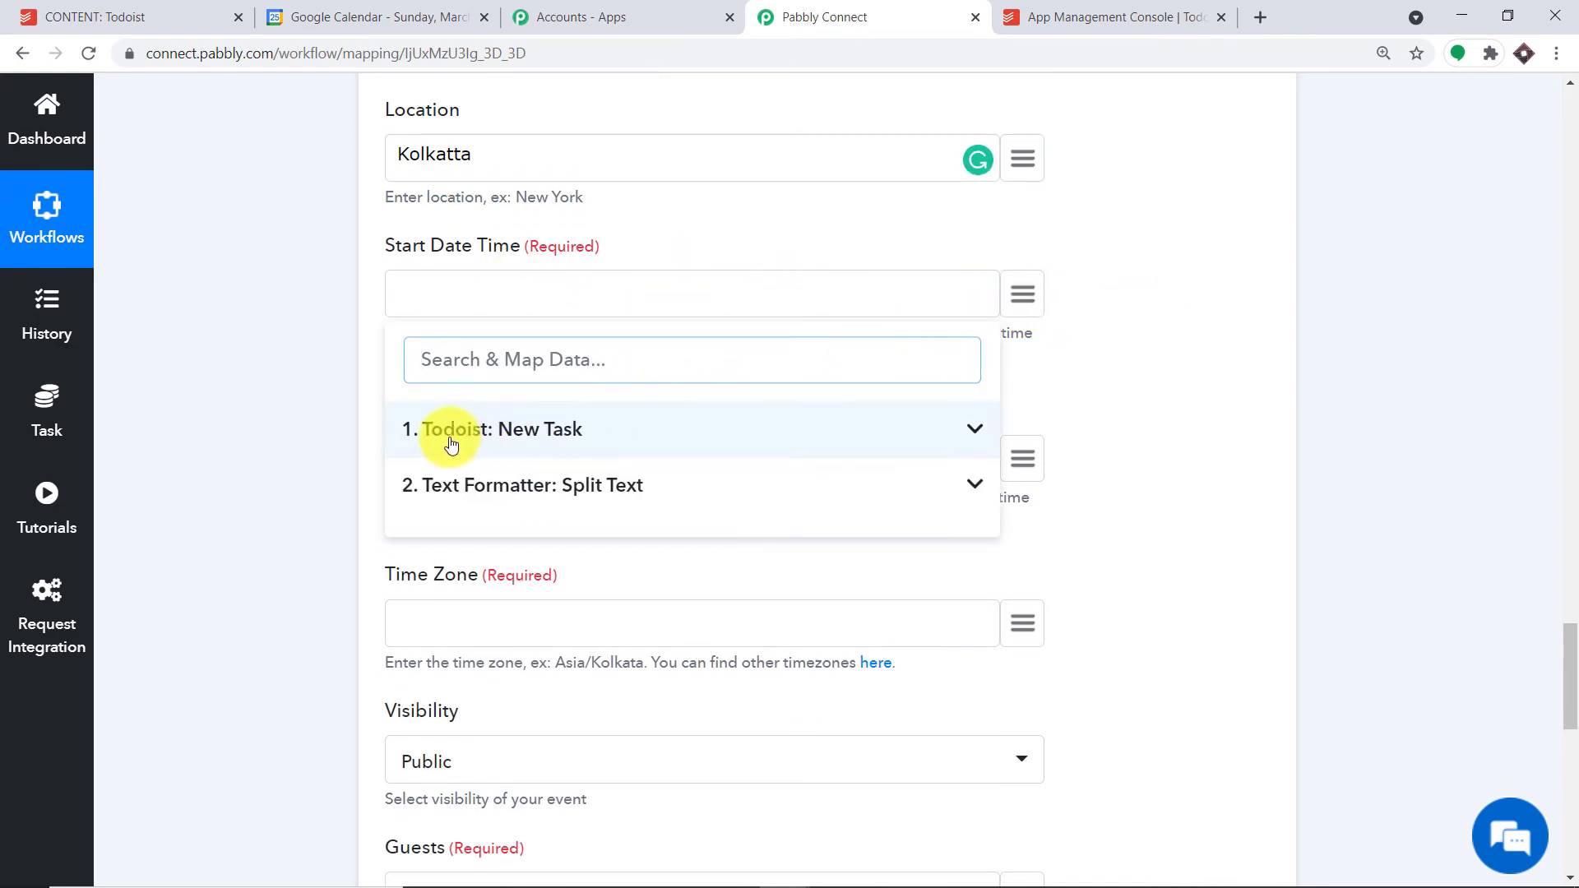
left_click(505, 436)
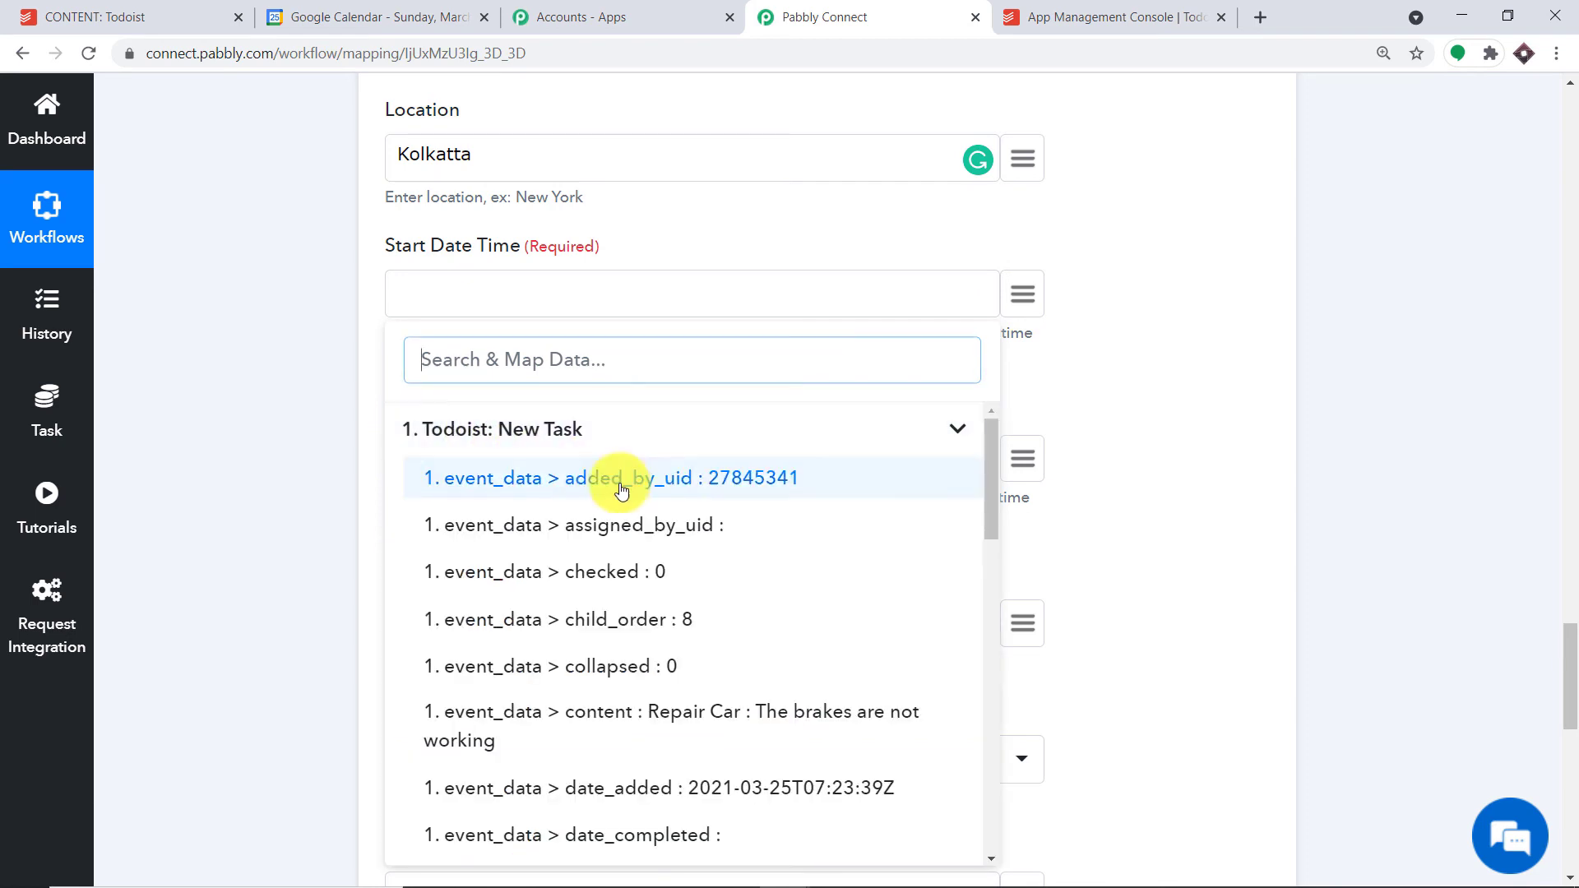
scroll(750, 643, "down", 1)
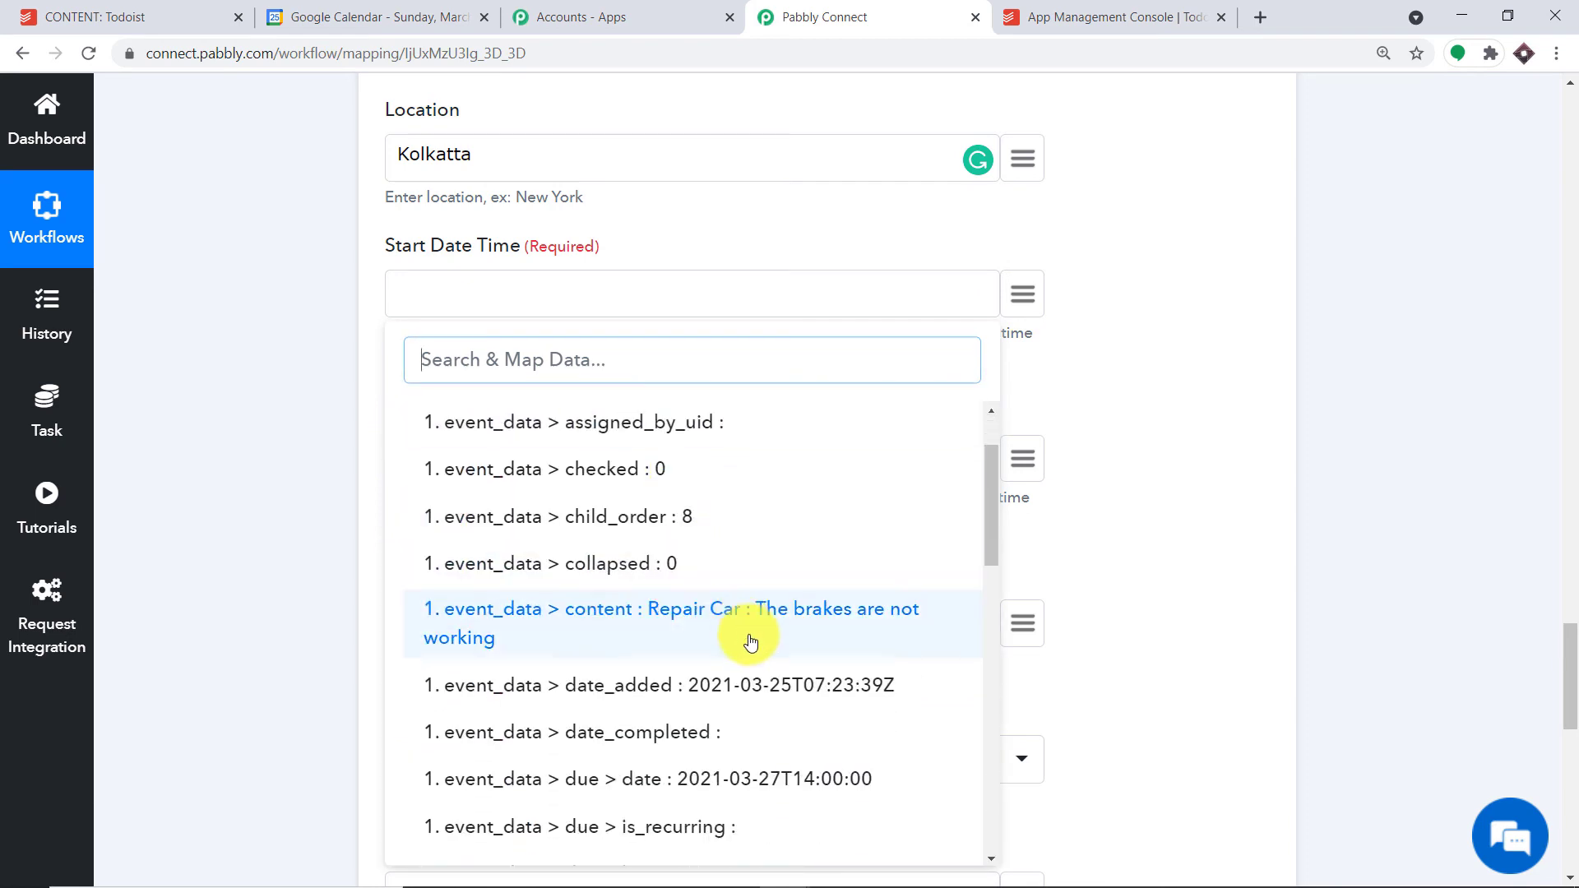
left_click(767, 699)
scroll(781, 424, "down", 1)
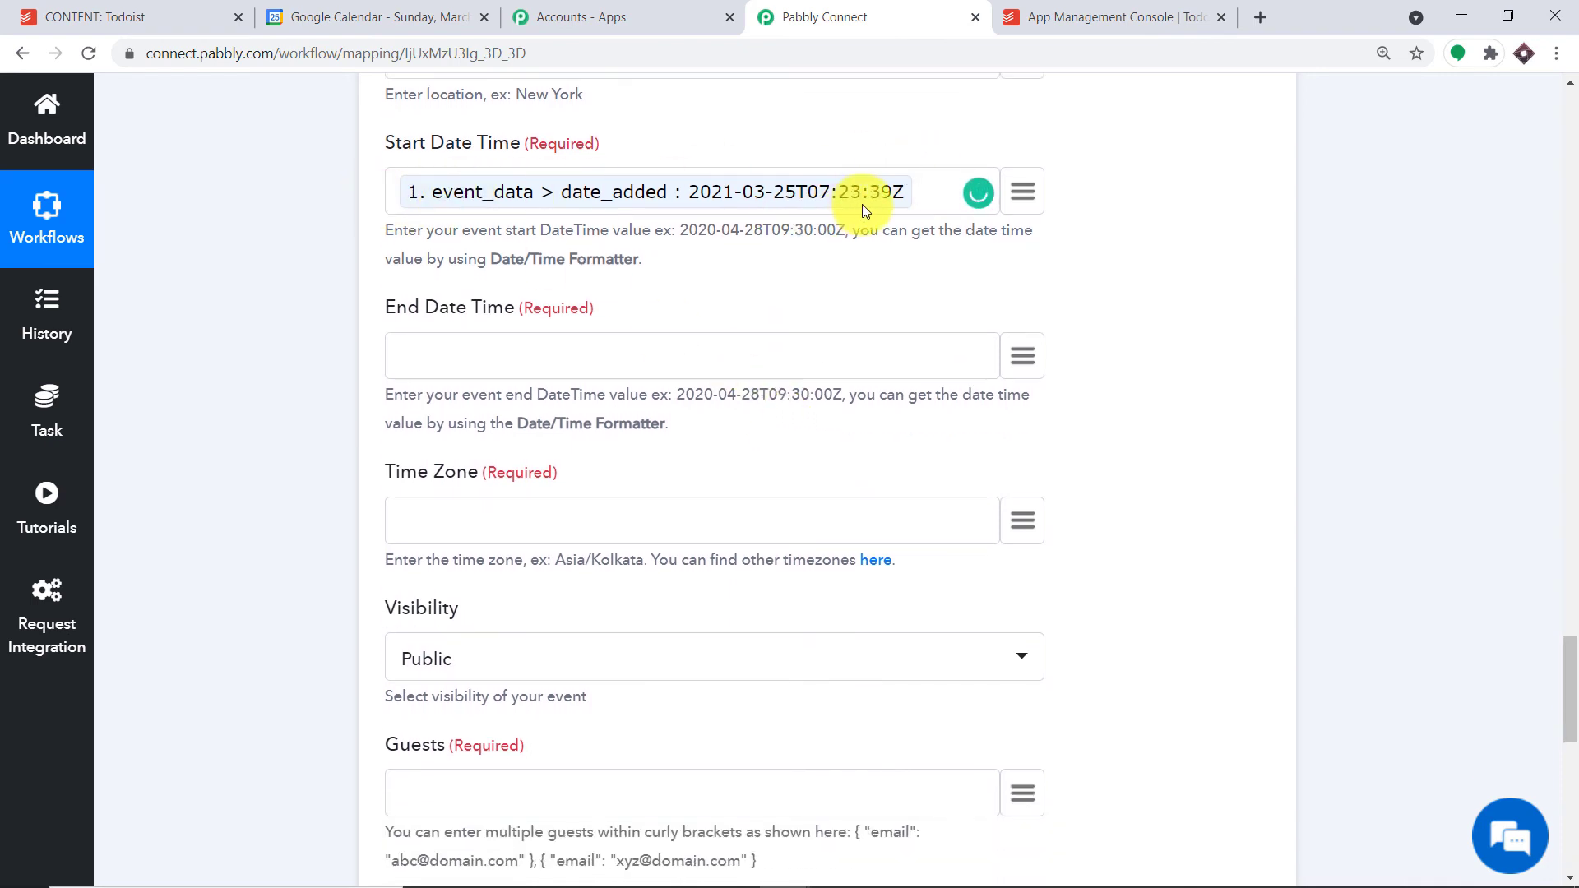
left_click(1040, 357)
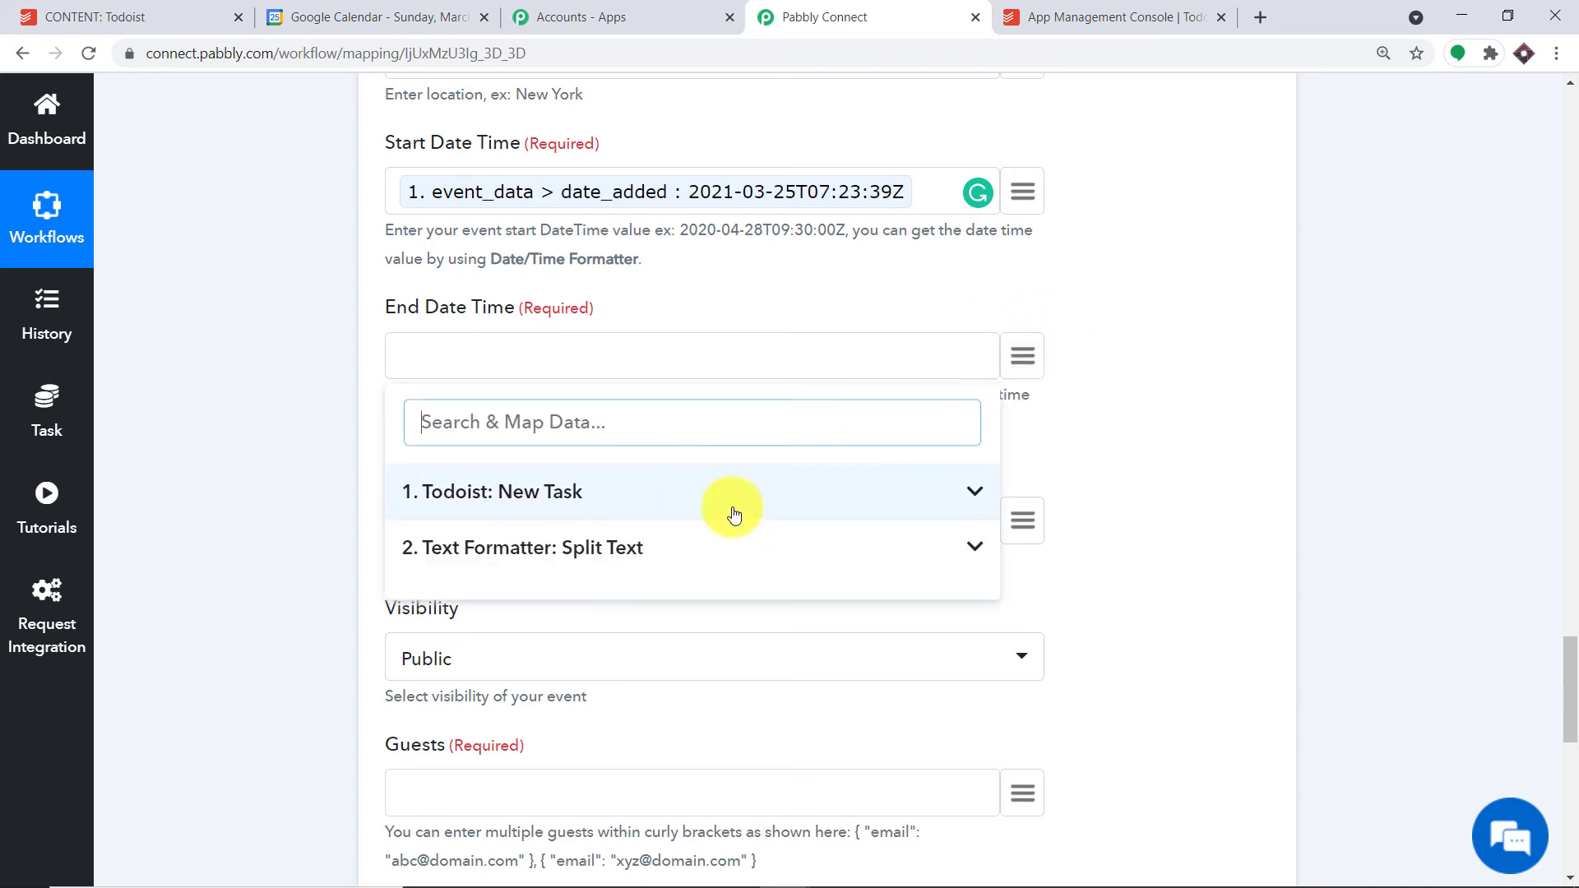
scroll(695, 620, "down", 3)
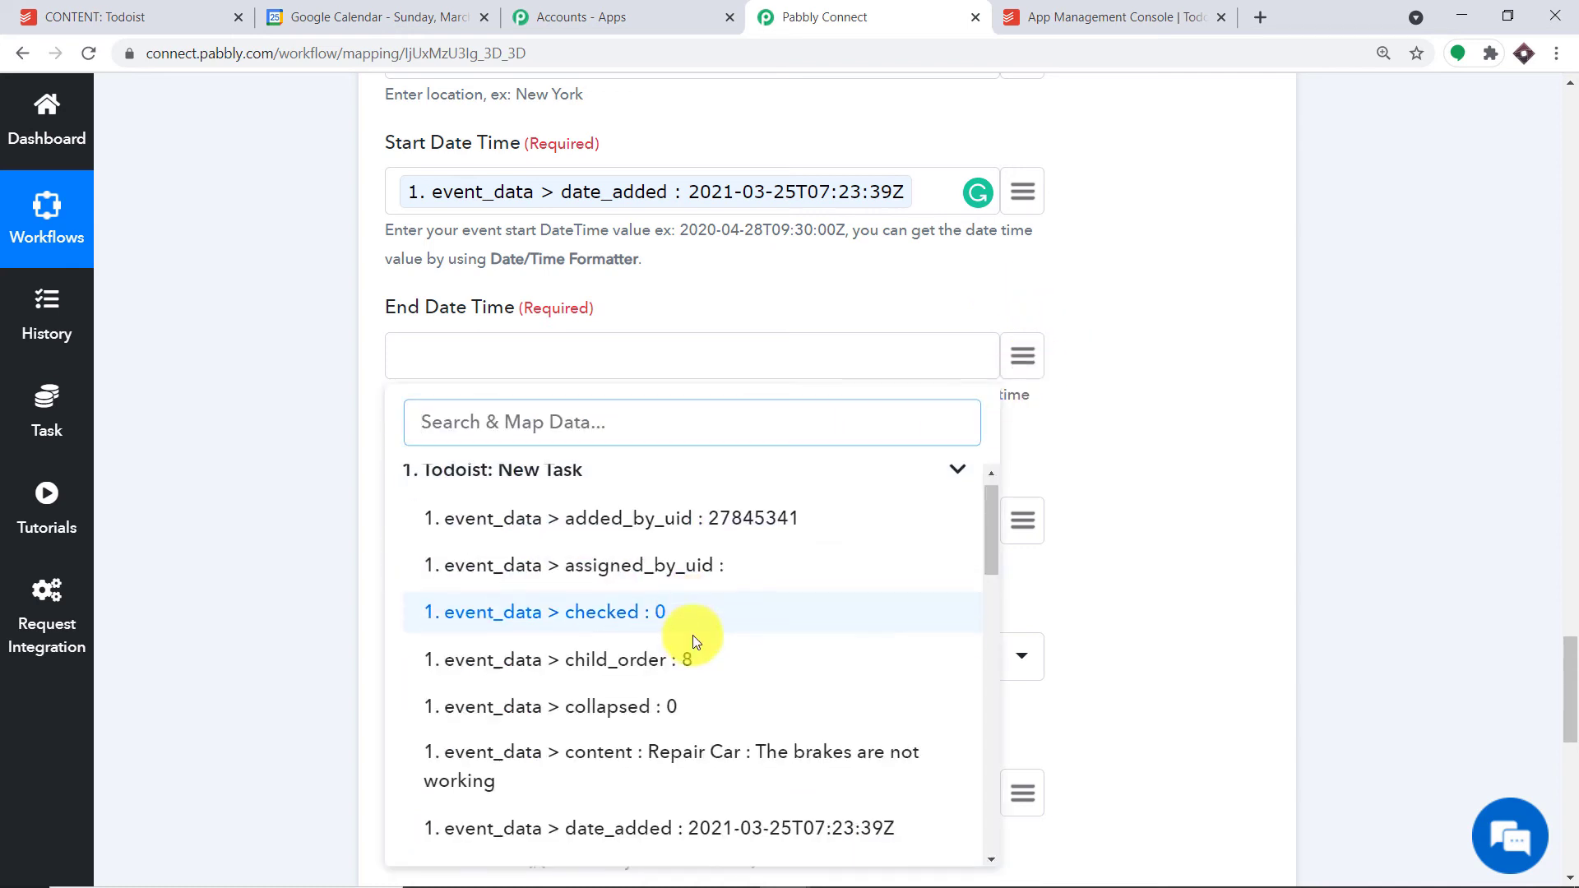
left_click(725, 739)
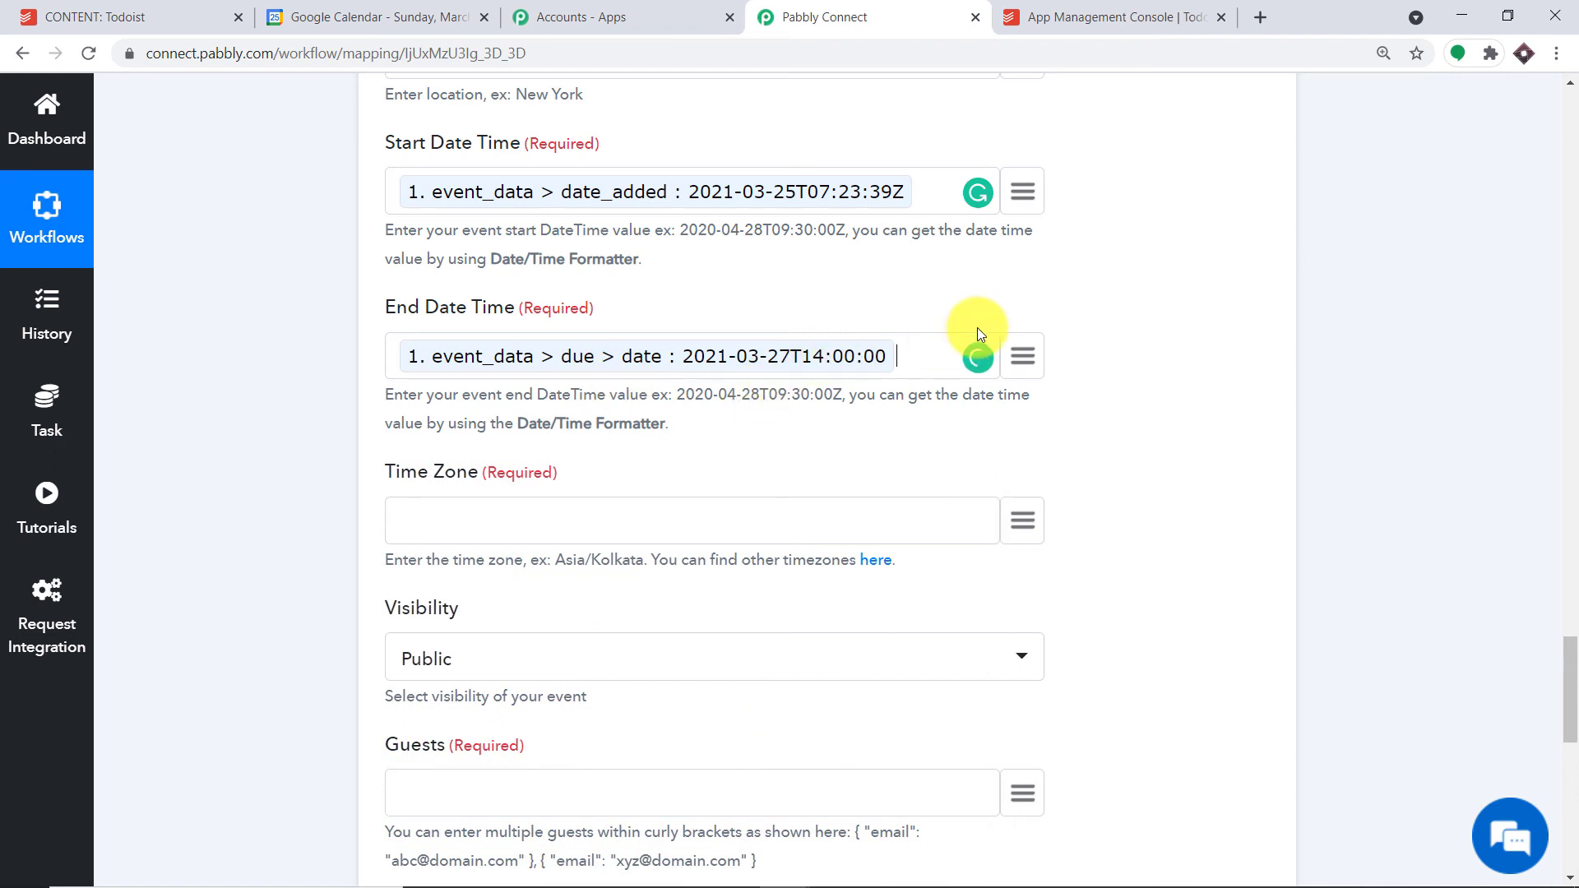
scroll(872, 378, "down", 1)
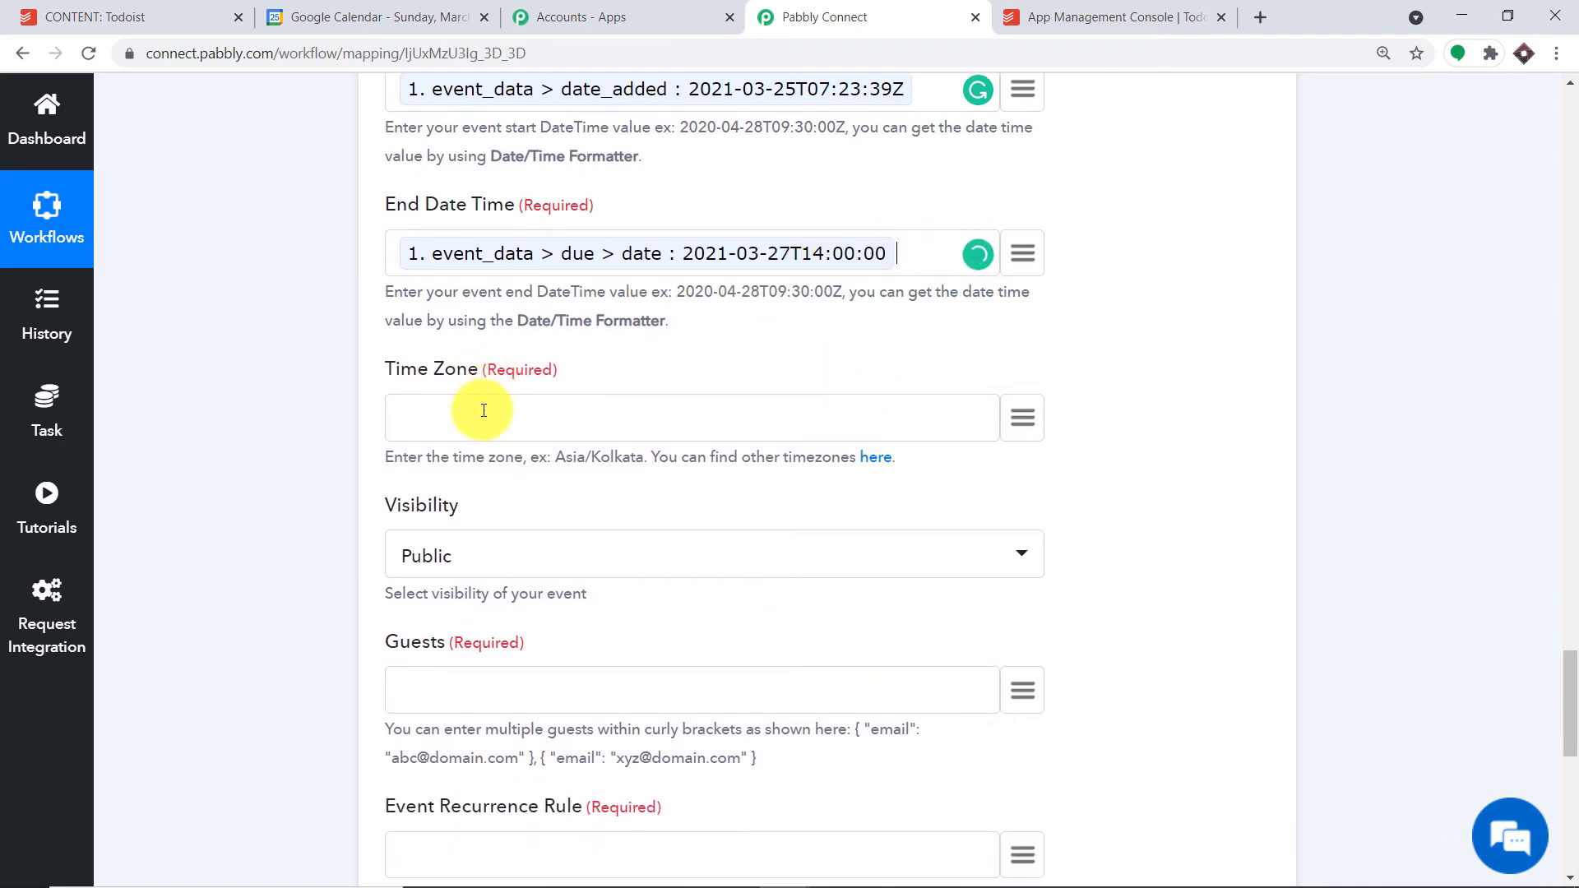
- Copy 'Asia/Kolkata' from the field hint and paste it into Time Zone
left_click(483, 411)
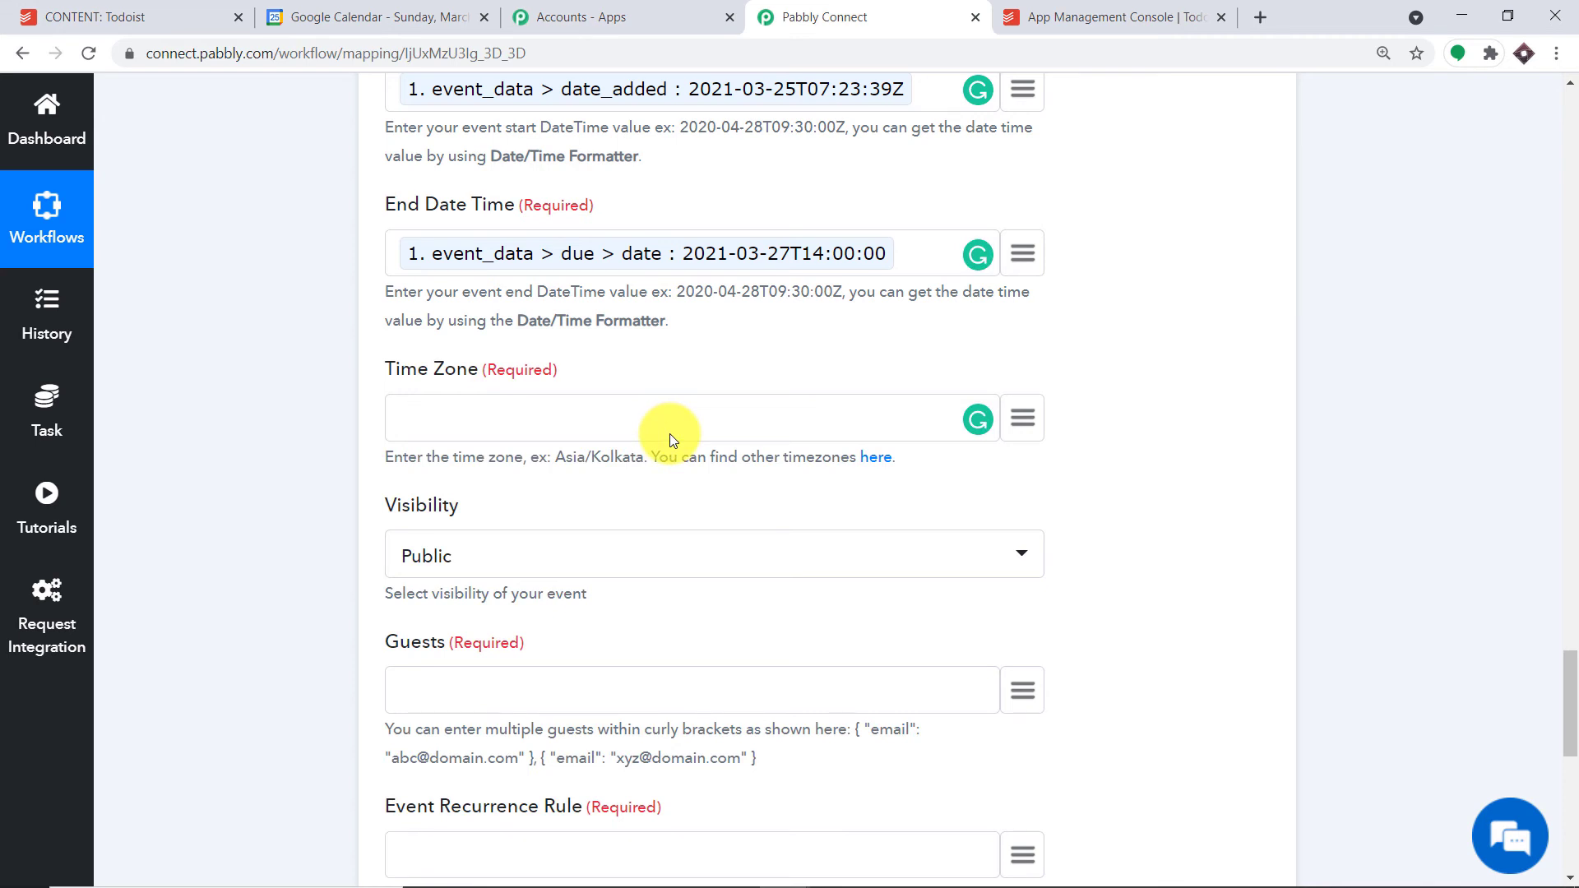
left_click_drag(644, 458, 546, 462)
right_click(548, 462)
left_click(579, 474)
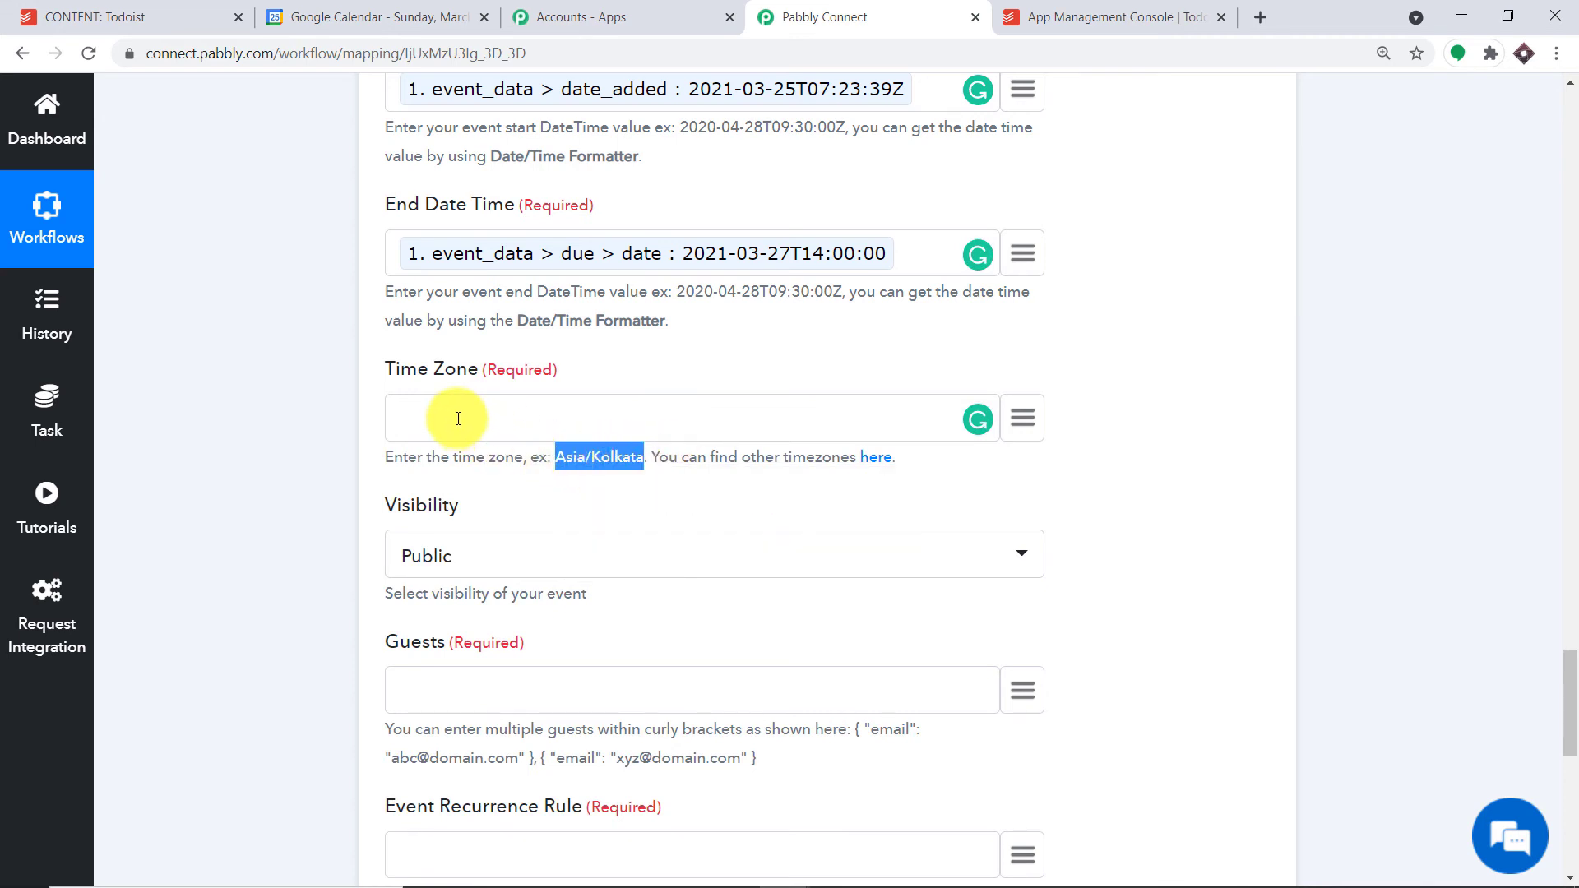
right_click(458, 419)
left_click(533, 585)
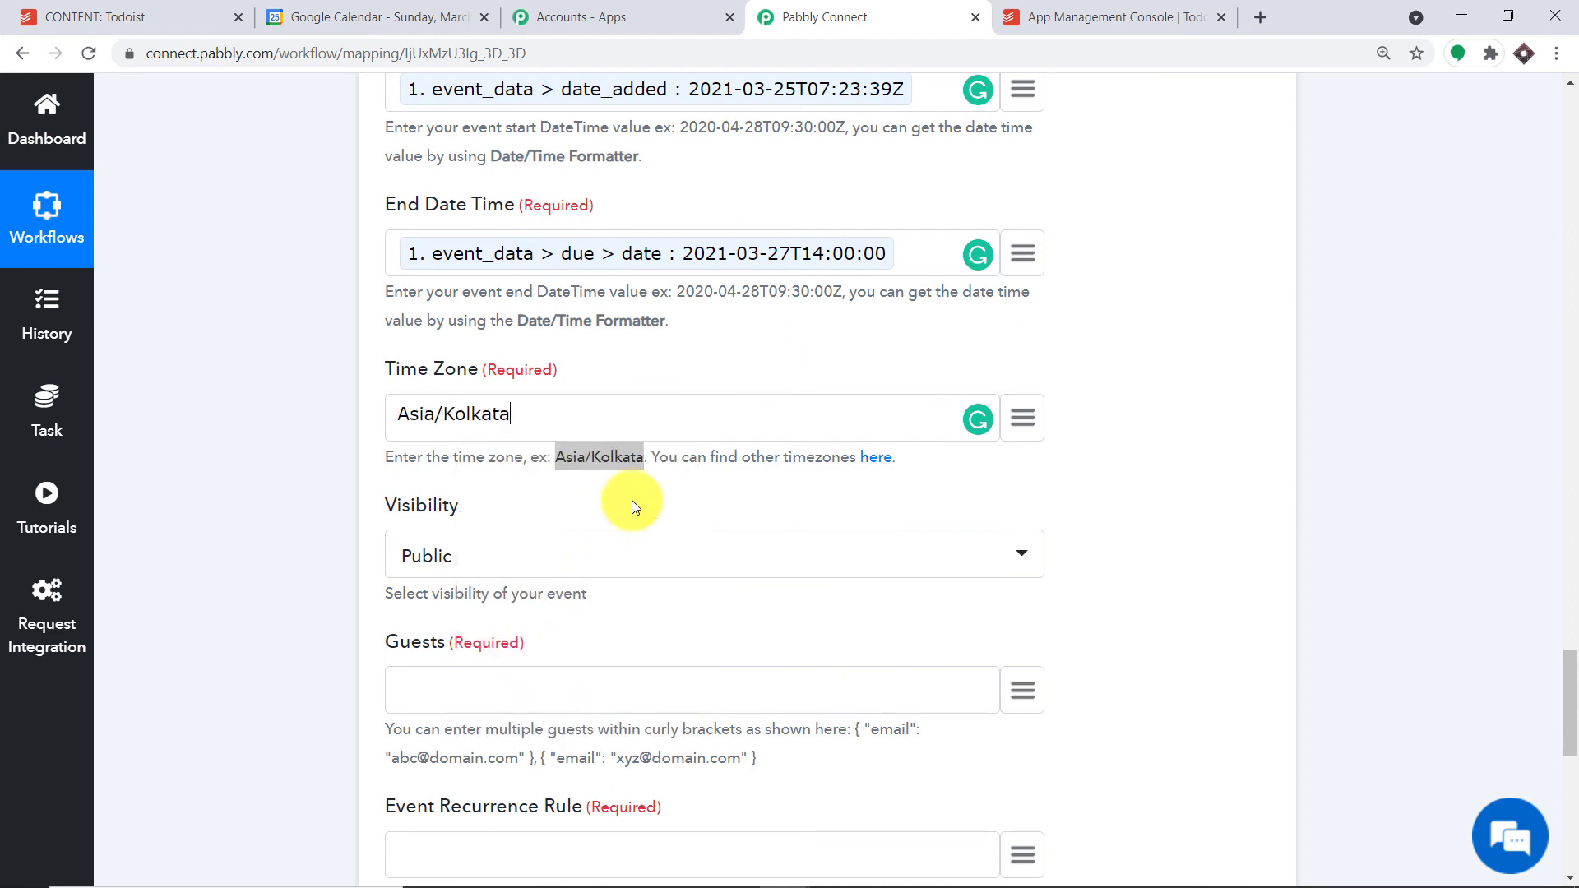
left_click(785, 339)
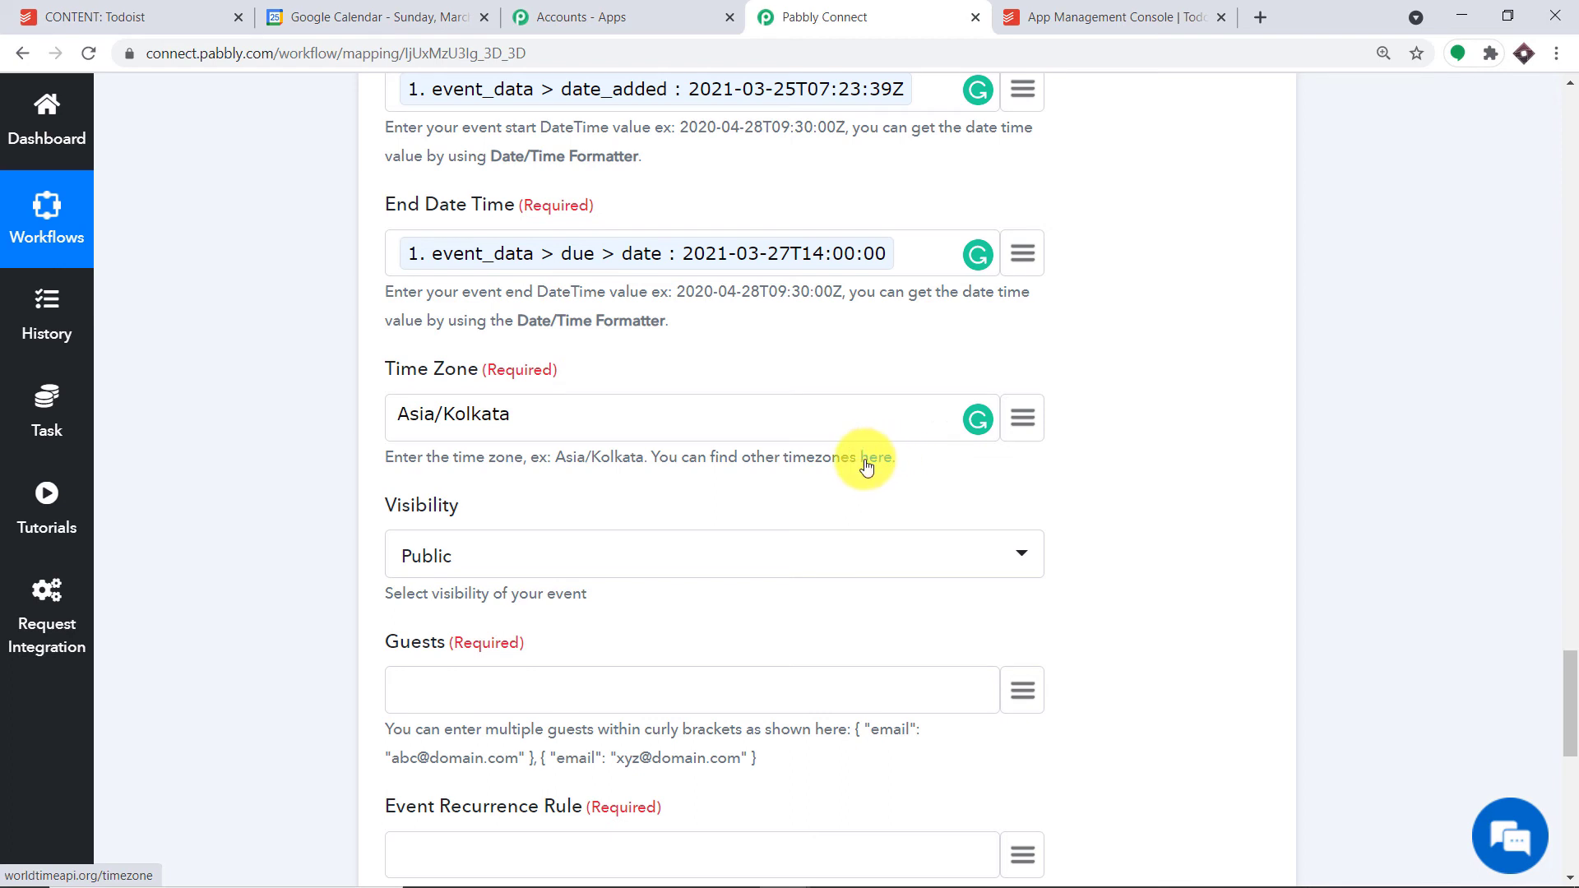
- Copy the example guest JSON entry and paste it into the Guests field
scroll(888, 468, "down", 1)
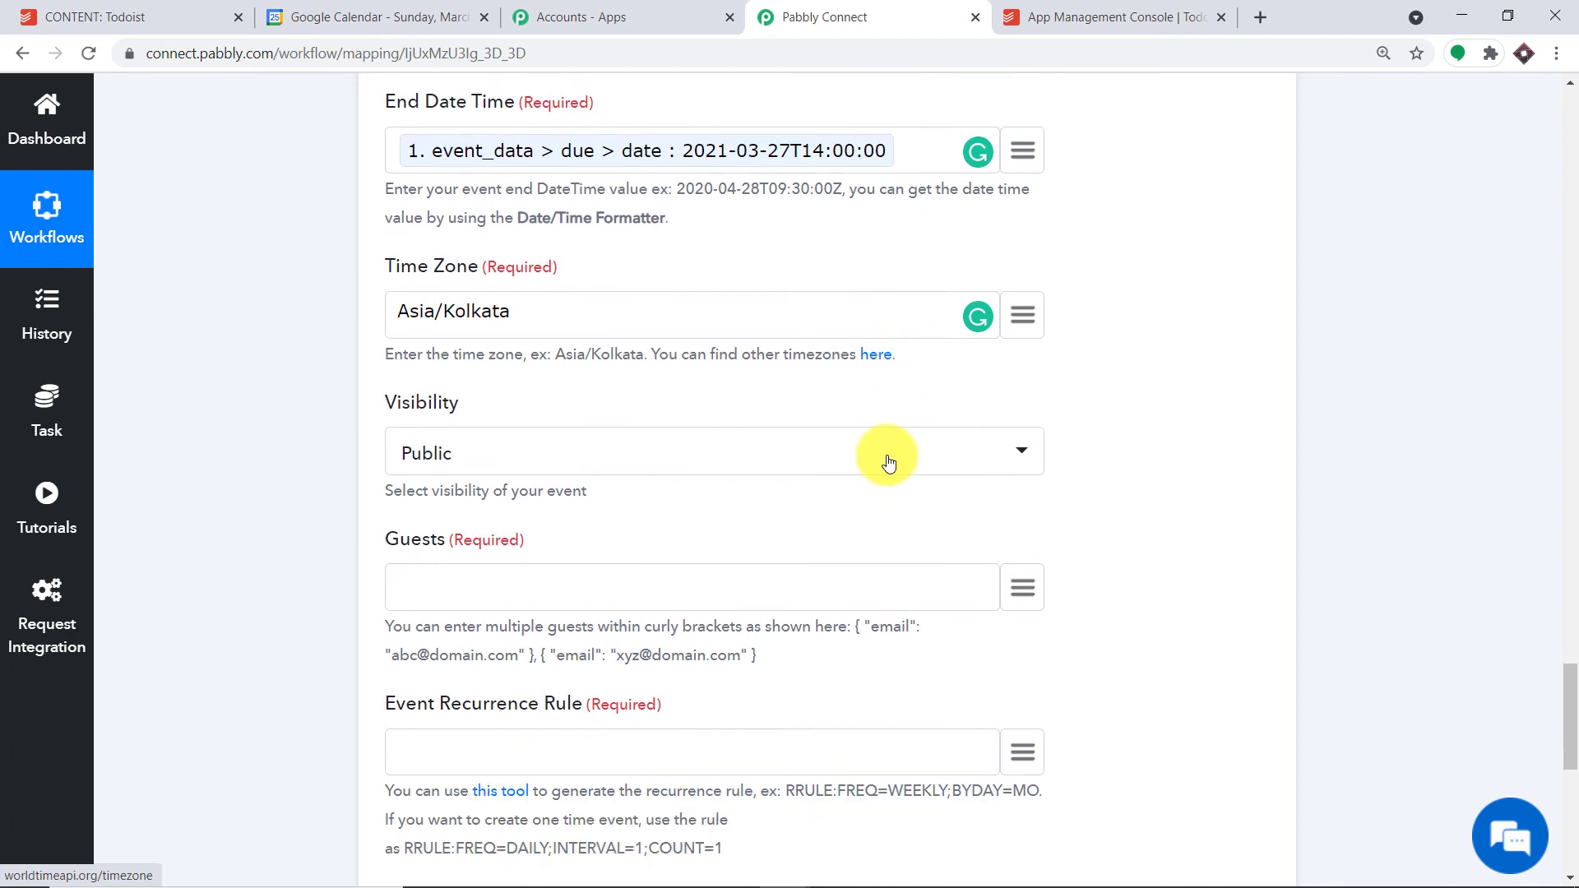
scroll(782, 367, "down", 1)
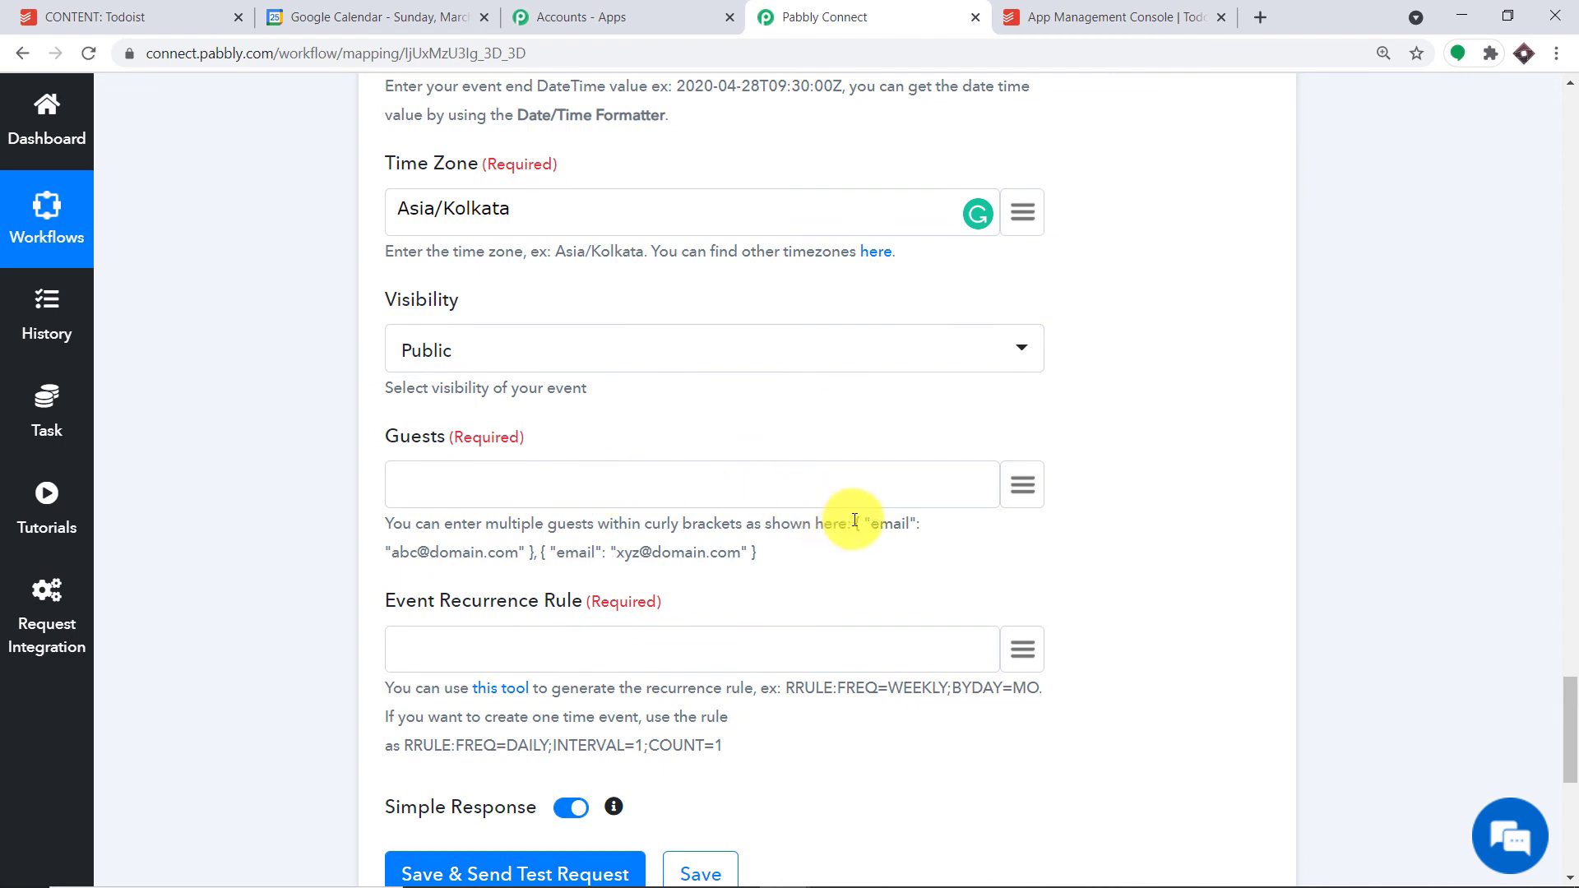
left_click_drag(855, 521, 533, 557)
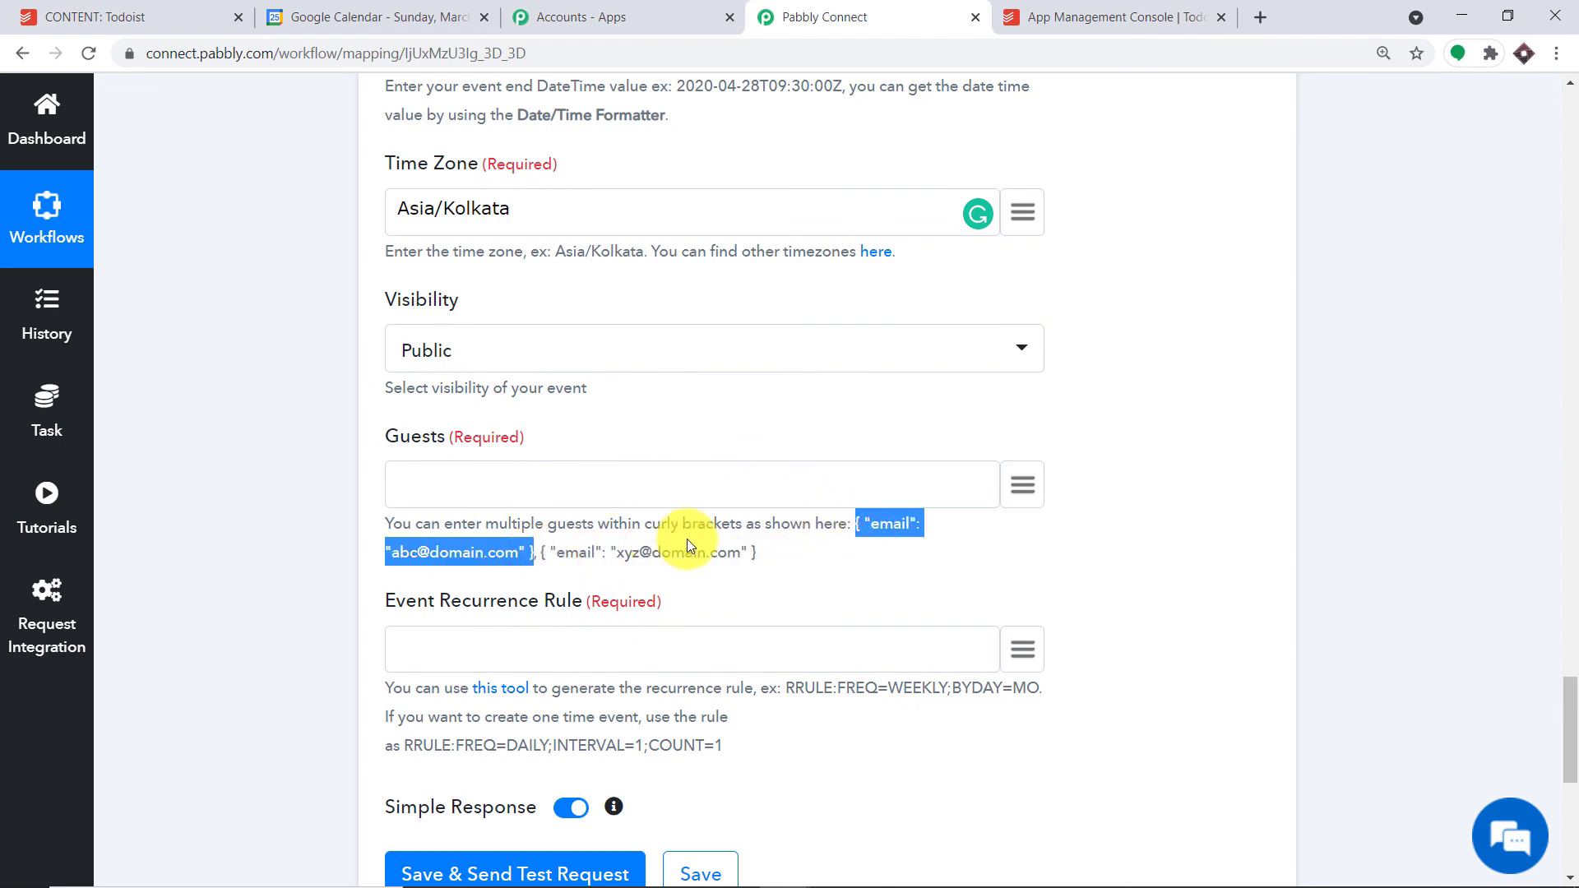
right_click(877, 523)
left_click(885, 535)
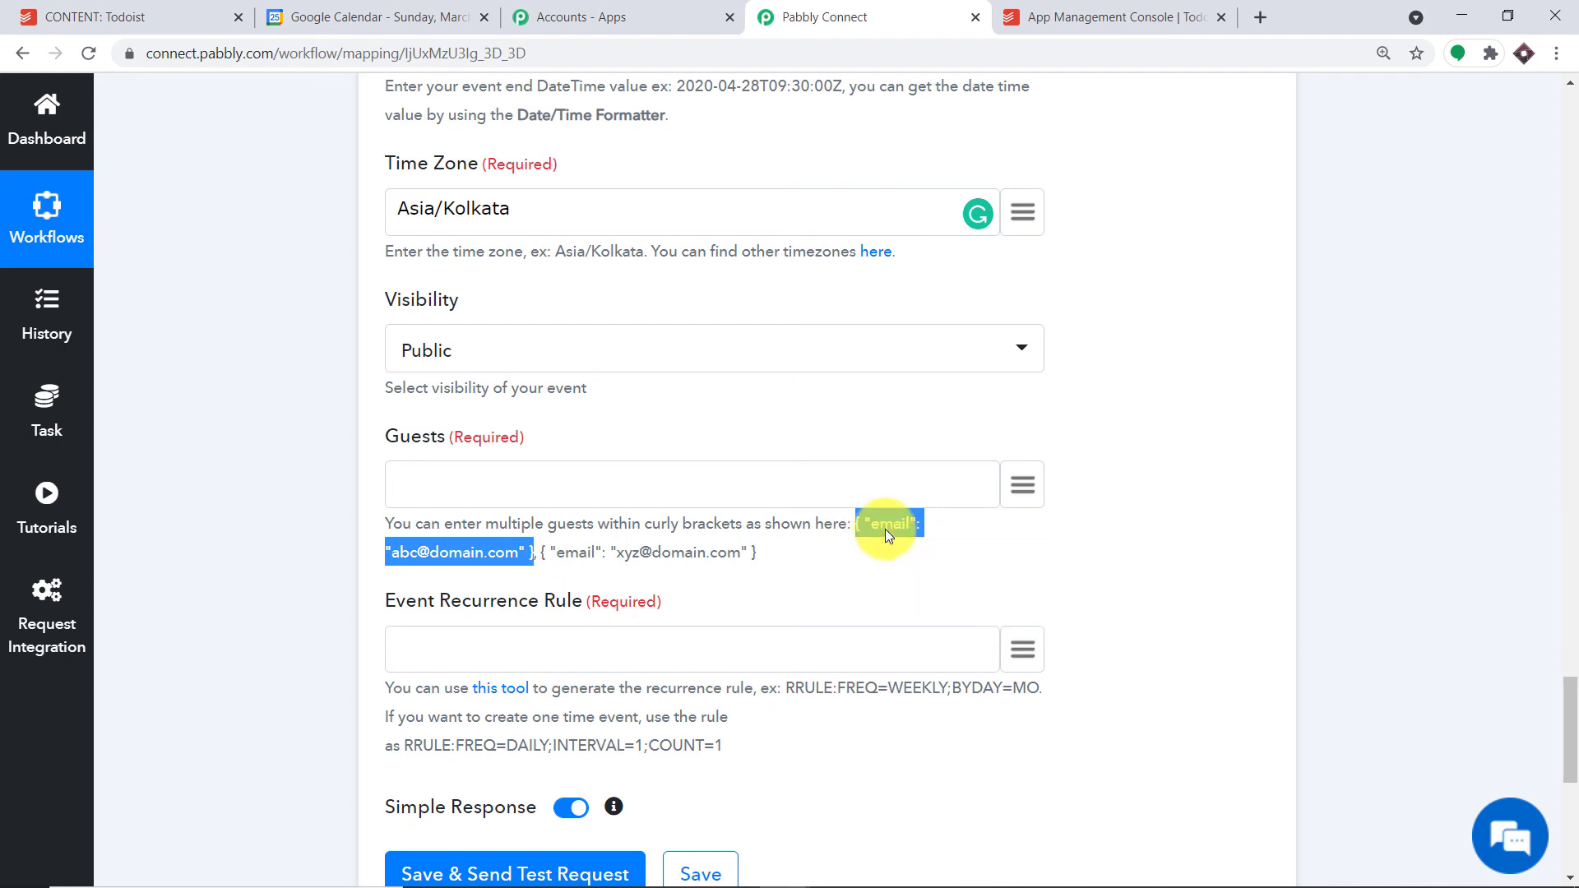
right_click(577, 484)
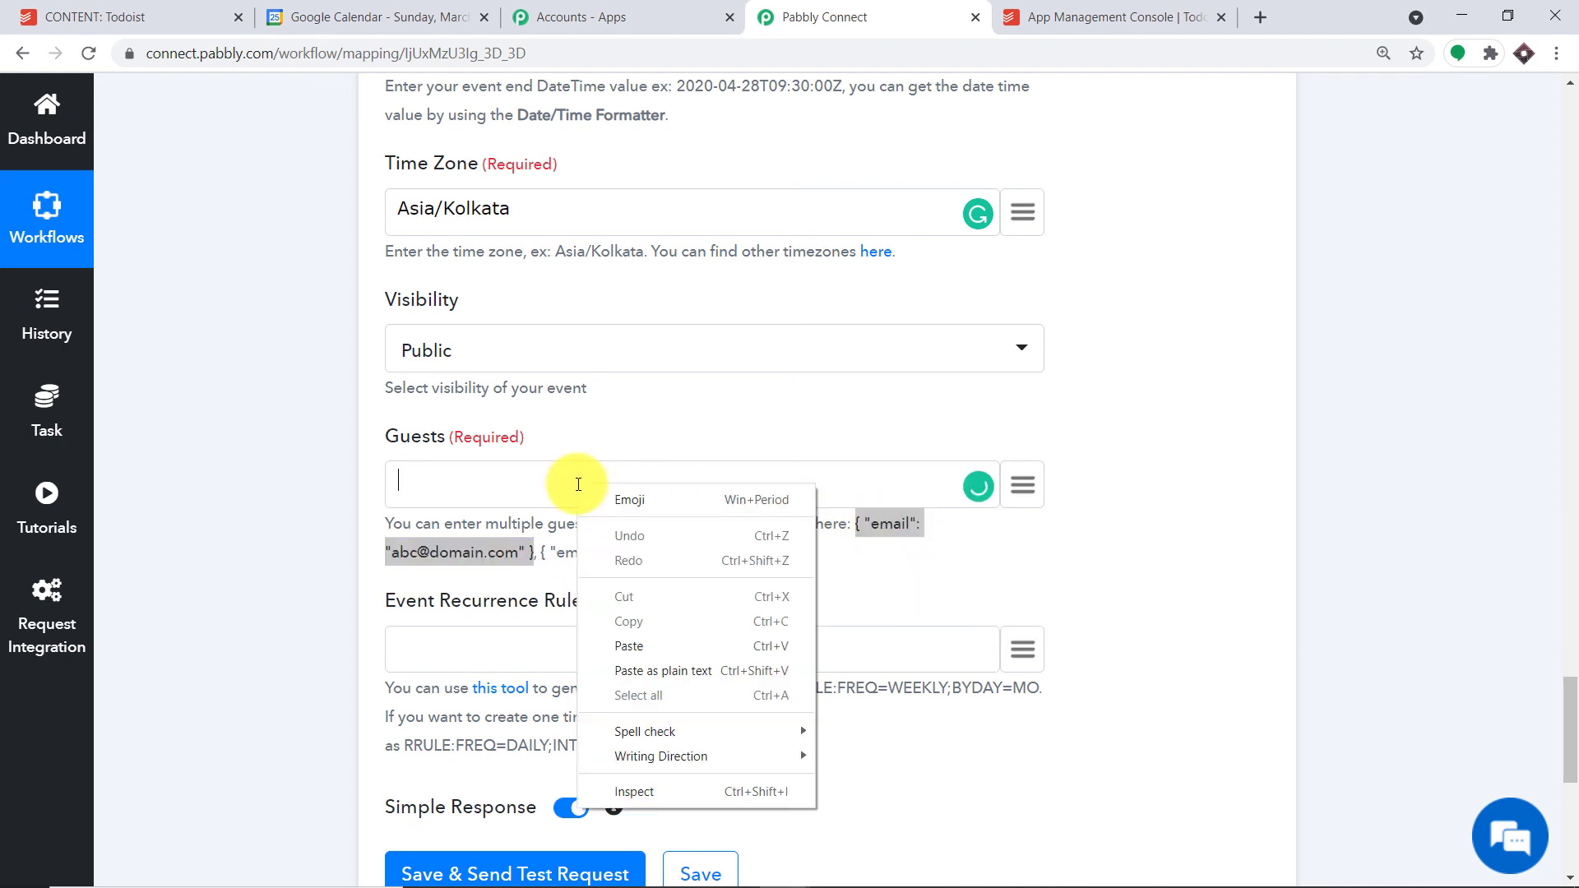
left_click(647, 648)
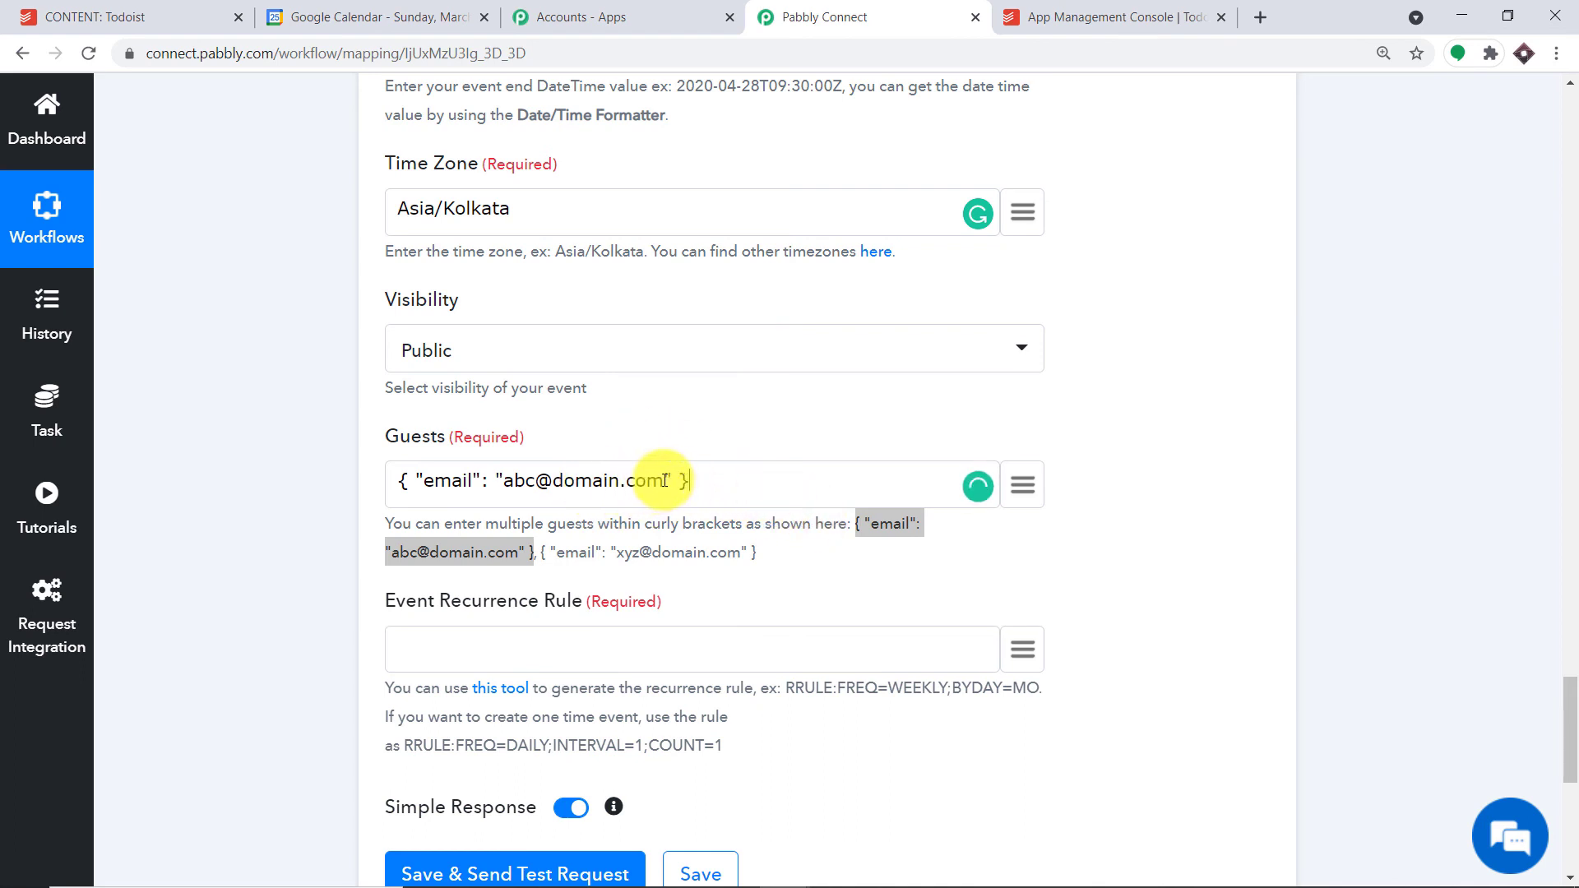
left_click_drag(664, 481, 509, 483)
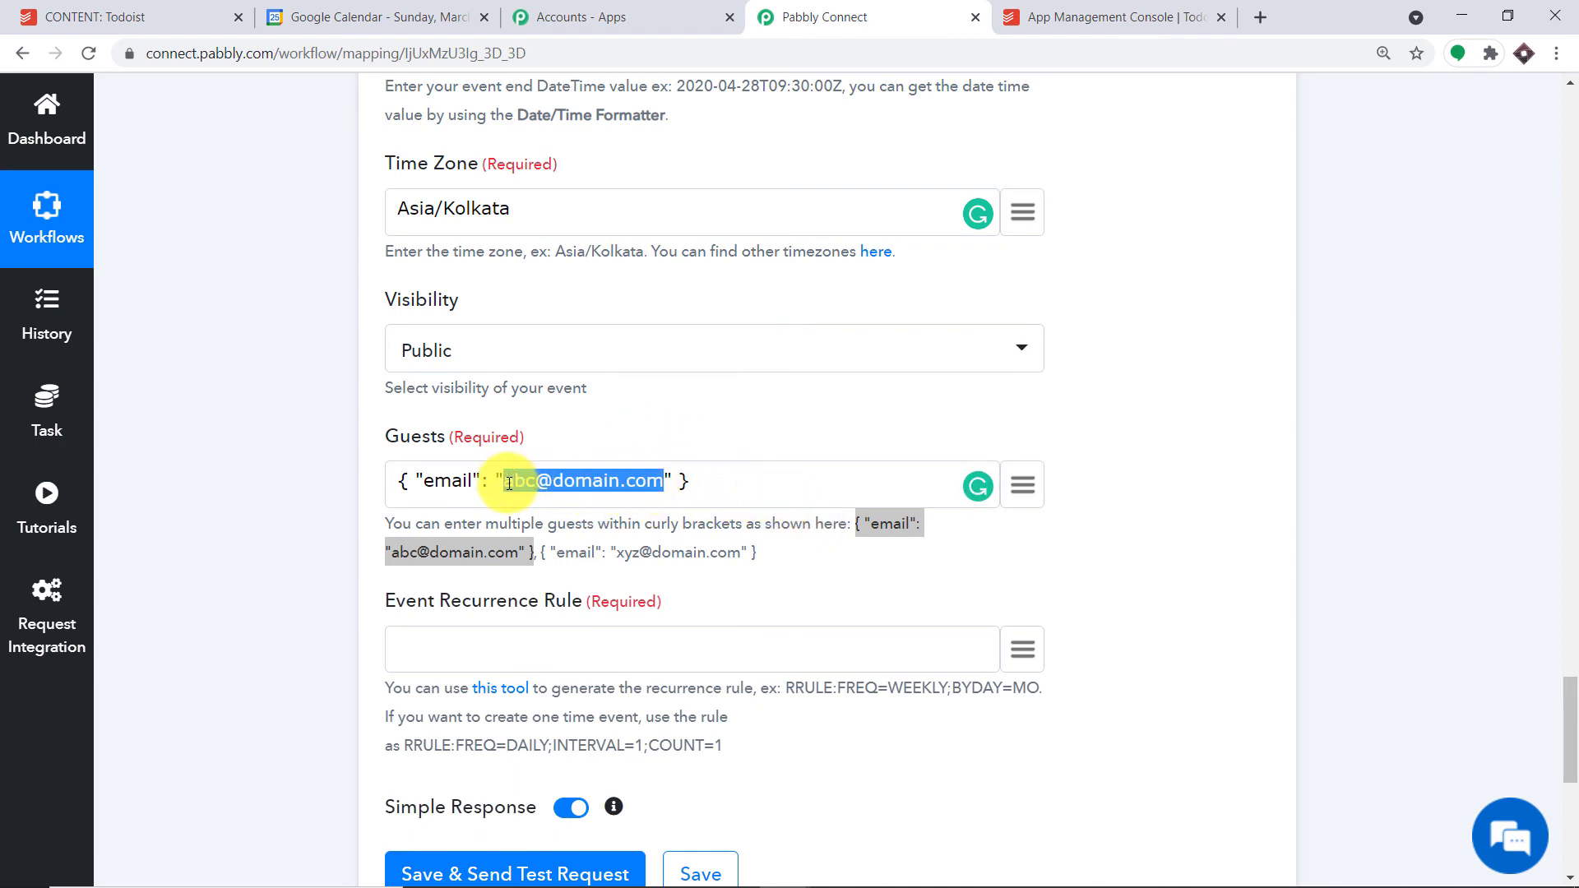
key("BackSpace")
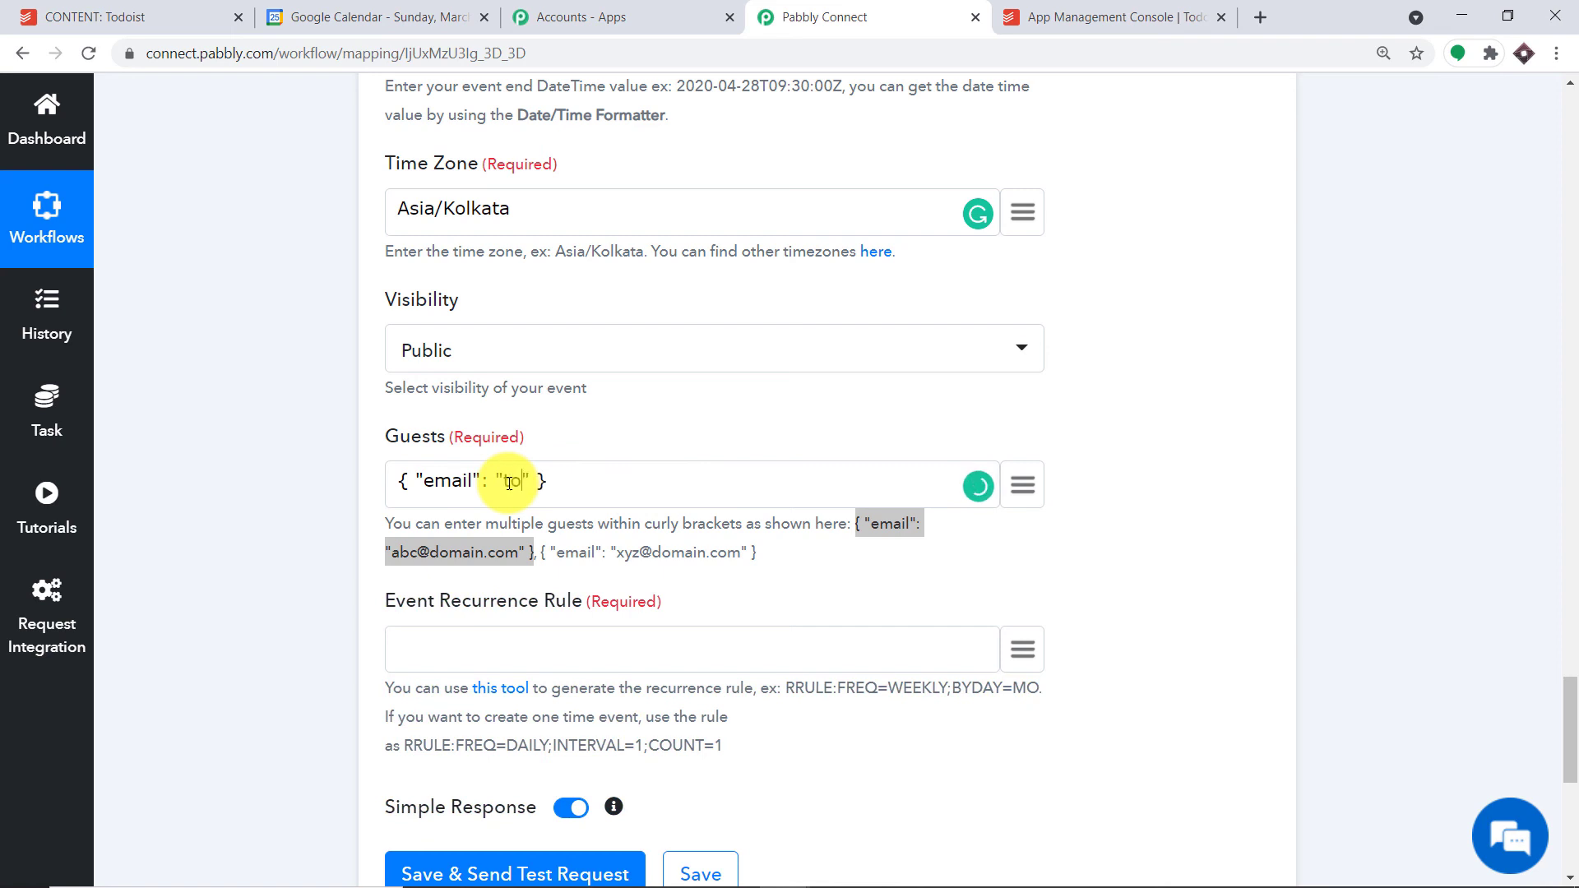
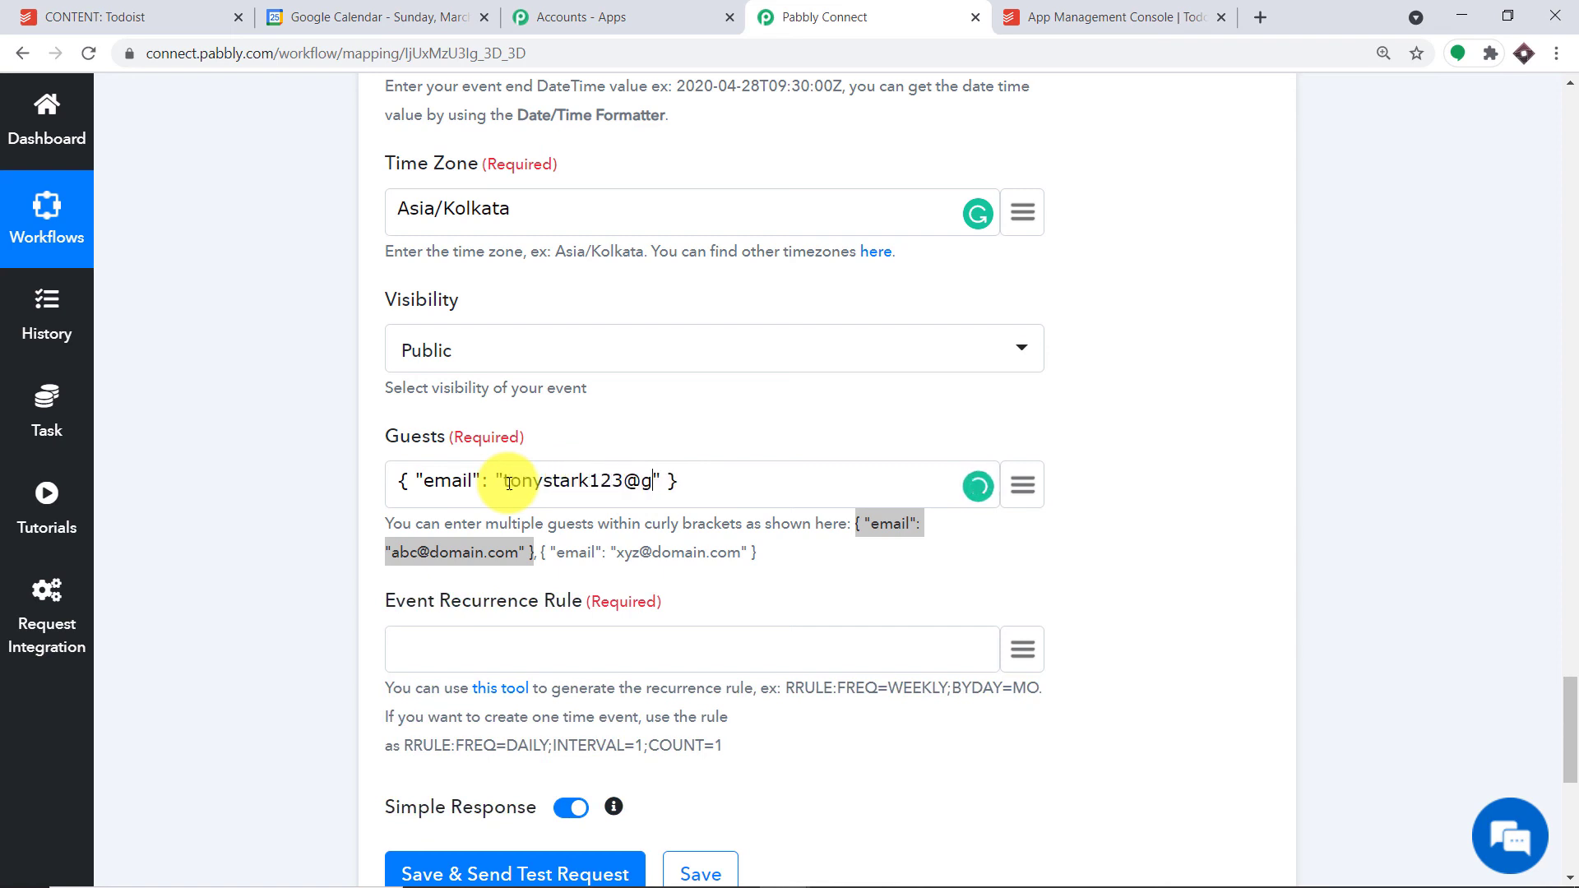
left_click(694, 408)
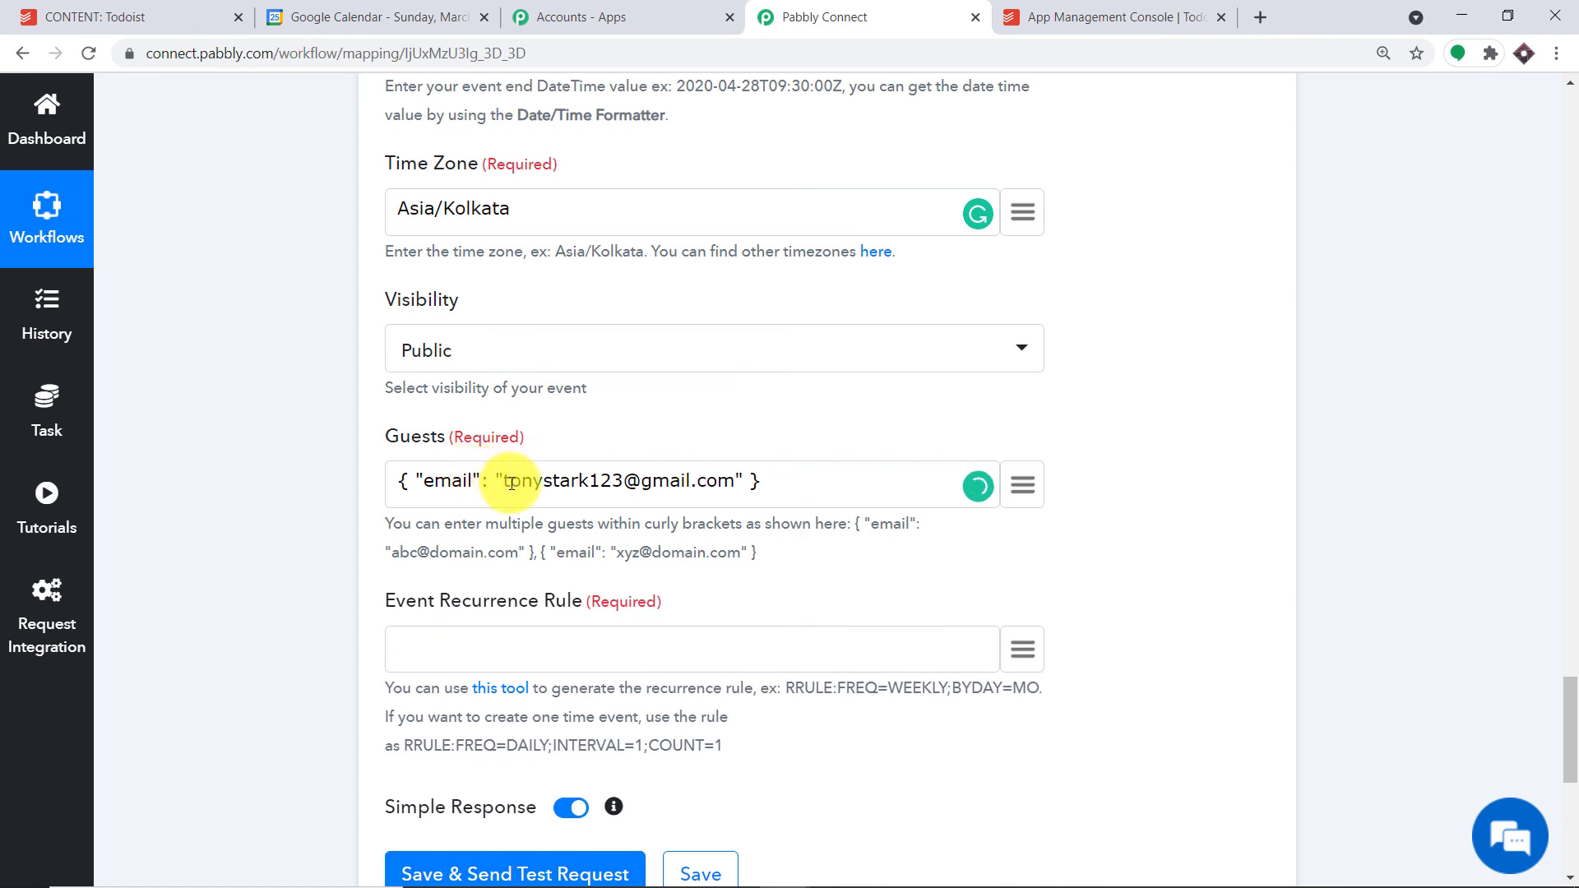
scroll(765, 479, "down", 1)
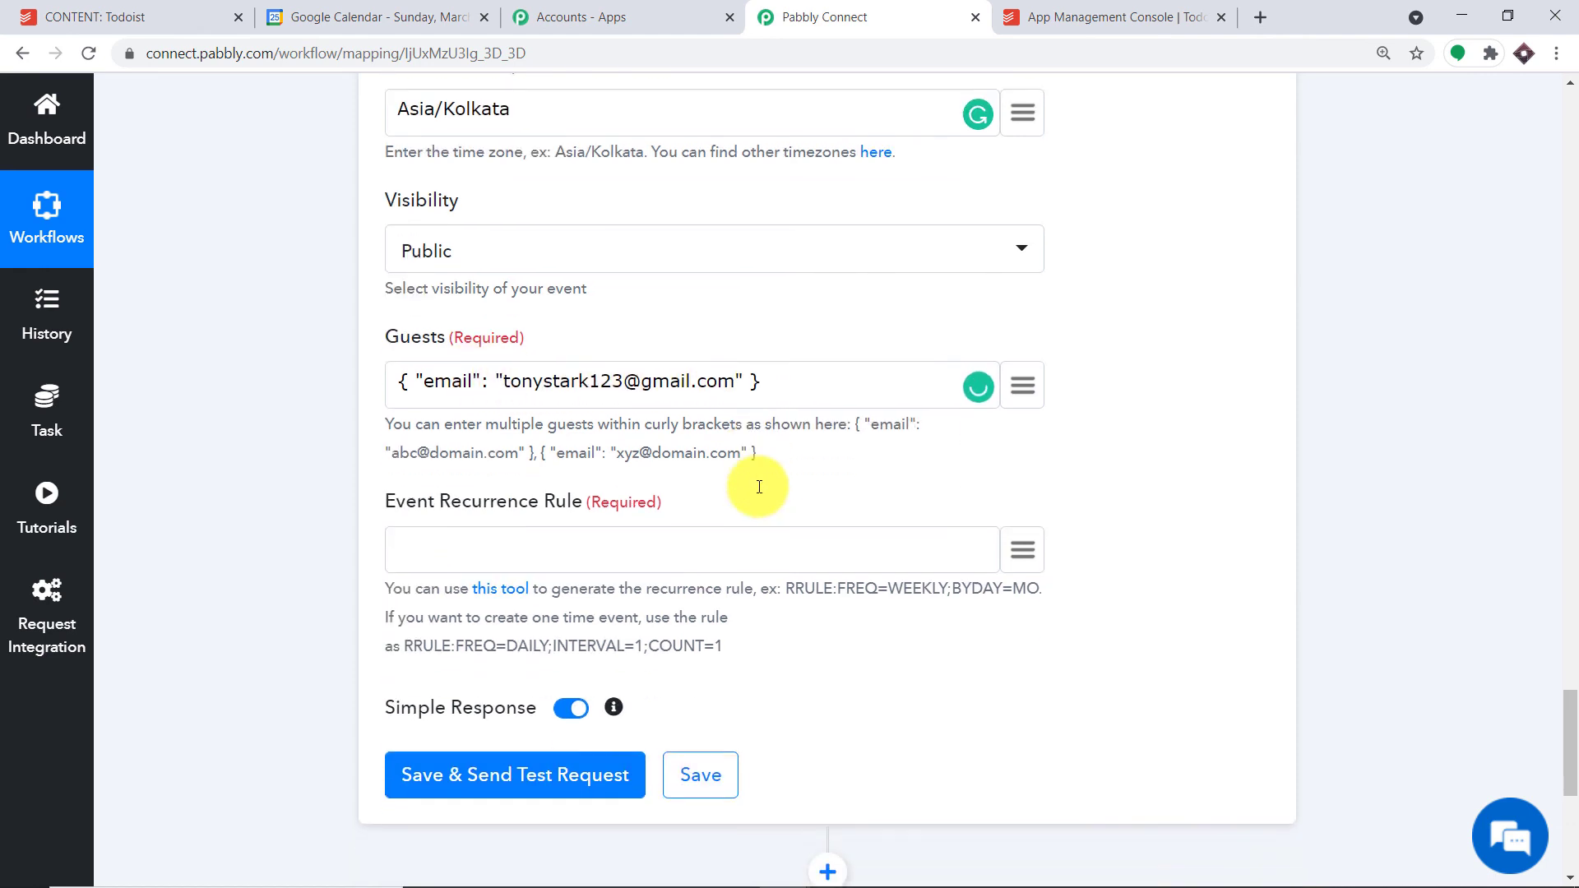
- Set the Event Recurrence Rule to {{skip}}, then save the Google Calendar step and send a test request
left_click(446, 541)
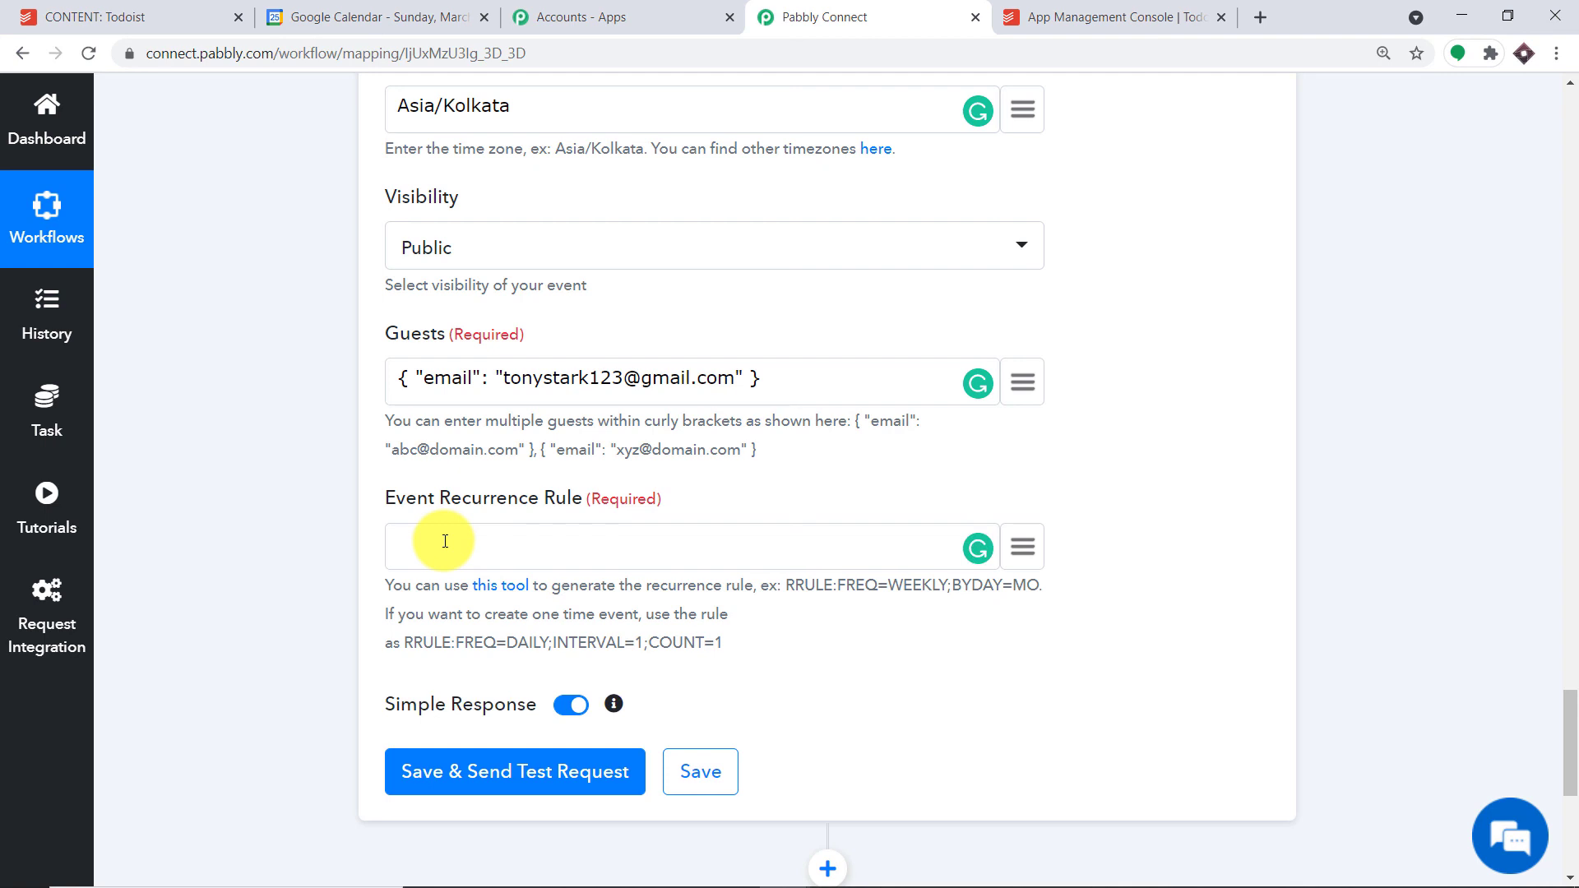
type("{{}")
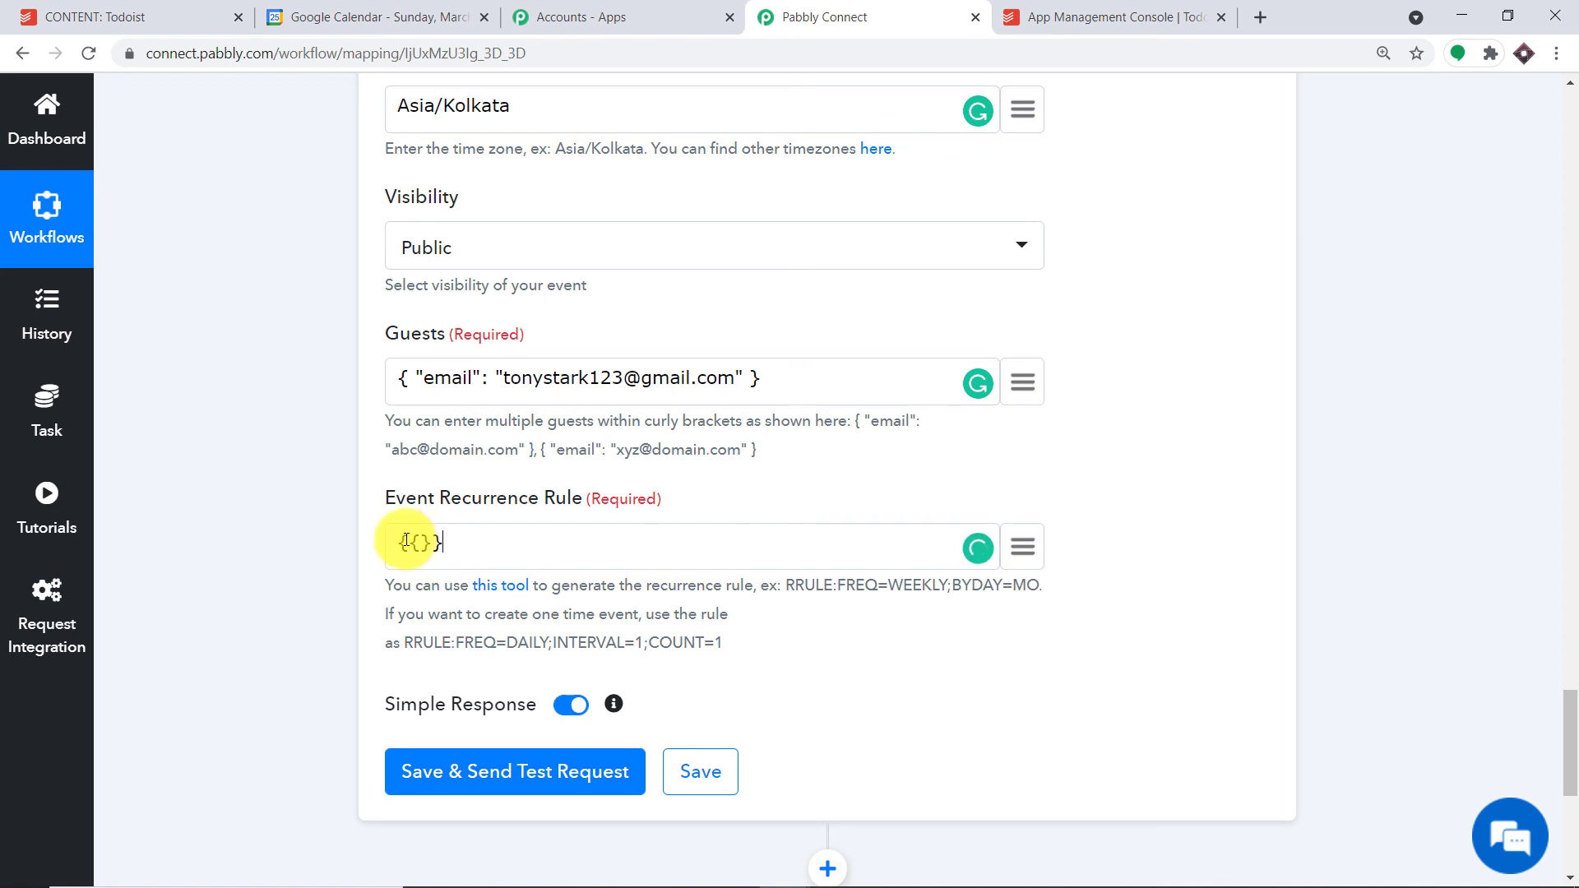
left_click(415, 543)
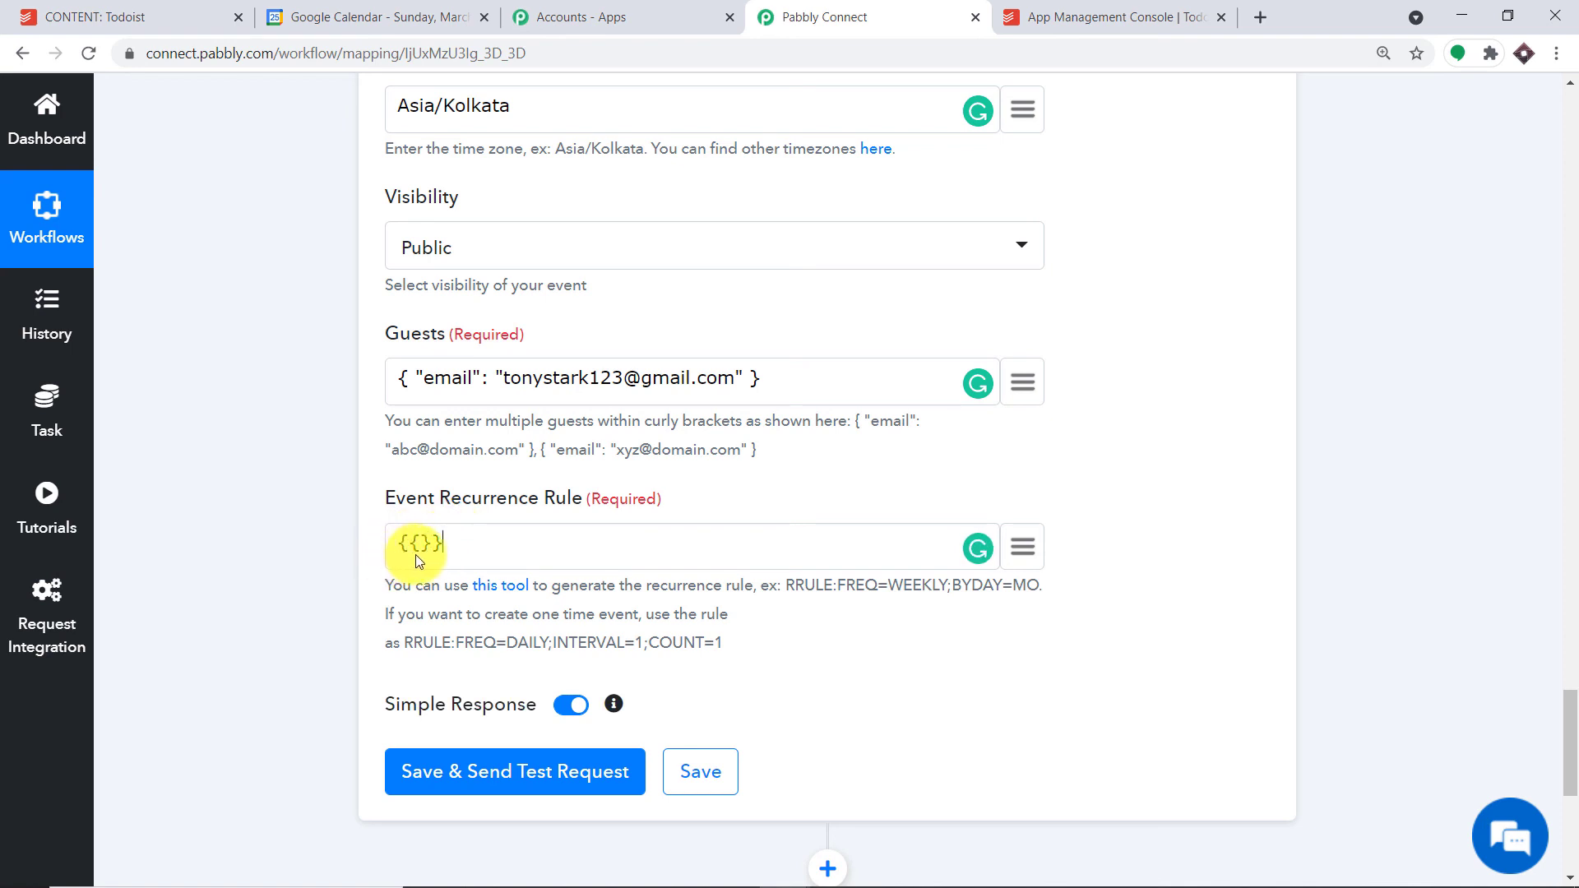
type("skip")
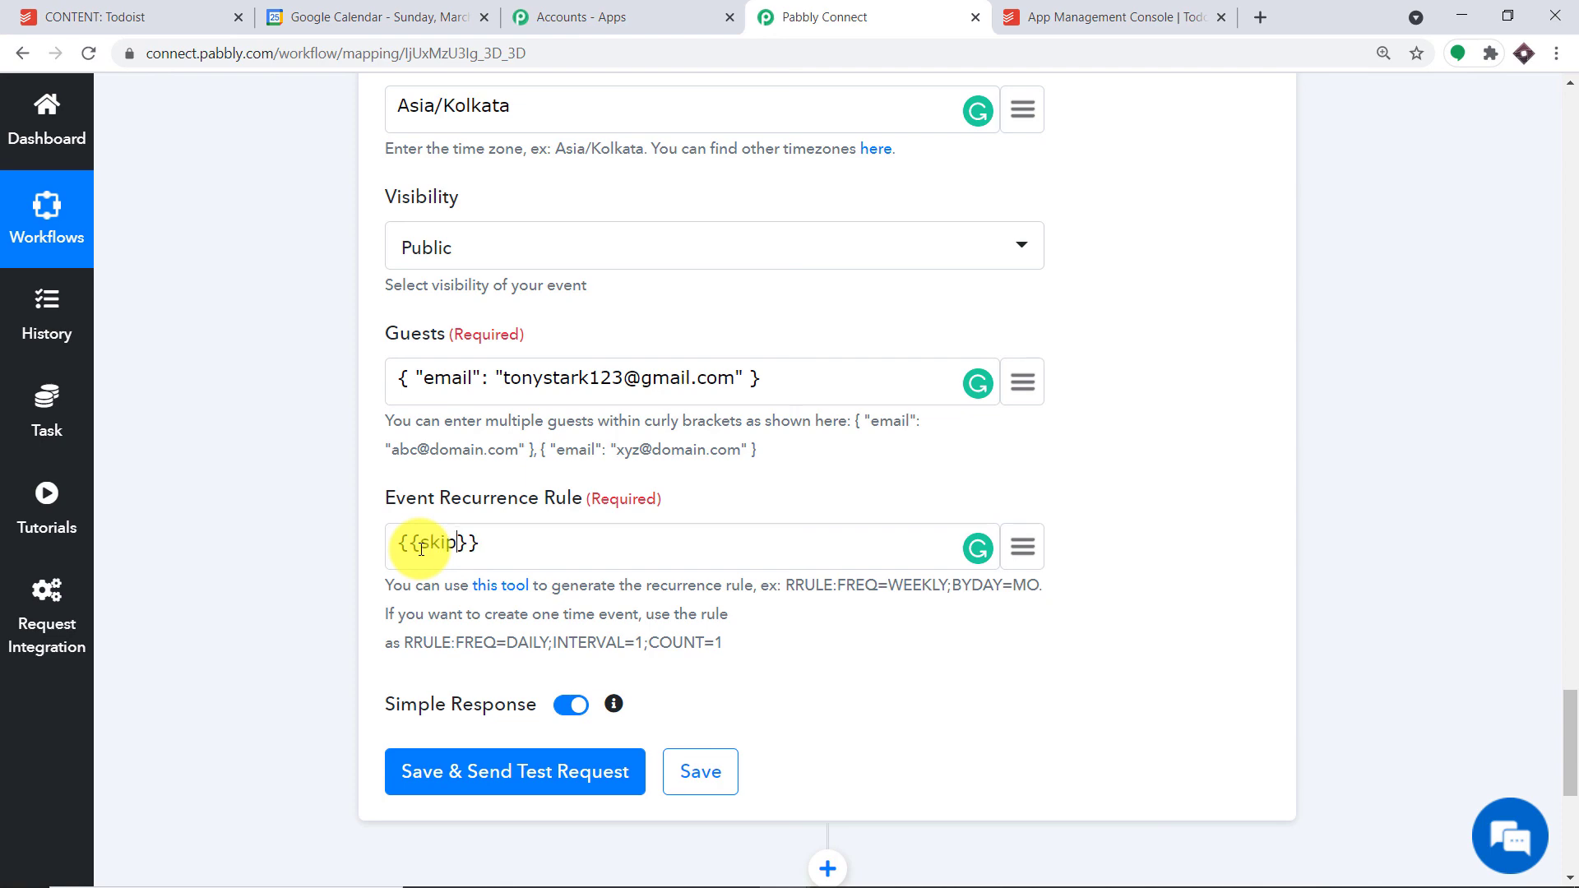
scroll(690, 438, "down", 3)
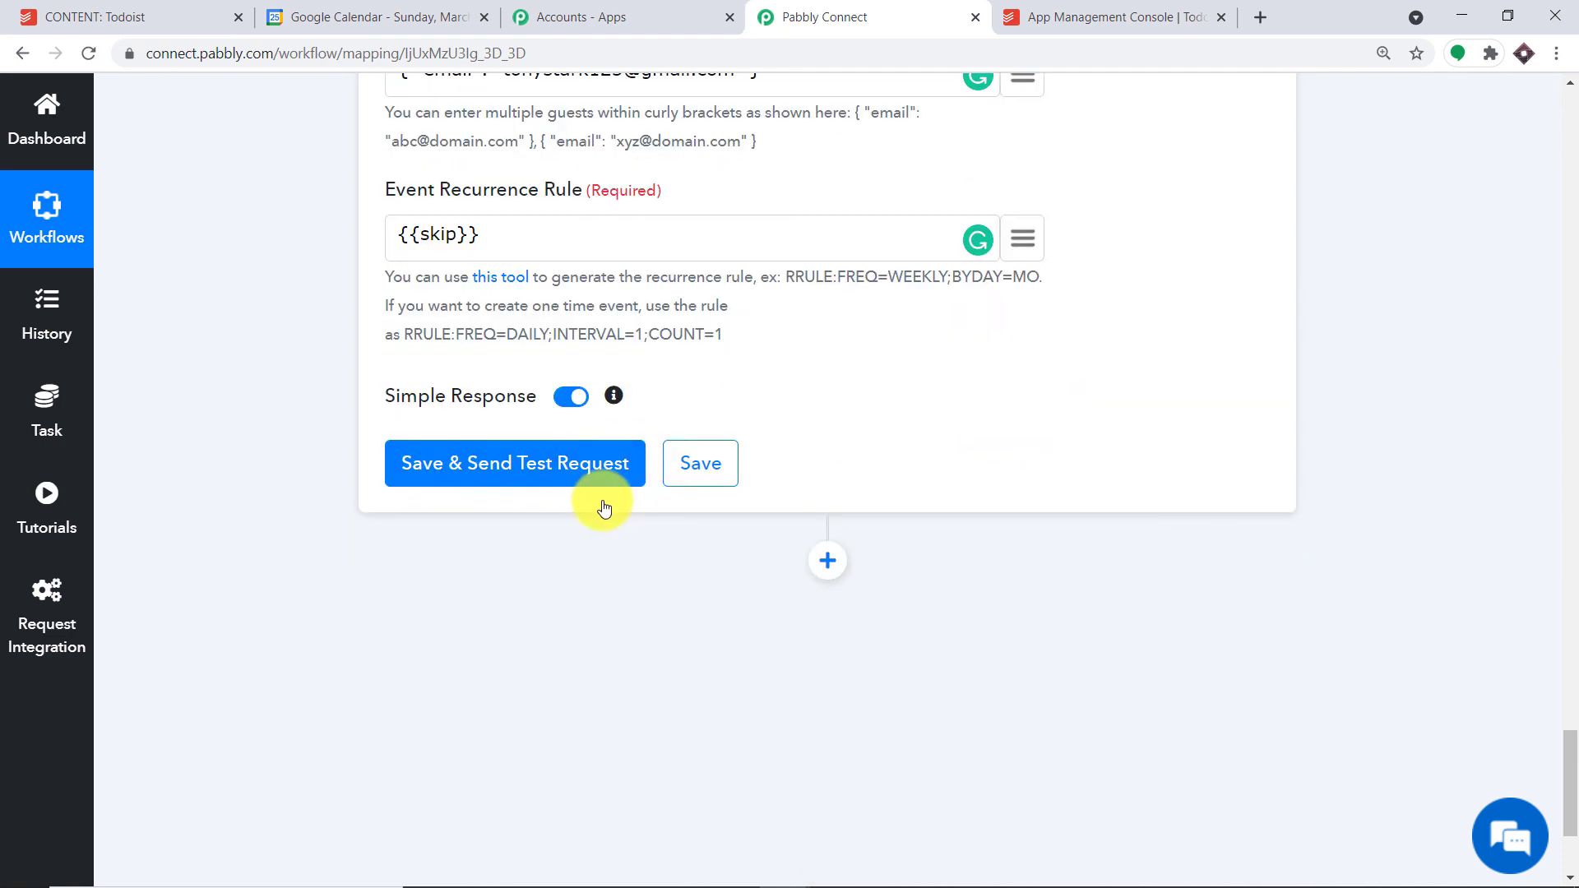
left_click(481, 463)
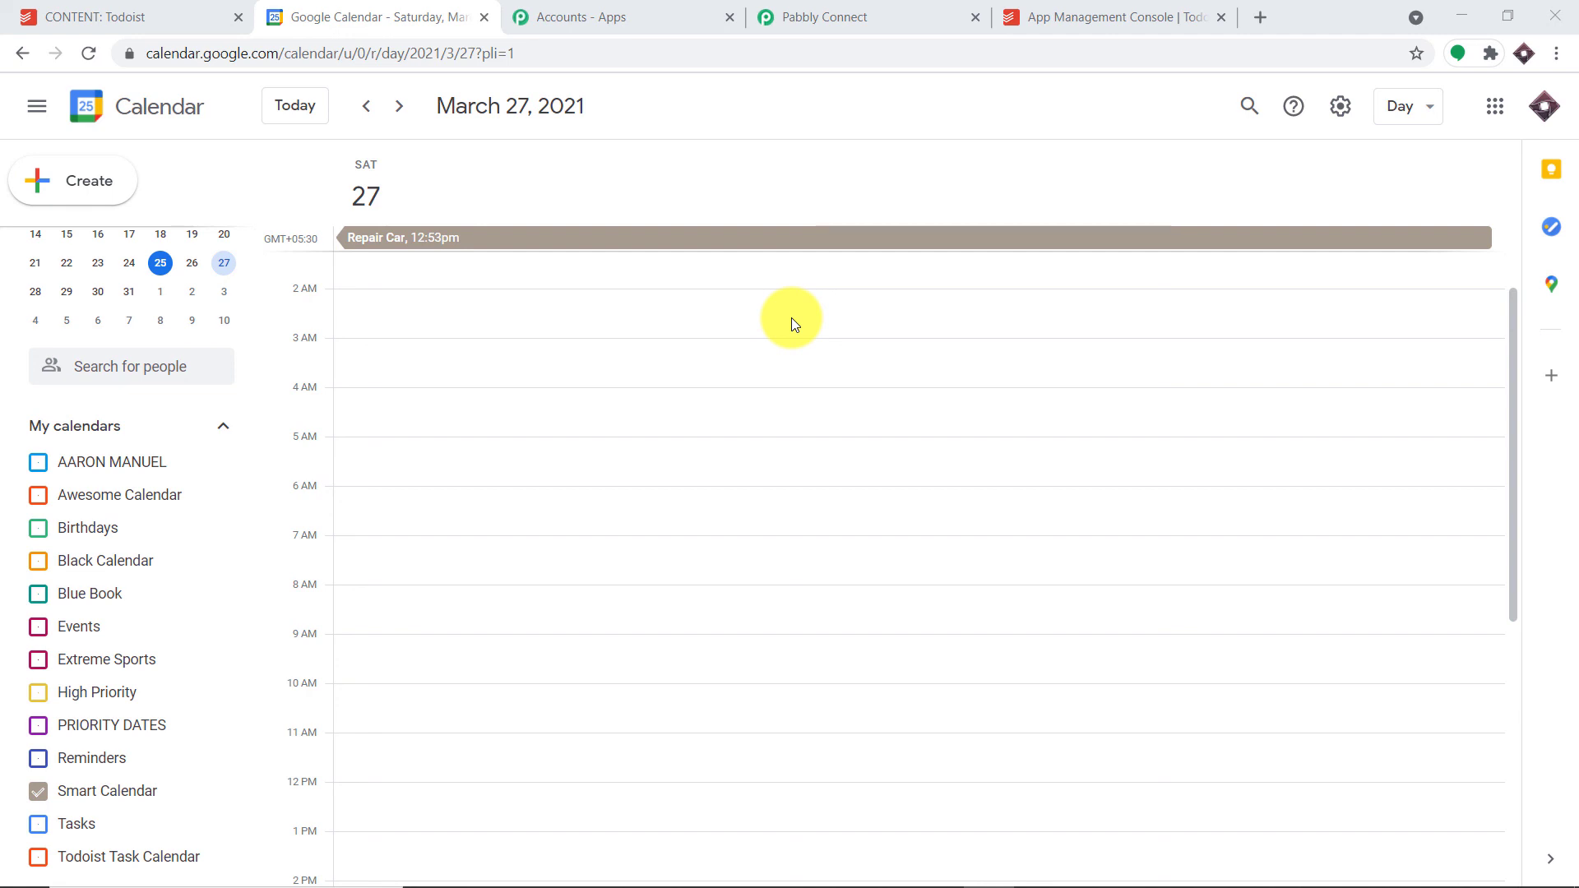
- Back in Pabbly Connect, collapse the Google Calendar, Text Formatter and Todoist step cards
left_click(916, 14)
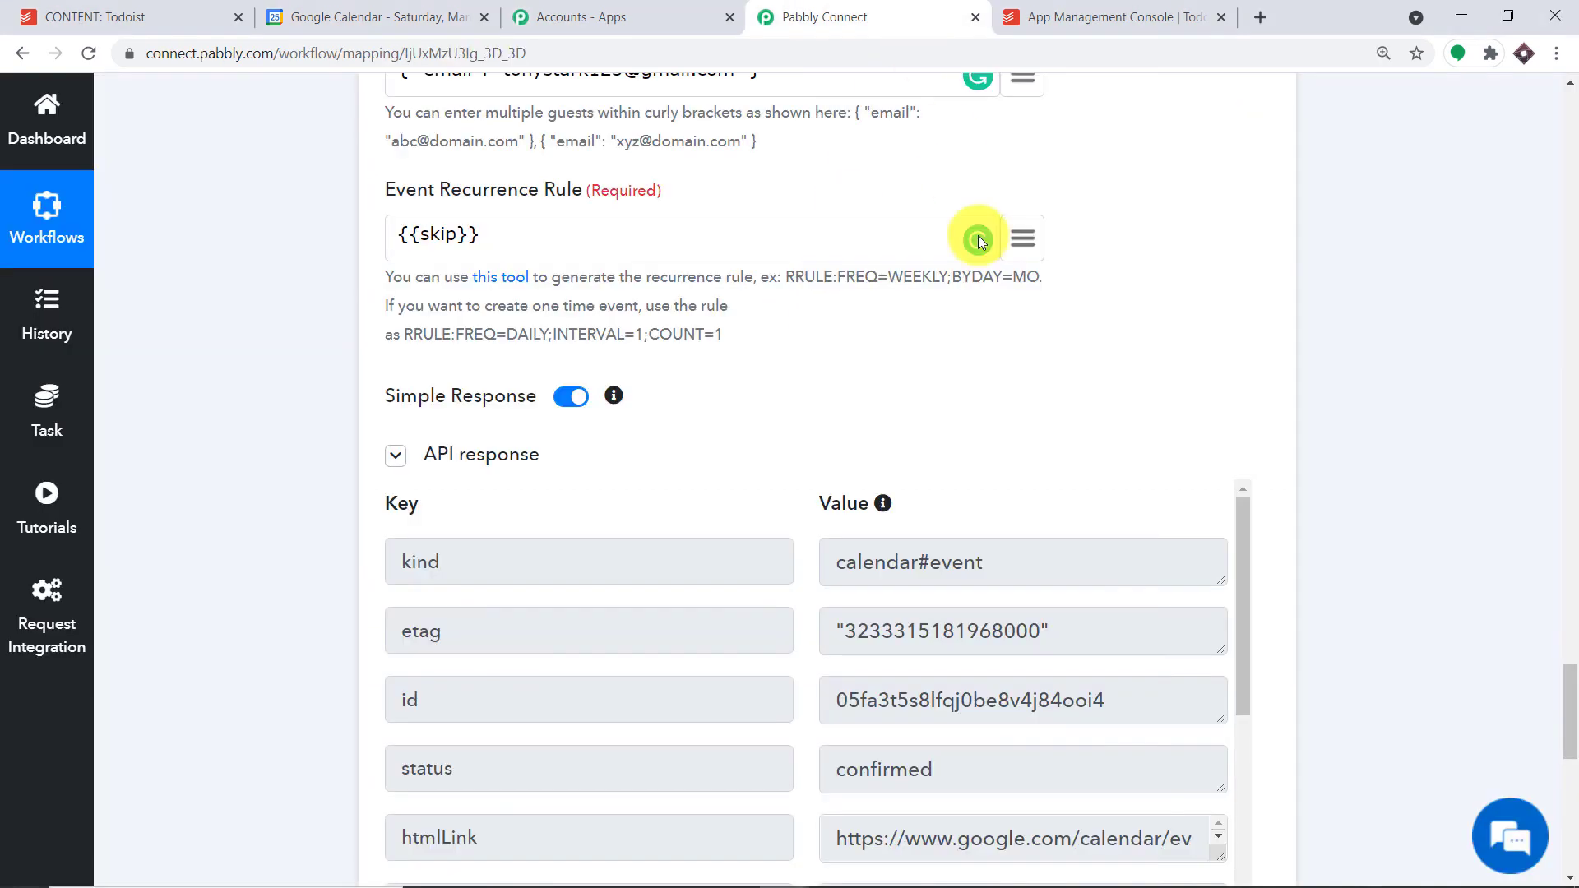
left_click(1568, 483)
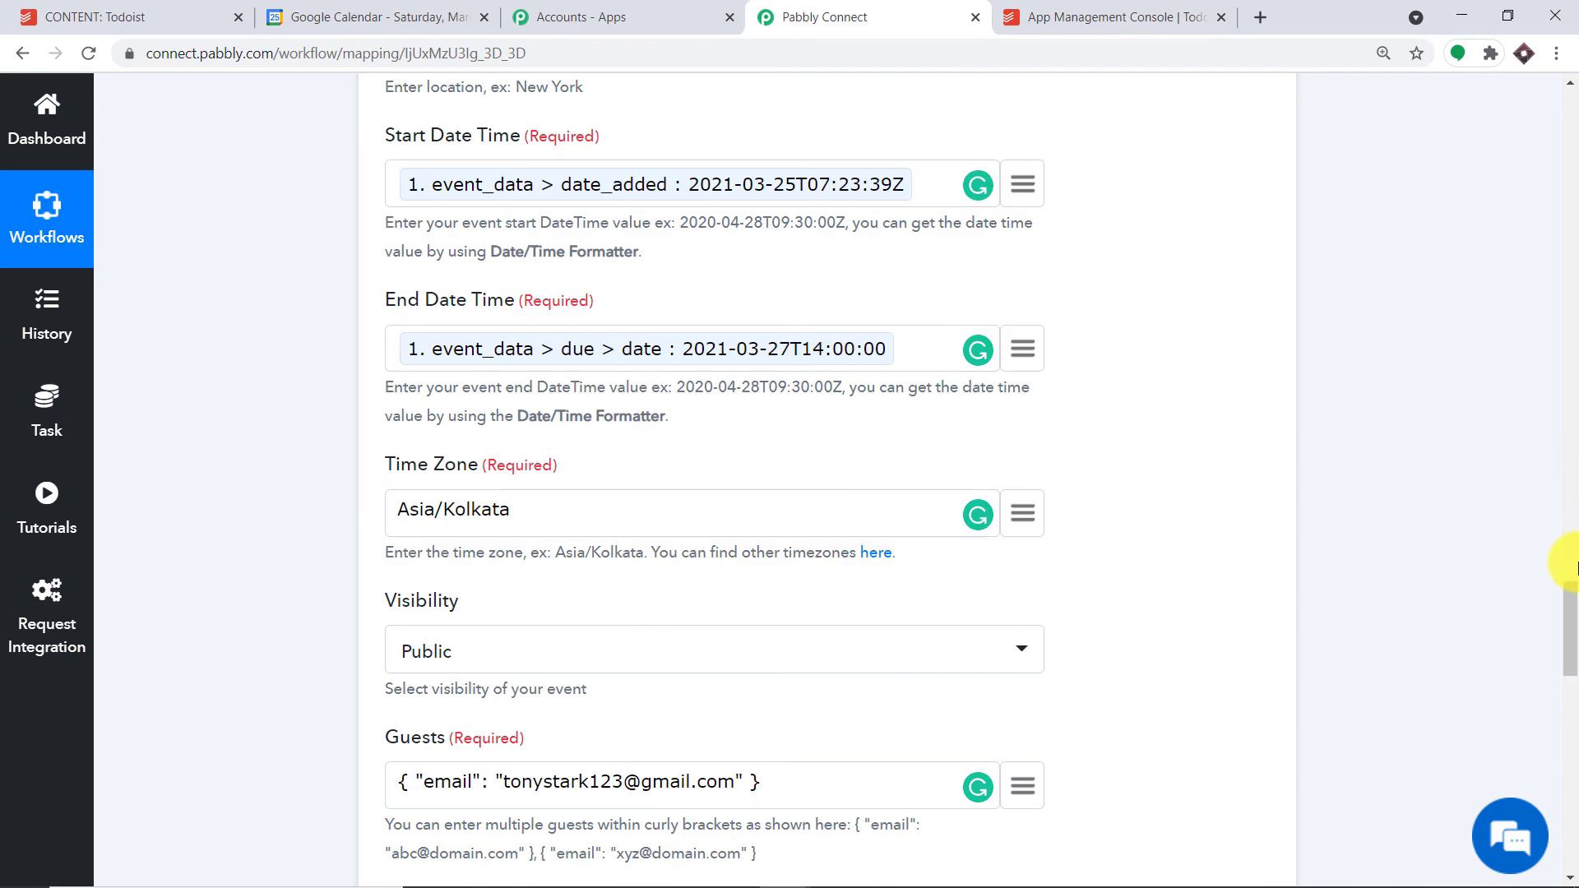
scroll(1568, 588, "up", 1)
left_click_drag(1567, 588, 1572, 493)
scroll(1045, 389, "up", 3)
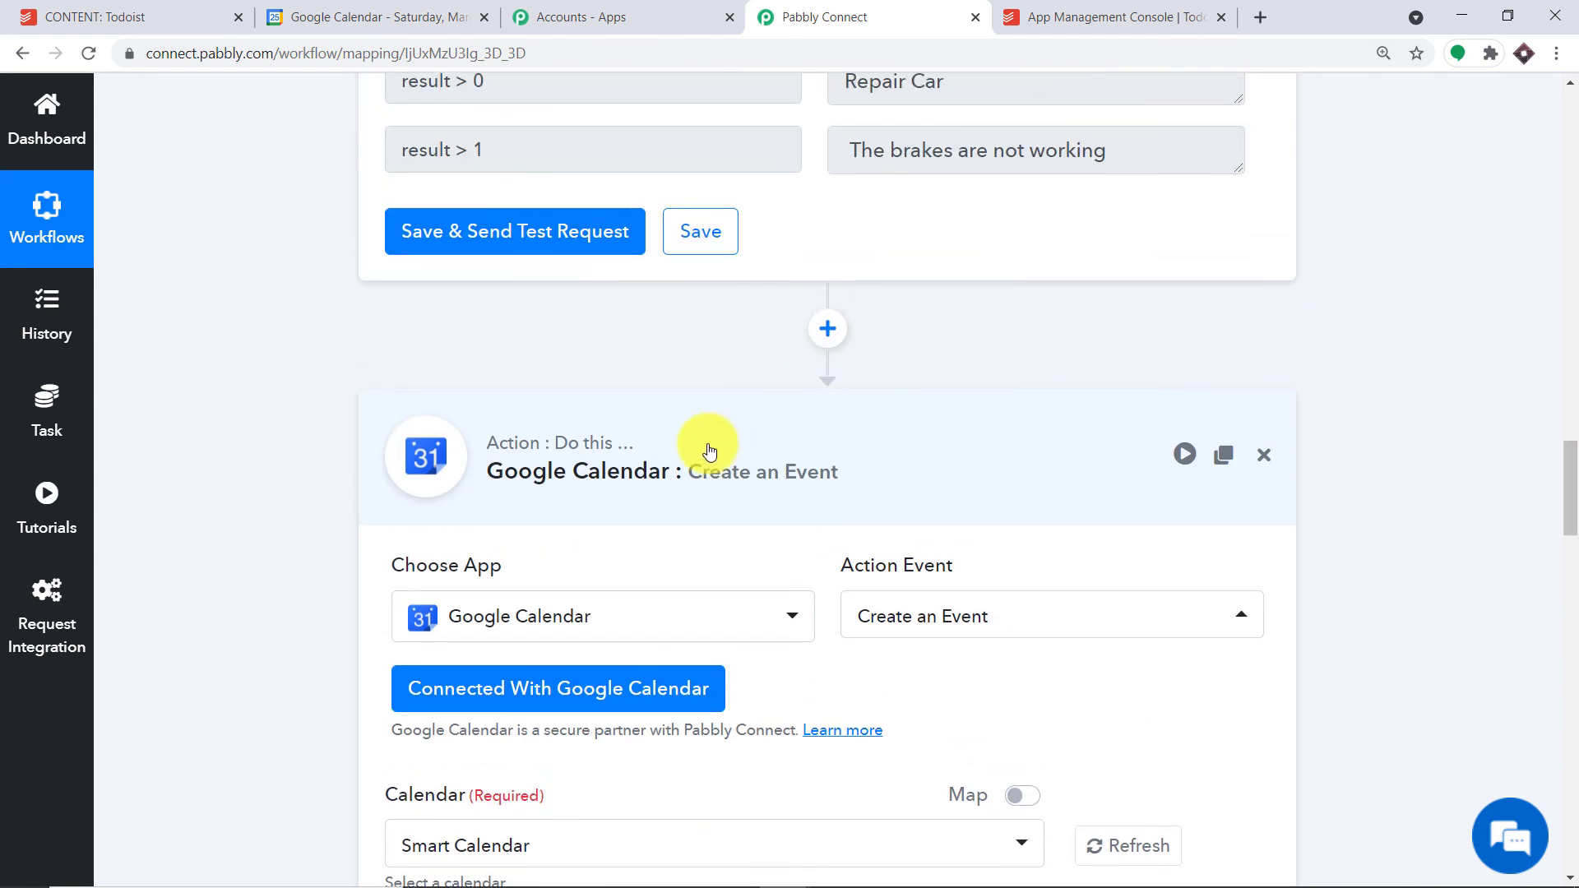
left_click(705, 447)
scroll(1572, 384, "up", 10)
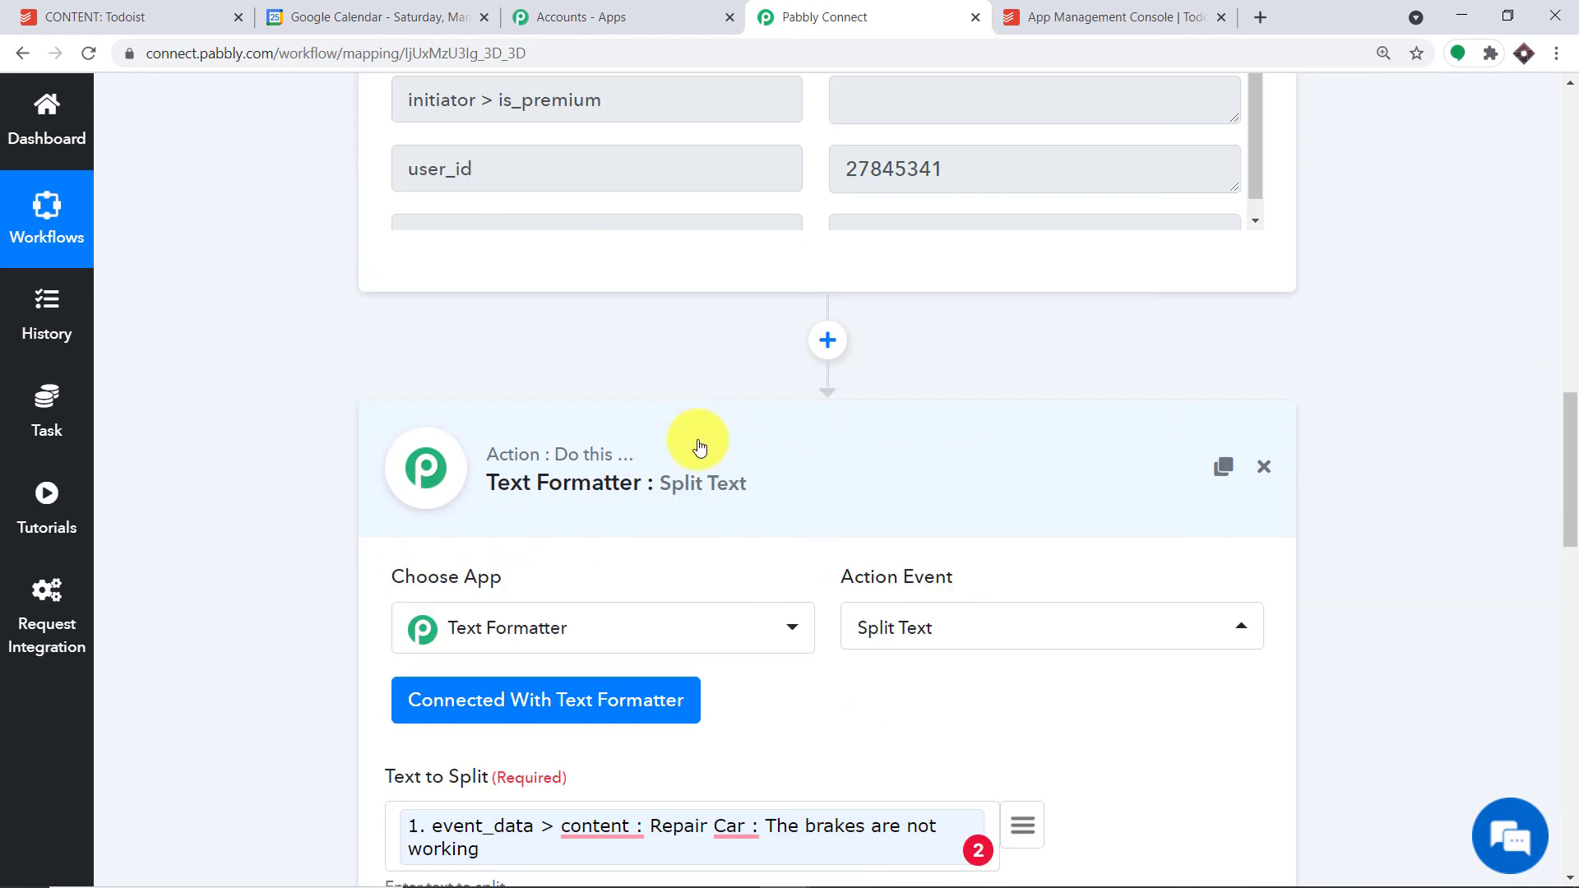
left_click(699, 441)
scroll(1567, 372, "up", 10)
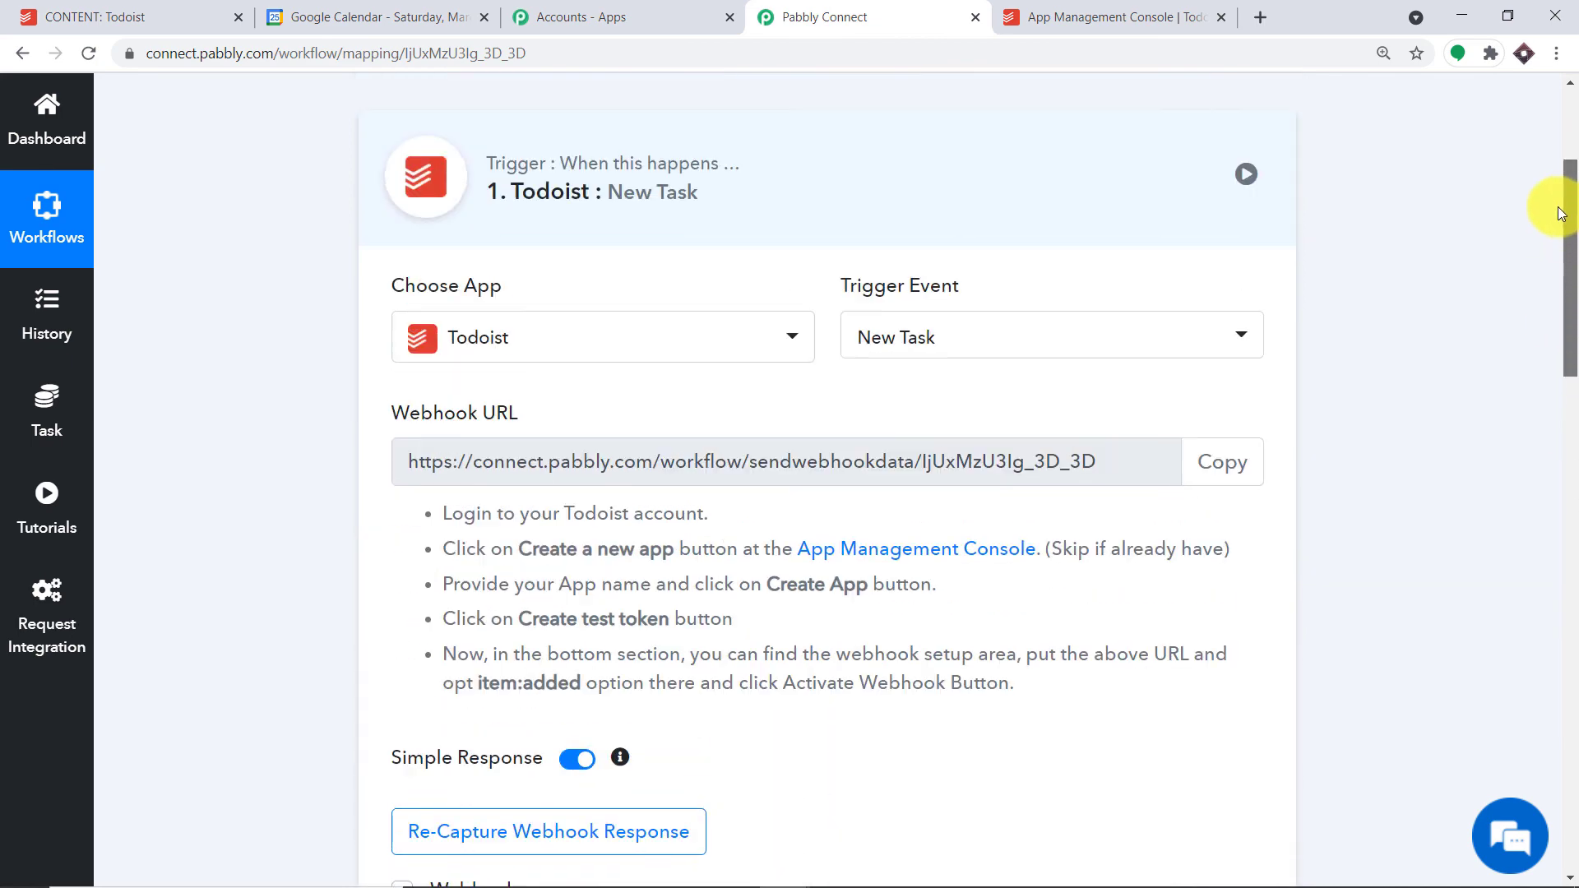
left_click(882, 203)
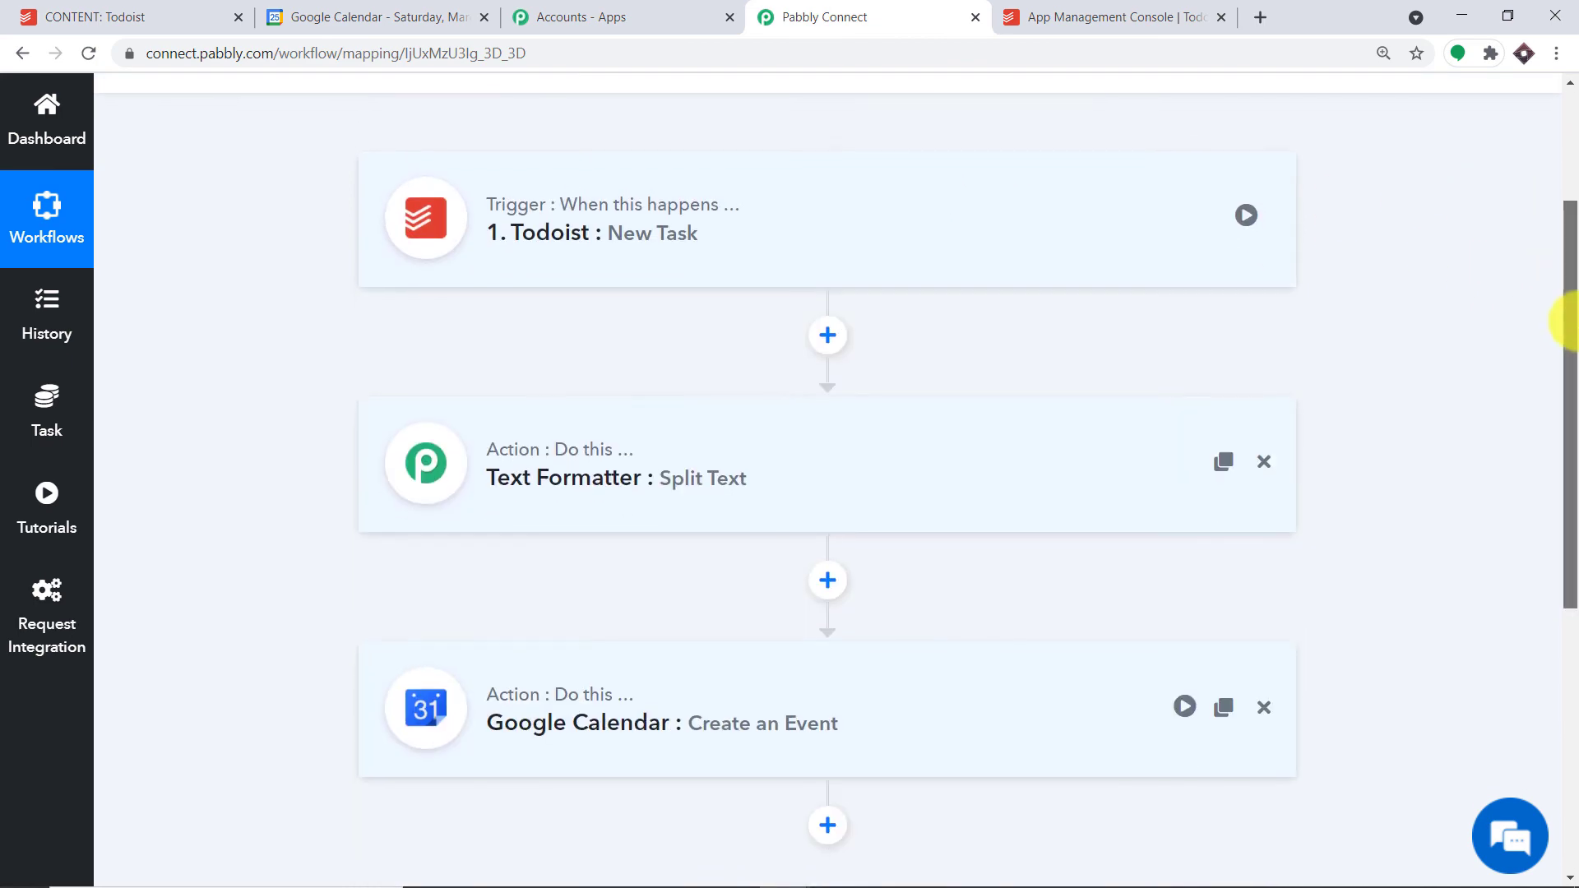
left_click_drag(1568, 318, 1571, 329)
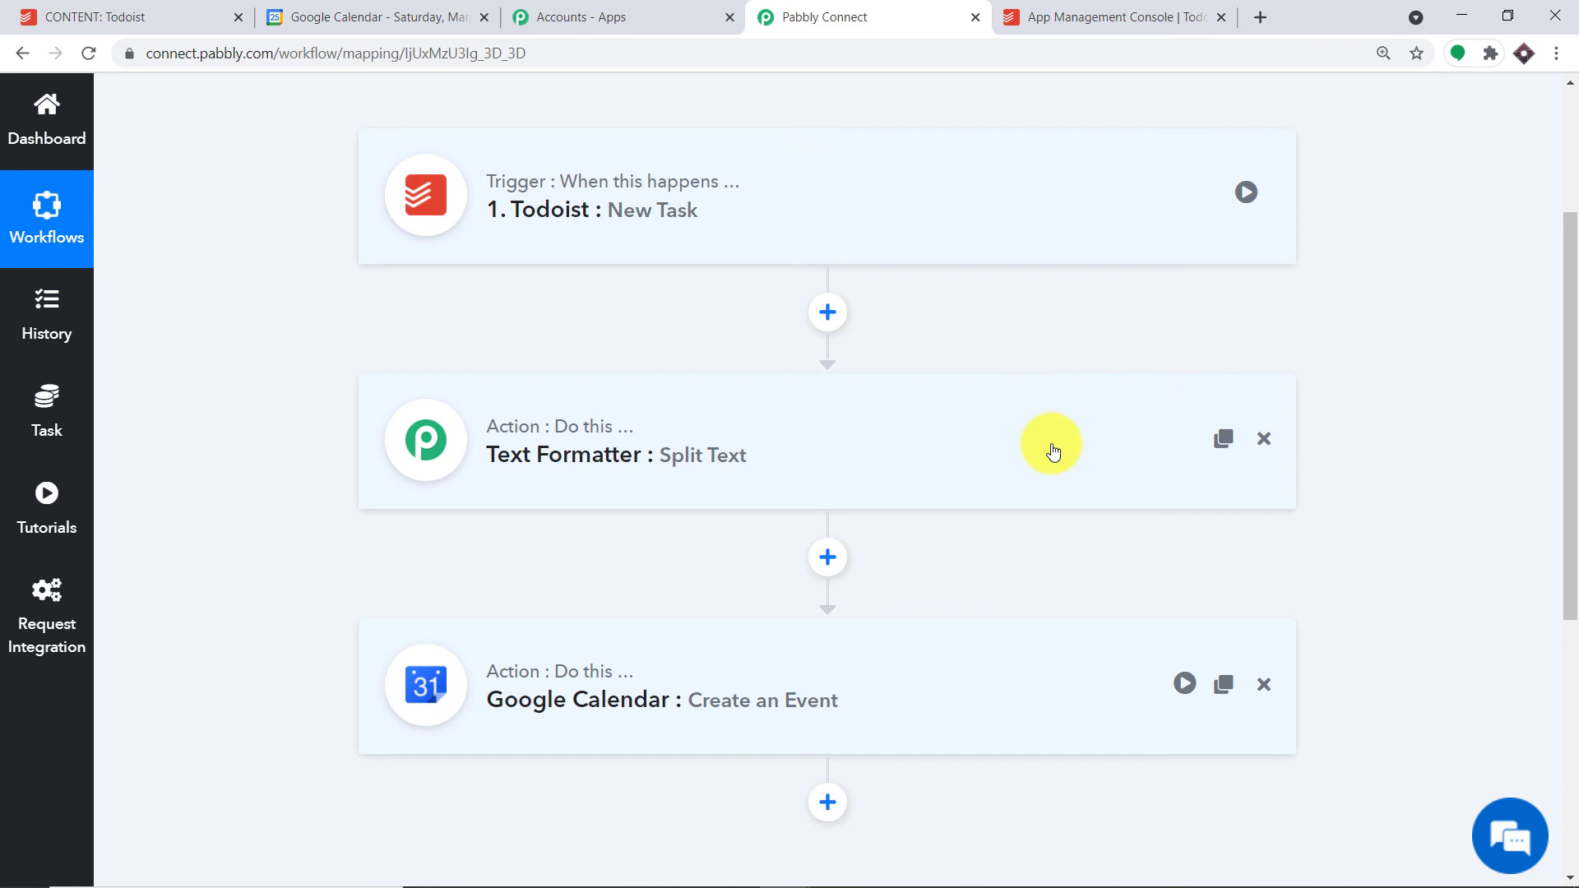
scroll(1035, 474, "down", 3)
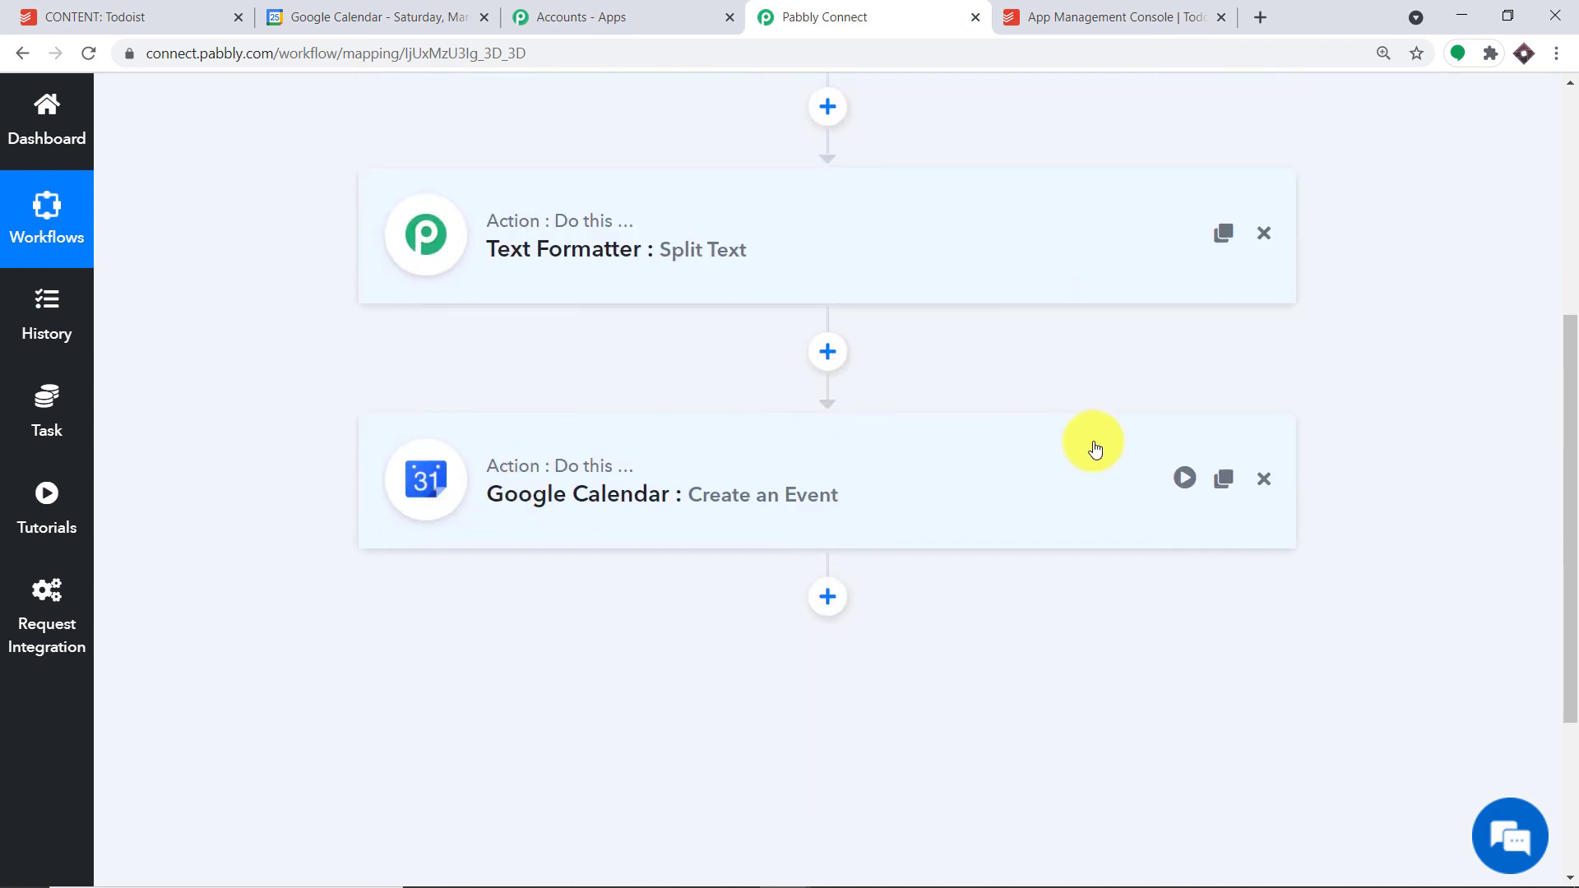
scroll(1069, 453, "up", 4)
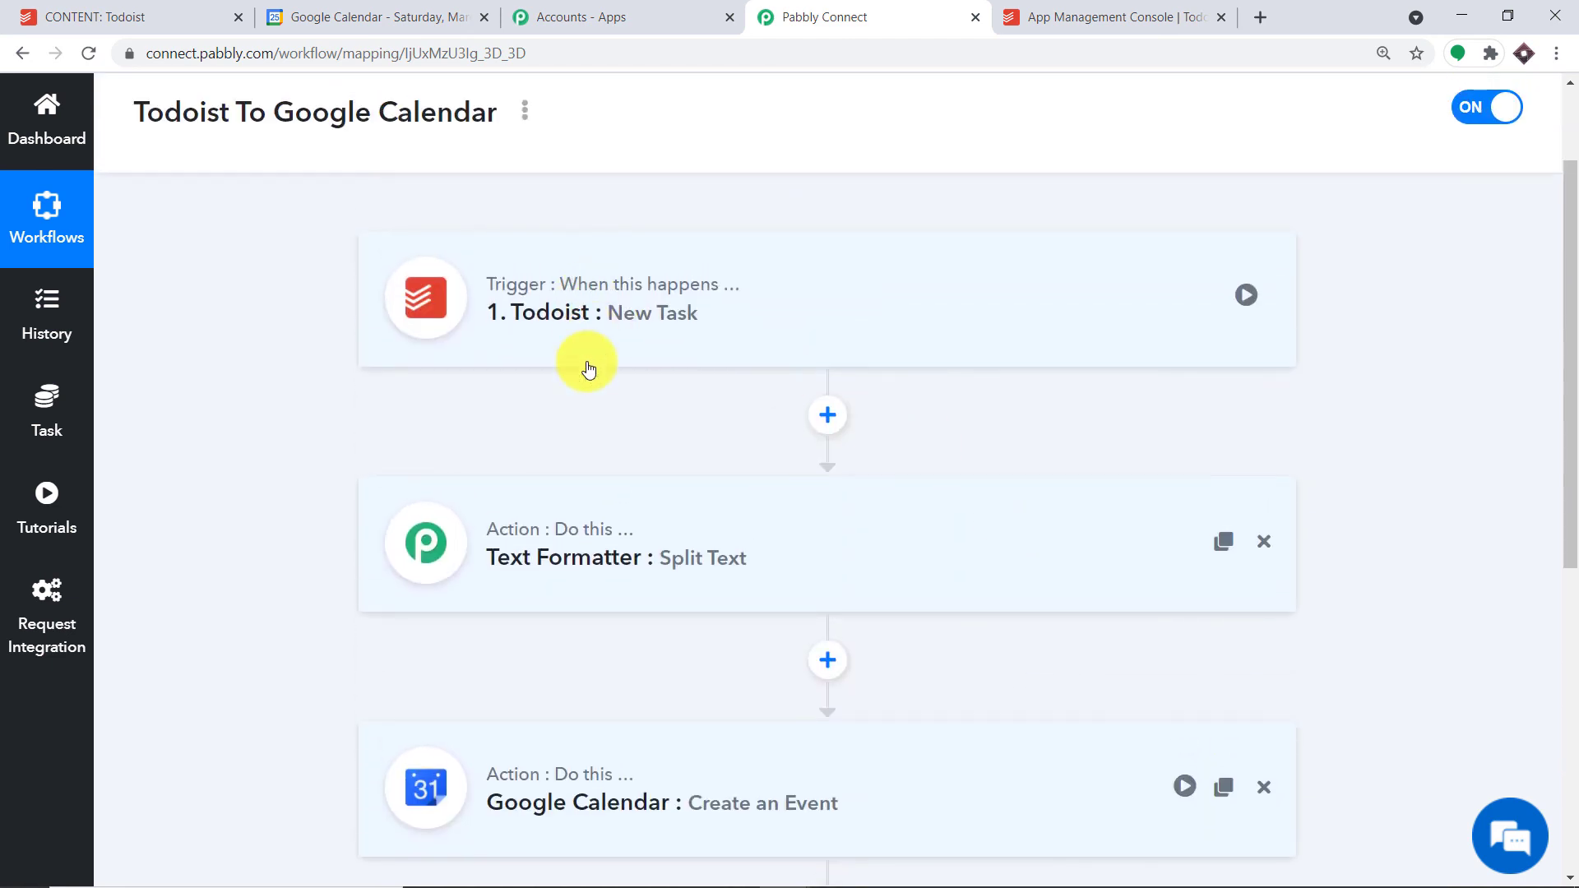